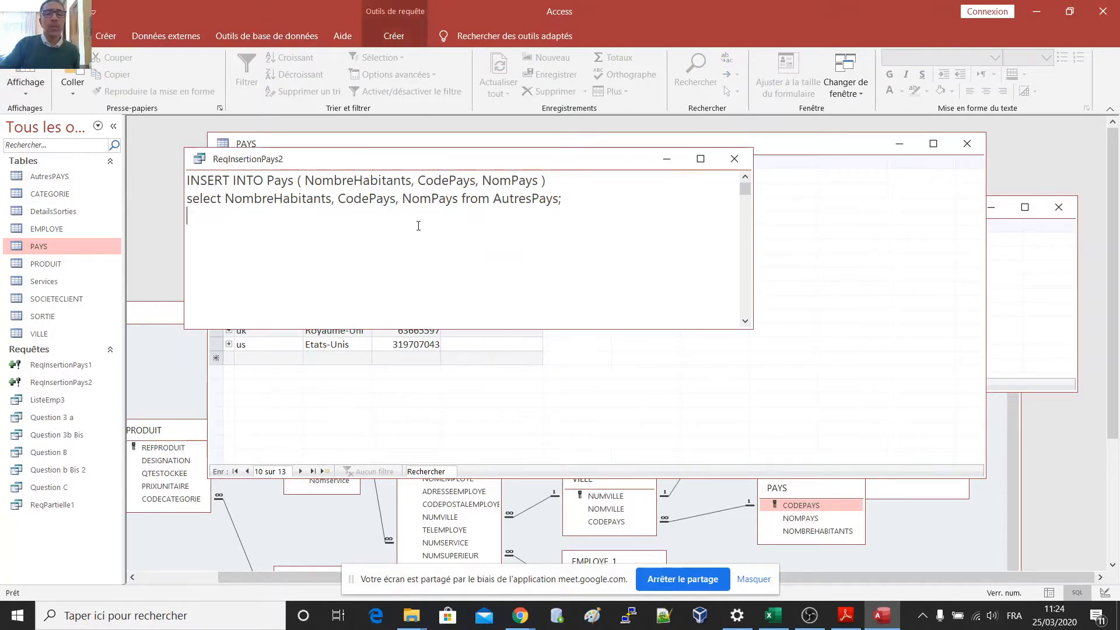
Step: Close the ReqInsertionPays2 query and the open table windows, and maximize the Relations window
left_click(735, 160)
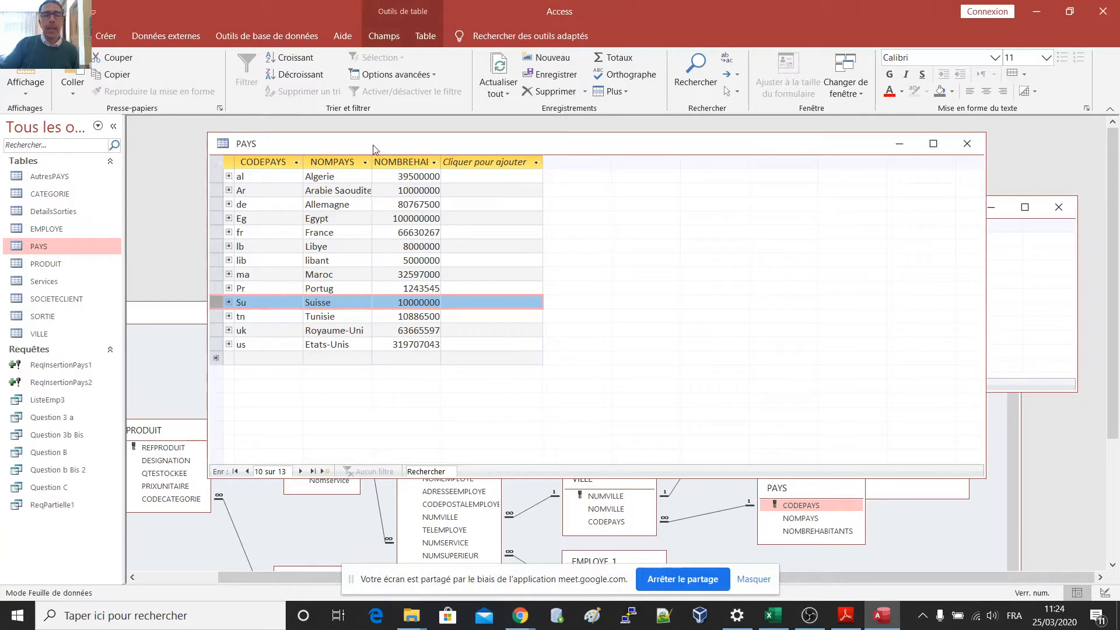
left_click_drag(374, 149, 465, 155)
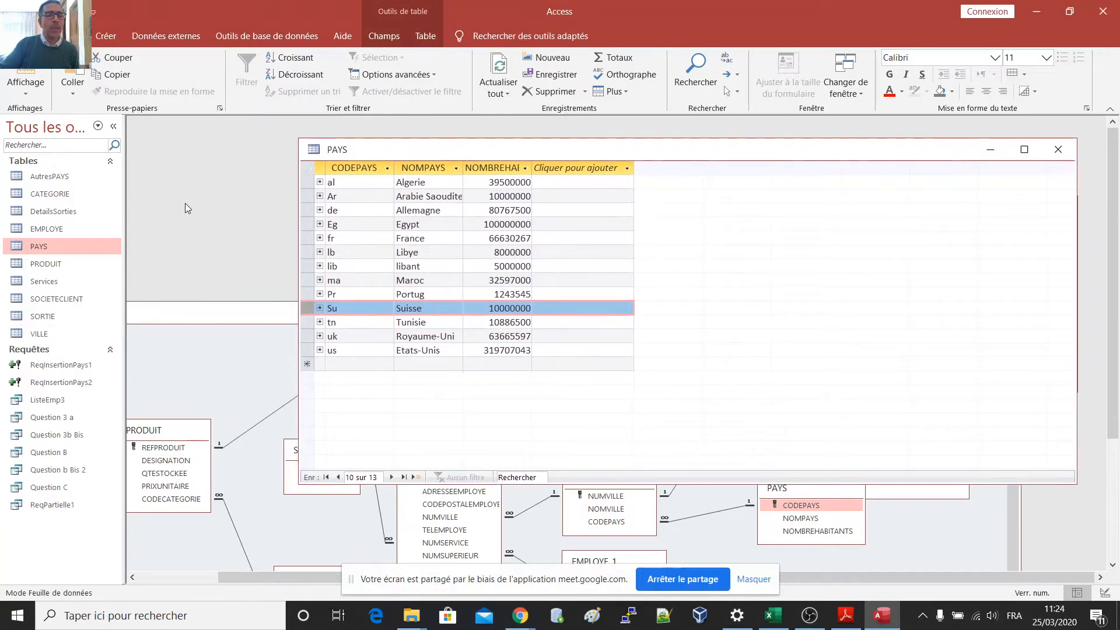
left_click(1063, 156)
left_click(1059, 207)
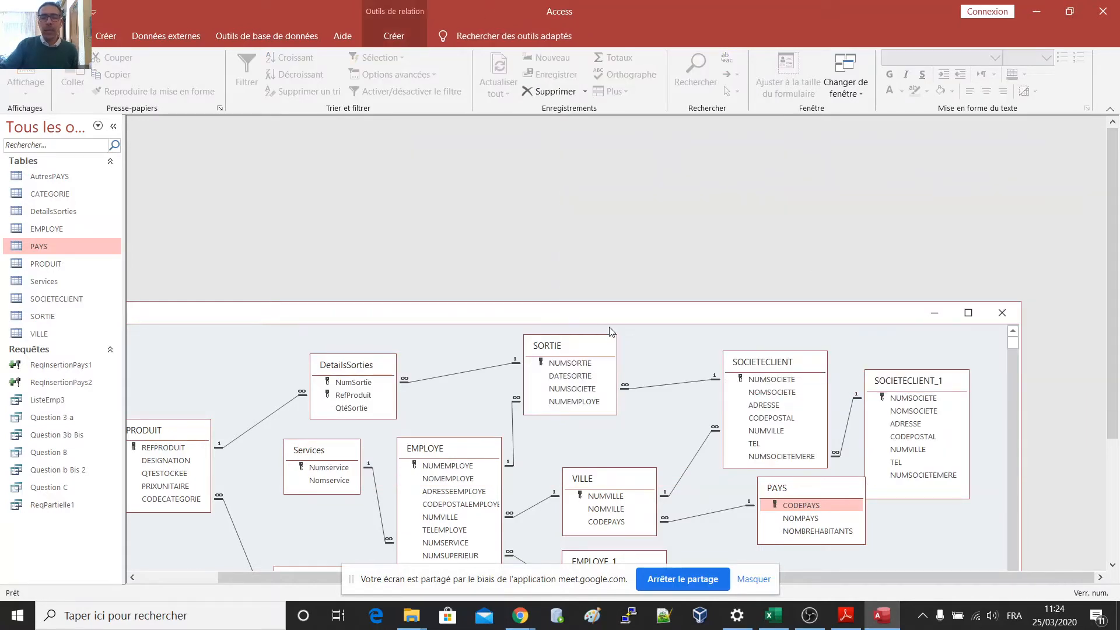
double_click(600, 313)
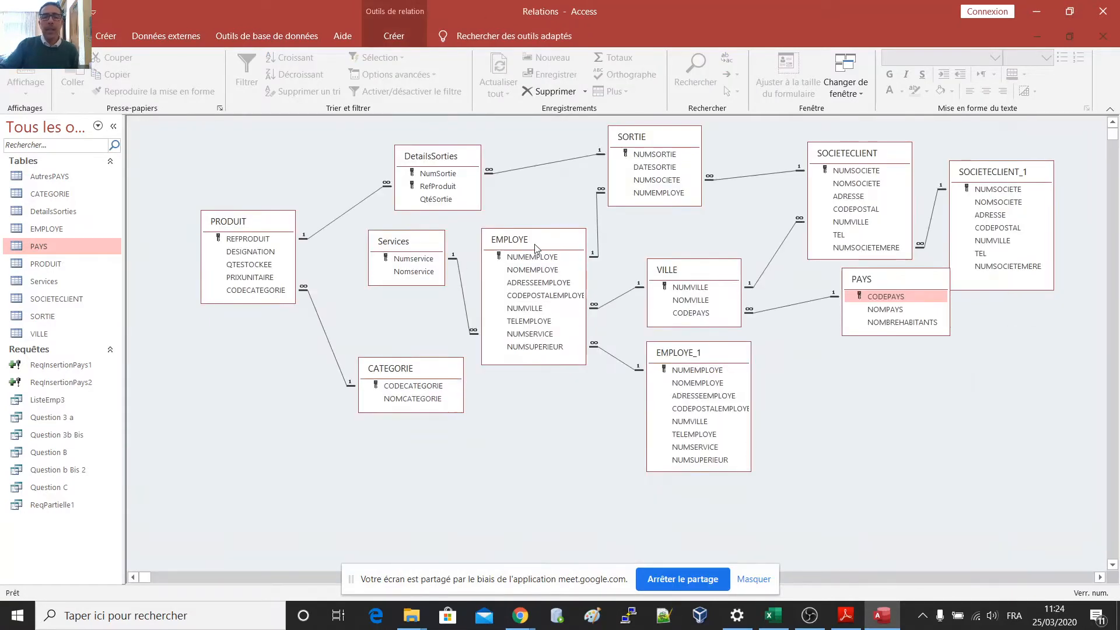
Step: Reposition the PRODUIT and CATEGORIE tables in the relationships diagram, placing CATEGORIE below EMPLOYE and PRODUIT beside Services
left_click(262, 225)
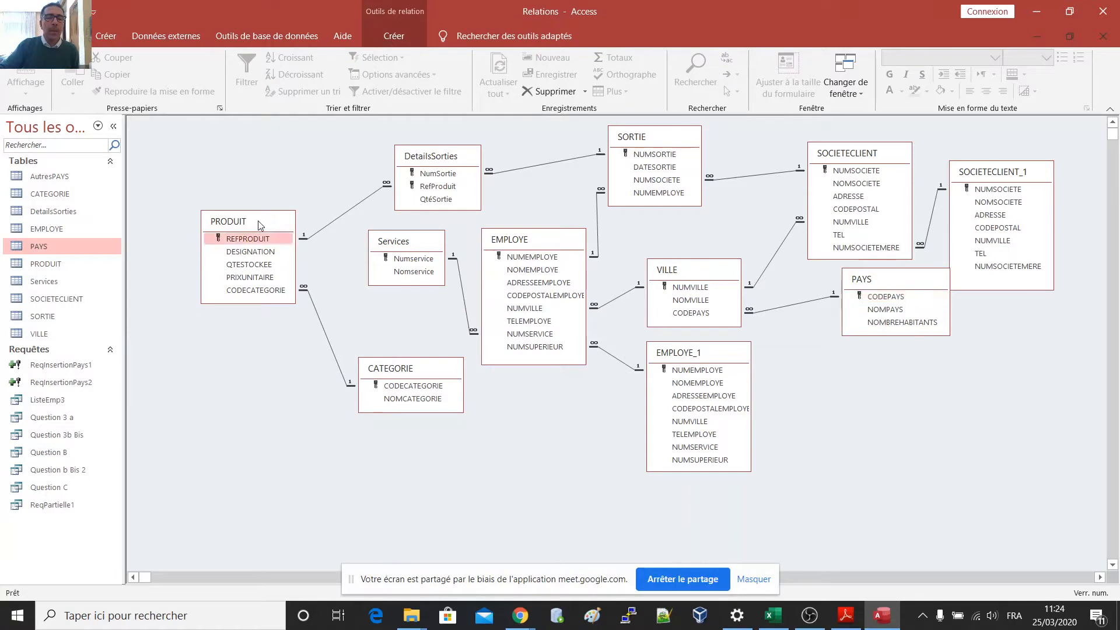
left_click(268, 278)
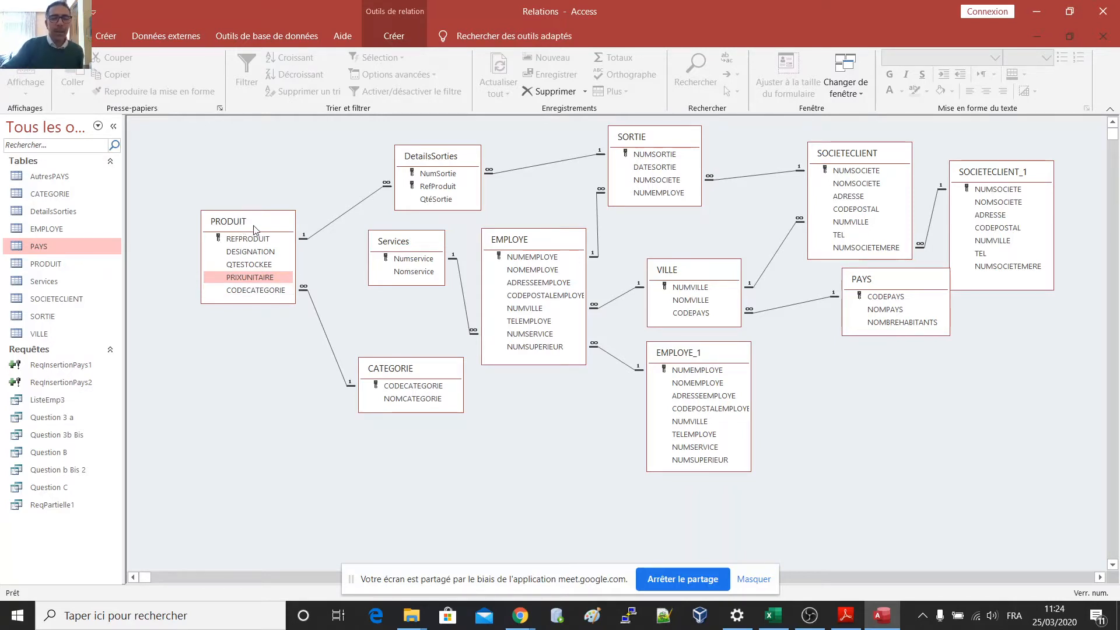
left_click_drag(255, 224, 238, 204)
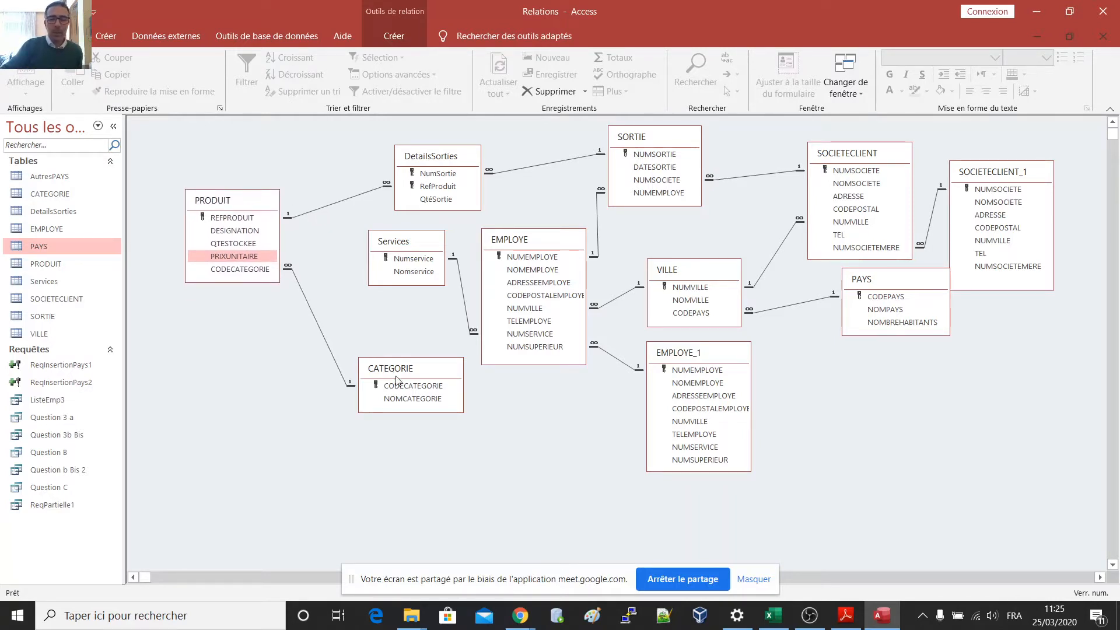
left_click_drag(395, 376, 522, 399)
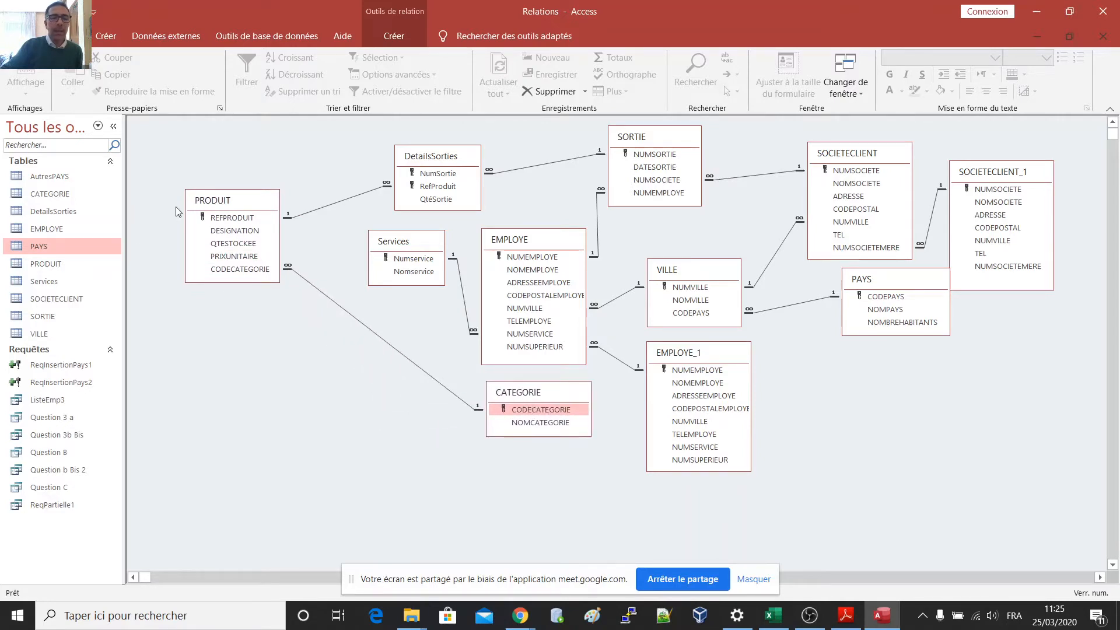
left_click_drag(227, 204, 293, 229)
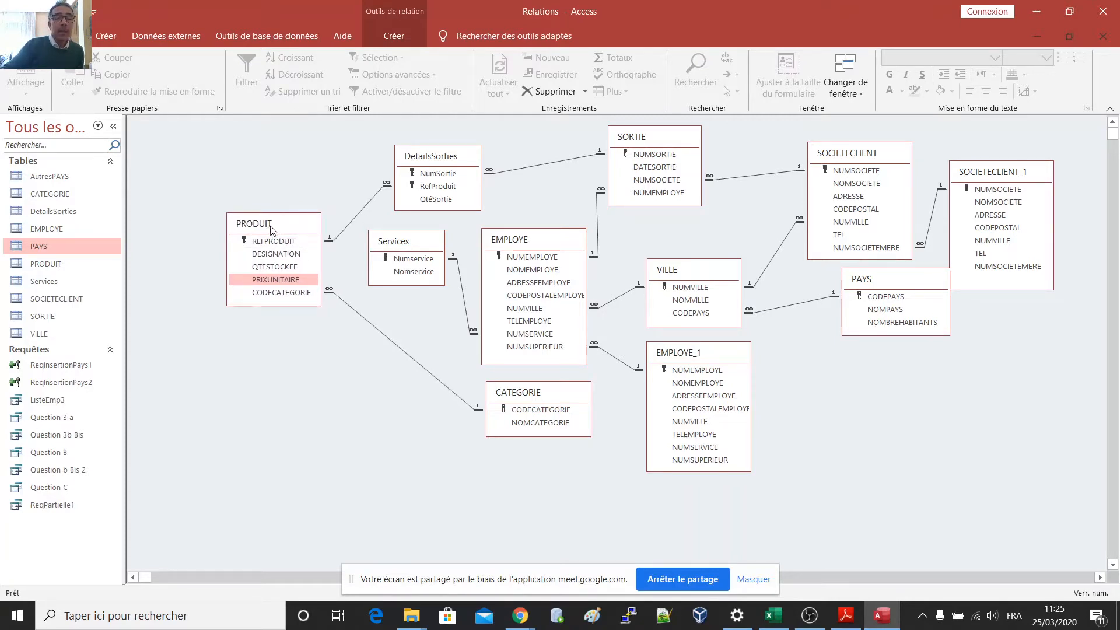
left_click_drag(271, 229, 287, 248)
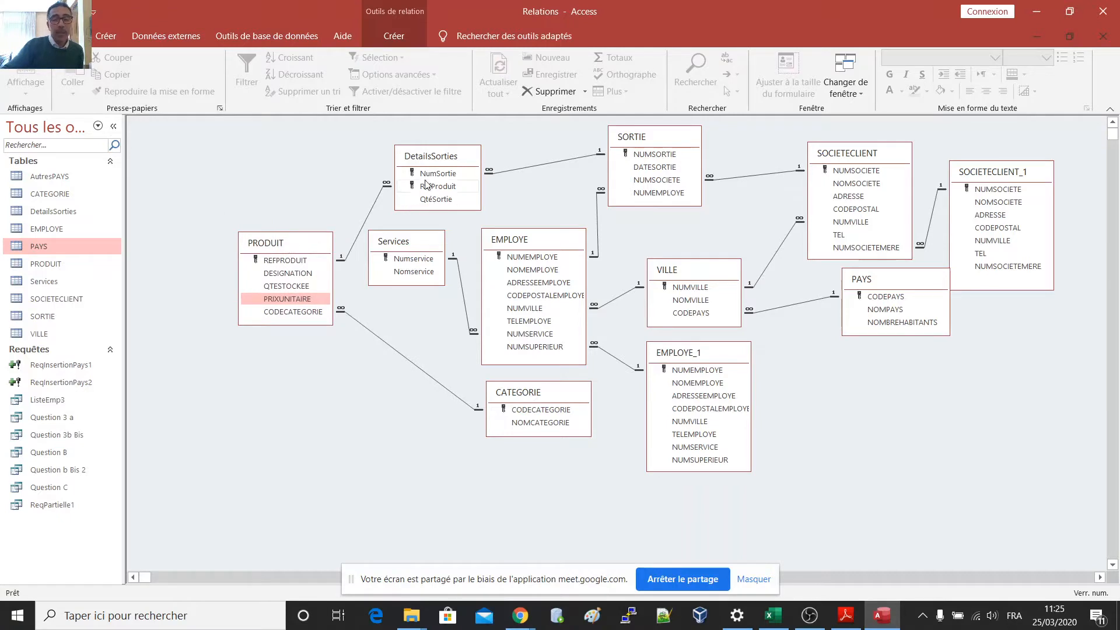
Step: Spread out DetailsSorties, SORTIE, Services, EMPLOYE, VILLE, EMPLOYE_1 and CATEGORIE in the relationships diagram, and select PRODUIT's PRIXUNITAIRE field
left_click_drag(431, 165, 394, 158)
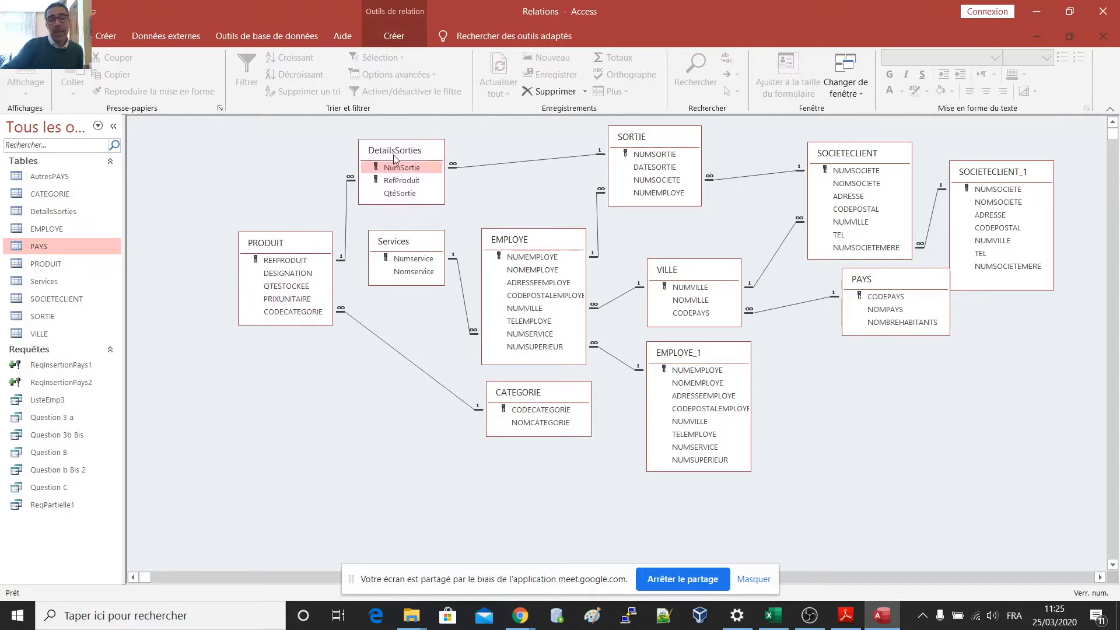
left_click_drag(644, 143, 646, 137)
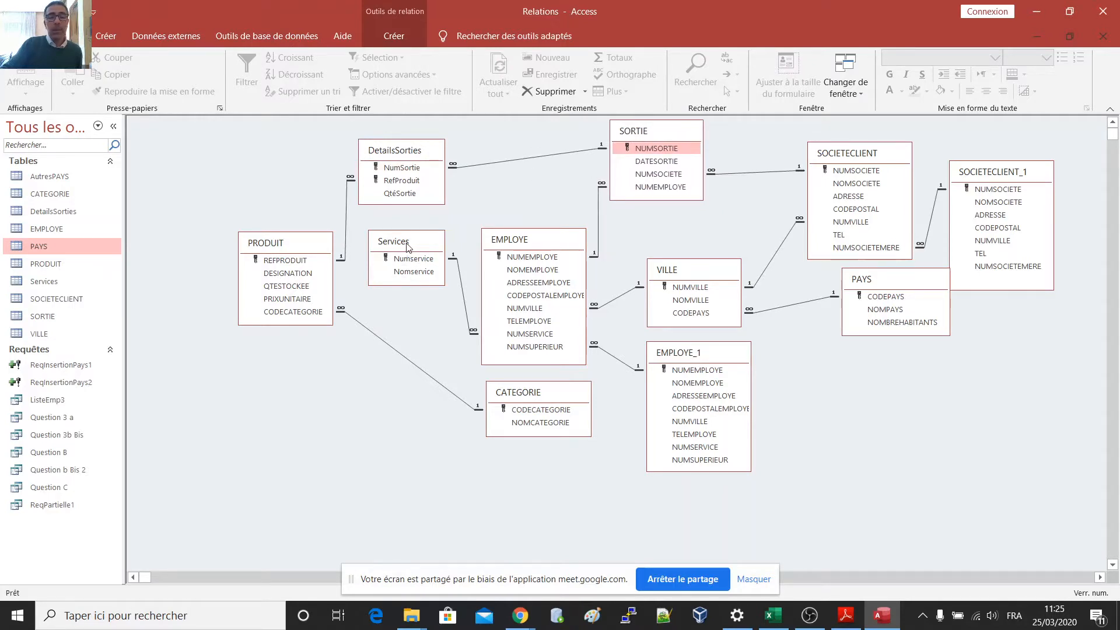
left_click_drag(411, 244, 425, 238)
left_click_drag(519, 245, 528, 248)
left_click_drag(680, 273, 693, 261)
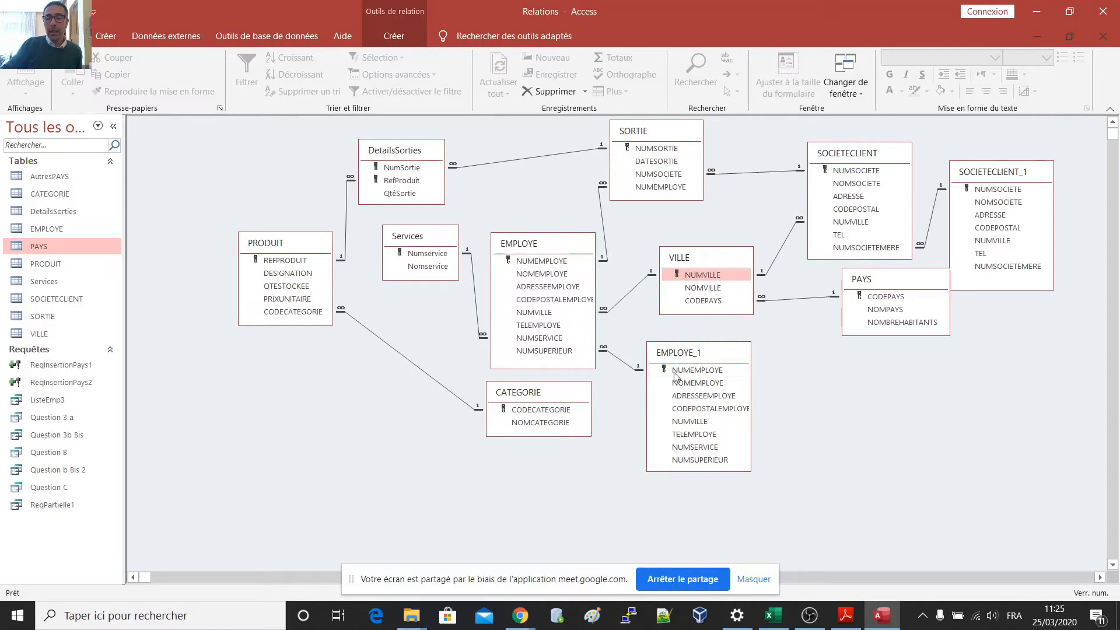
left_click_drag(685, 355, 748, 356)
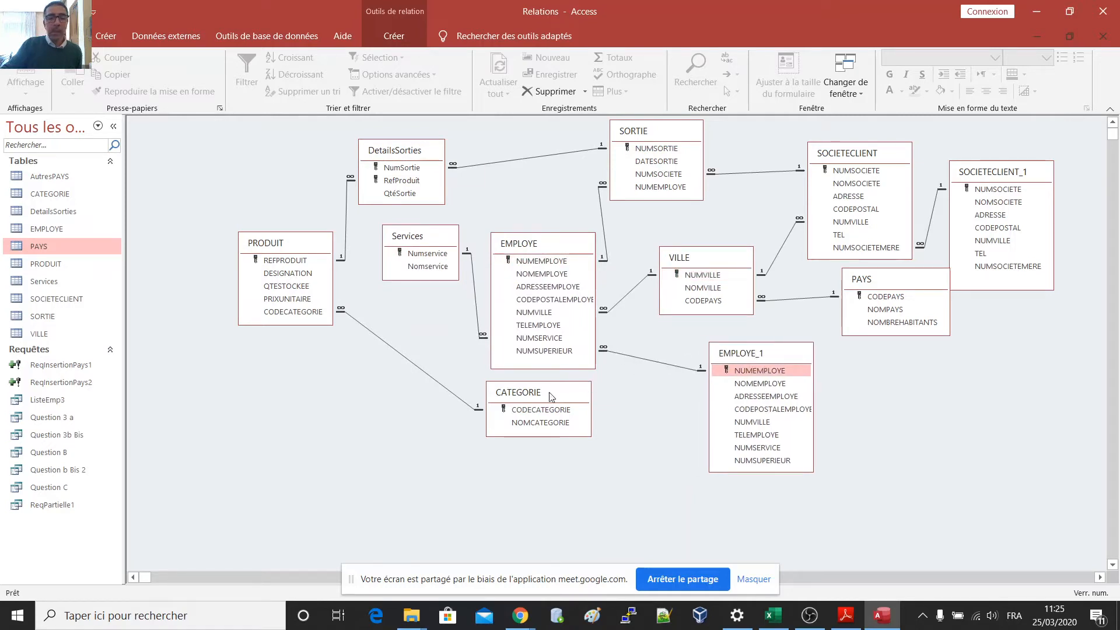
left_click_drag(555, 391, 572, 396)
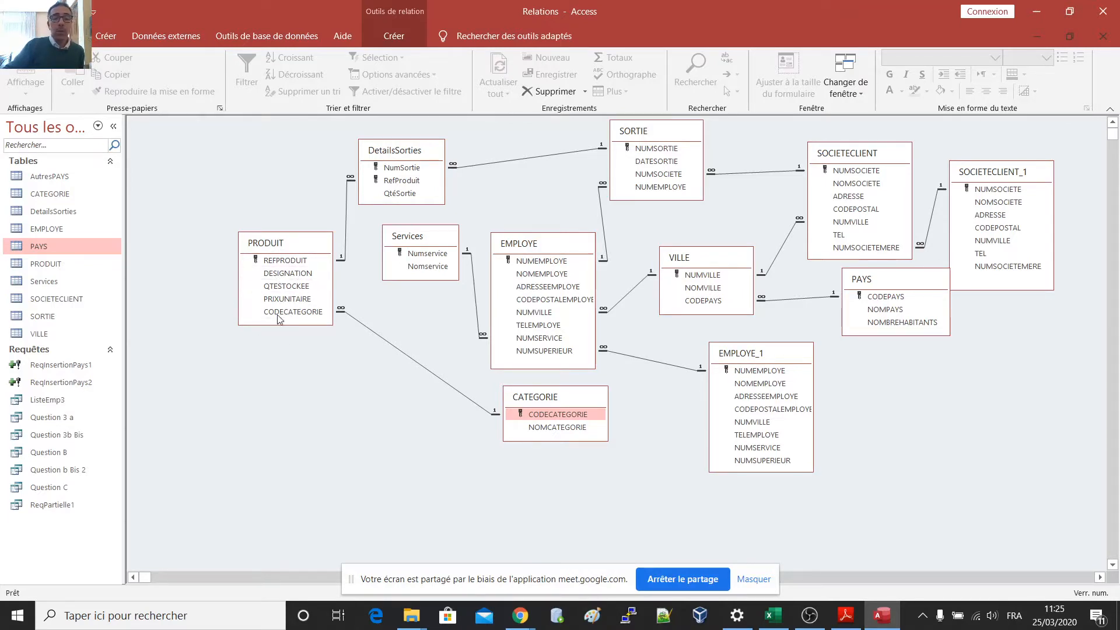
left_click(286, 298)
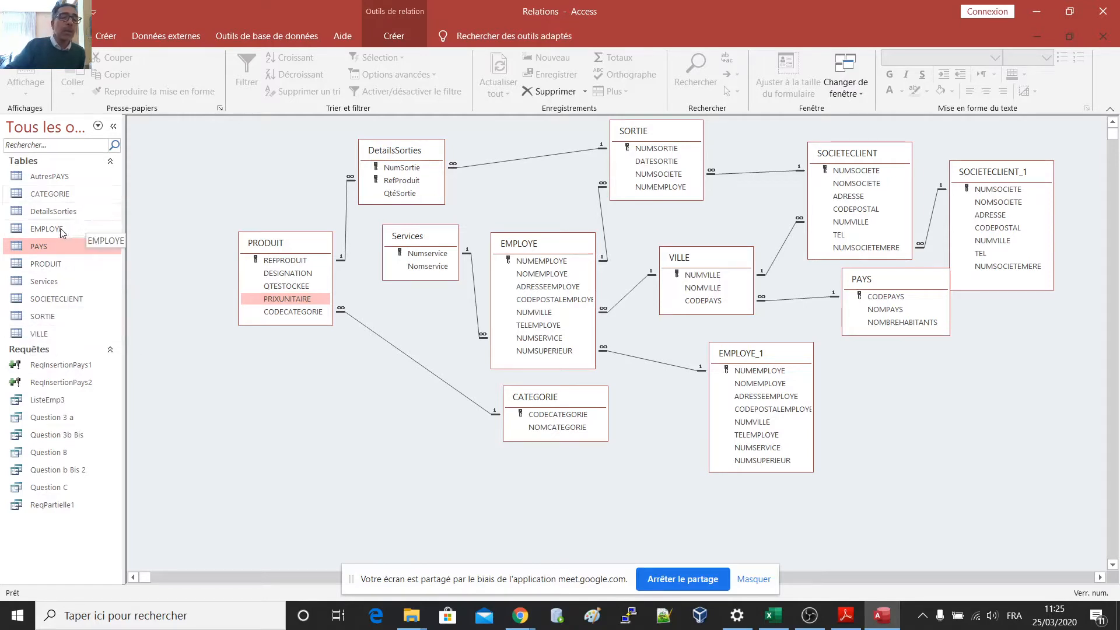
Step: Open the PRODUIT and CATEGORIE tables, and select the CAM category record's code field
double_click(47, 264)
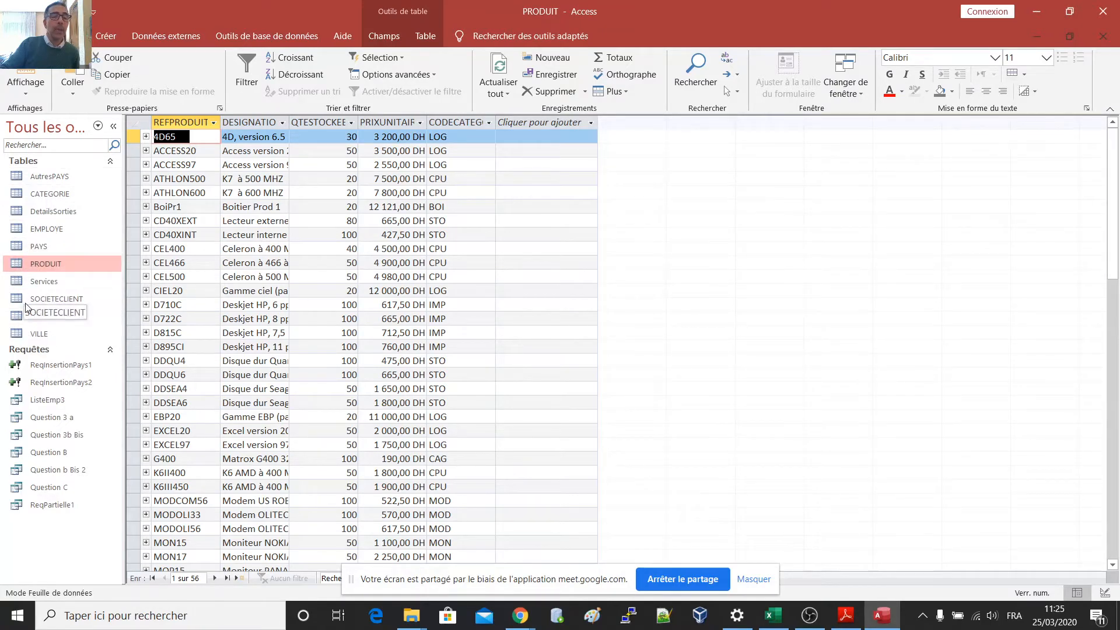
double_click(16, 197)
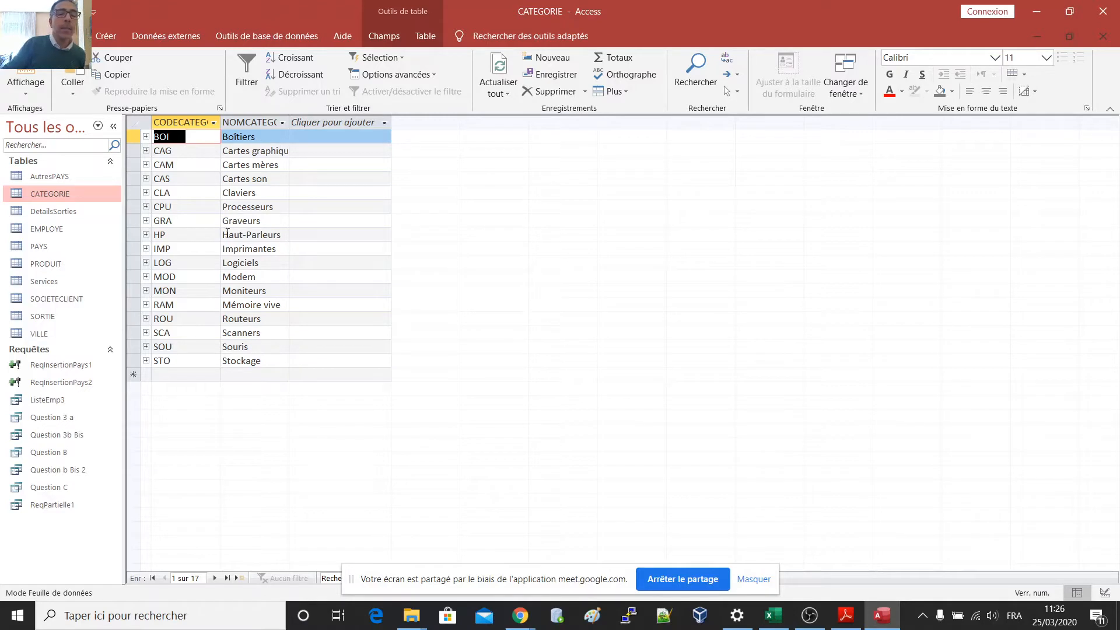
left_click(240, 165)
left_click(133, 166)
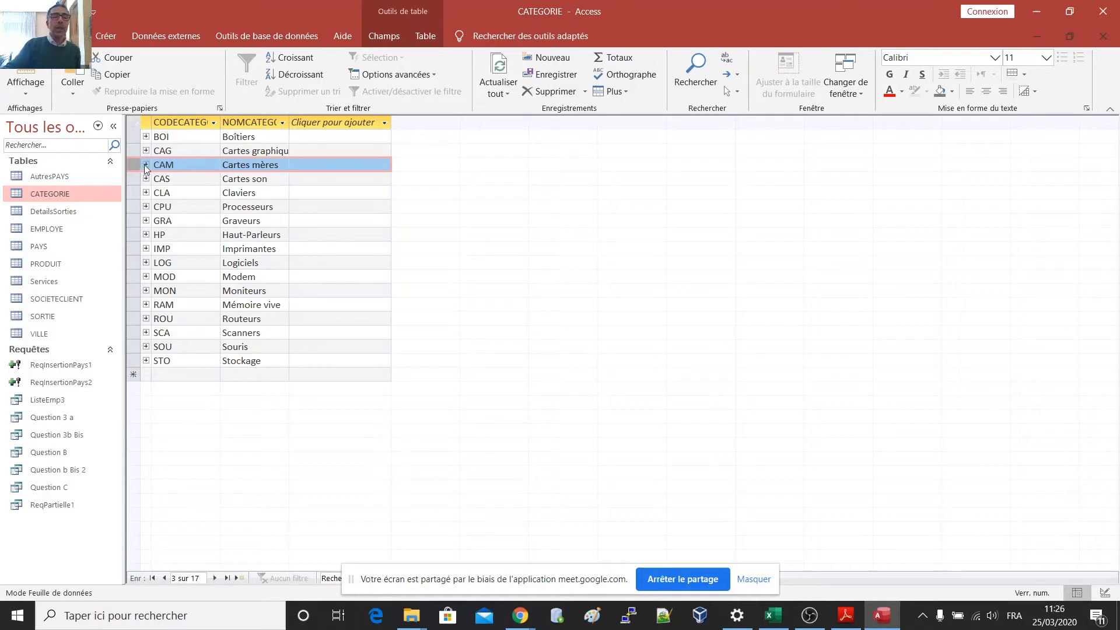
left_click(178, 167)
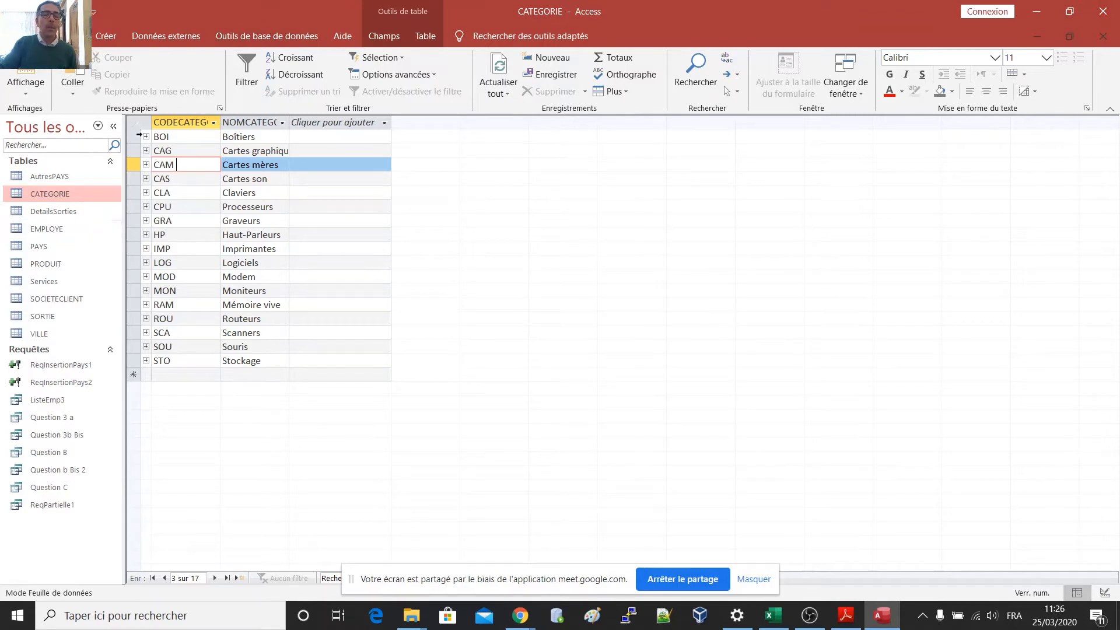
Step: Restore the tables to floating windows with CATEGORIE moved aside, and select PRODUIT's PRIXUNITAIRE column to review the prices
left_click(121, 43)
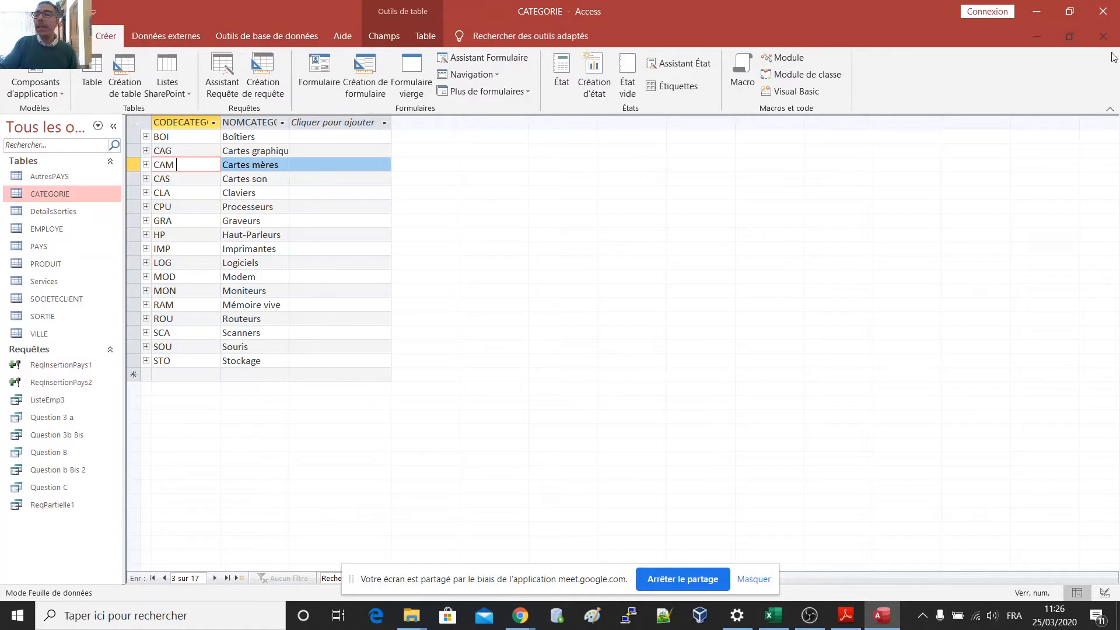
left_click(1070, 36)
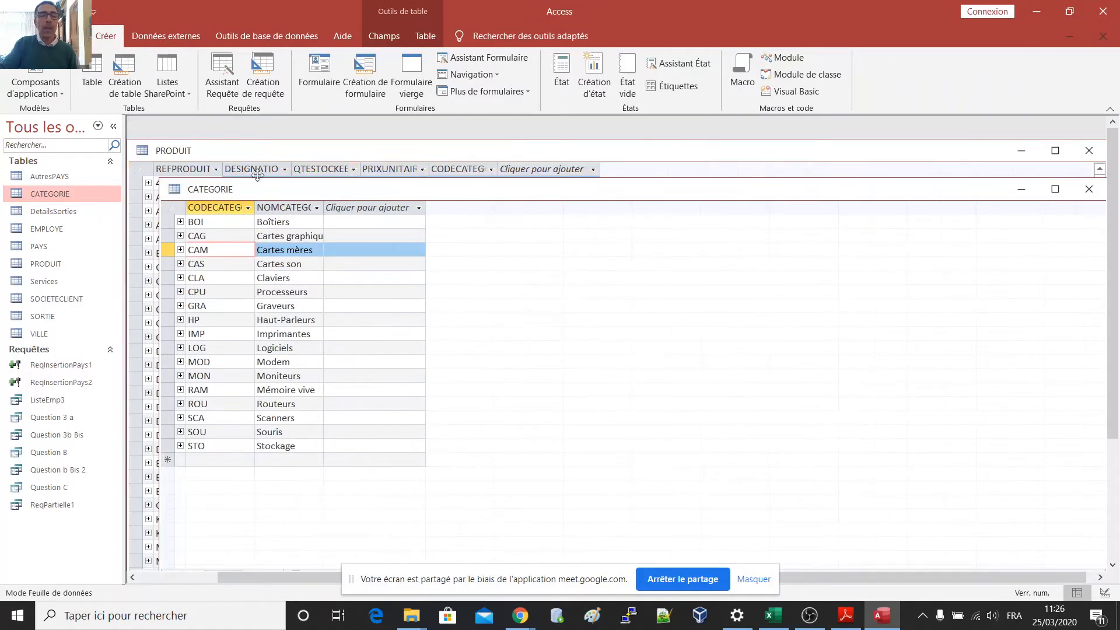
left_click_drag(272, 199, 563, 210)
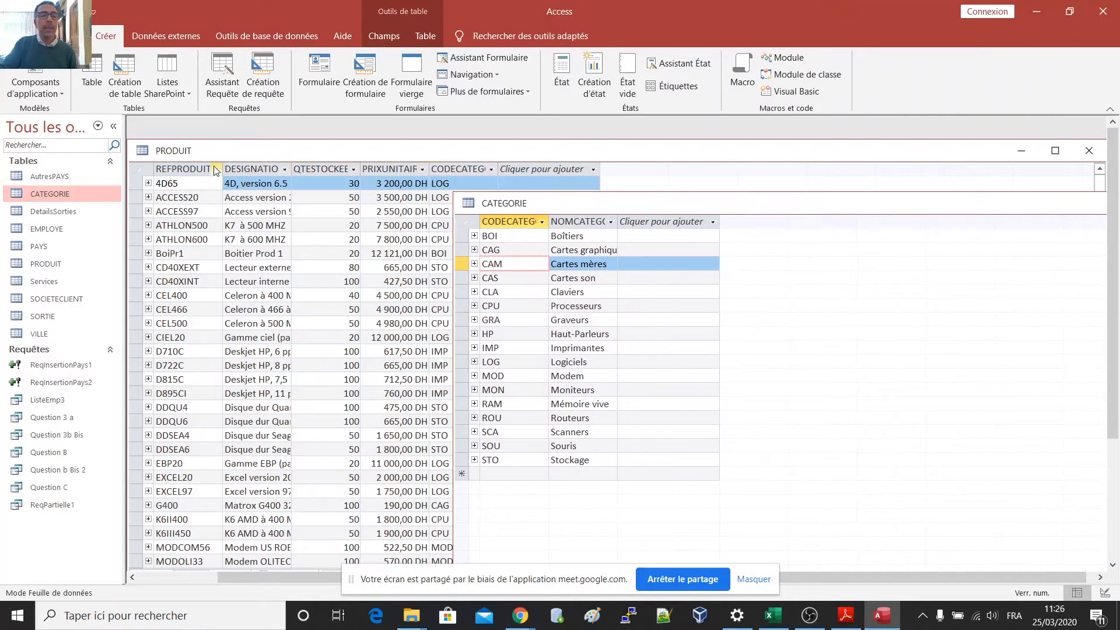
left_click(392, 164)
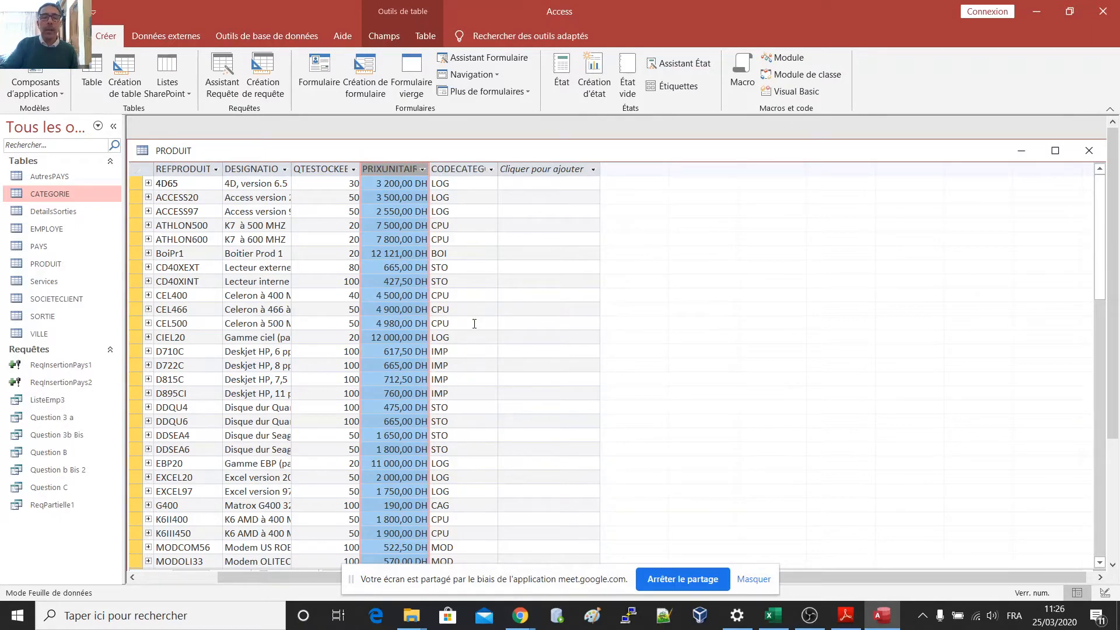
scroll(474, 323, "down", 15)
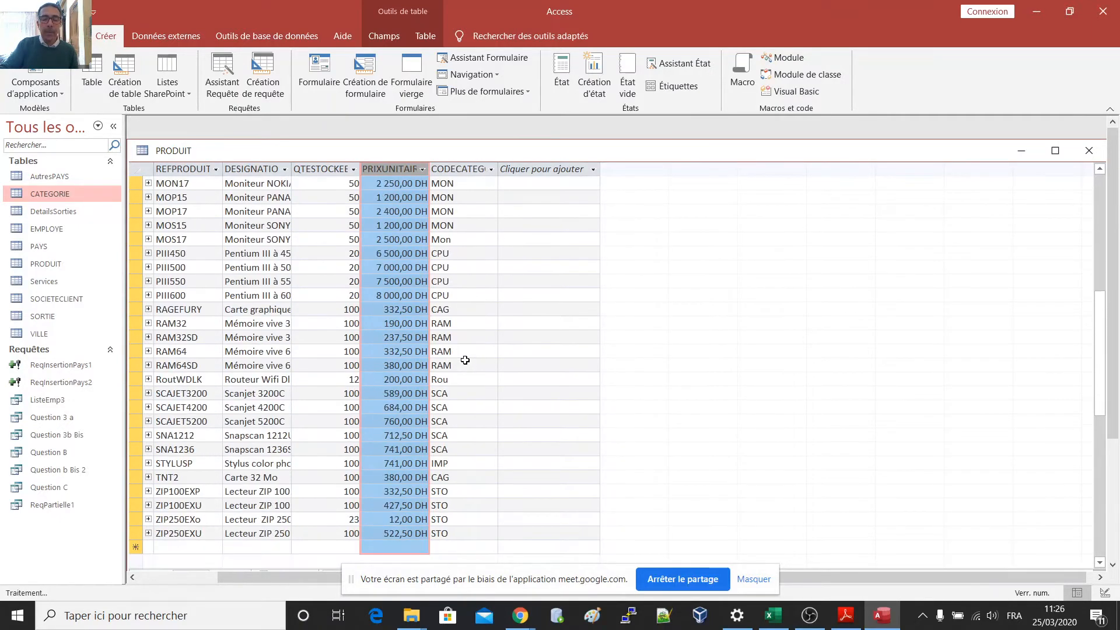
scroll(465, 360, "up", 15)
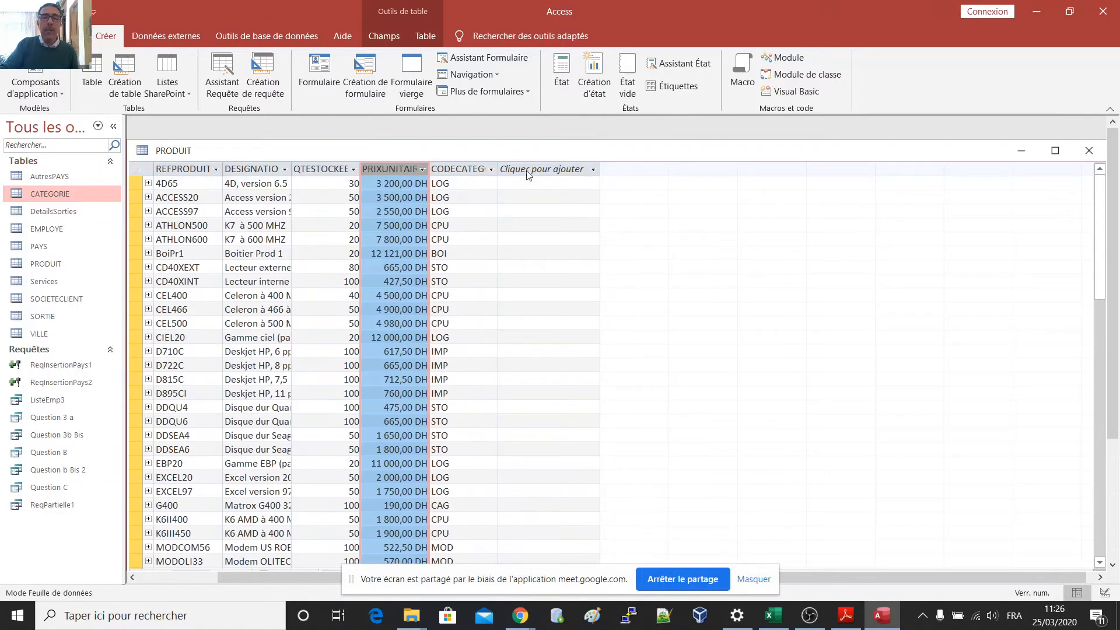
Step: Filter the PRODUIT table's CODECATEGORIE column to only CPU, and shift the PRODUIT window aside to uncover the relationships diagram
left_click(490, 169)
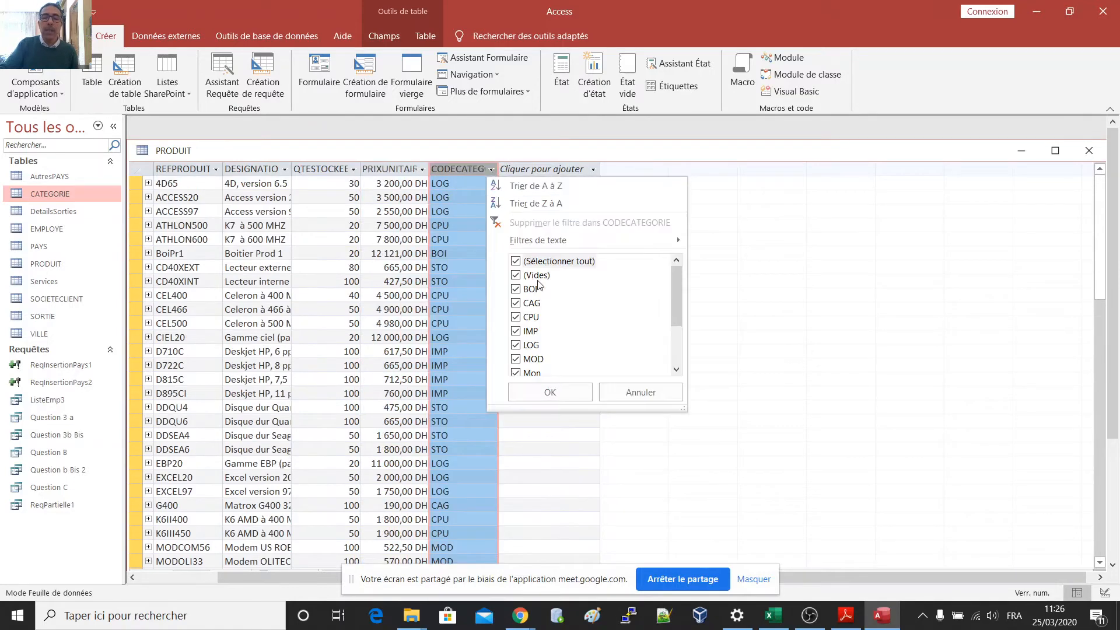
left_click(517, 264)
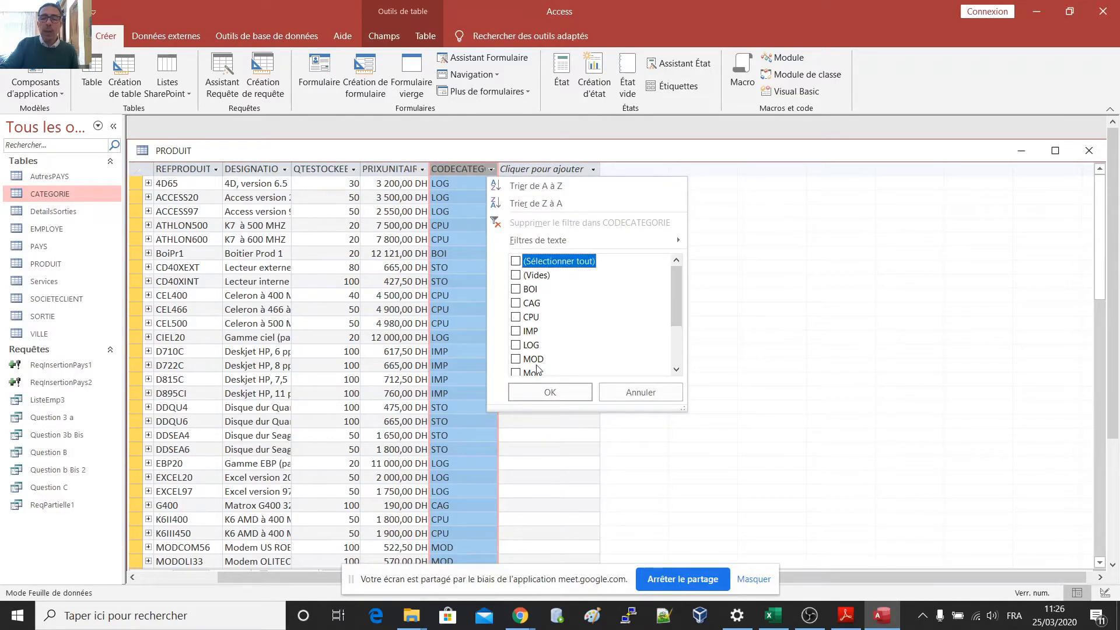
left_click_drag(676, 302, 678, 354)
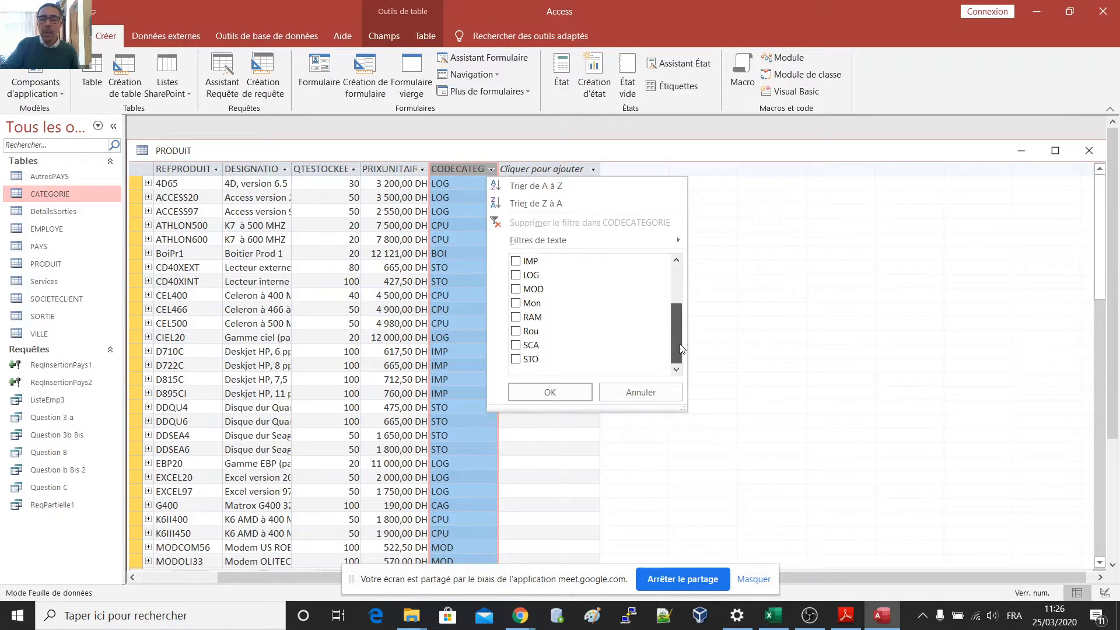
scroll(657, 342, "up", 3)
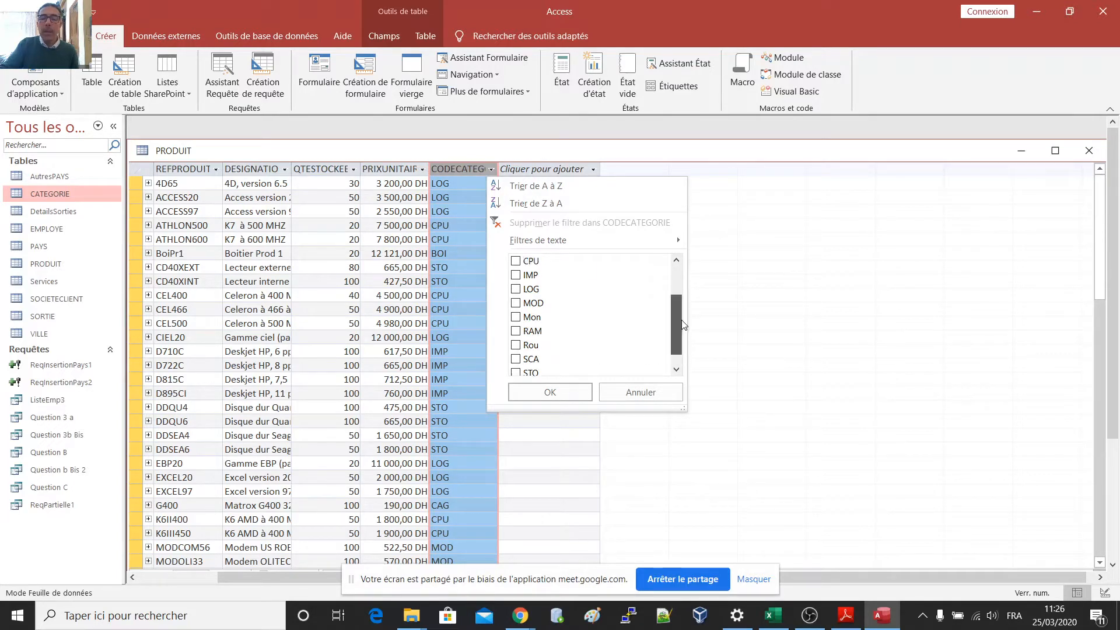
scroll(694, 280, "down", 2)
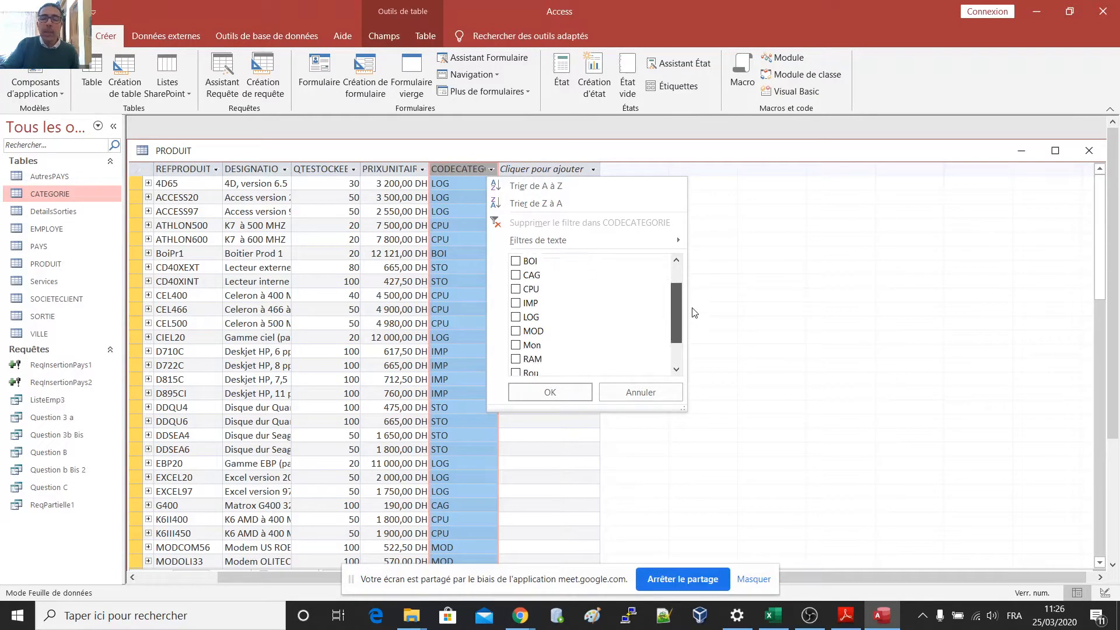
scroll(694, 292, "up", 2)
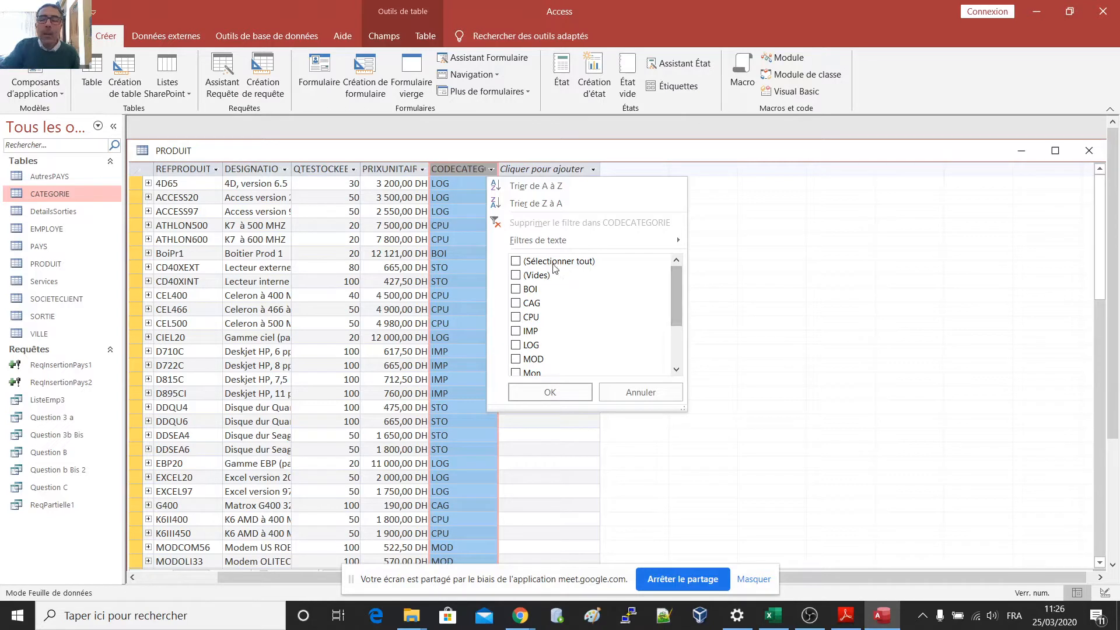
left_click(516, 318)
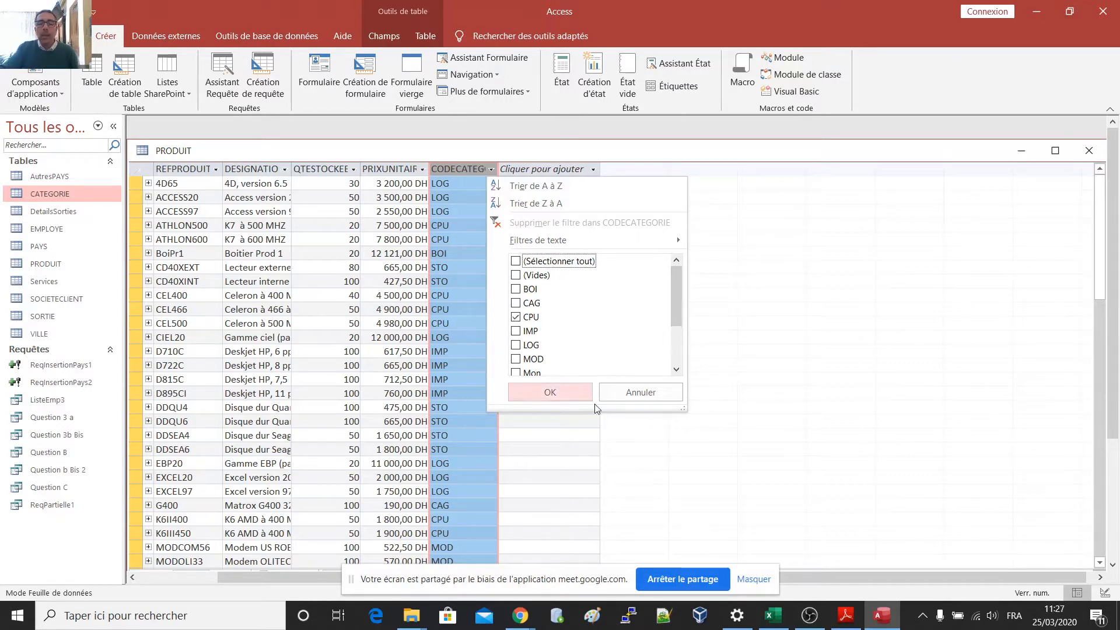
left_click(544, 399)
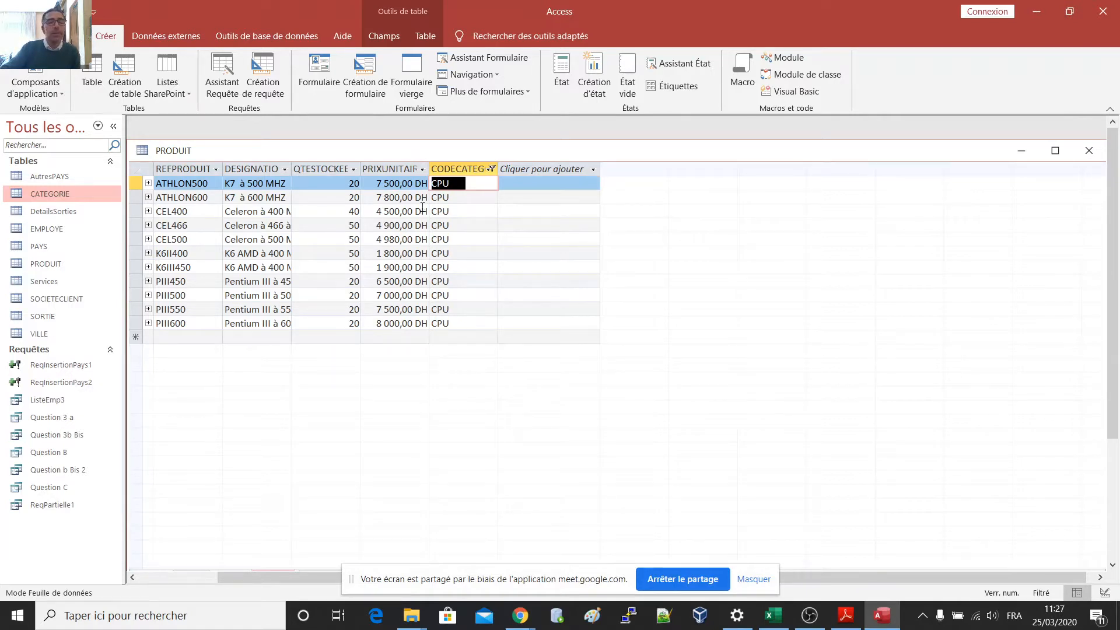
left_click_drag(303, 153, 401, 154)
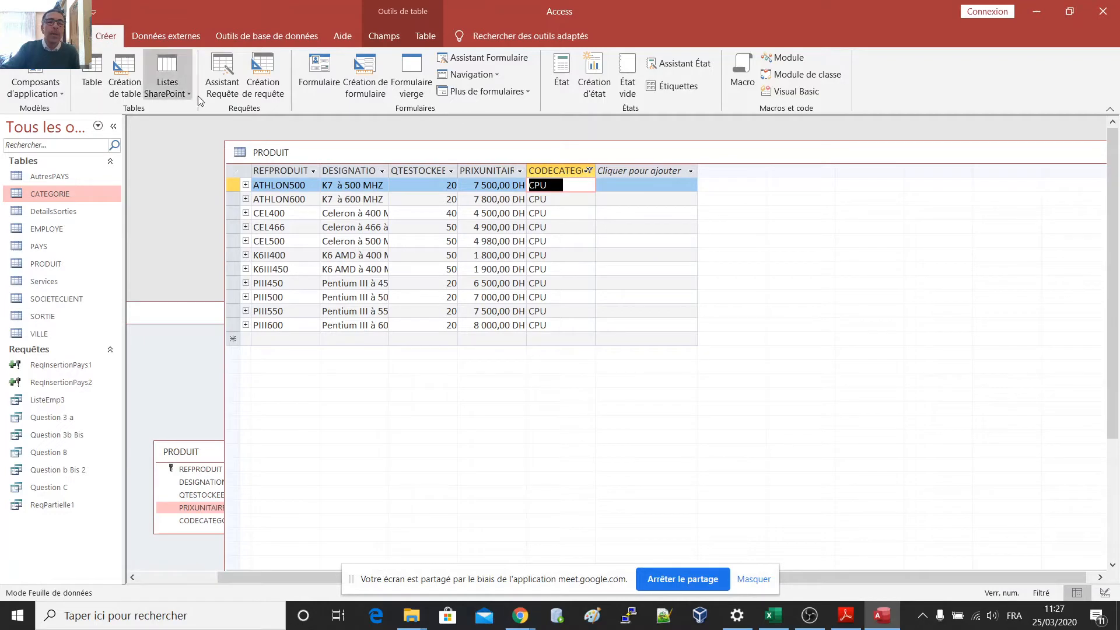
Step: Create a new query without adding any tables and switch it to SQL view
left_click(263, 76)
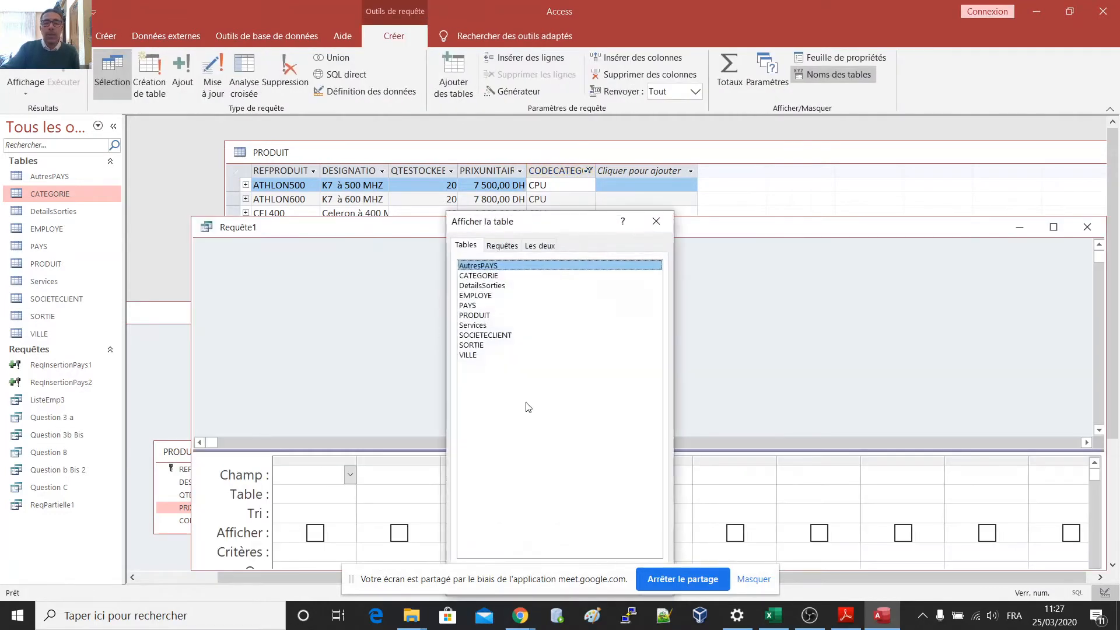
left_click(663, 221)
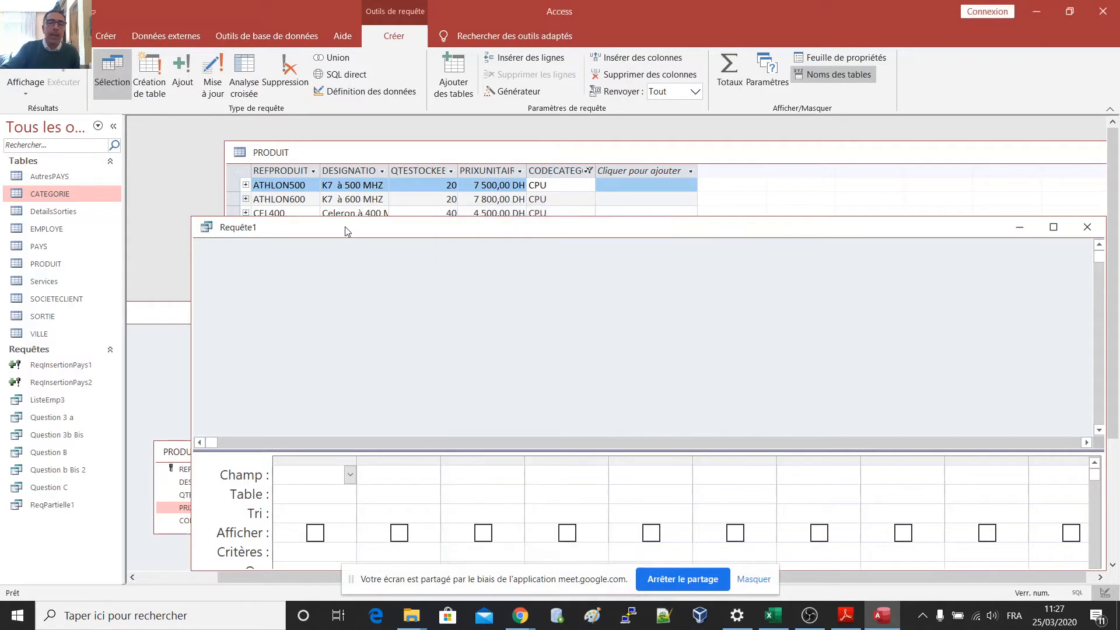
left_click_drag(345, 231, 326, 184)
left_click(25, 78)
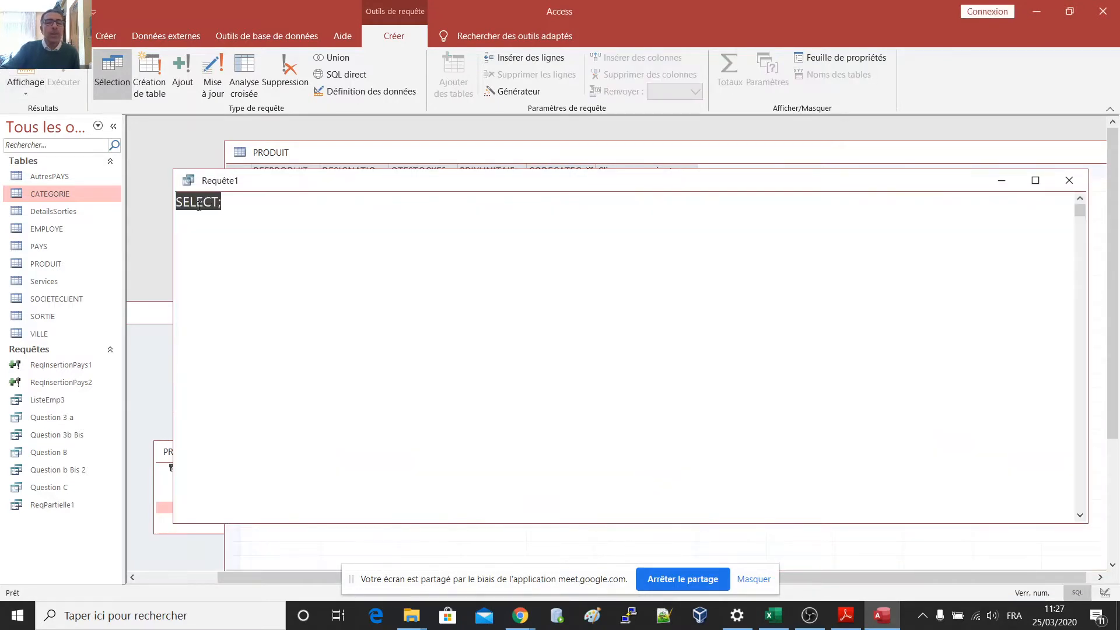
Step: Replace the default SELECT statement with "Update Produit" and start a second line with SET
type("U")
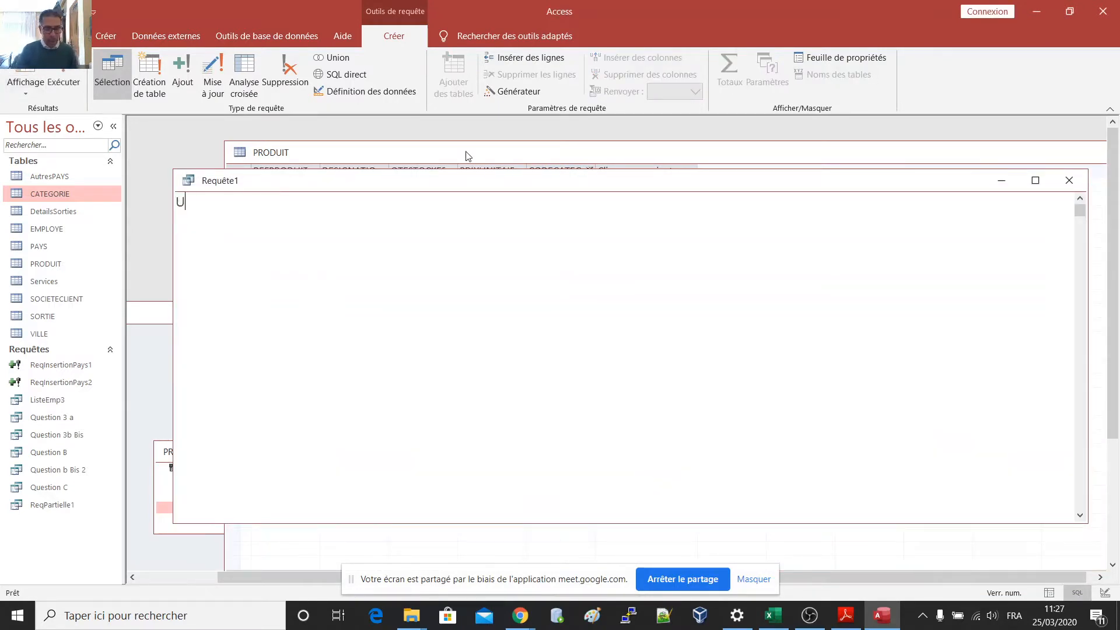
type("pdate Produit")
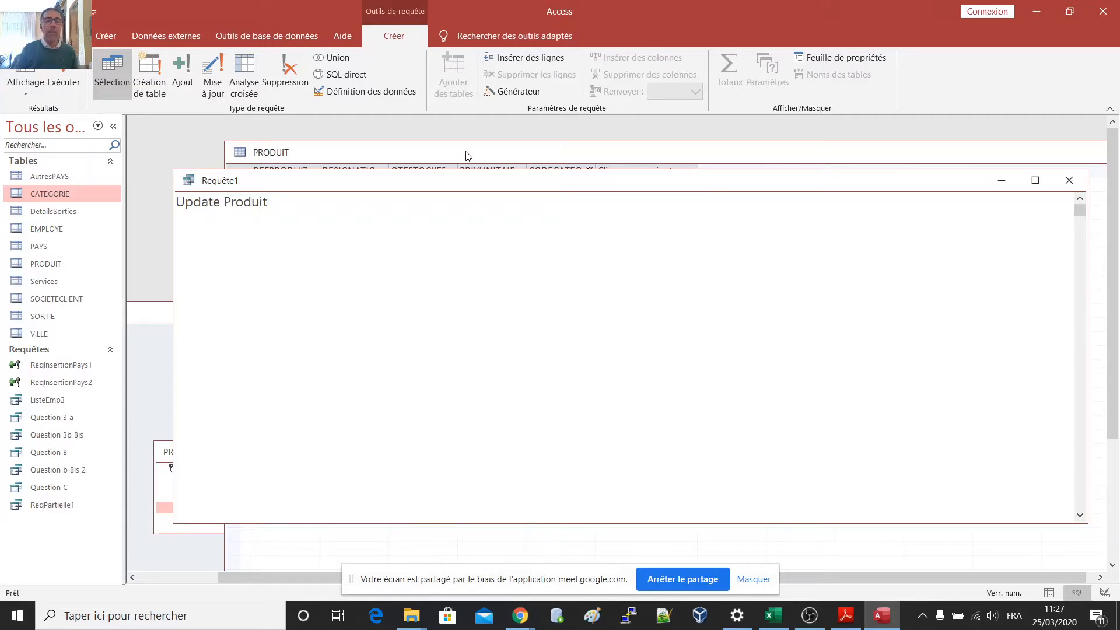
key("Return")
type("SET")
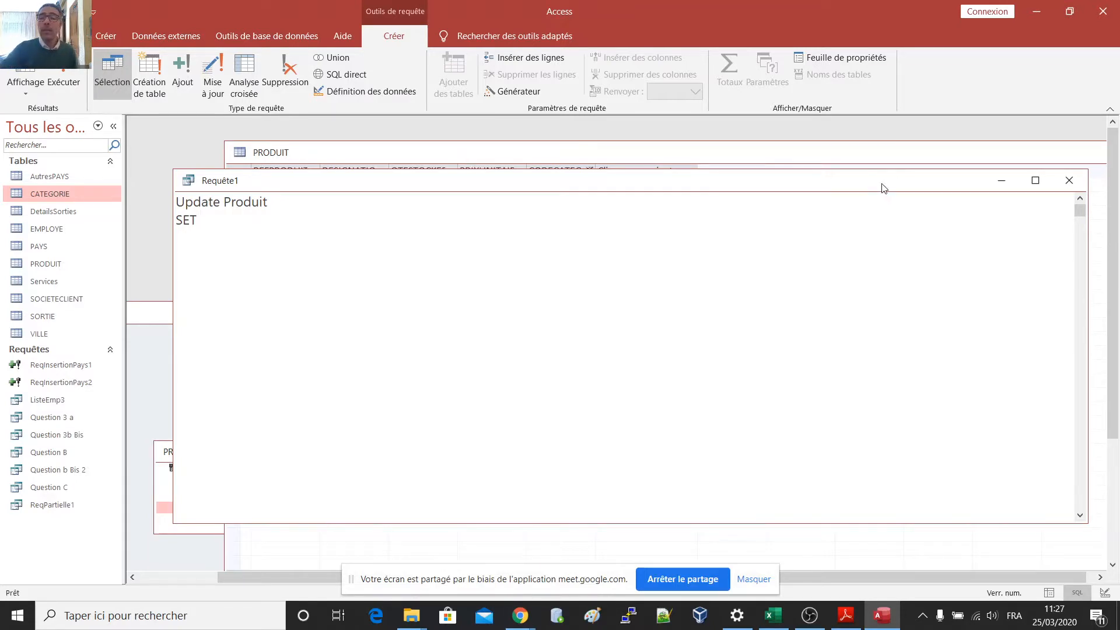
Step: Shift the query window to uncover PRODUIT, widen its PRIXUNITAIRE column to show the full field name, and return to the query
left_click_drag(553, 181, 577, 210)
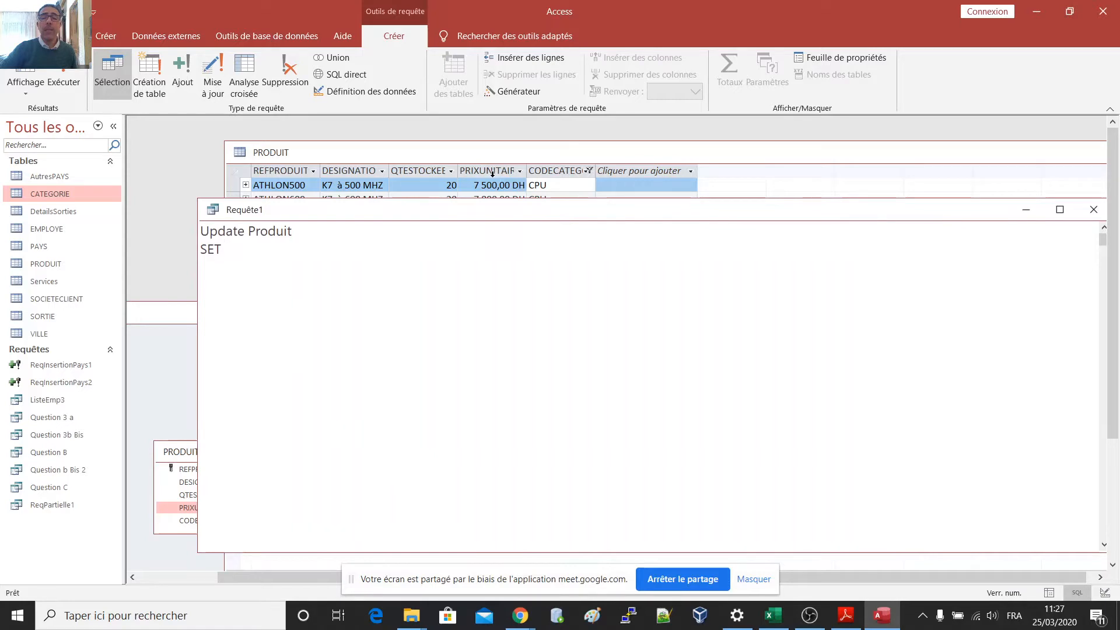
left_click(528, 170)
double_click(528, 170)
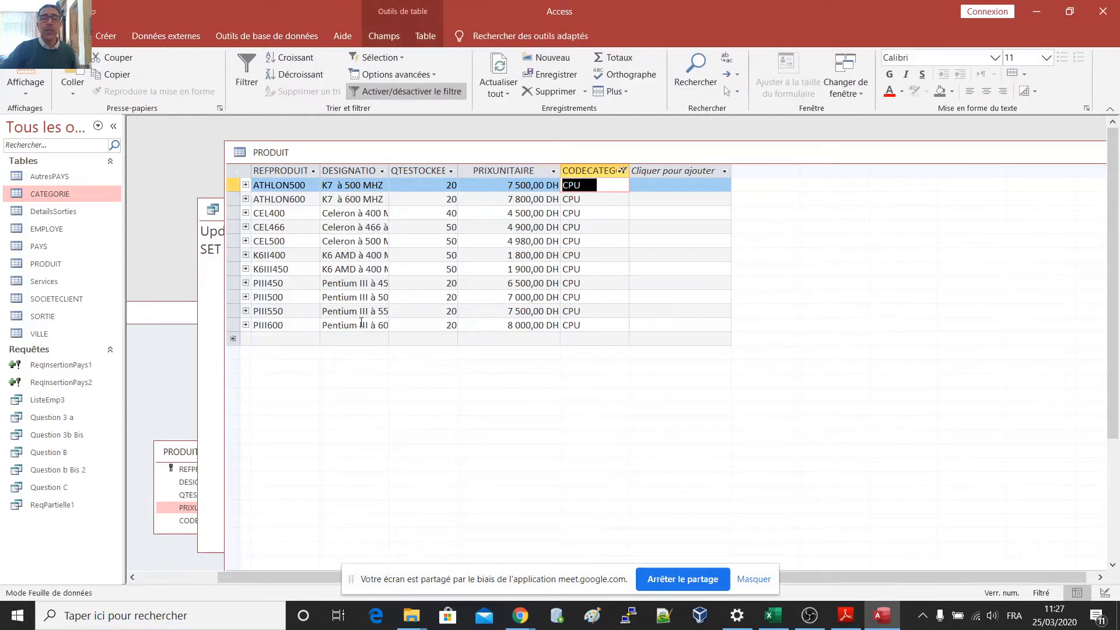
left_click(212, 211)
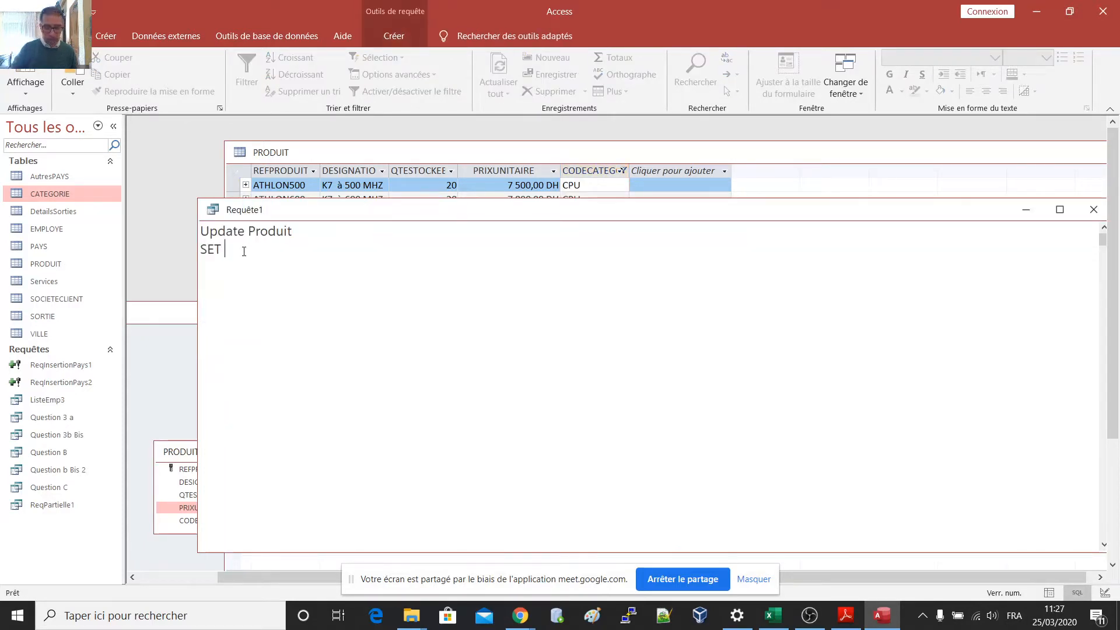
Step: Complete the SET clause of the query as PrixUnitaire=PrixUnitaire*1.01
type("Prix")
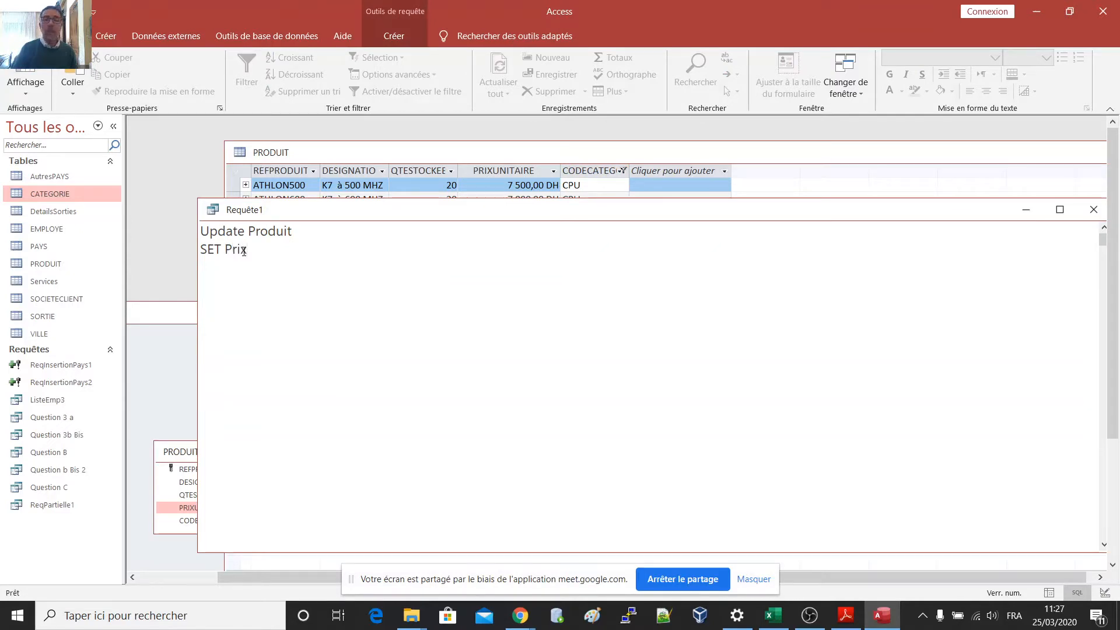
type("Uni")
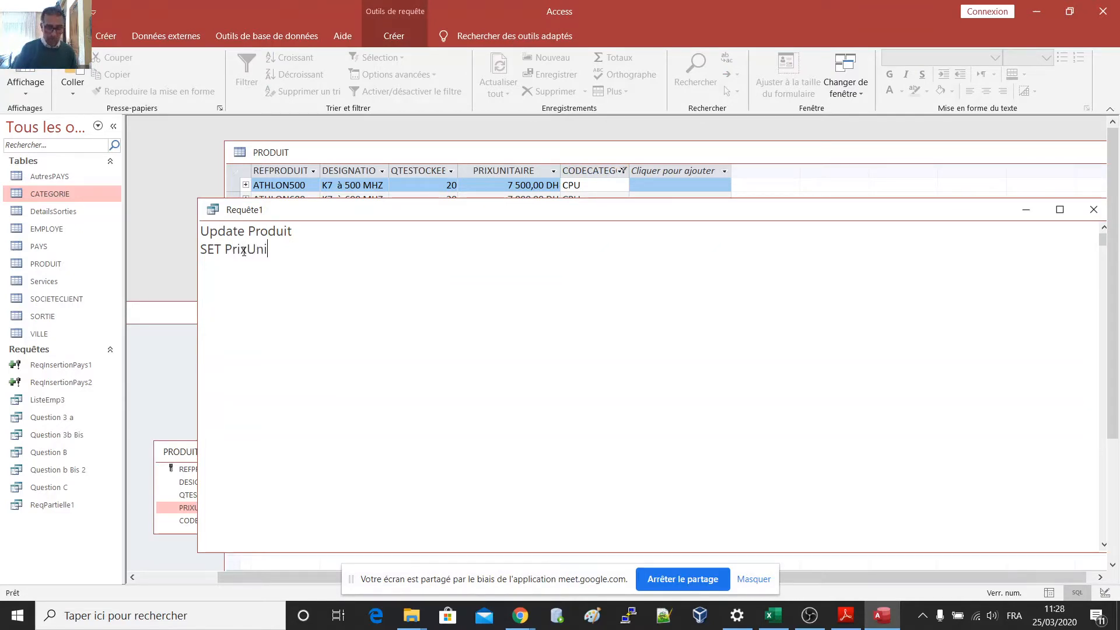
type("taire")
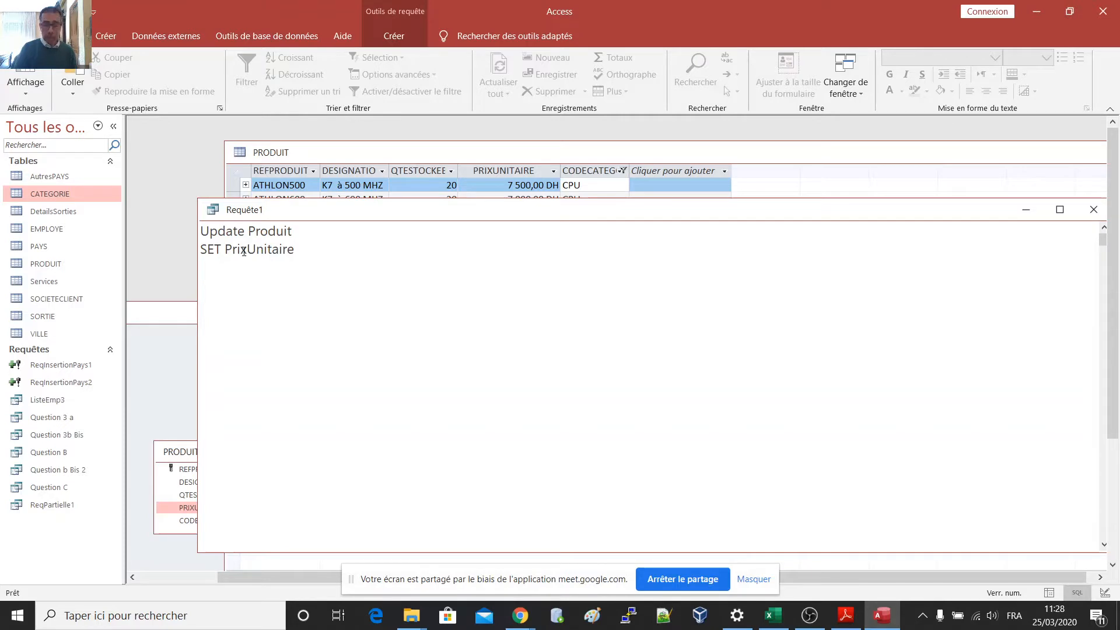
type("=P")
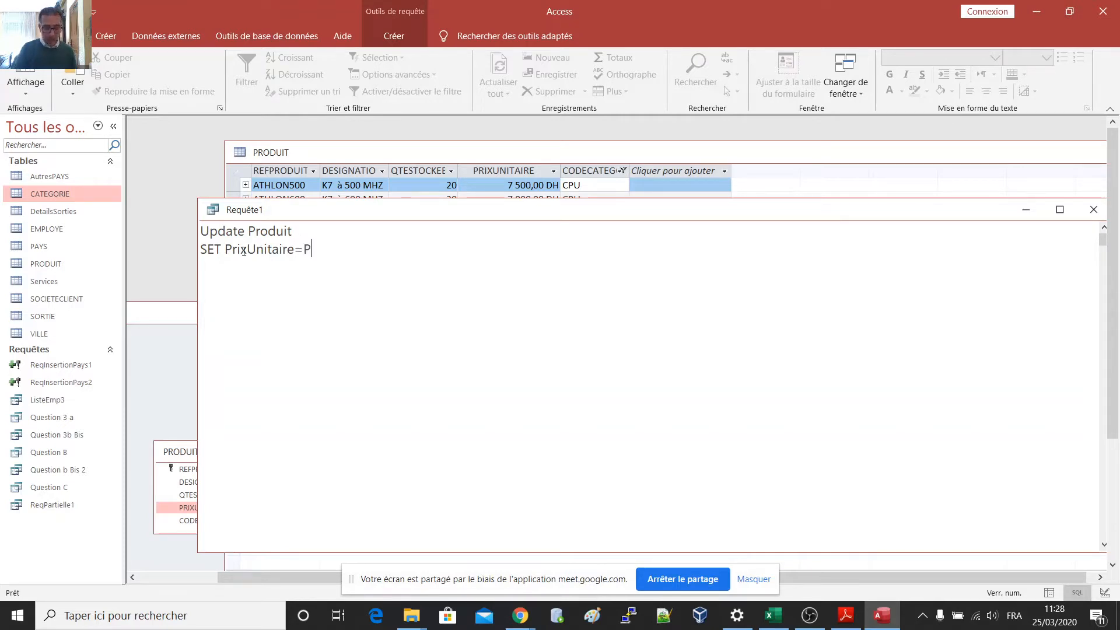
type("rixUnitaire")
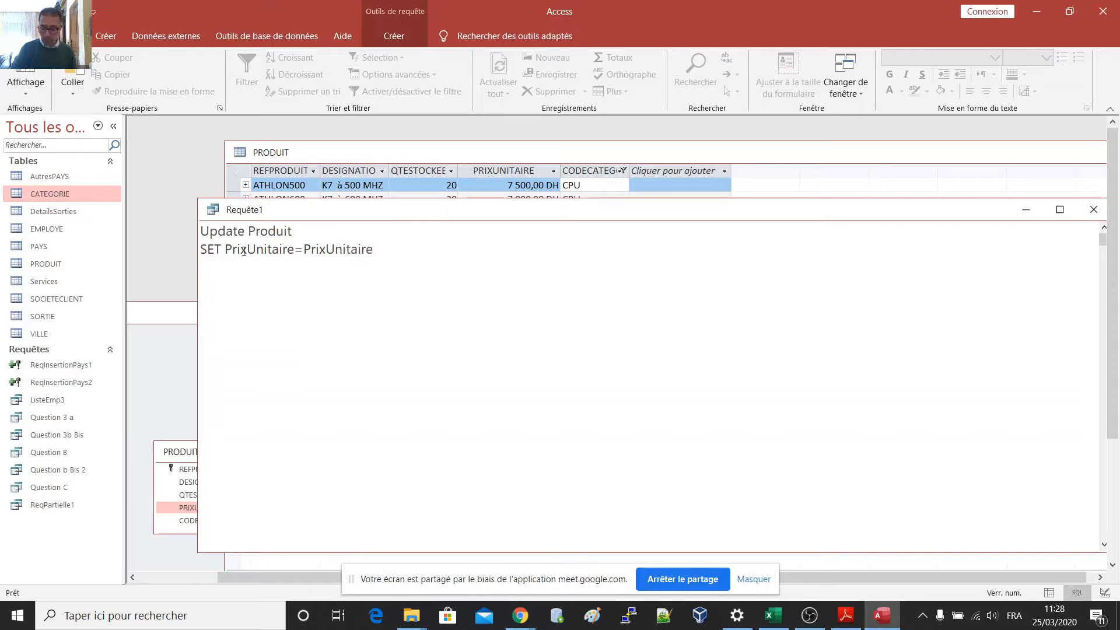
type("*1")
key("BackSpace")
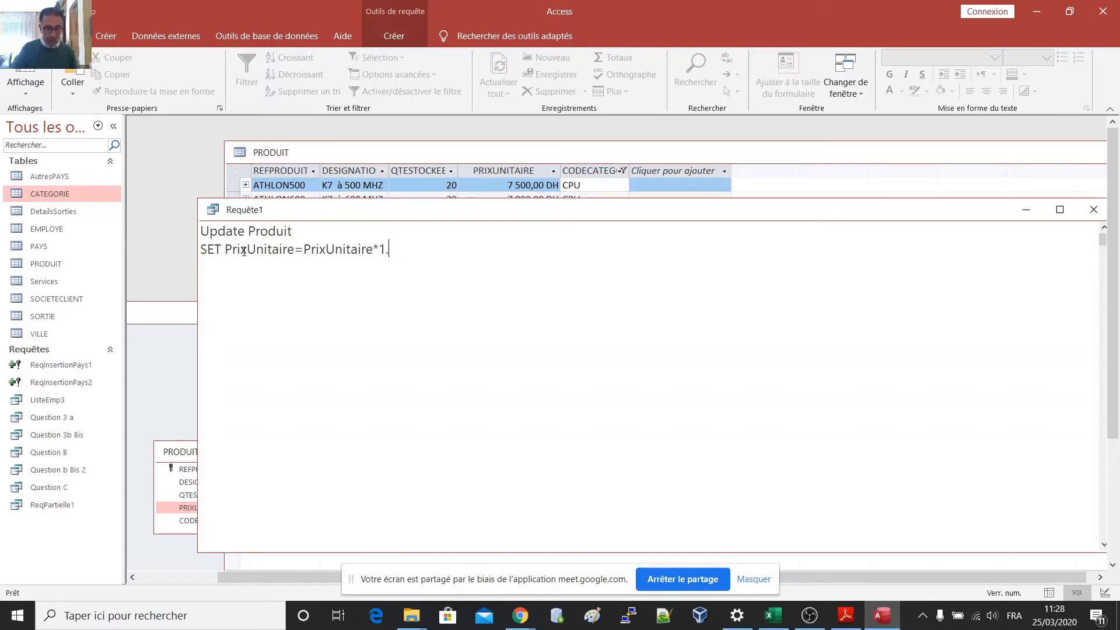
type("1")
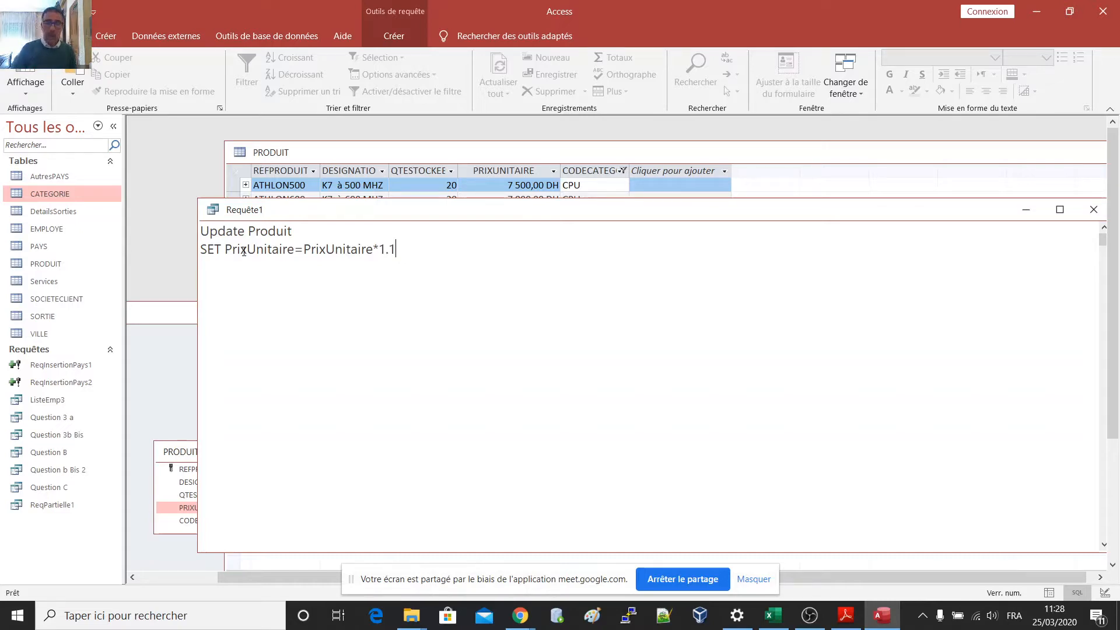
key("Return")
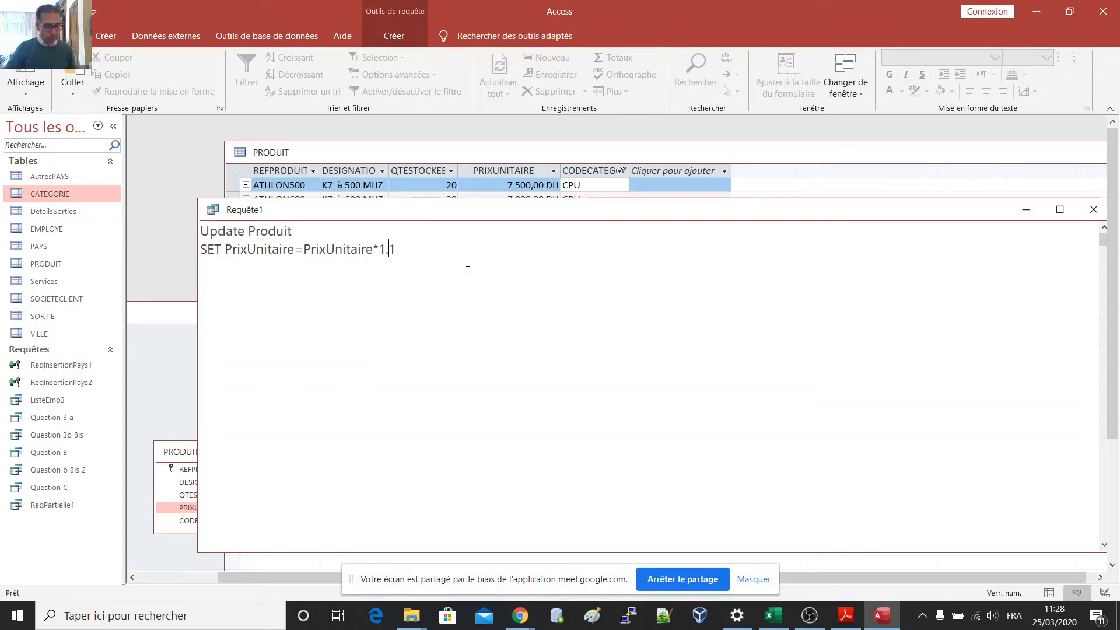
type("0")
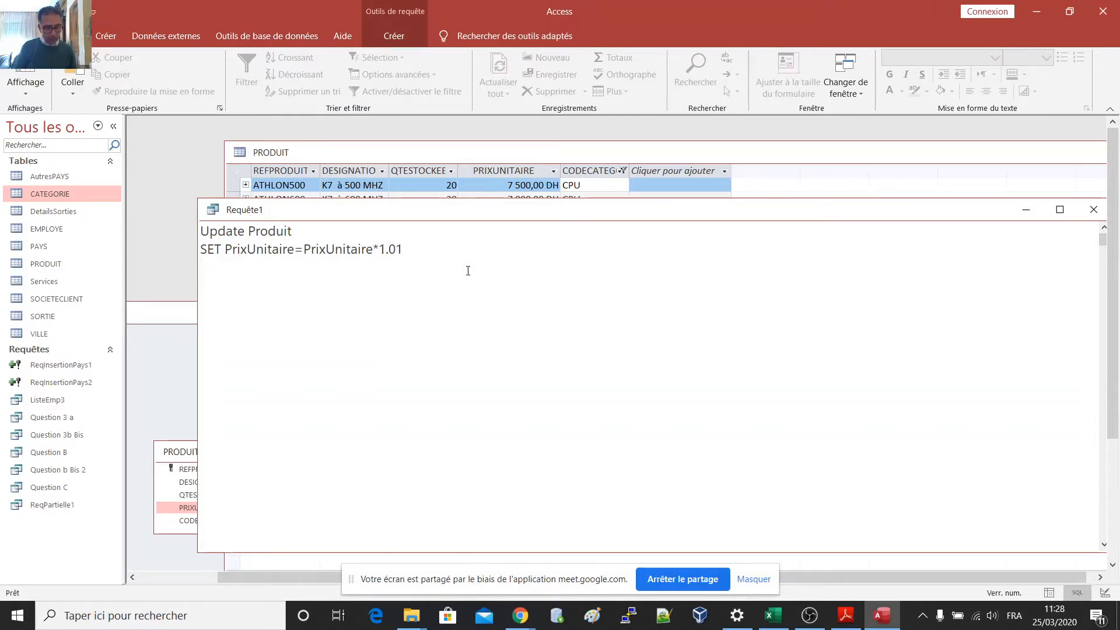
Step: Add a third line to the query that begins with WHERE CodeCategorie
key("Return")
type("WHERE")
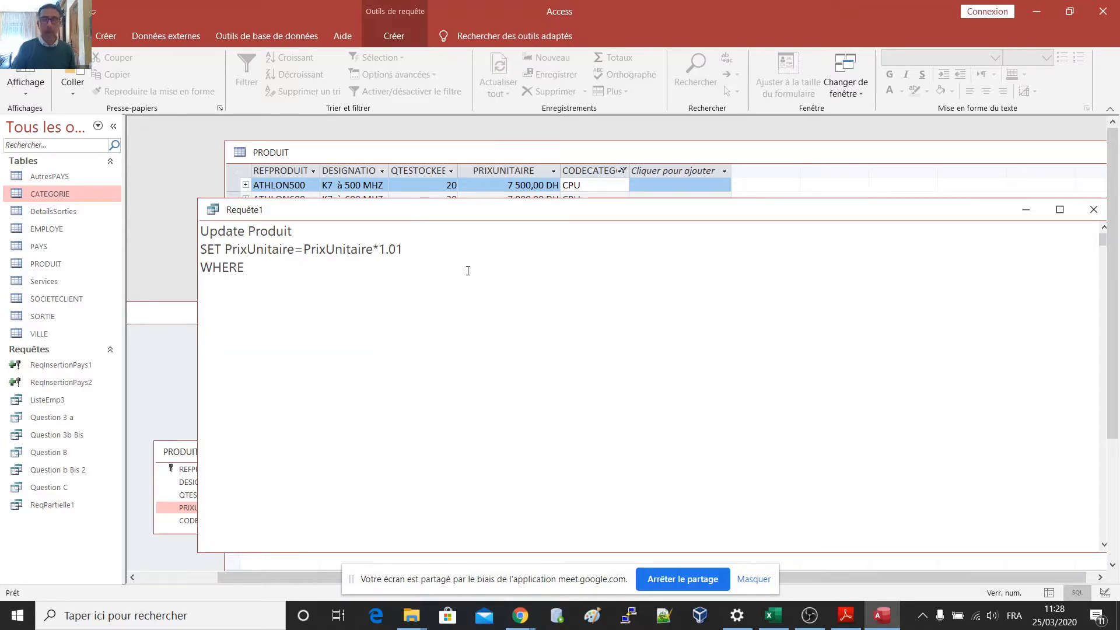
type(" C")
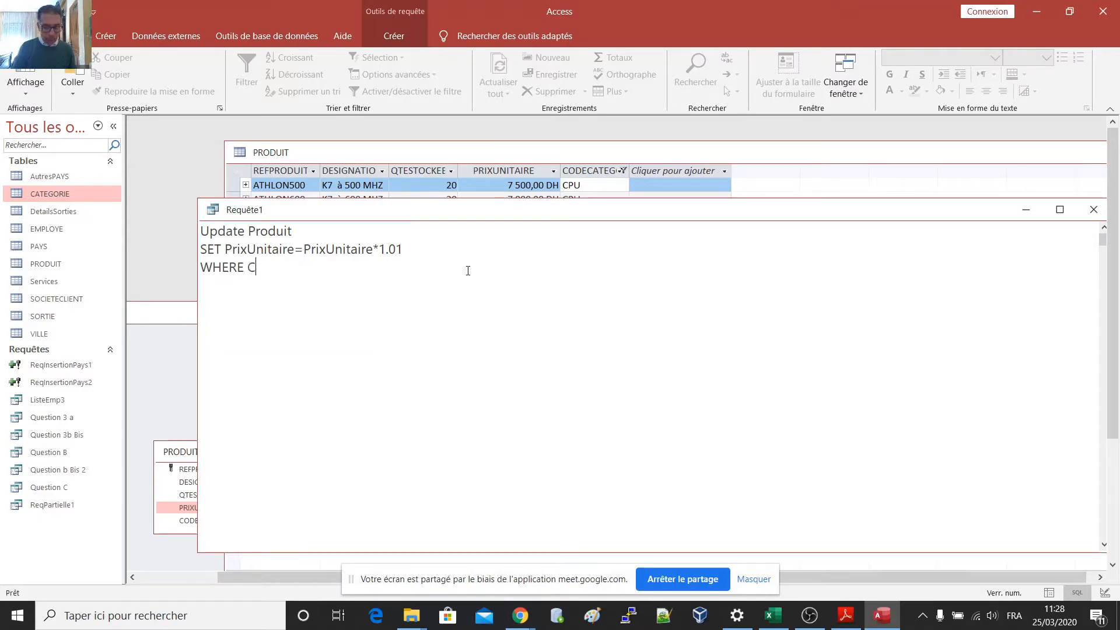
type("odeCategorie")
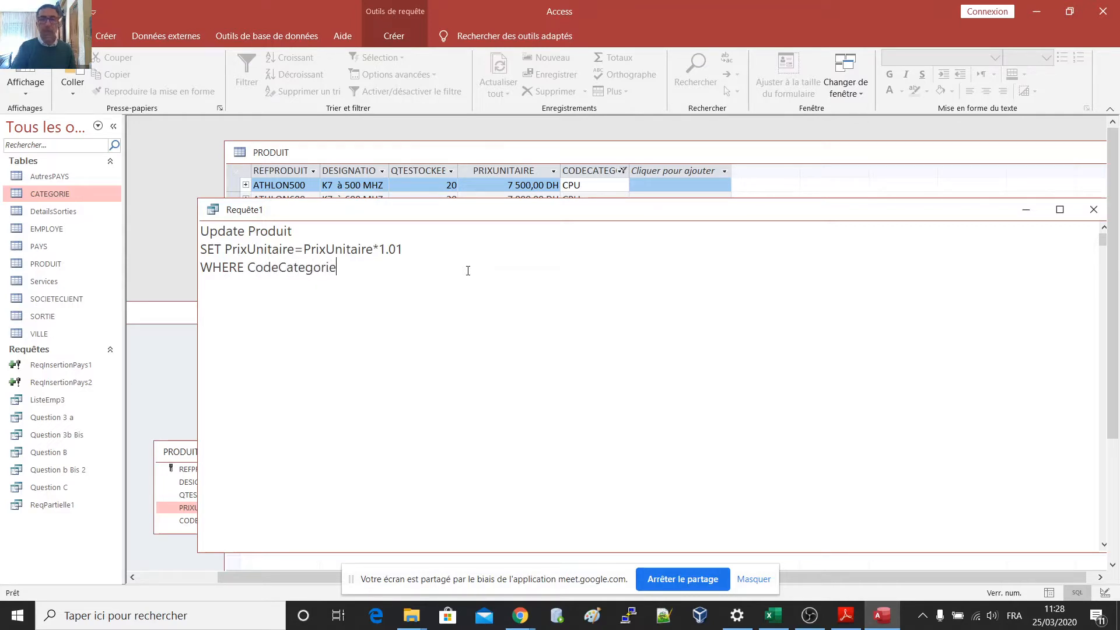
Step: Widen the PRODUIT table's CODECATEGORIE column to show the full field name, and return to the query
left_click(592, 160)
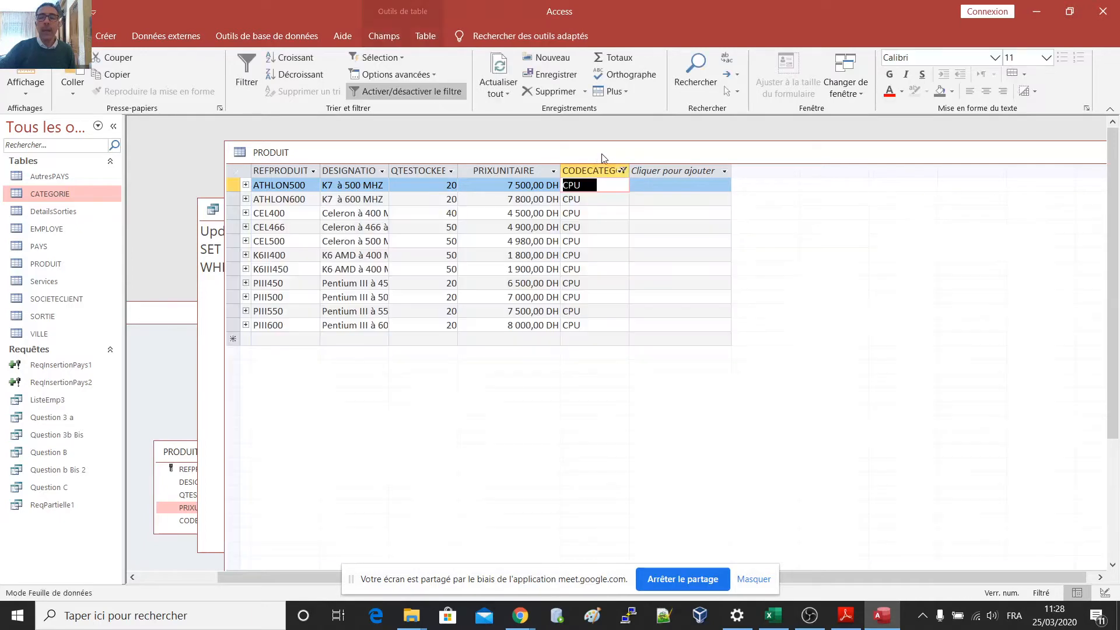
left_click(637, 172)
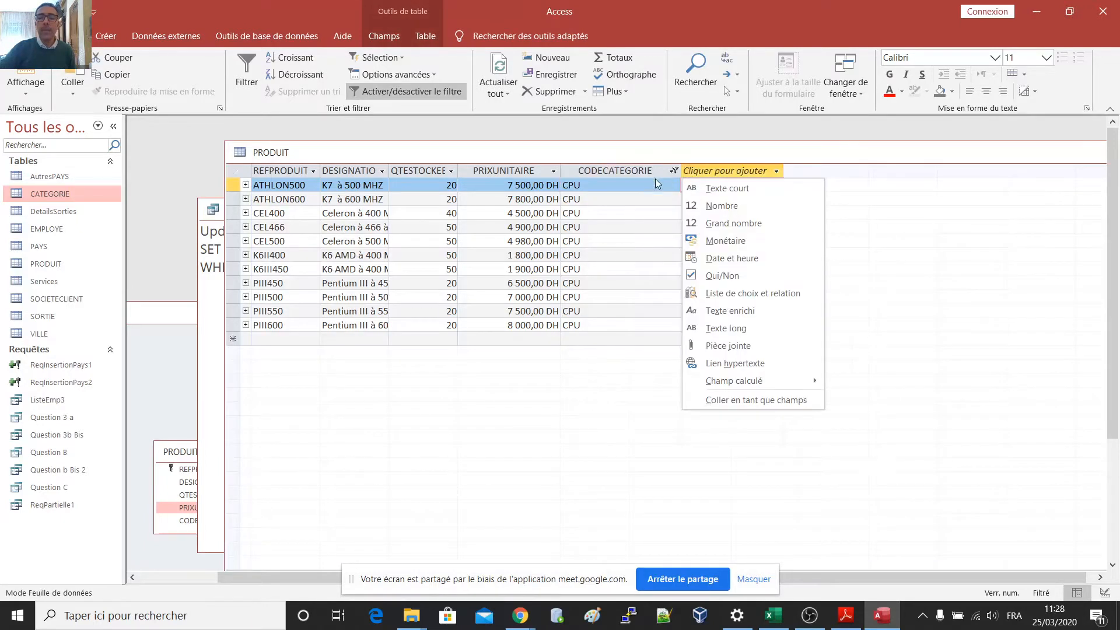
left_click(214, 291)
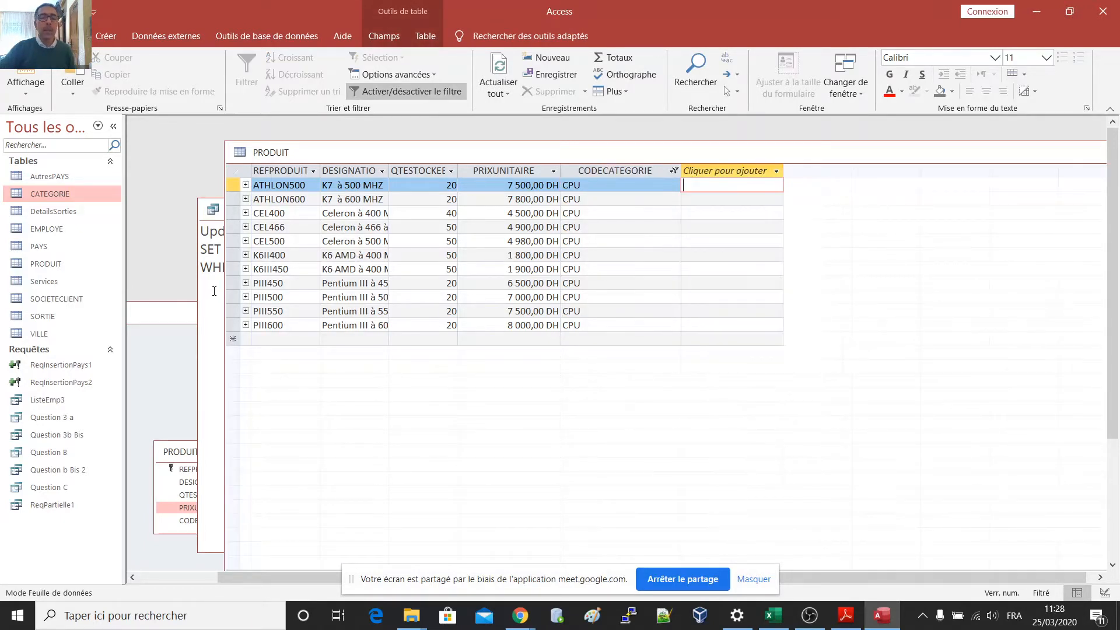
left_click(224, 273)
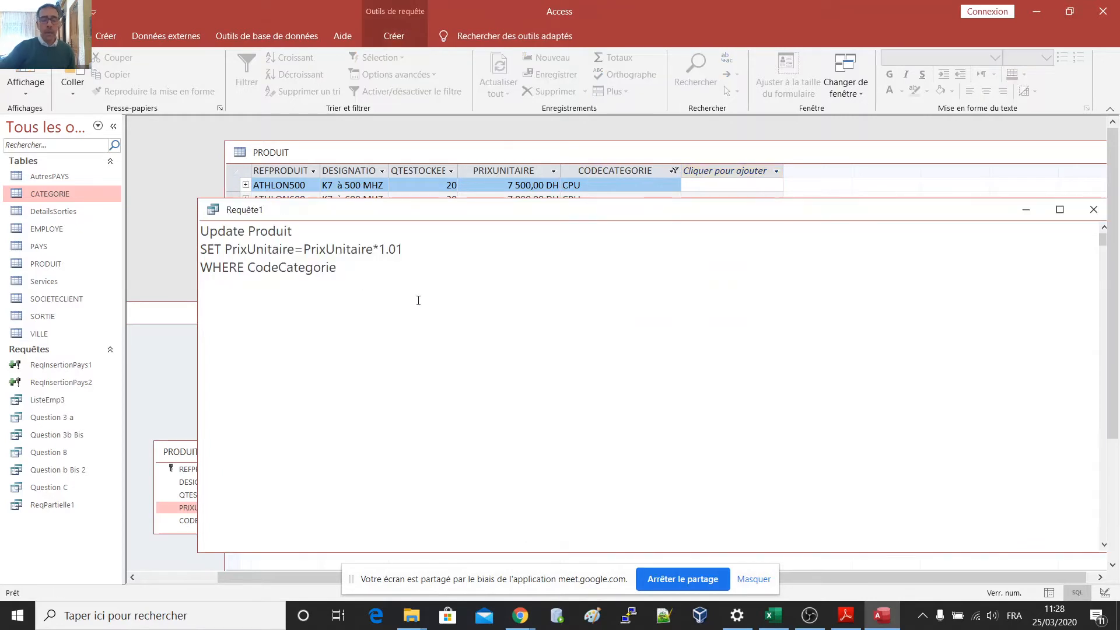
Step: Complete the WHERE condition with ='CPU'; and compare it with the category codes in the PRODUIT table
type("=")
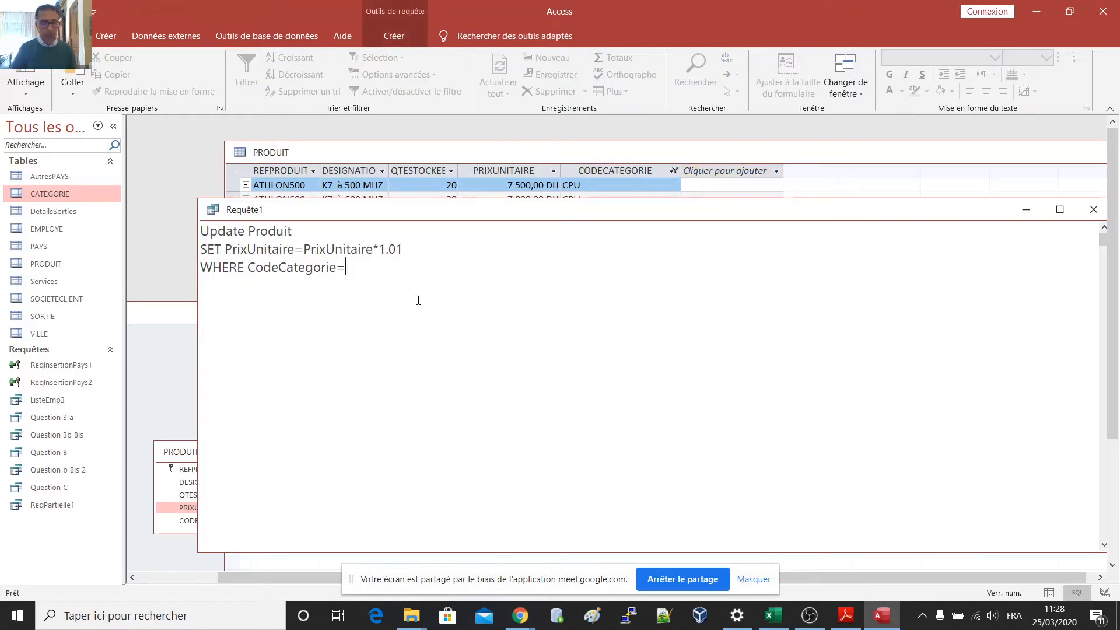
type("'")
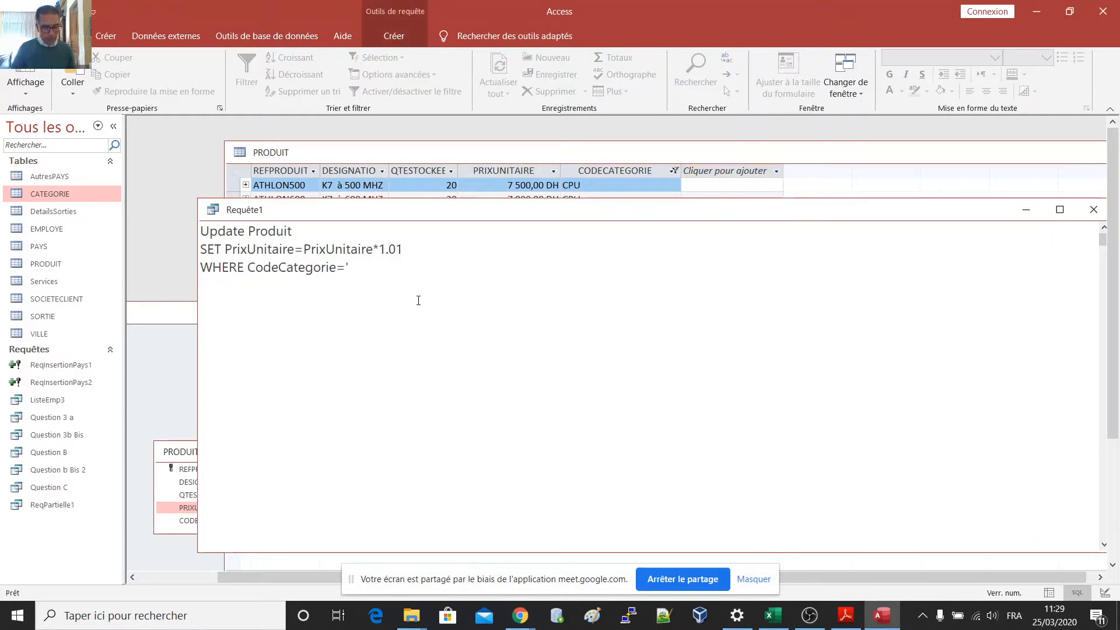
type("CPU")
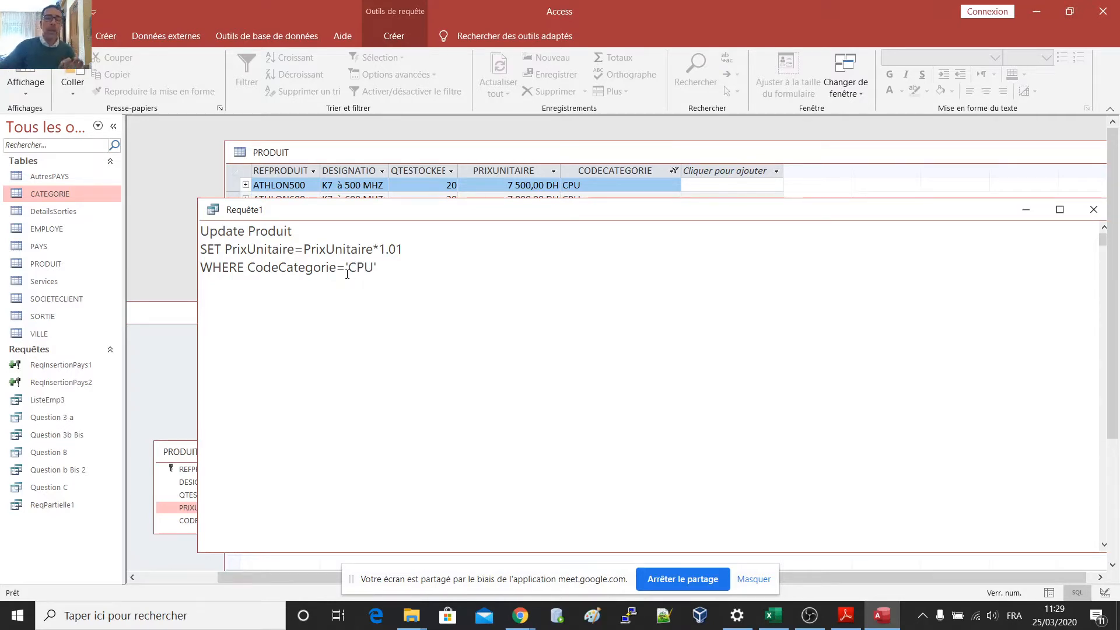
left_click_drag(348, 267, 373, 267)
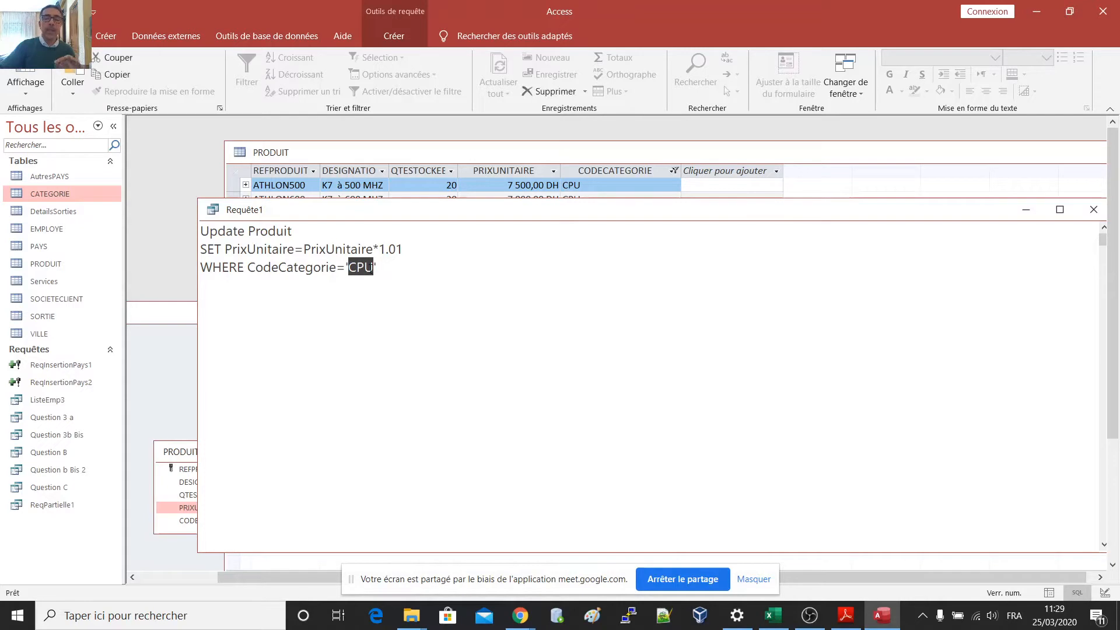
left_click(600, 155)
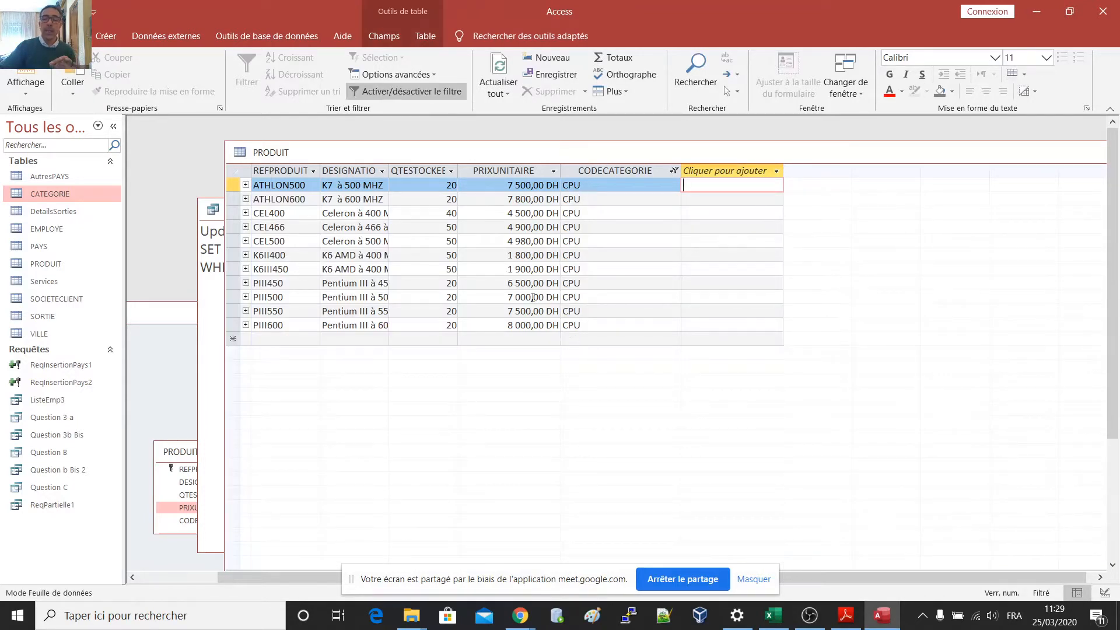
left_click(203, 211)
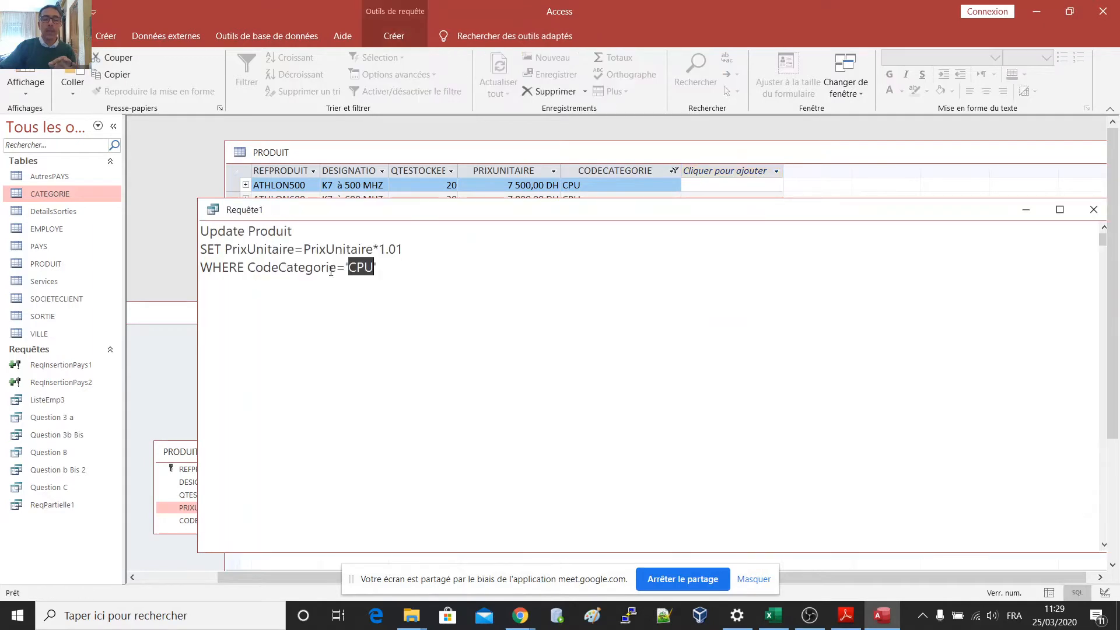
left_click(397, 266)
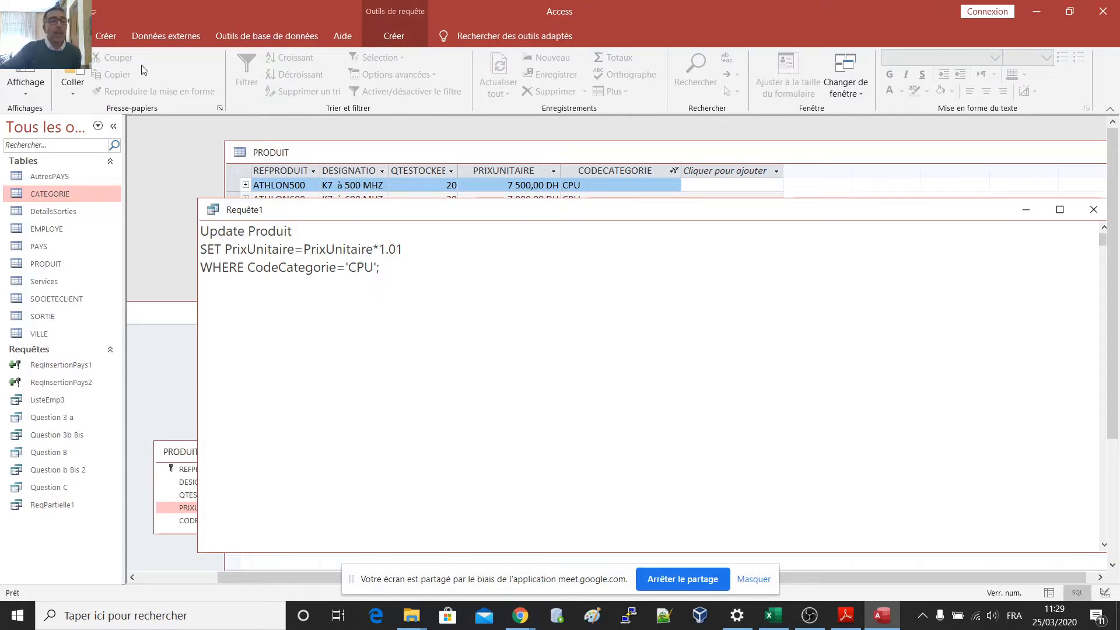
Step: Preview the records targeted by the update query in datasheet view, and return to its SQL view
left_click(393, 36)
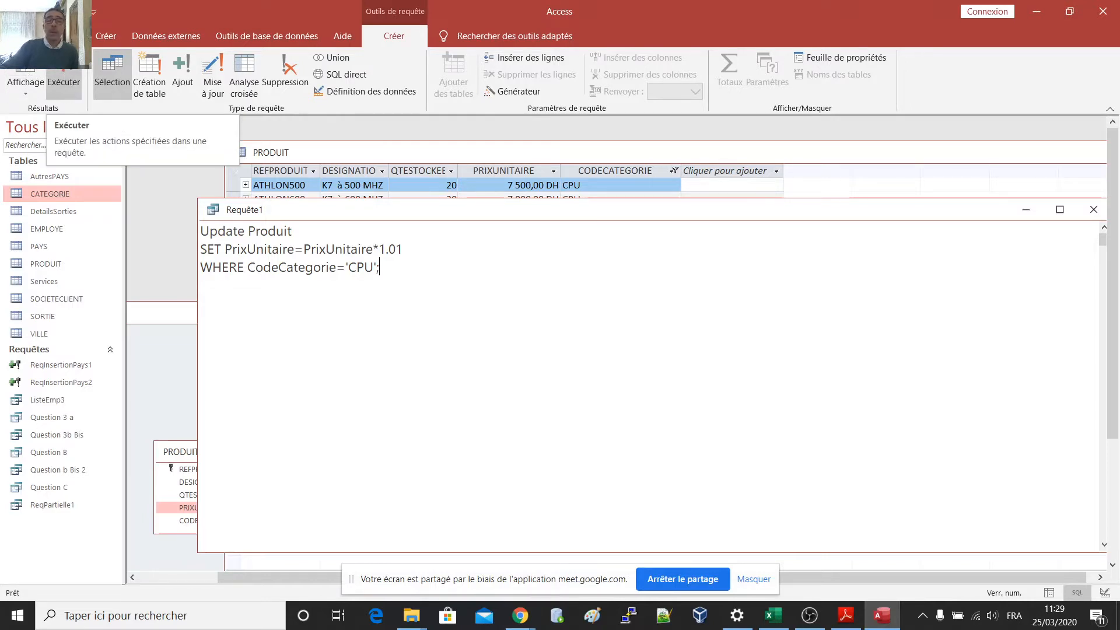
left_click(25, 70)
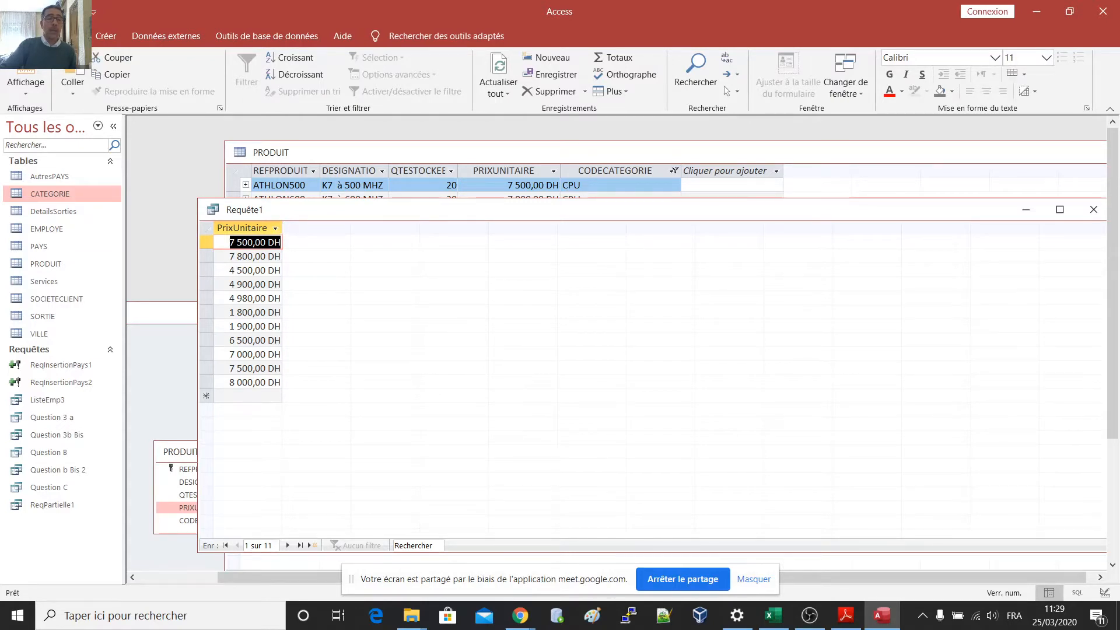
left_click(22, 97)
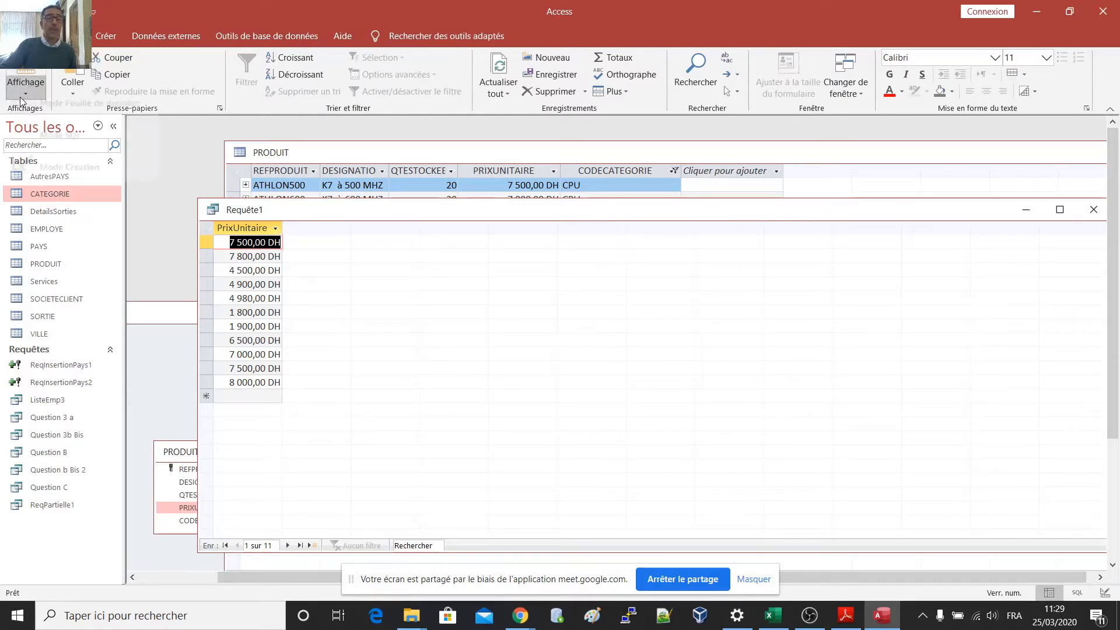
left_click(40, 151)
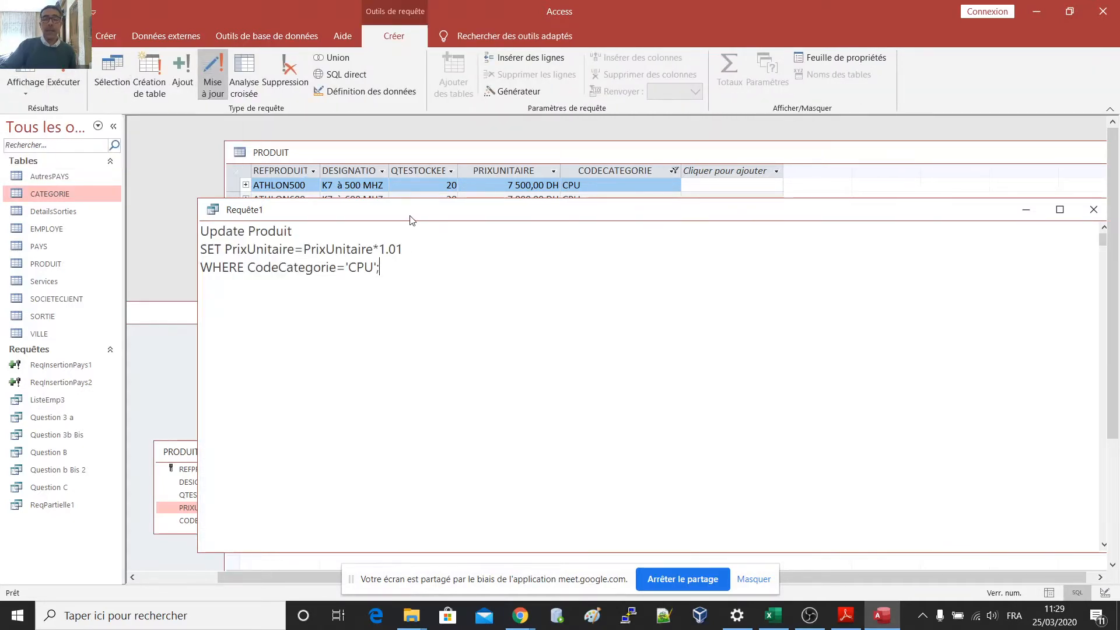
Step: Move the query window clear of the PRODUIT rows, run the update with confirmation, and check PRODUIT's PRIXUNITAIRE column
left_click_drag(411, 220, 579, 358)
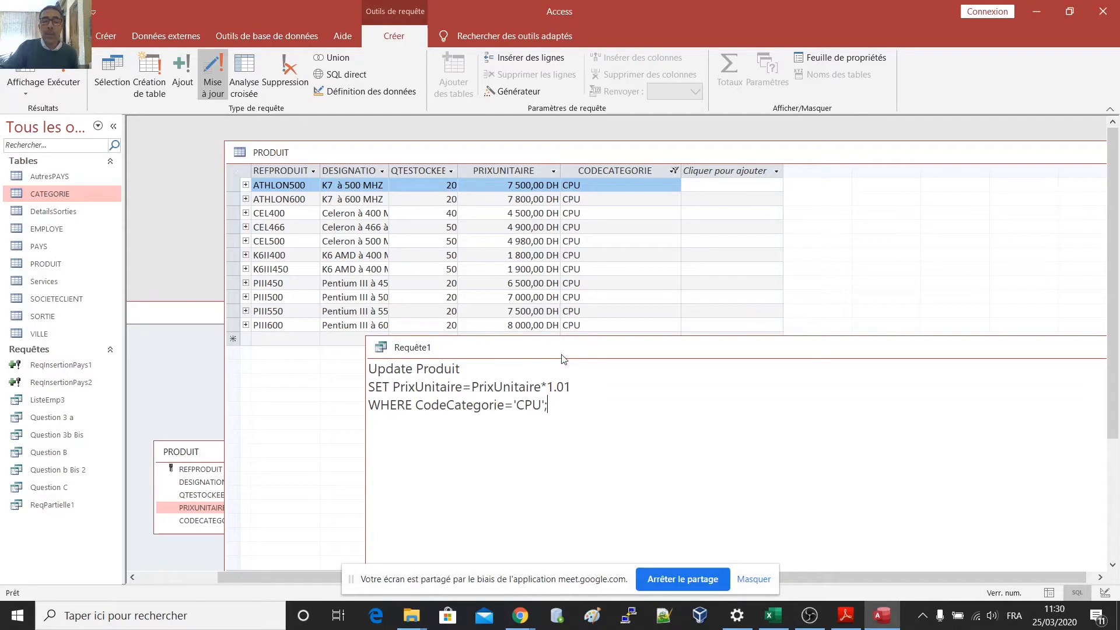
left_click_drag(578, 352, 542, 353)
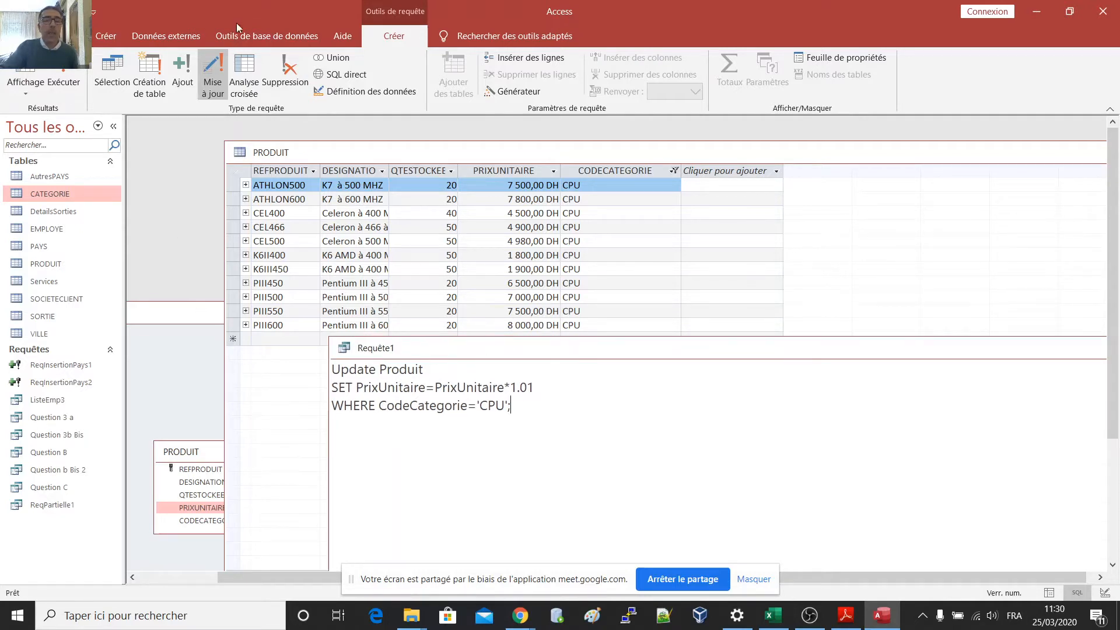
left_click(53, 79)
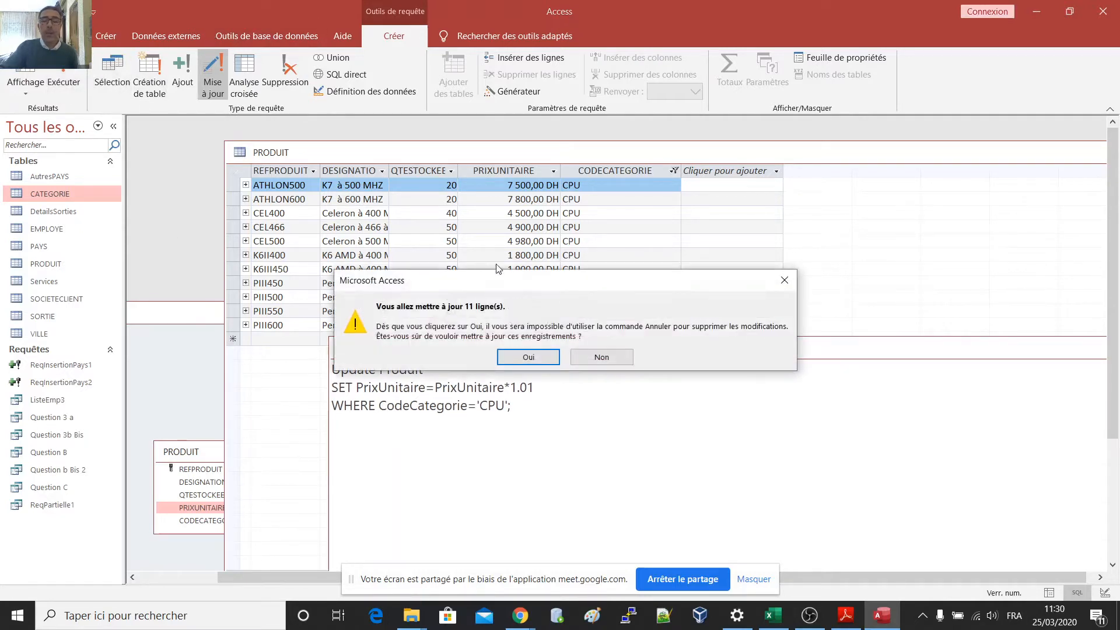
left_click(545, 357)
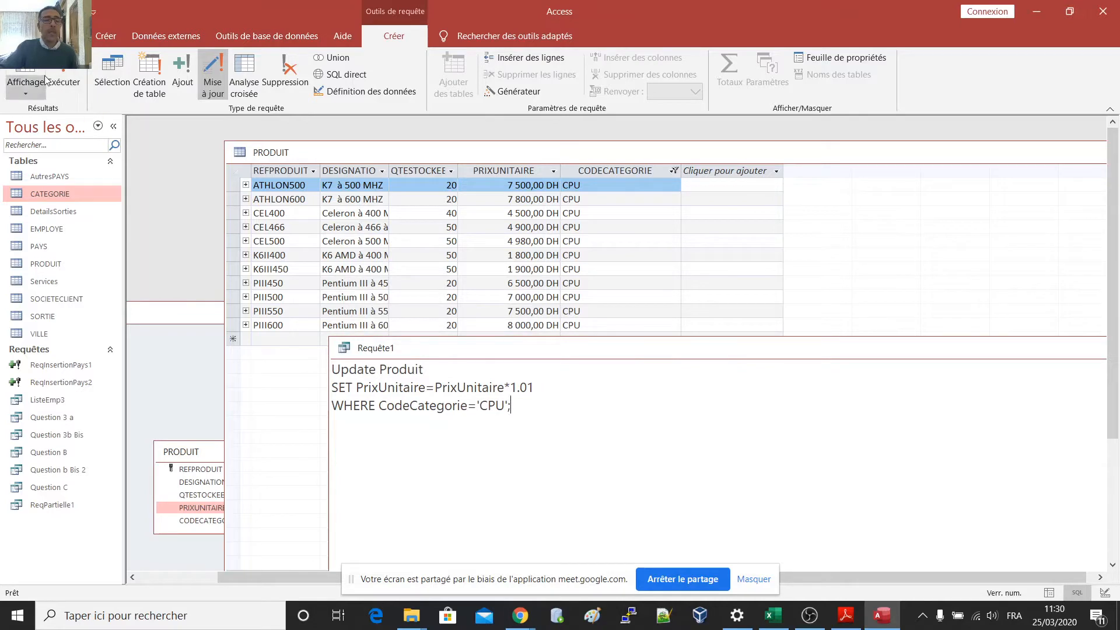
left_click(322, 156)
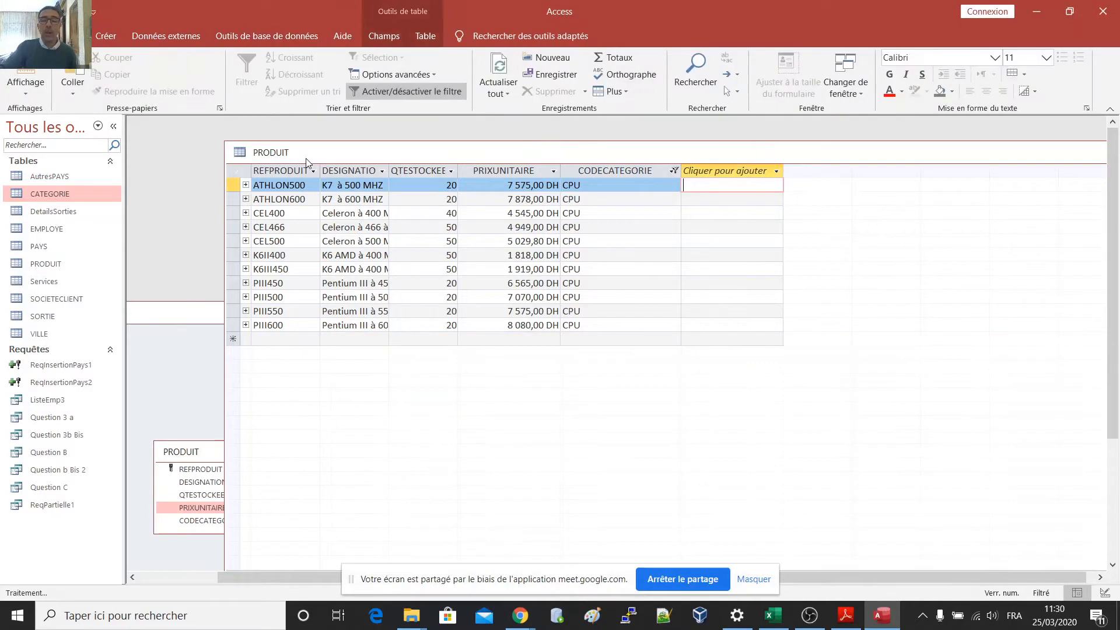
left_click(525, 171)
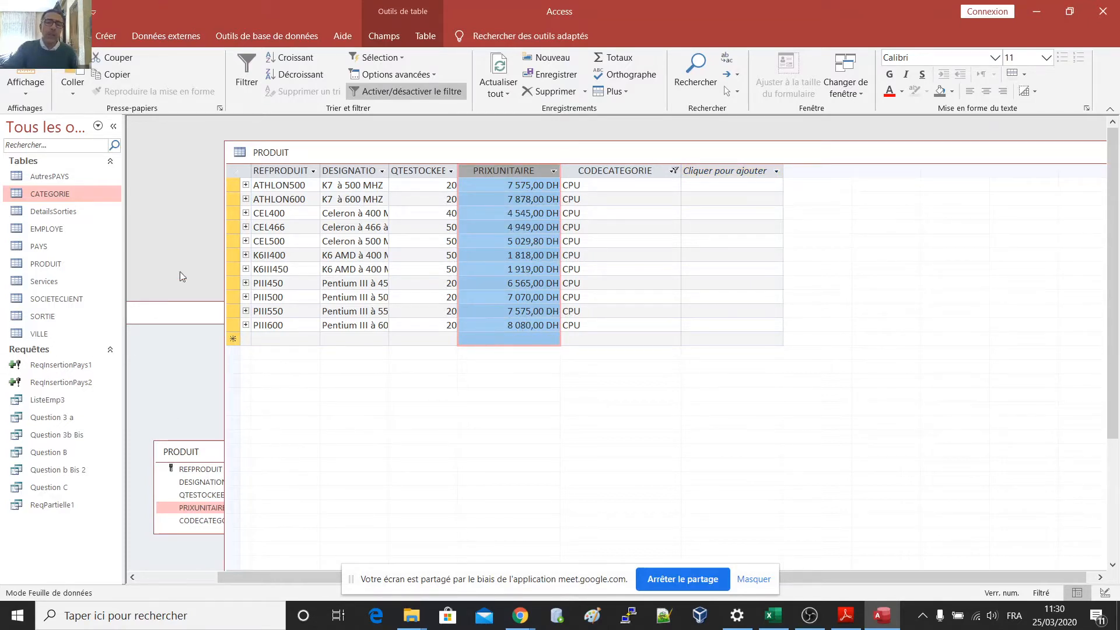
Step: Move the PRODUIT datasheet aside, and bring the update query window forward to the upper part of the workspace
left_click_drag(886, 159, 1025, 350)
left_click(651, 199)
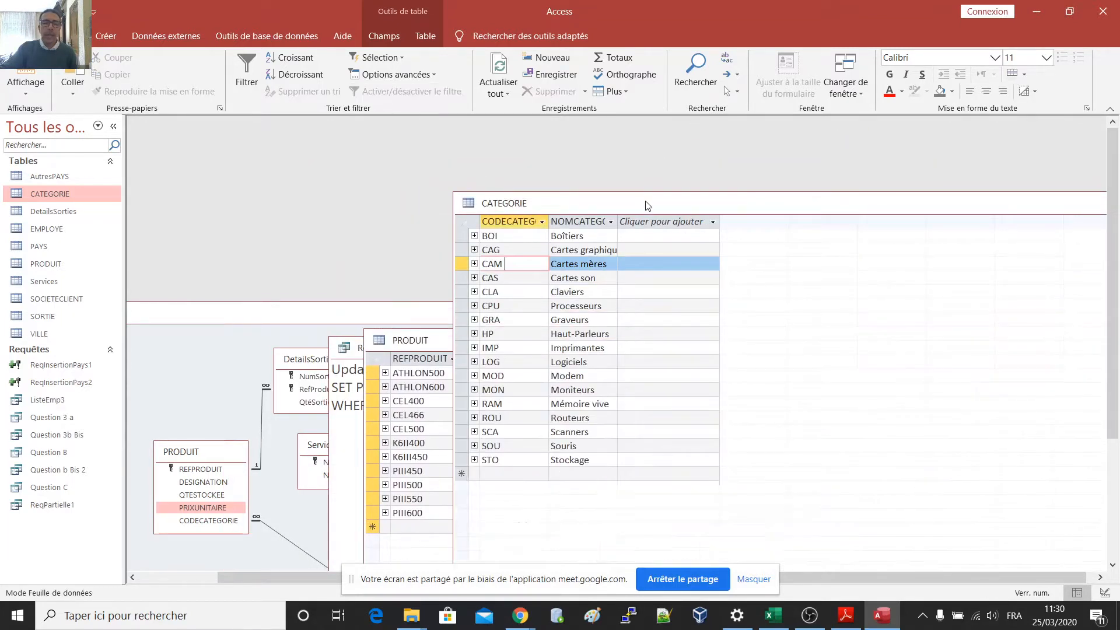
left_click(356, 353)
left_click_drag(411, 353, 332, 143)
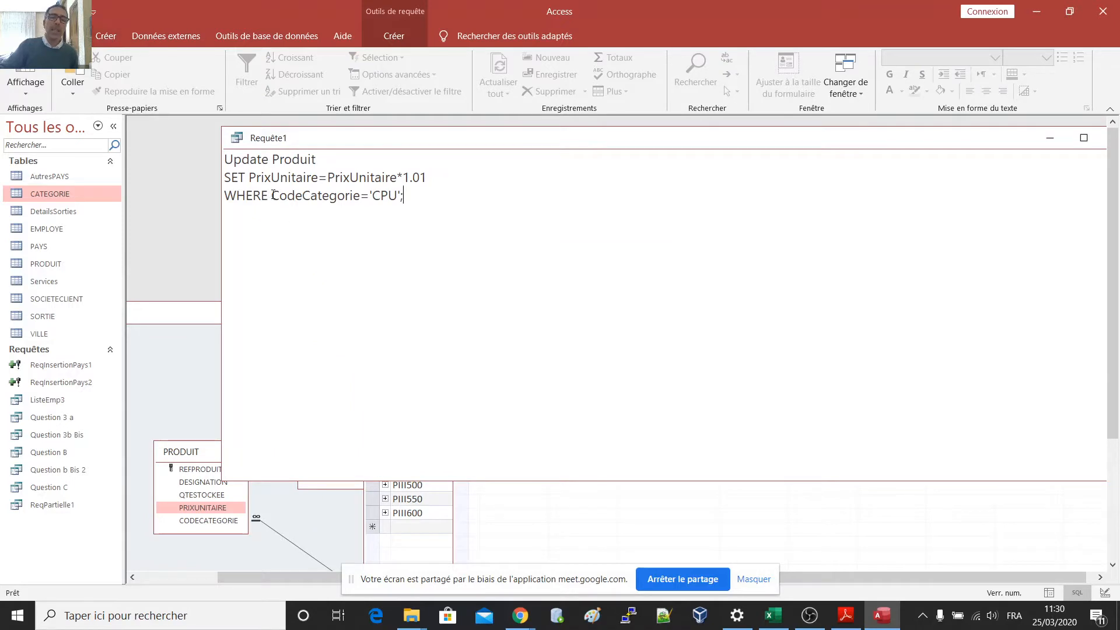
left_click_drag(273, 195, 287, 195)
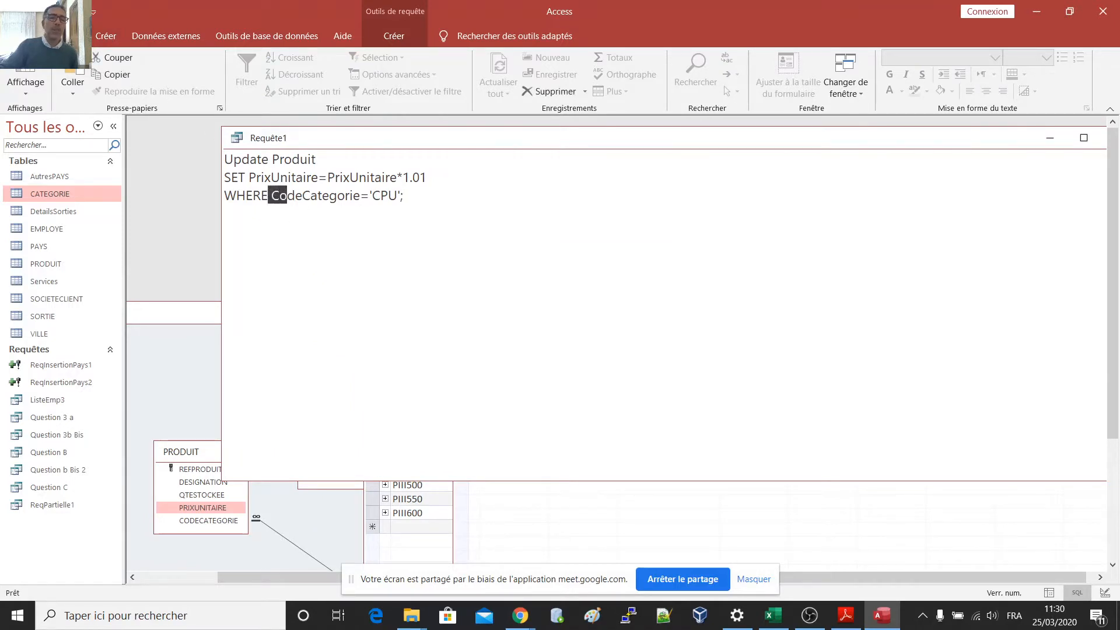
Step: Save the update query as ReqUpdatePrixUnitaires1
key("ctrl+s")
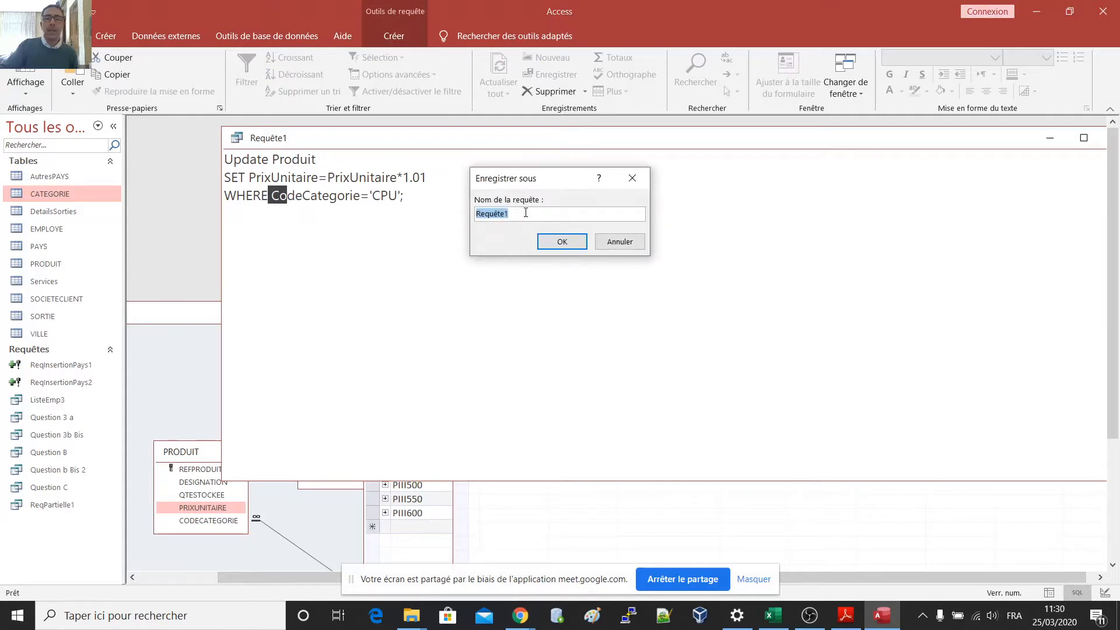
left_click(525, 213)
key("BackSpace")
key("BackSpace")
key("BackSpace")
key("BackSpace")
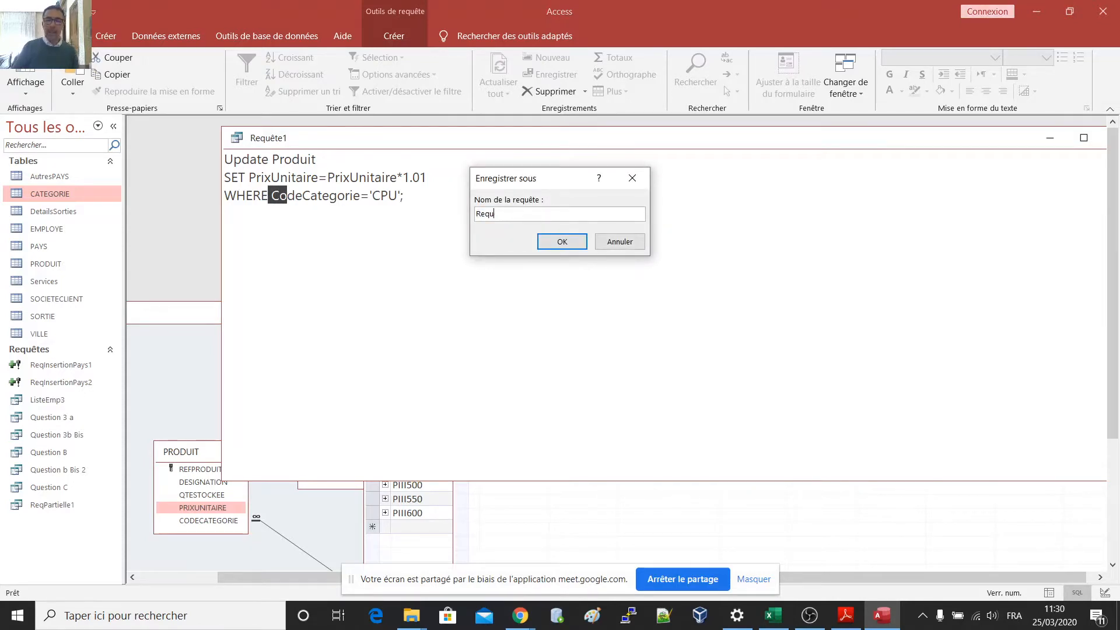
key("BackSpace")
key("BackSpace")
type("qU")
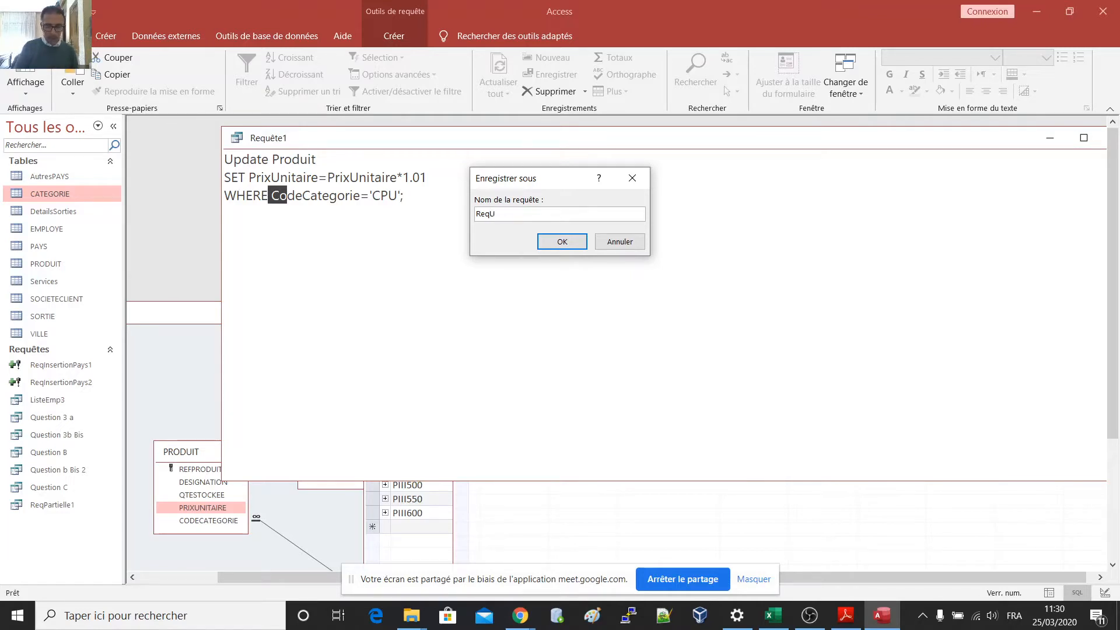
type("pdate")
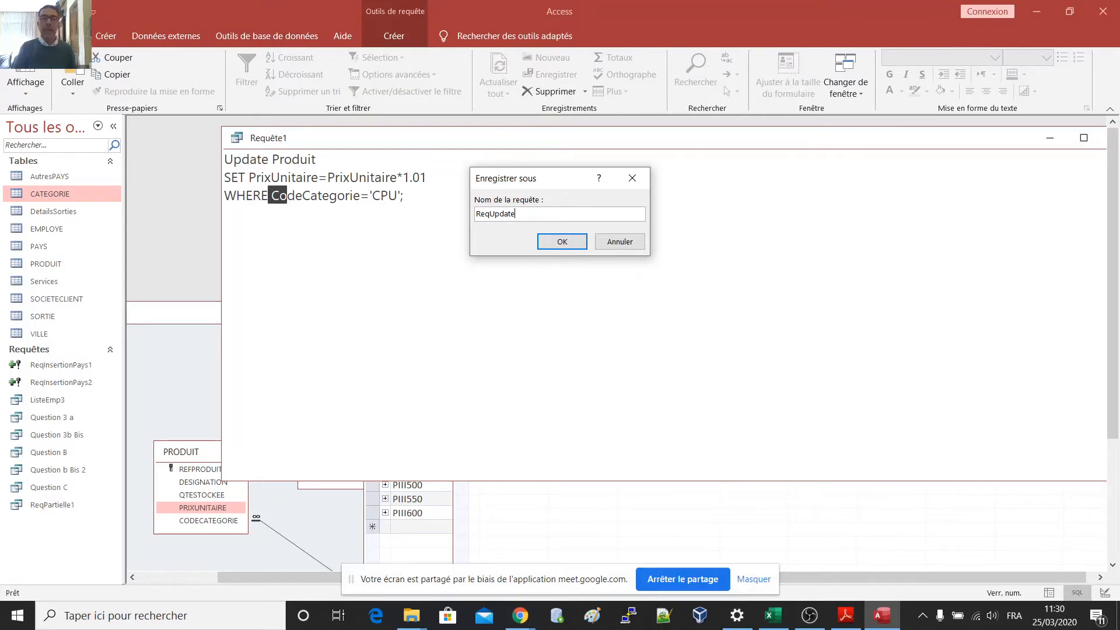
type("PrixUnita")
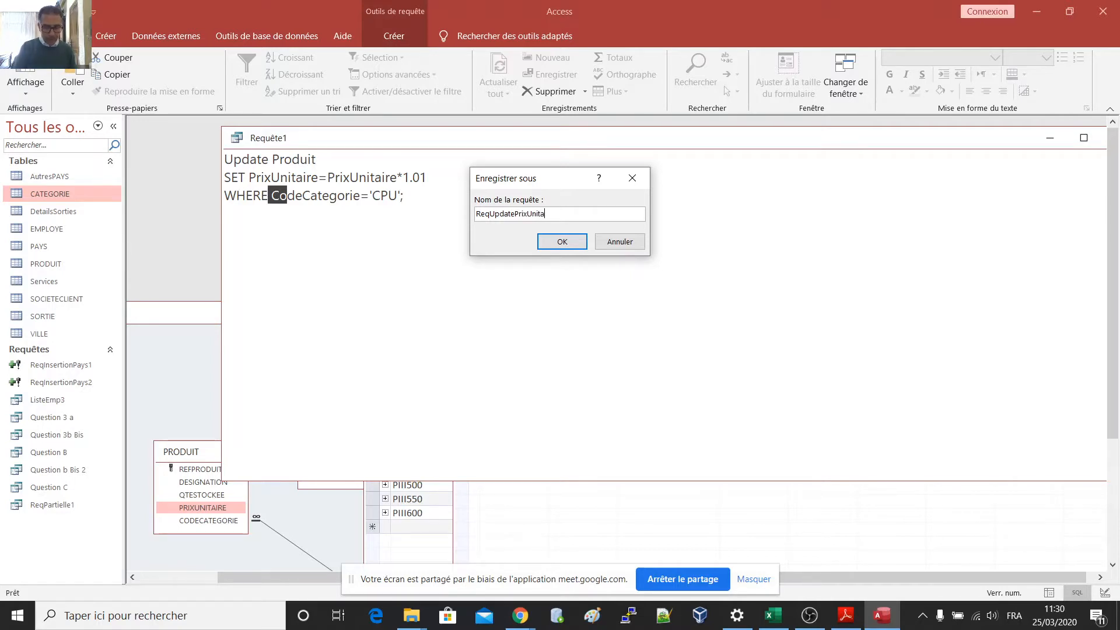
type("ires")
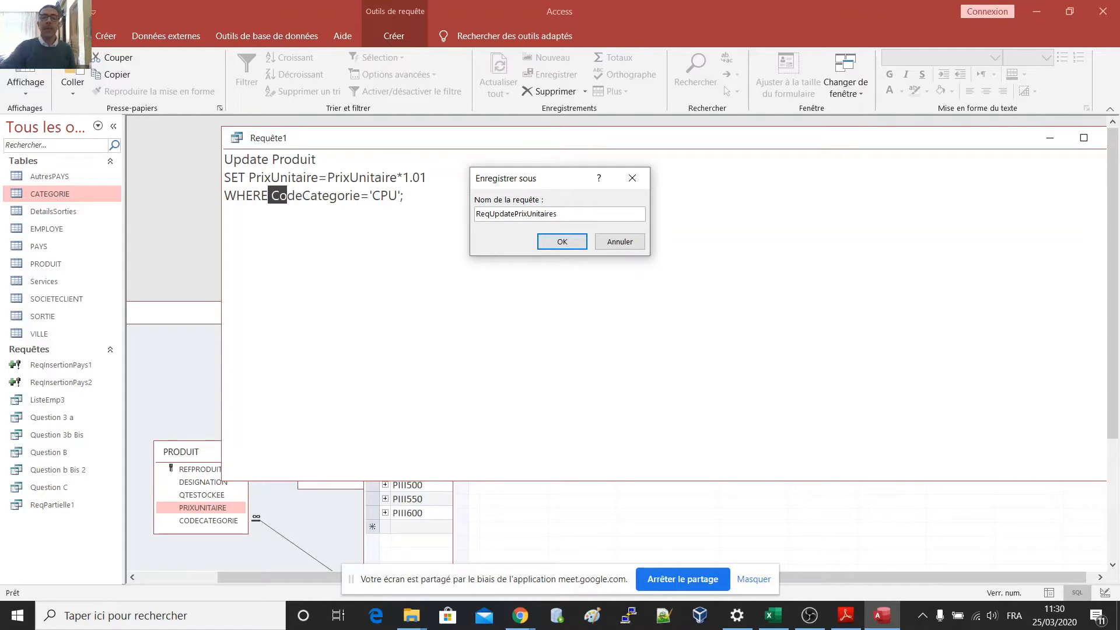
type("1")
left_click(558, 241)
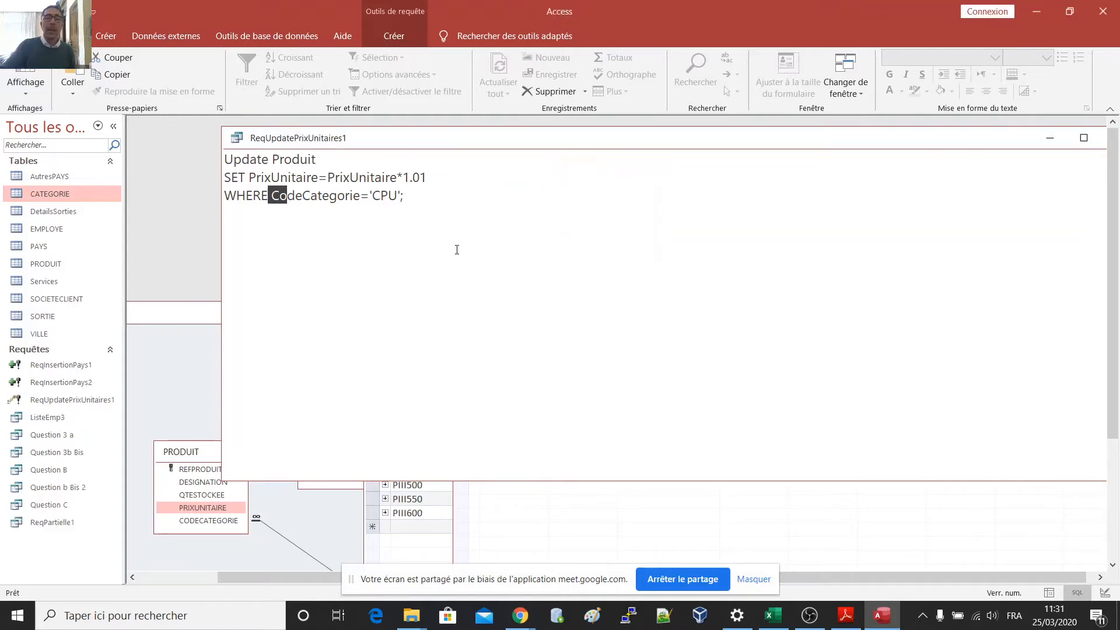
Step: Review the query's CodeCategorie='CPU' condition and its 1.01 multiplier by highlighting each
key("End")
left_click_drag(271, 196, 402, 197)
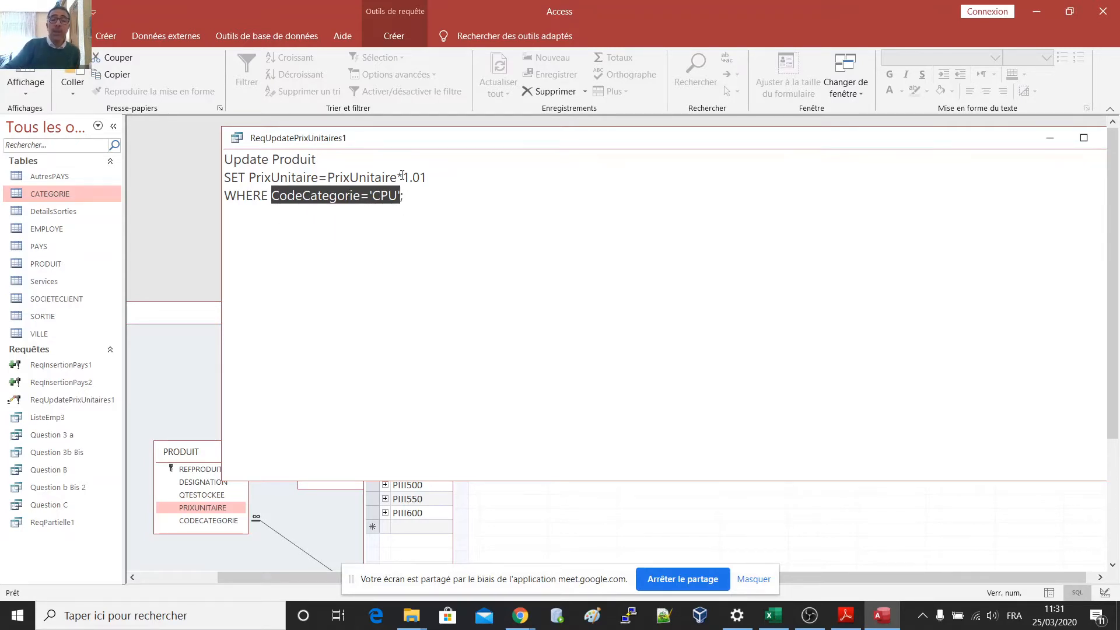
left_click_drag(407, 177, 429, 177)
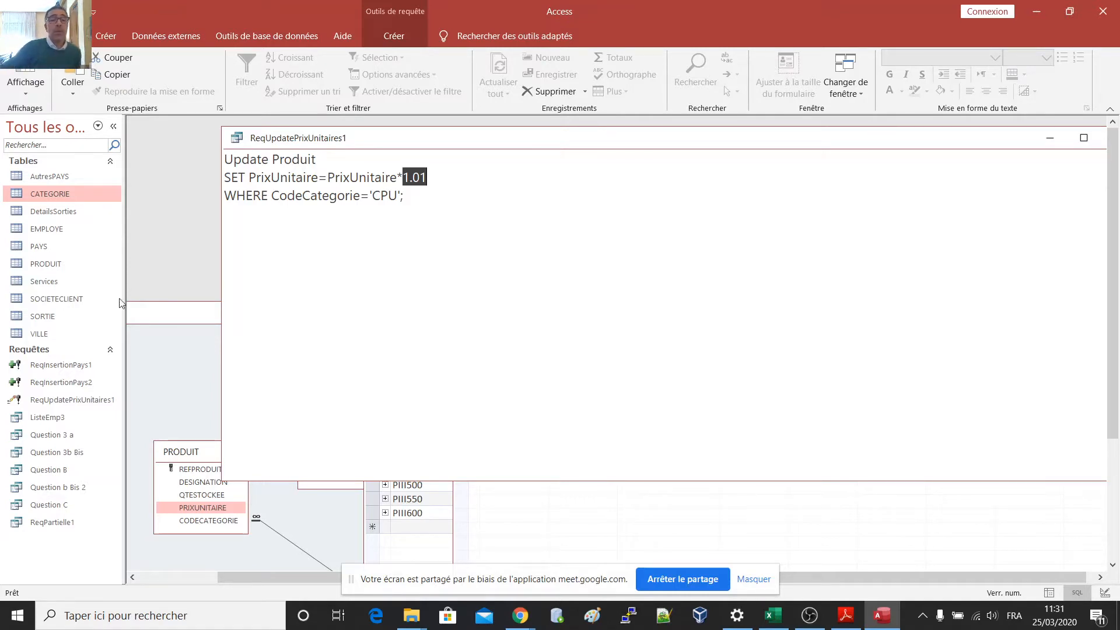
Step: Bring the relationships diagram forward below the SQL text, and reposition its PRODUIT and SORTIE tables slightly
left_click(174, 369)
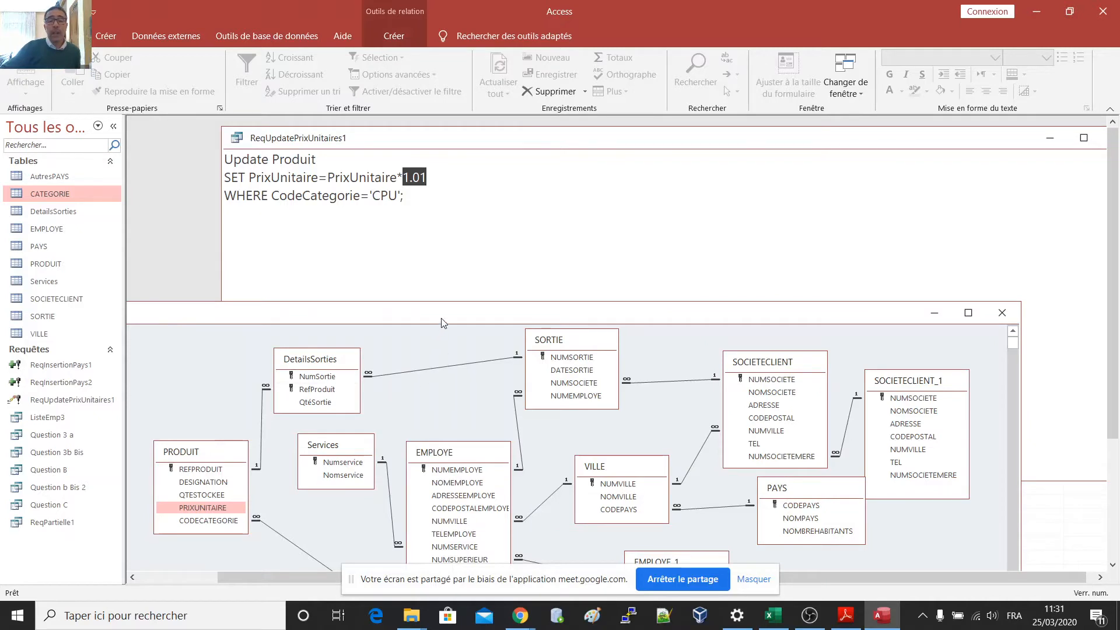
left_click_drag(535, 321, 557, 237)
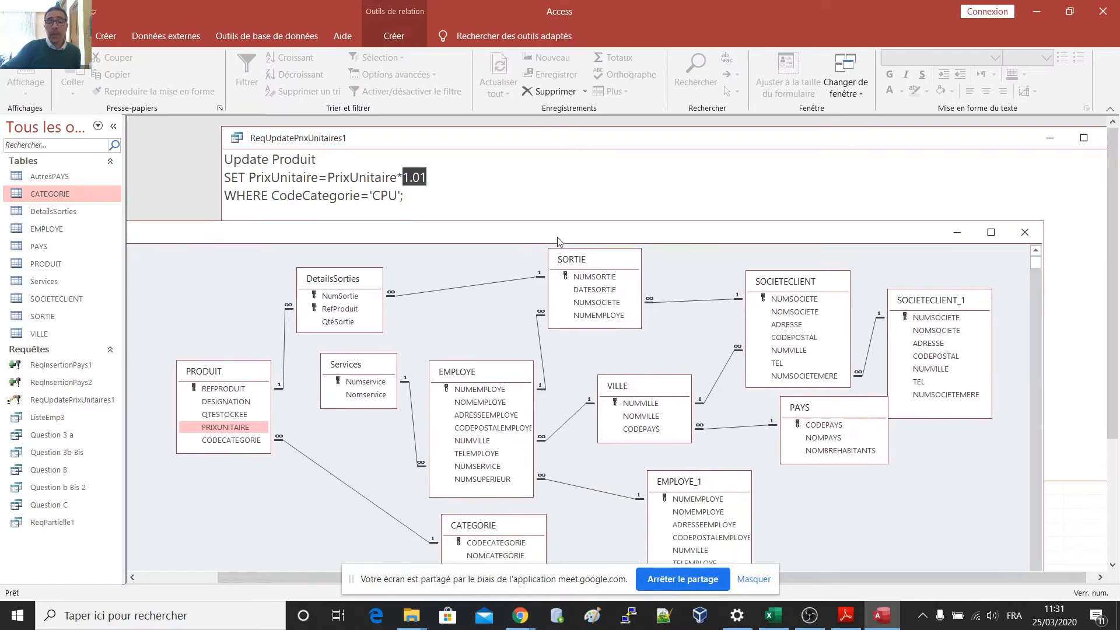
left_click(497, 367)
left_click_drag(253, 374, 233, 356)
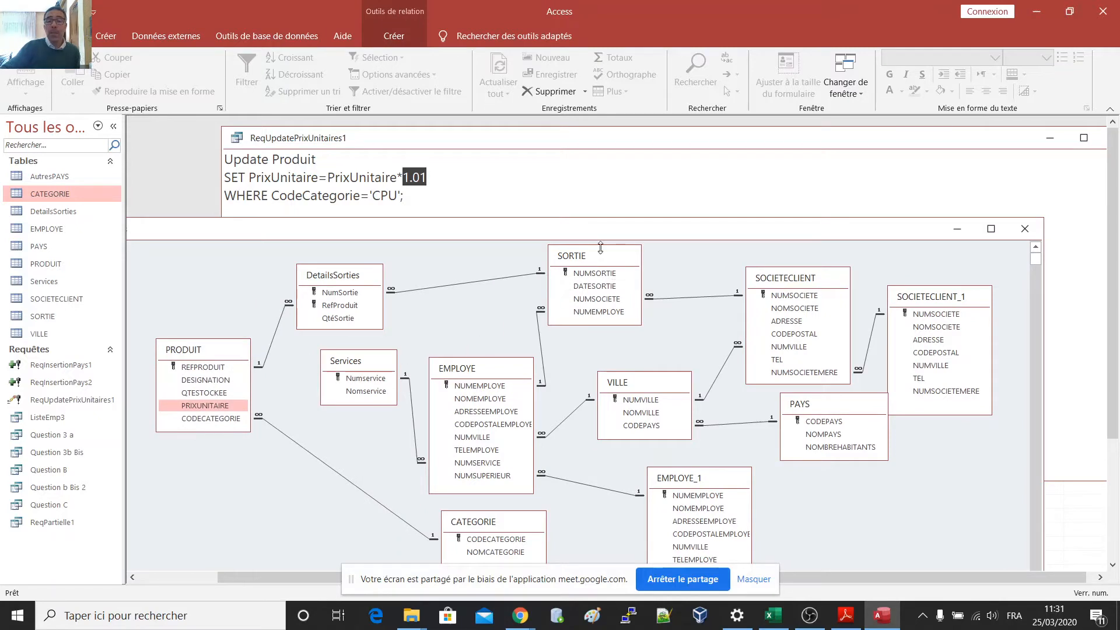
left_click_drag(605, 260, 623, 266)
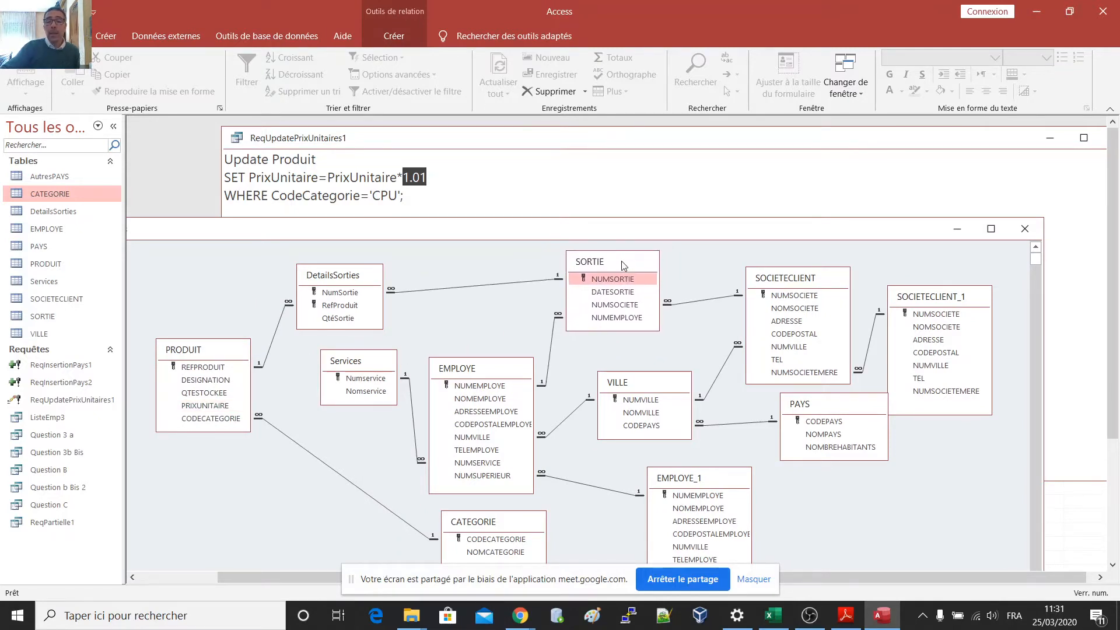
left_click_drag(206, 358, 203, 364)
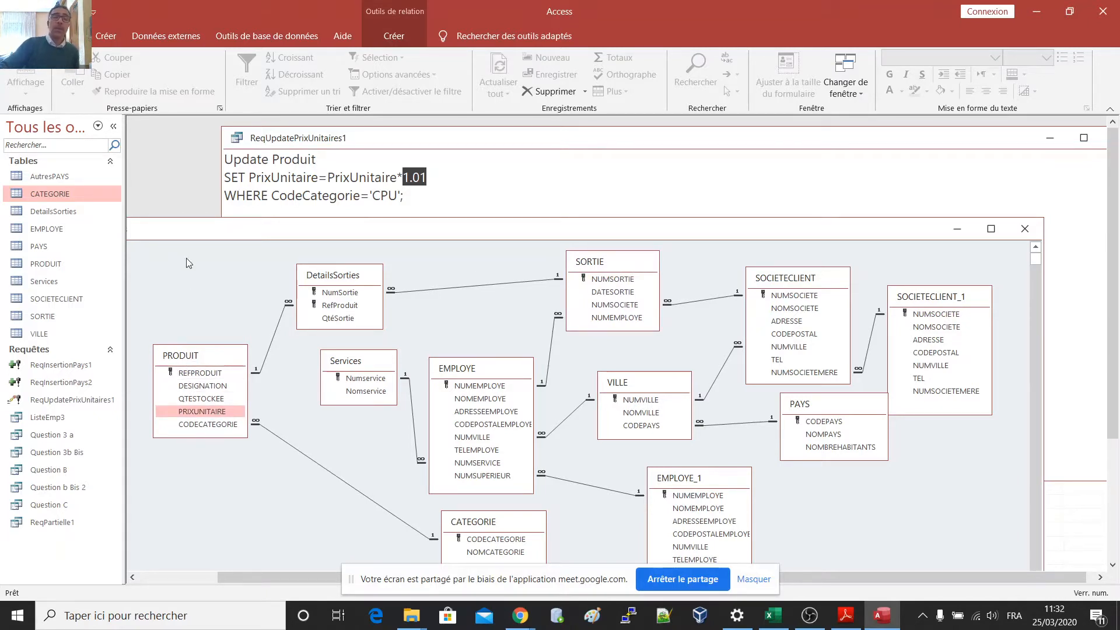
Step: Create a new query in design view based on the PRODUIT and DetailsSorties tables
left_click(104, 34)
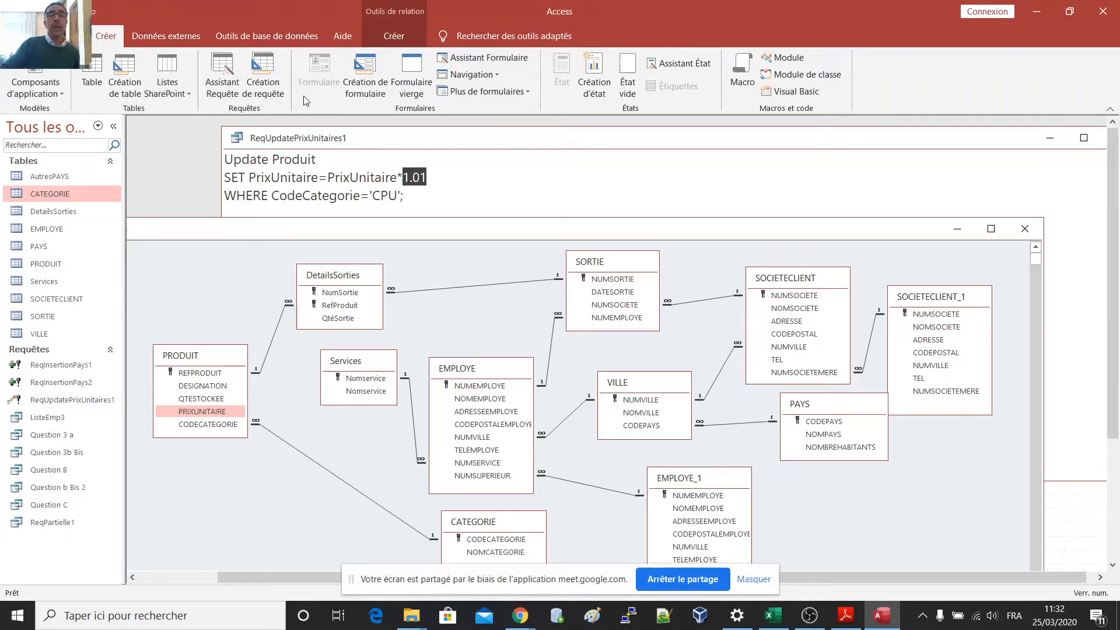
left_click(264, 74)
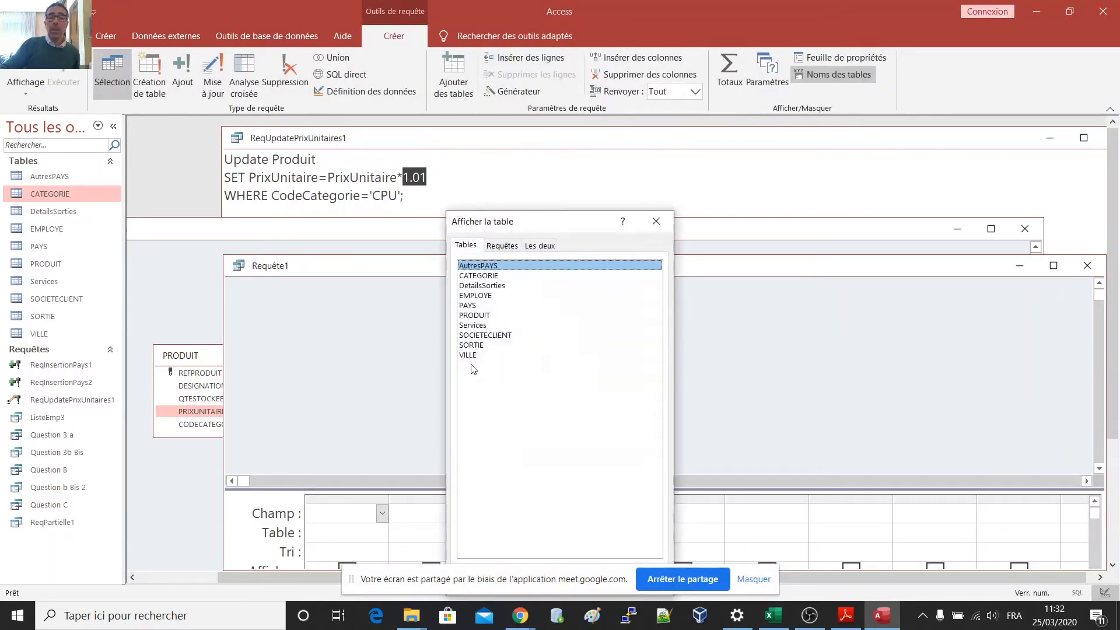
double_click(482, 315)
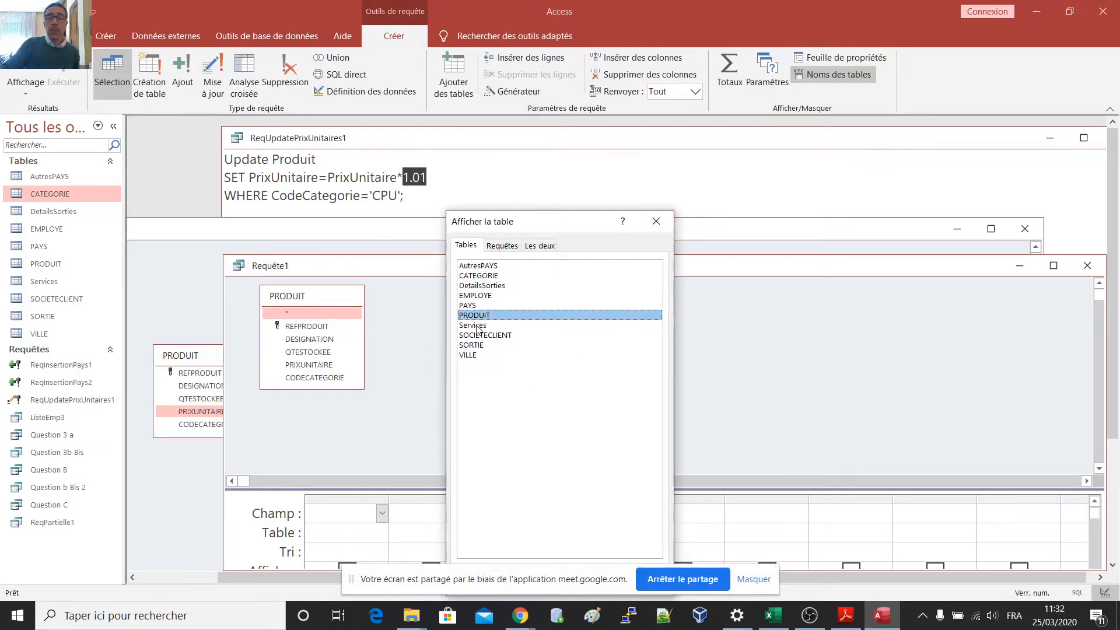
double_click(497, 287)
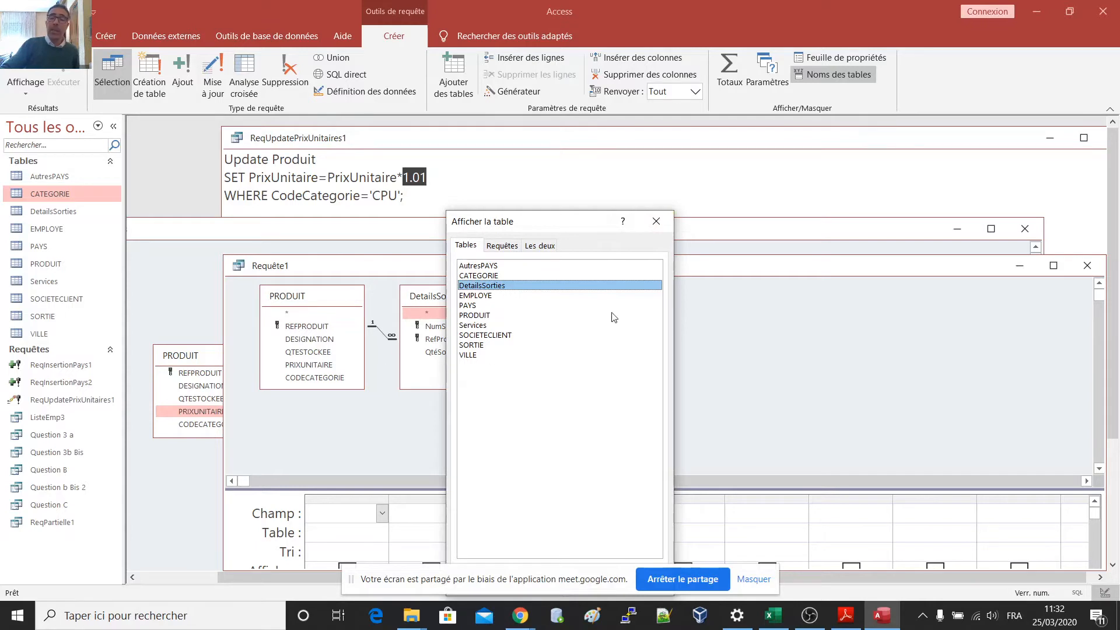
left_click(657, 224)
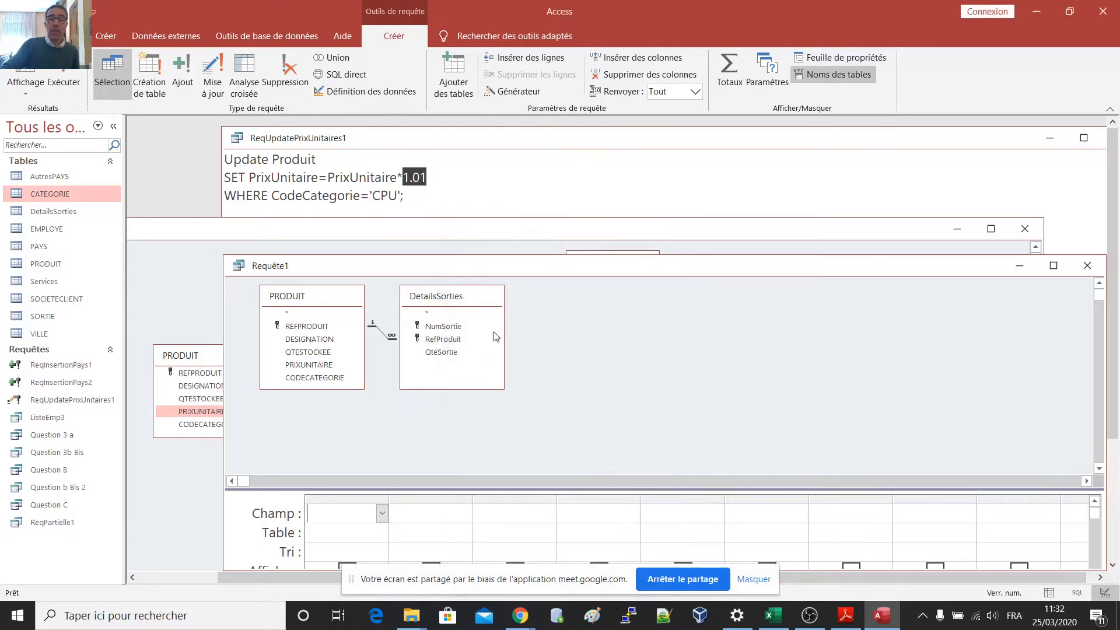
Step: Move the DetailsSorties table slightly away from PRODUIT and add PRODUIT's REFPRODUIT field to the query grid
left_click_drag(446, 299, 473, 329)
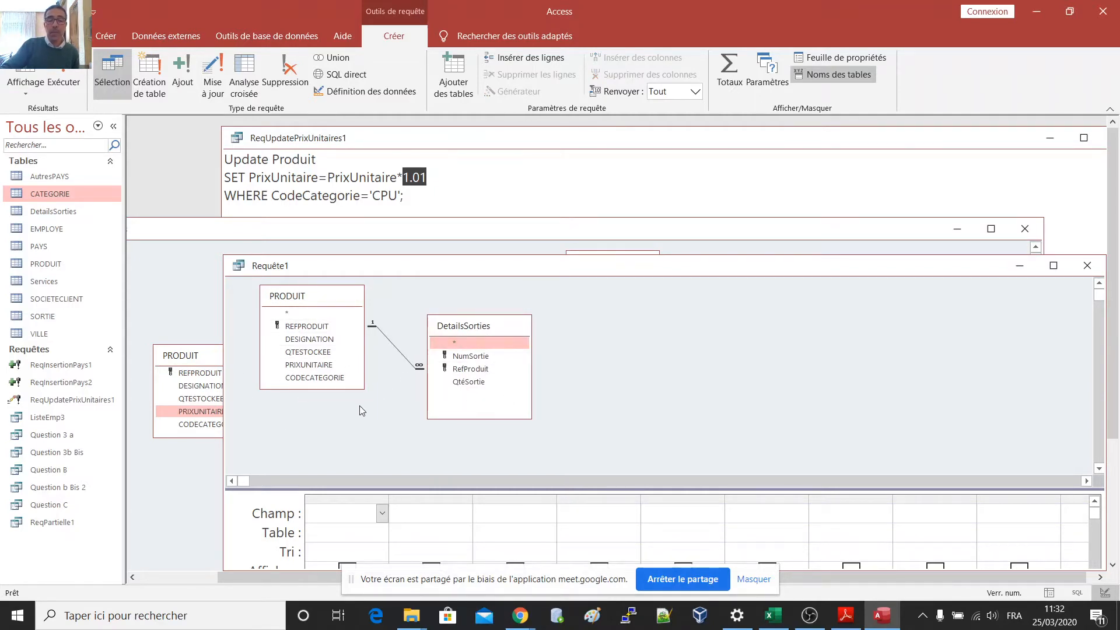
double_click(320, 328)
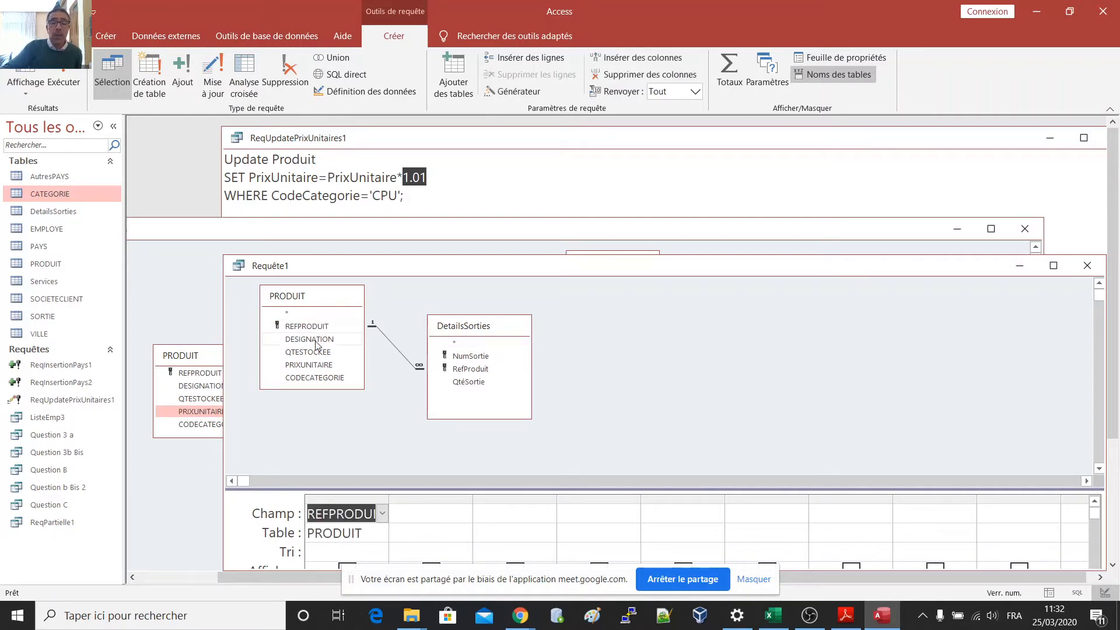
double_click(315, 340)
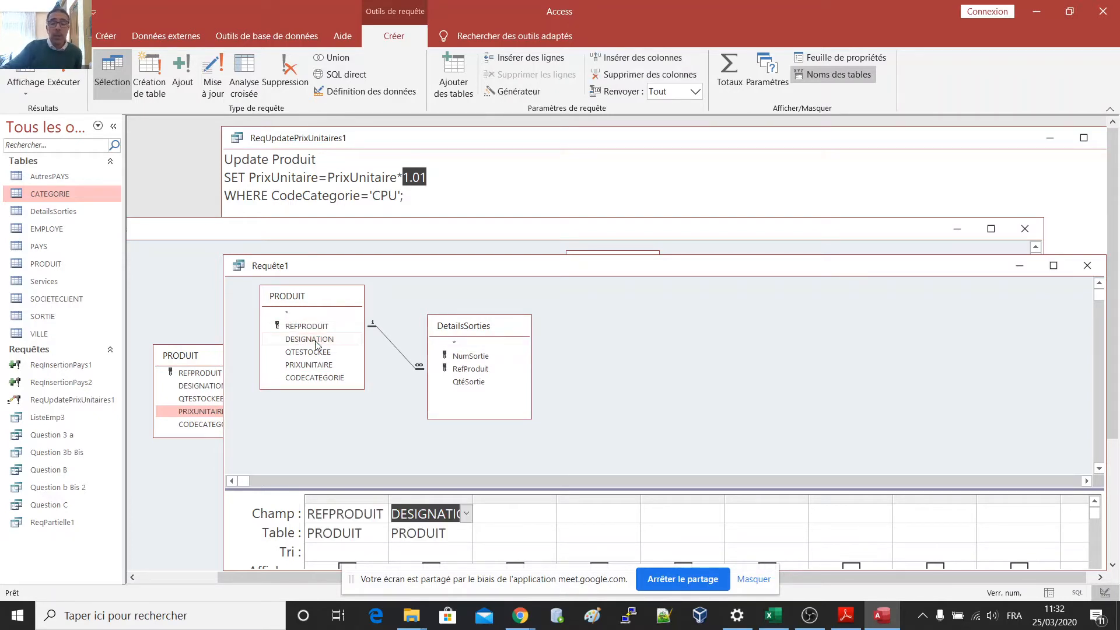
left_click(431, 498)
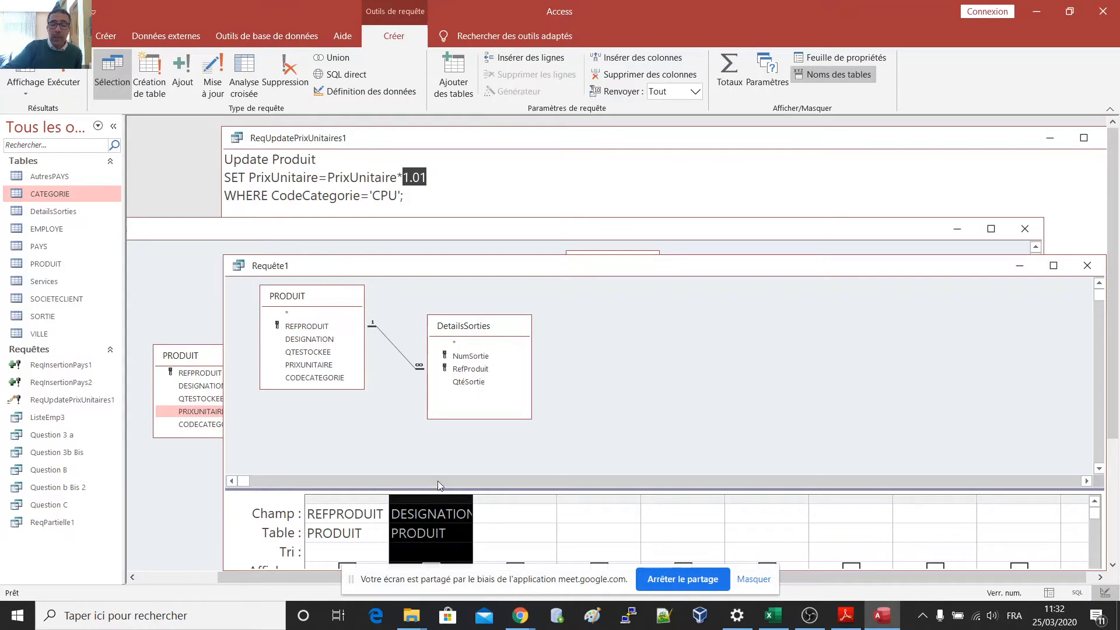
key("Delete")
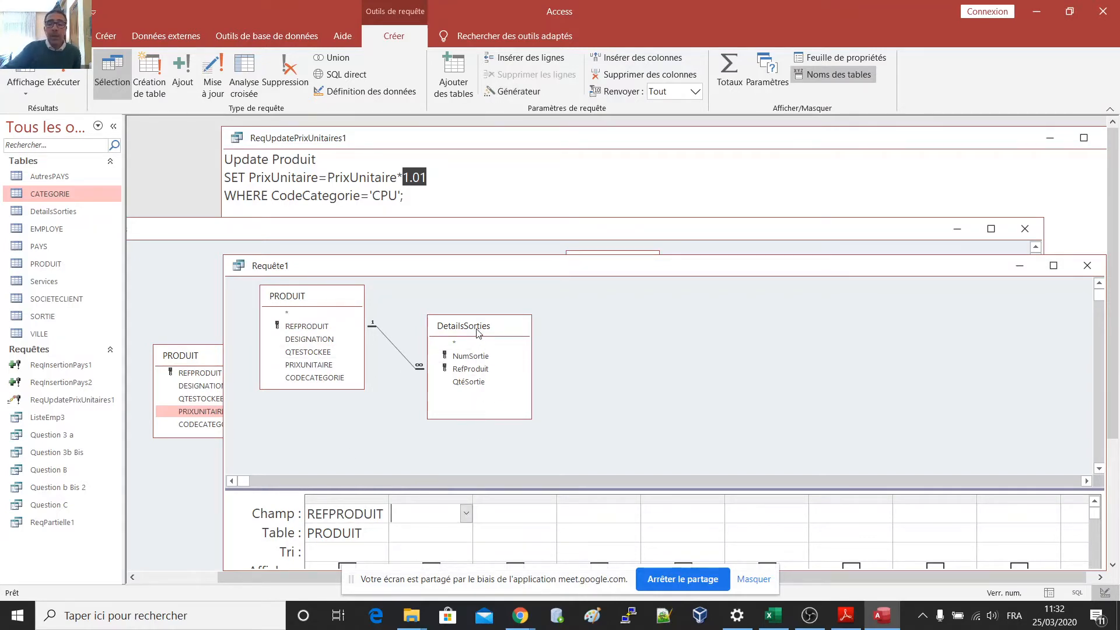
Step: Move the DetailsSorties table up slightly and add its RefProduit field as the query's second column
left_click_drag(477, 328, 478, 319)
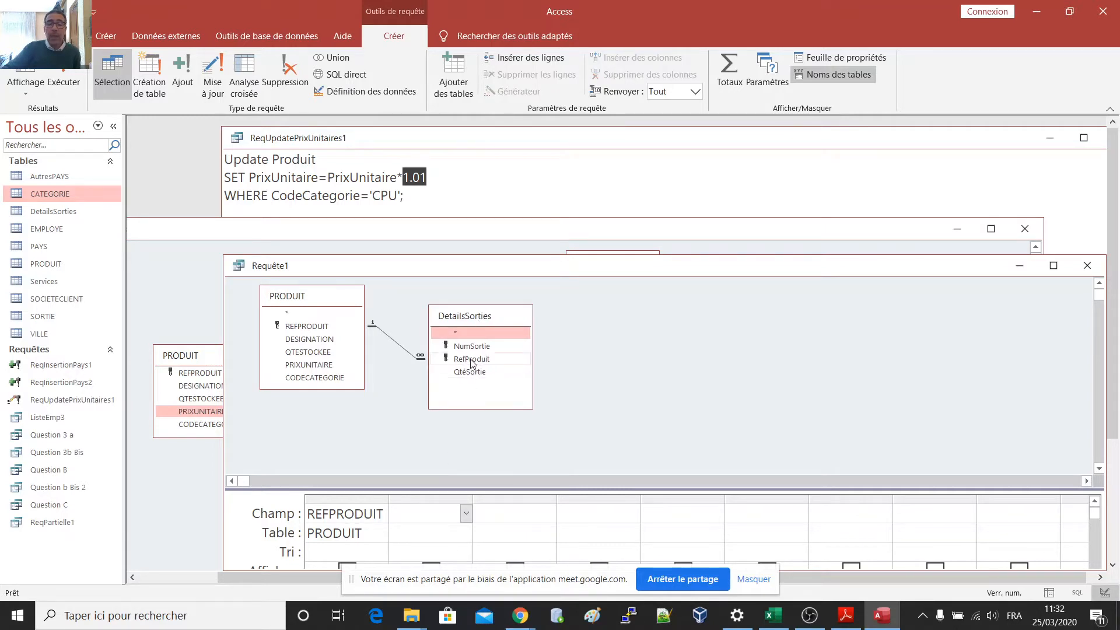
left_click(475, 362)
double_click(474, 360)
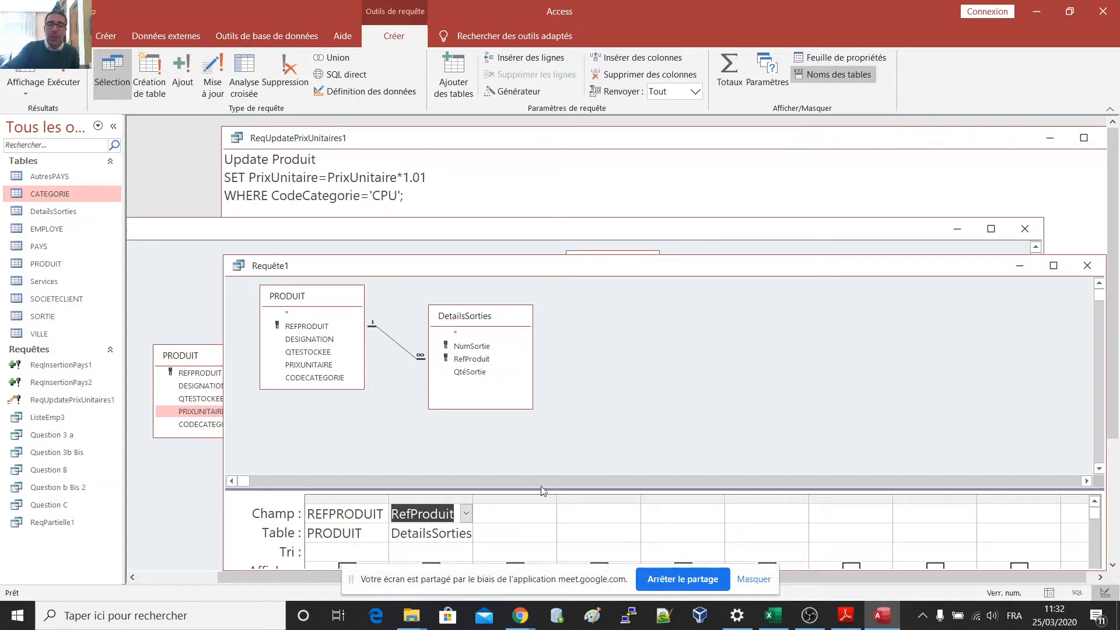
Step: Move the query window higher, view the joined product references as a datasheet, and return to the design
scroll(538, 461, "right", 5)
left_click(274, 483)
left_click_drag(592, 267, 568, 186)
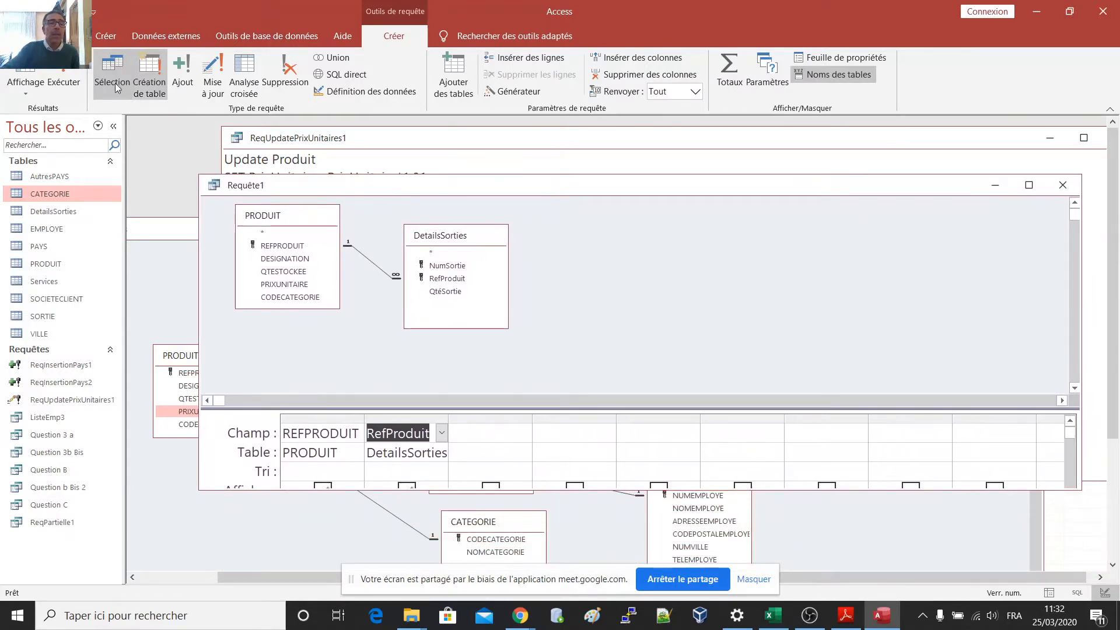
left_click(35, 75)
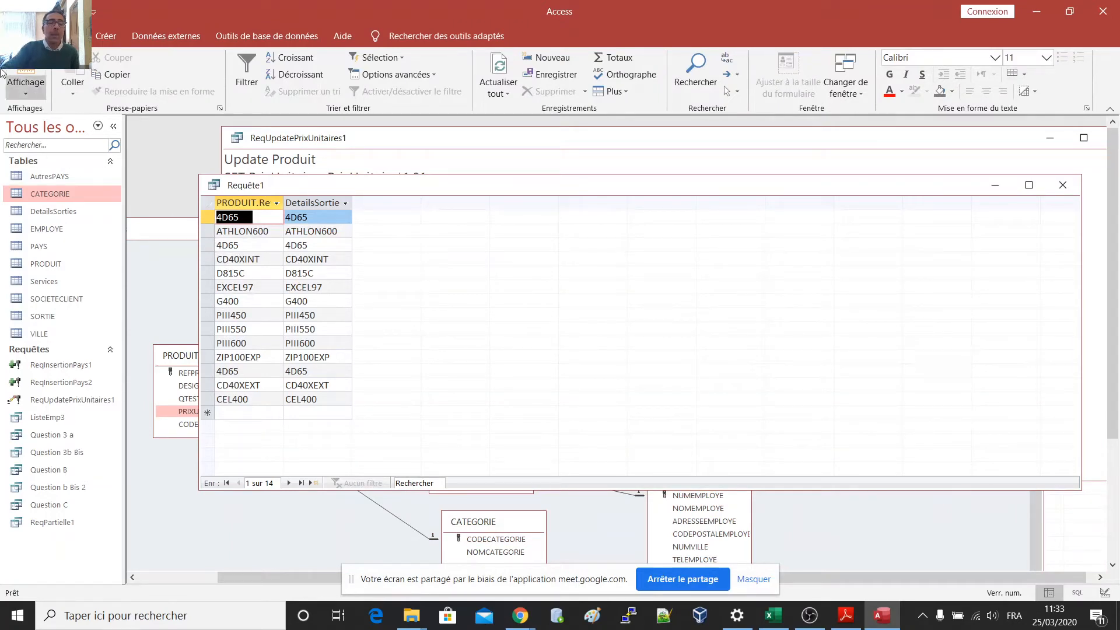
left_click(23, 70)
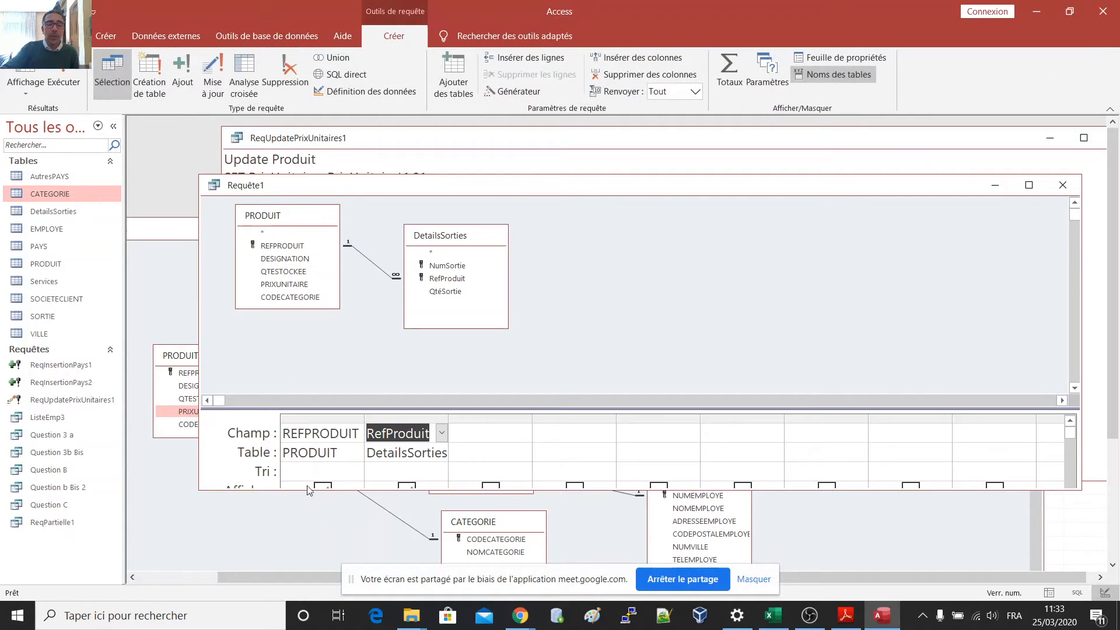
Step: Set the REFPRODUIT column's sort order to Croissant
left_click(340, 466)
left_click(357, 471)
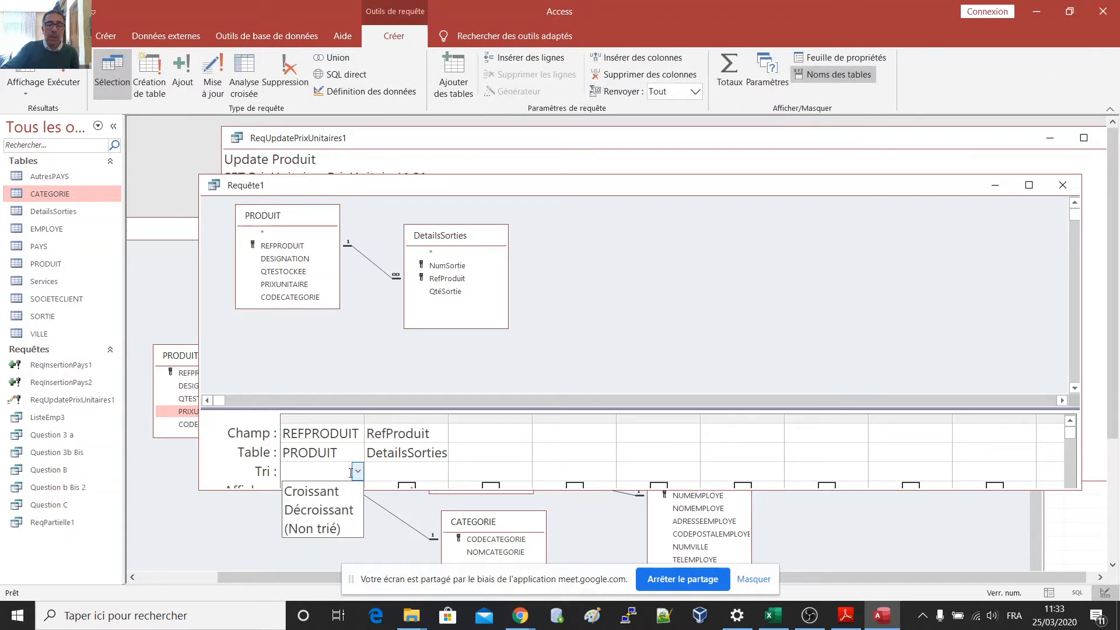
left_click(322, 495)
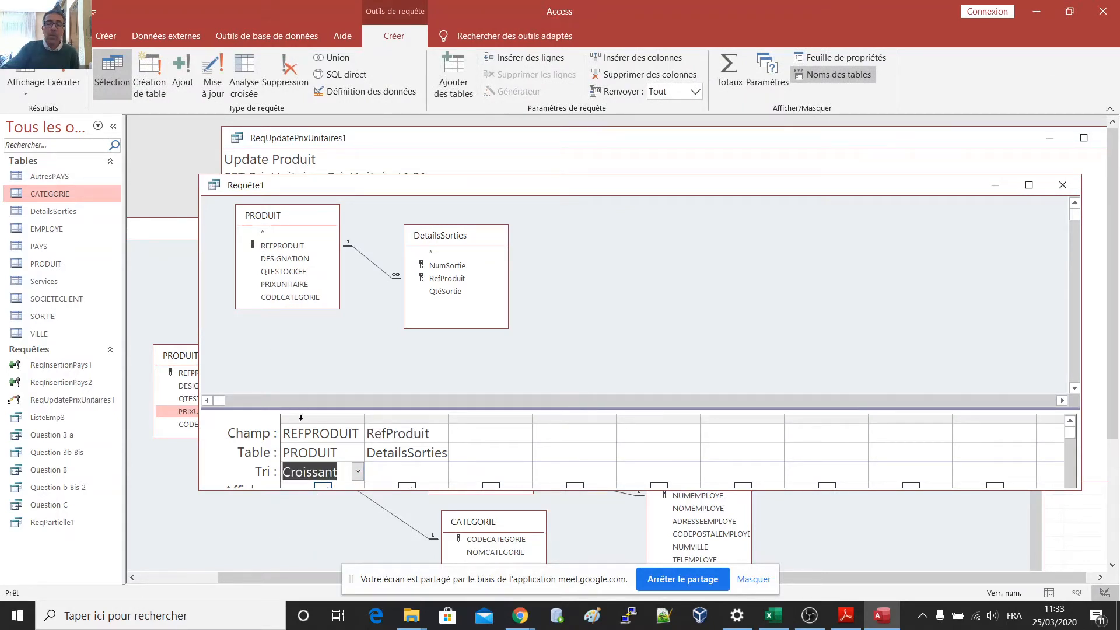
Step: Display the sorted query results and examine which product references repeat by highlighting their rows and the DetailsSorties column
left_click(24, 69)
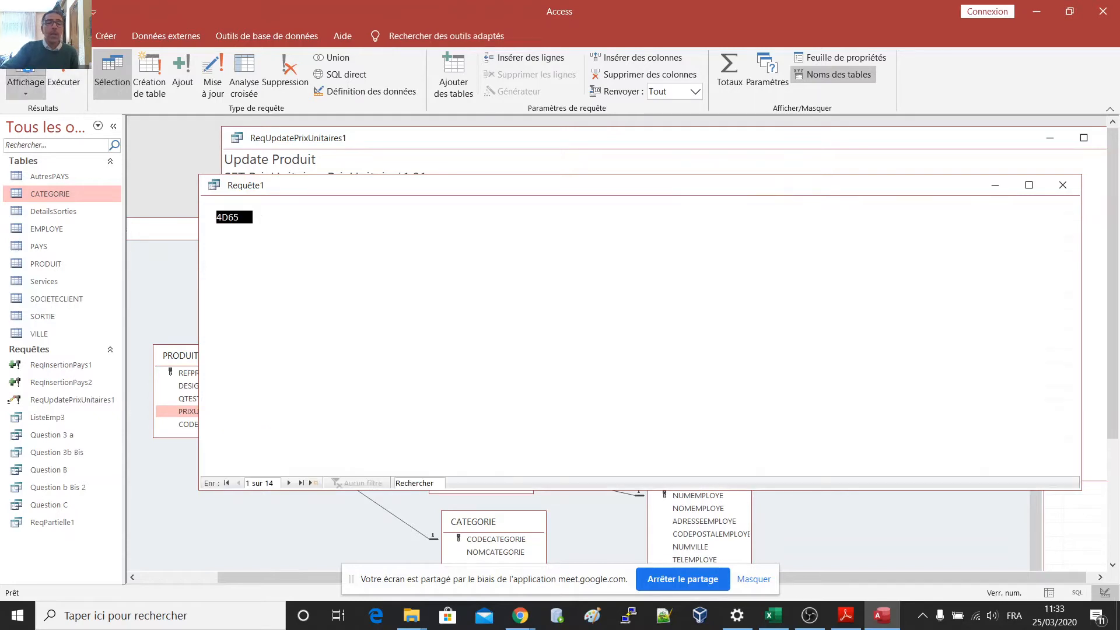
left_click_drag(207, 217, 207, 245)
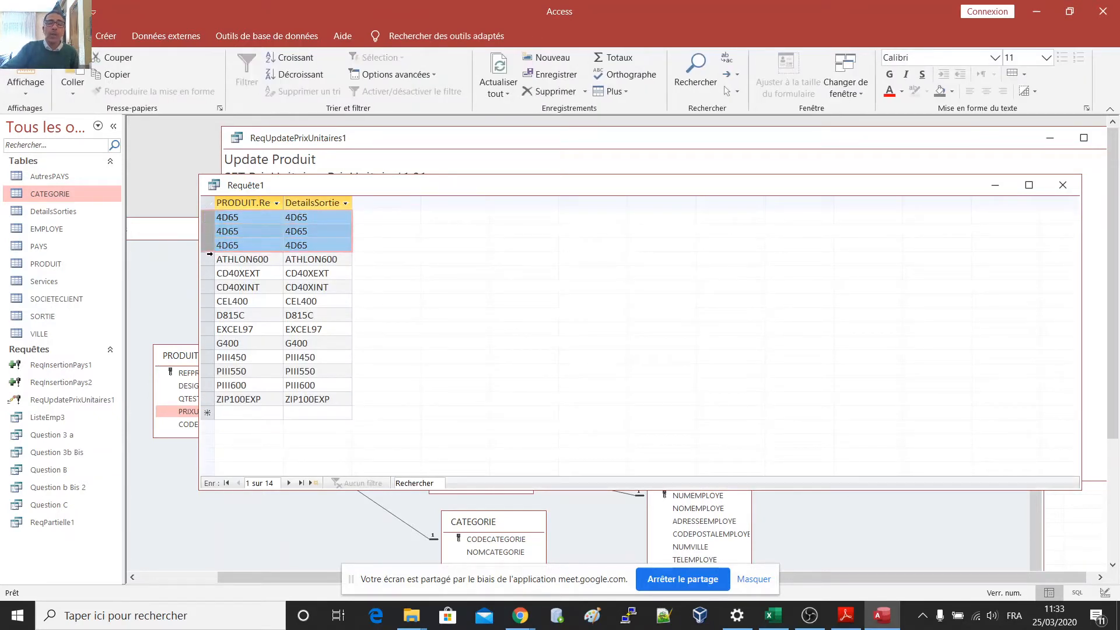
left_click(209, 257)
left_click_drag(210, 274, 205, 289)
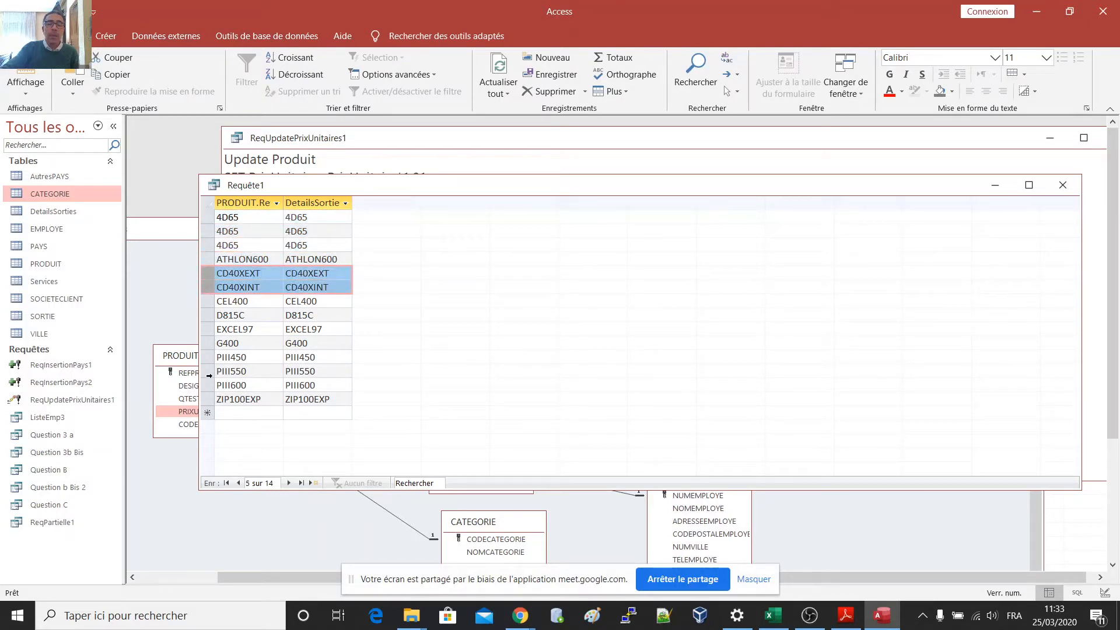
left_click(207, 357)
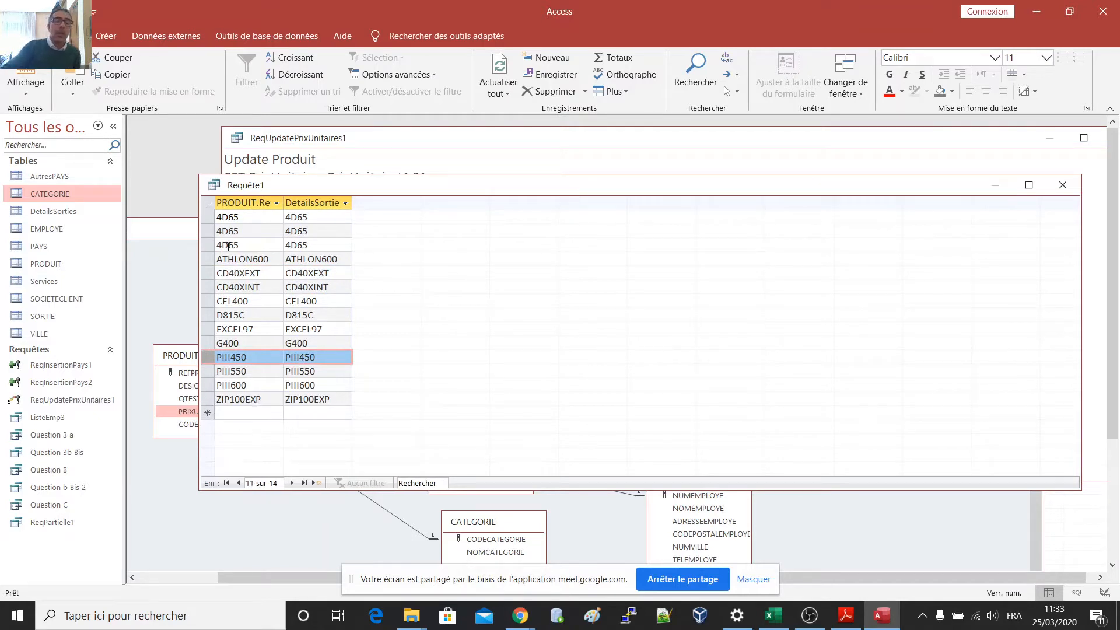
left_click(303, 205)
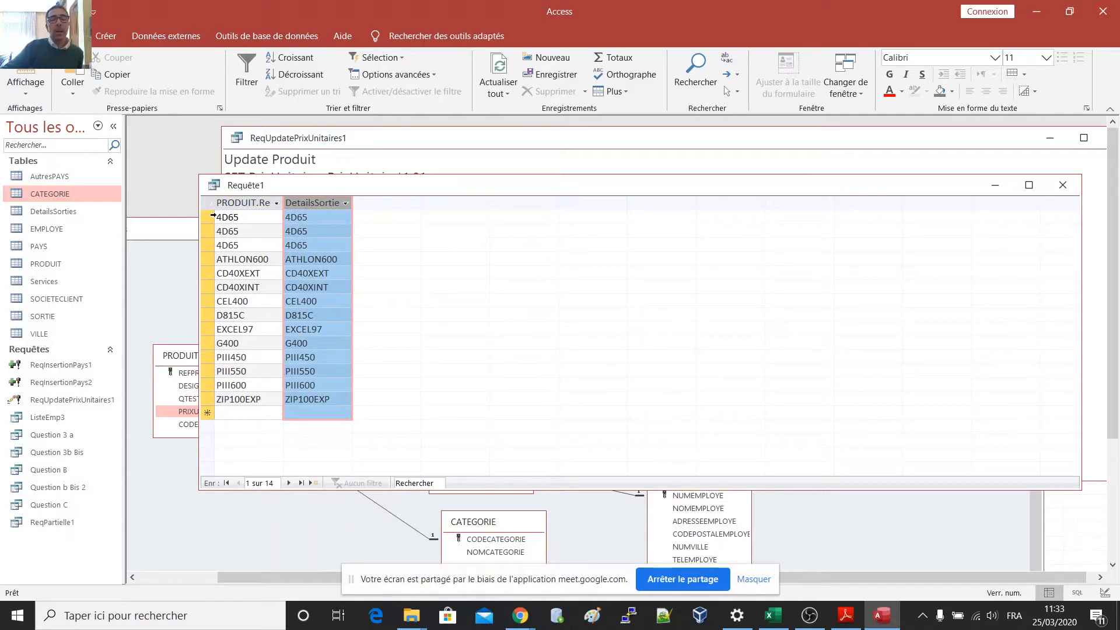
left_click_drag(209, 217, 209, 240)
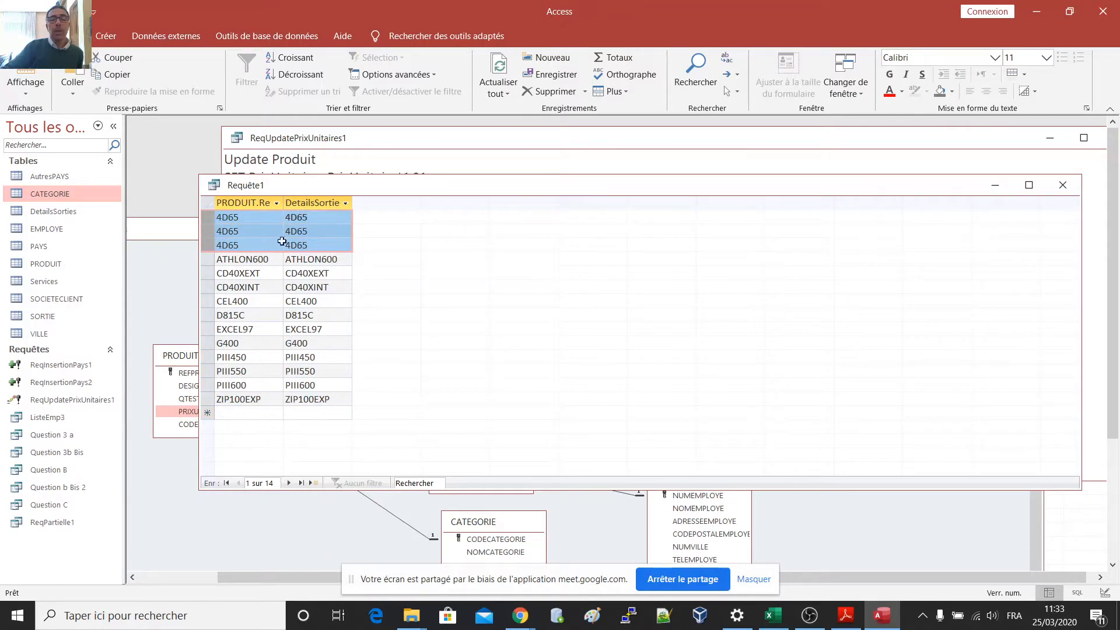
Step: Return to the query design, enlarge the field grid, enable totals, and set the DetailsSorties RefProduit operation to Compte
left_click(25, 83)
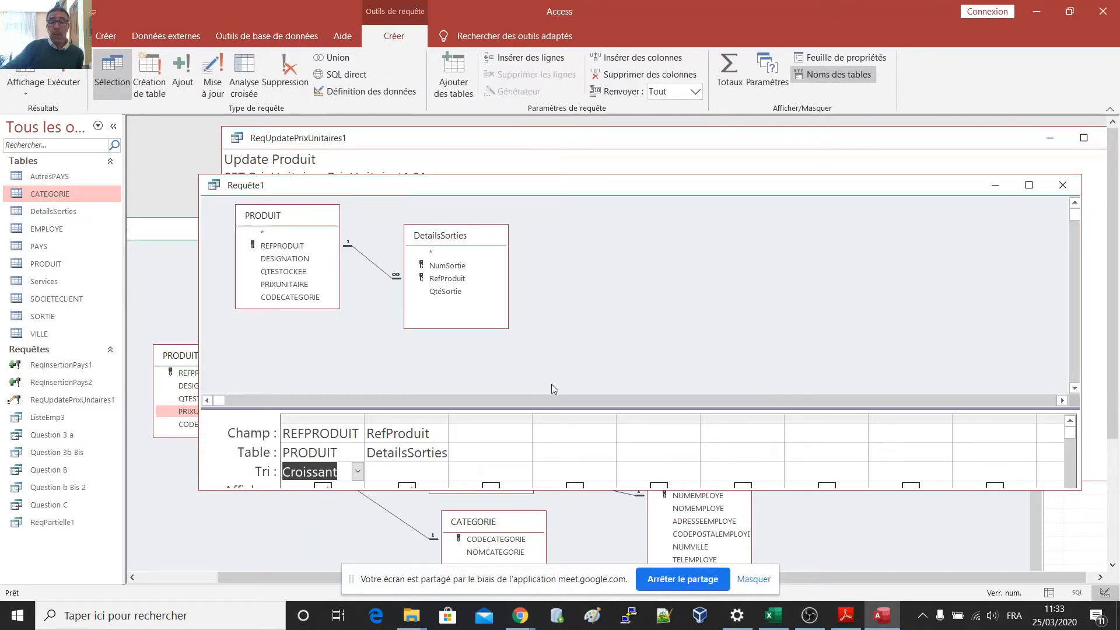
left_click_drag(550, 407, 550, 348)
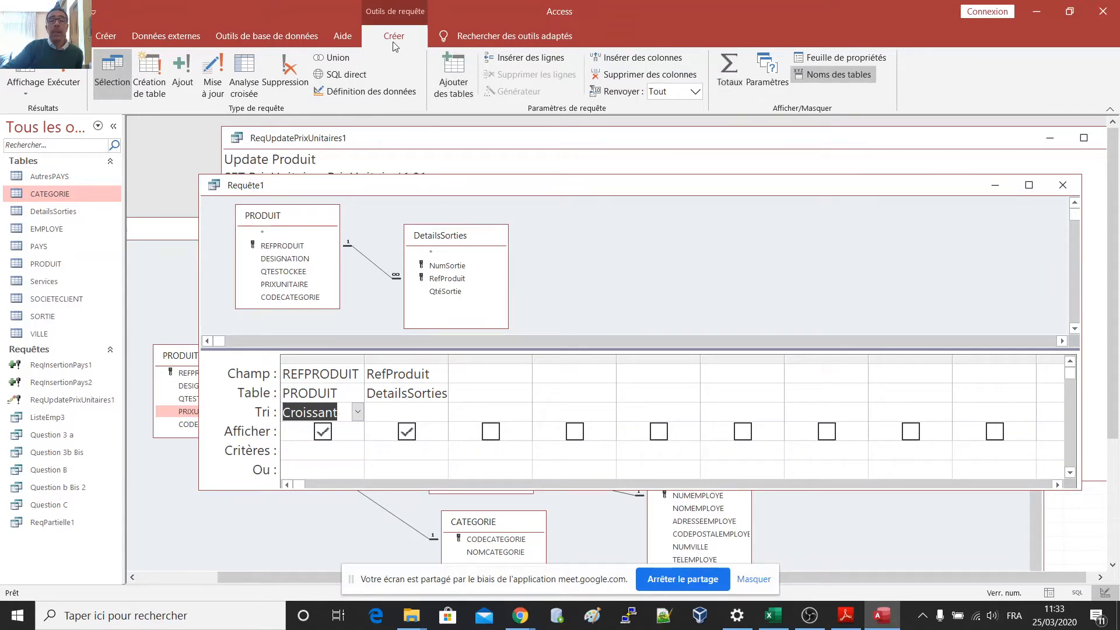
left_click(726, 82)
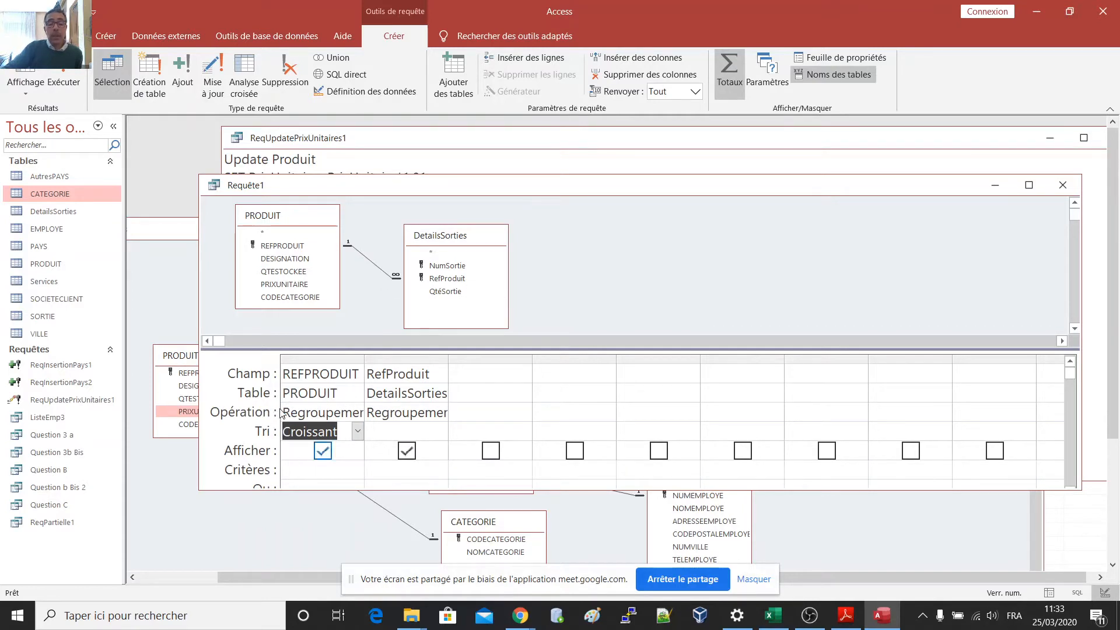
left_click(313, 359)
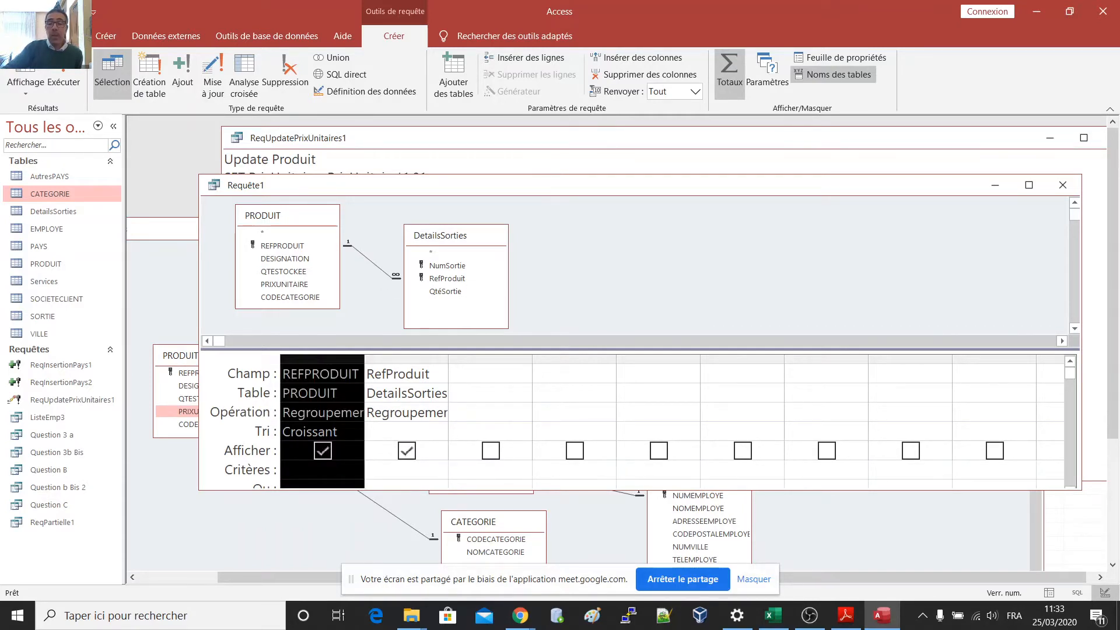
left_click(440, 415)
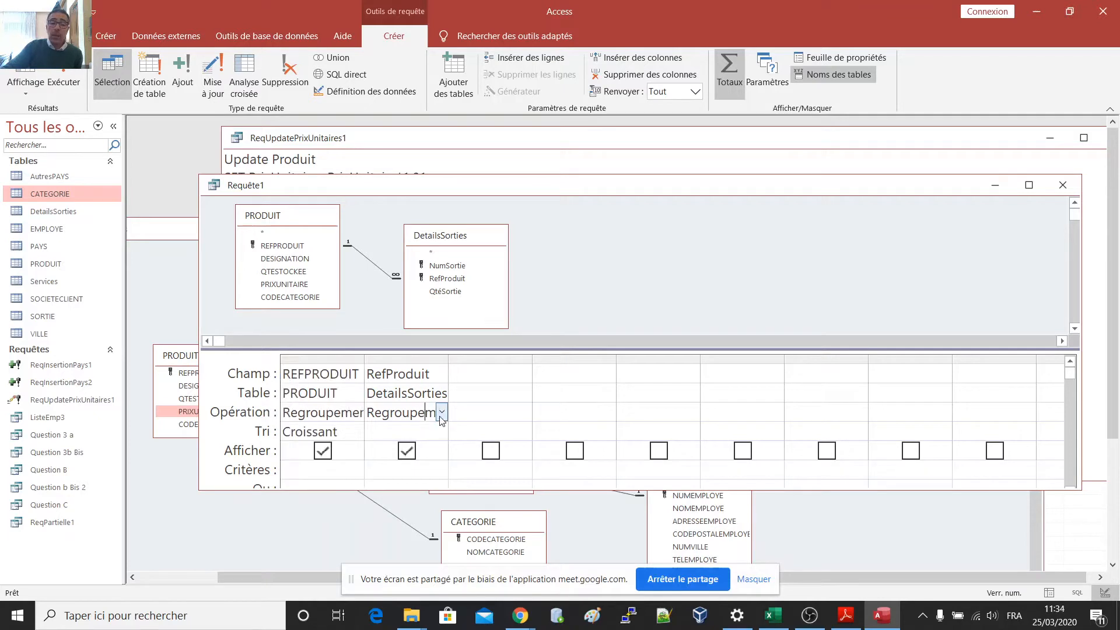
left_click(441, 414)
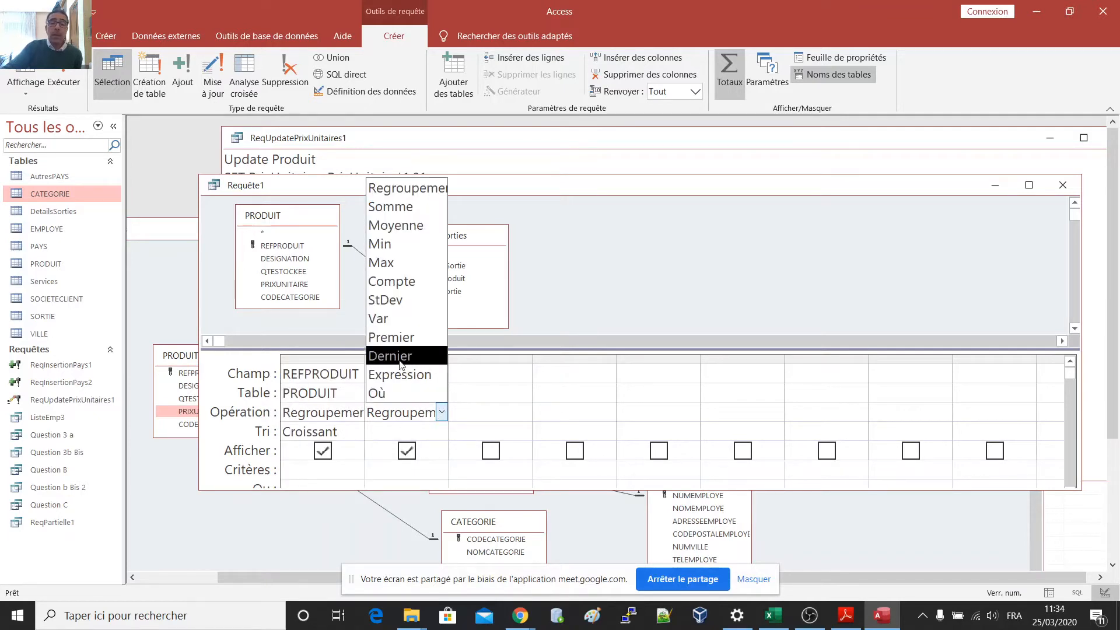
left_click(392, 281)
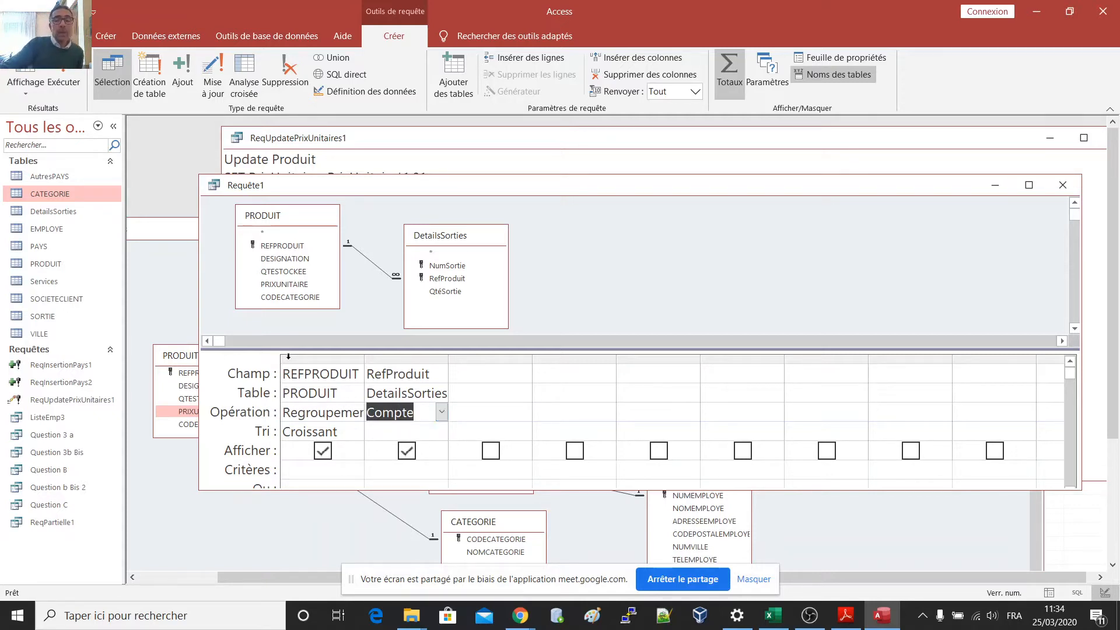
Step: Display the grouped results, highlight the 4D65 row to examine its count, and shift the query window aside
left_click(25, 68)
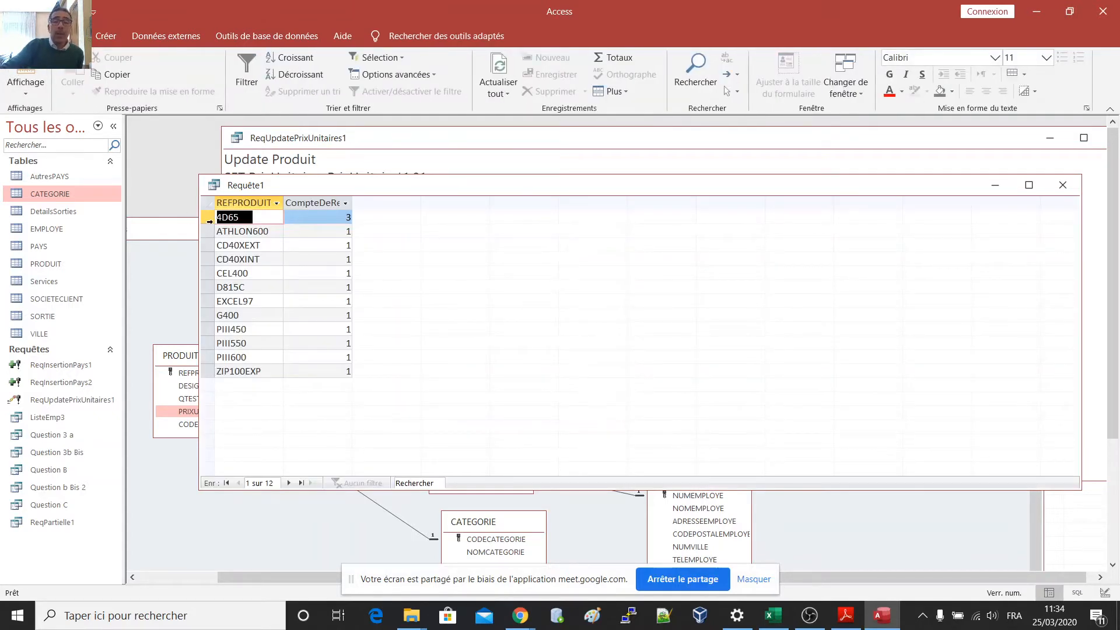
left_click(208, 218)
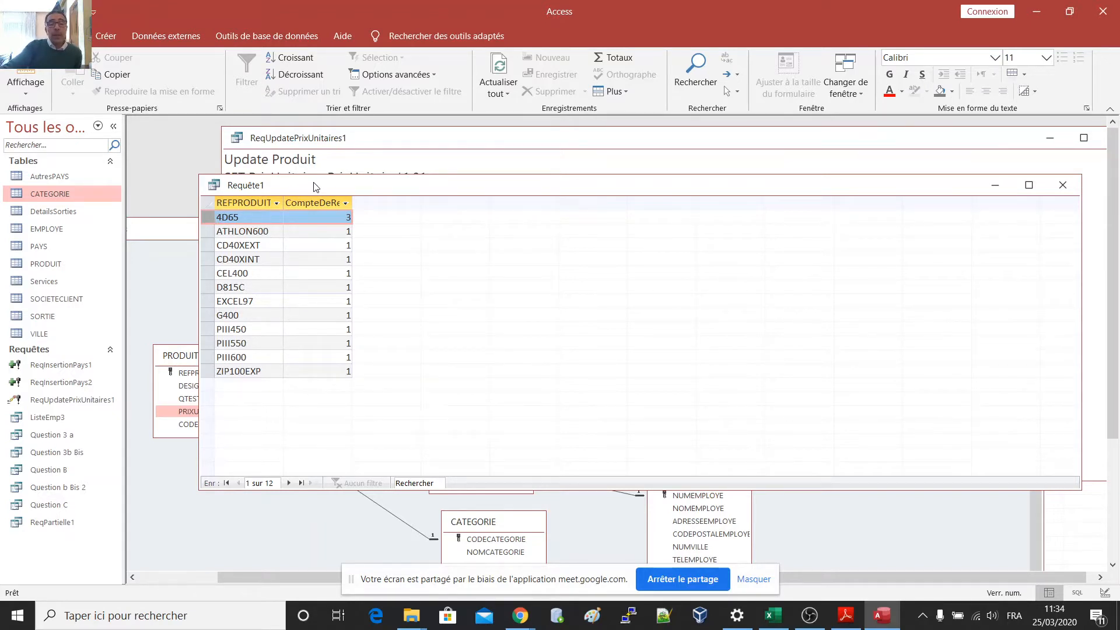
left_click_drag(329, 195, 407, 204)
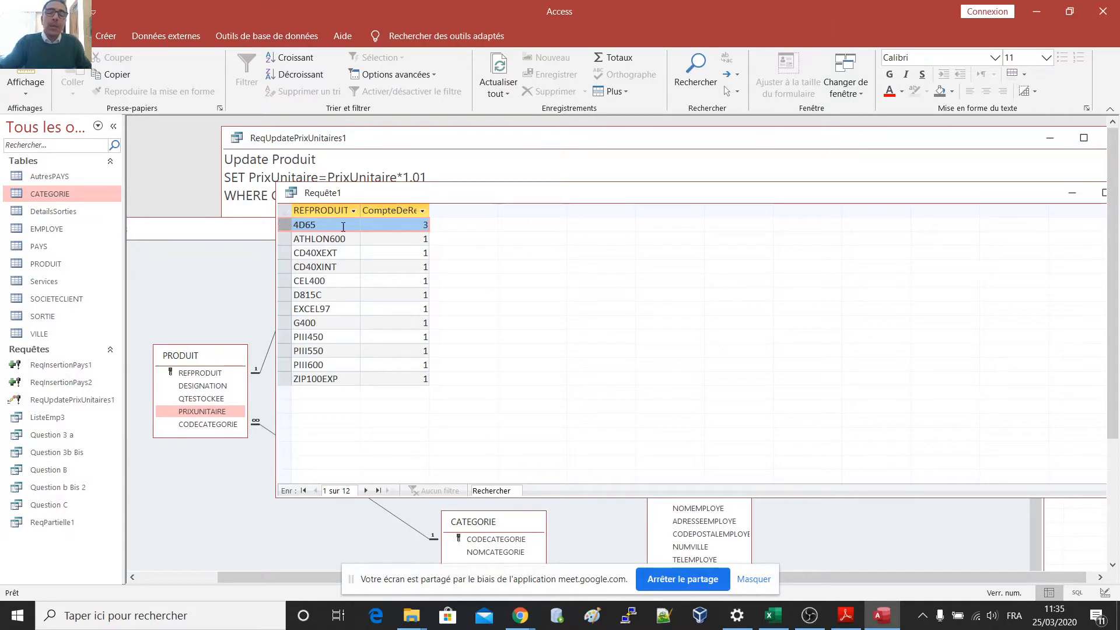
Step: Bring the ReqUpdatePrixUnitaires1 window to the front and close it
left_click(260, 194)
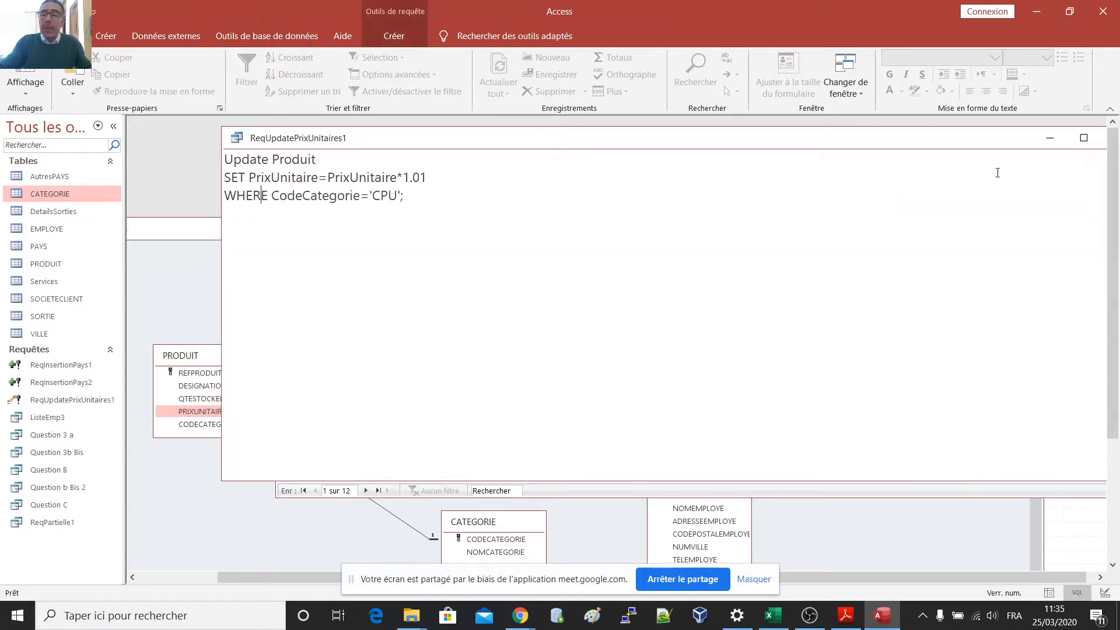
left_click_drag(979, 142, 953, 149)
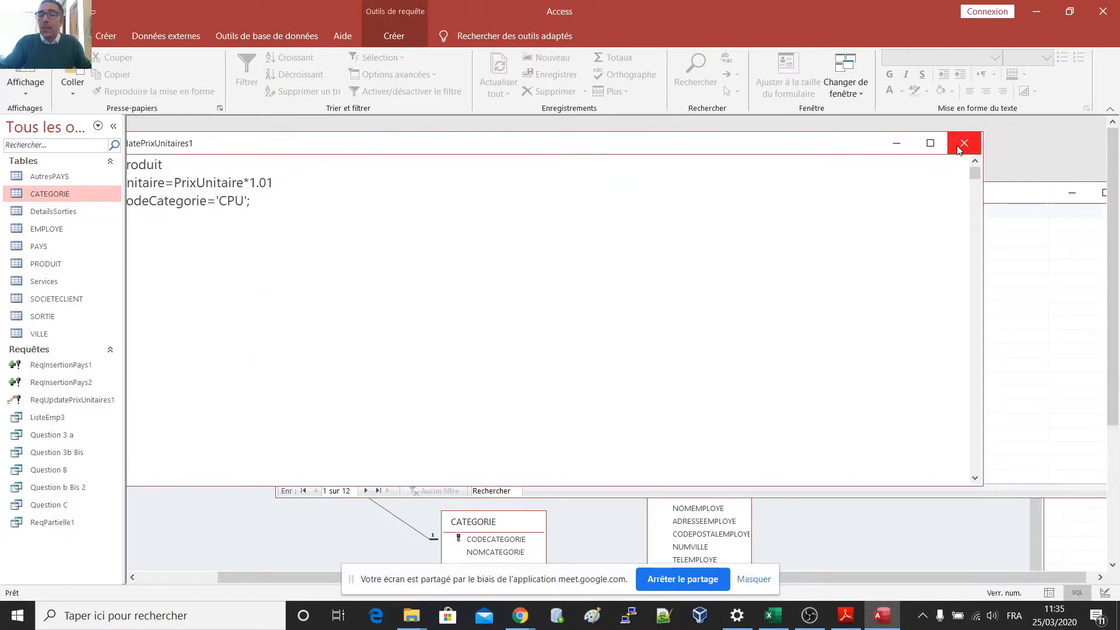
left_click(963, 143)
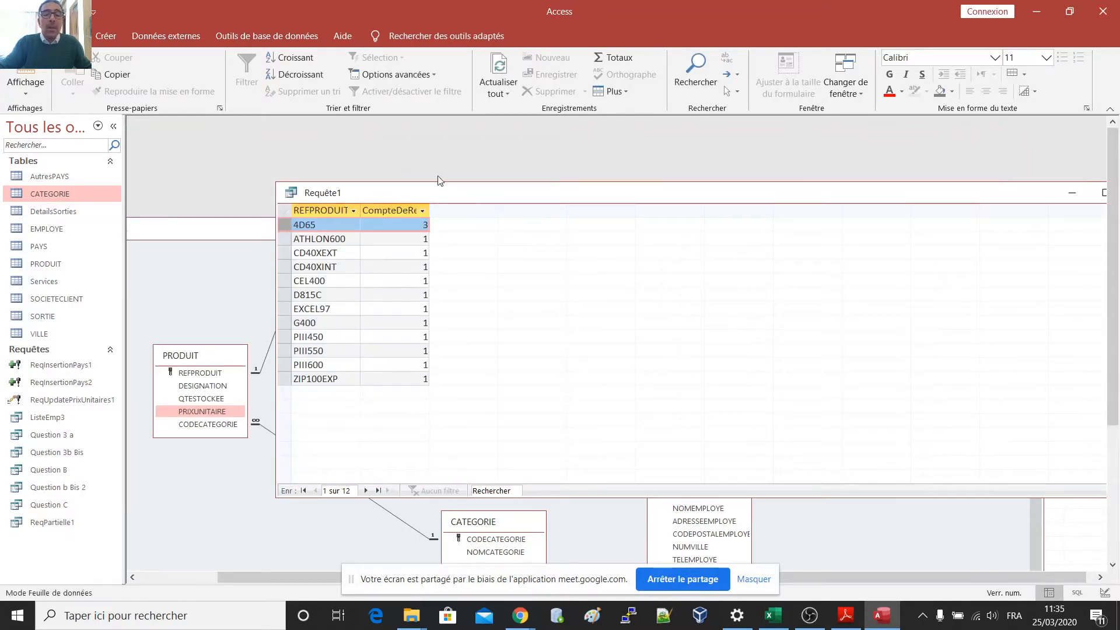
Step: Return to the query design, hide the DetailsSorties RefProduit count column, and set its criterion to >=3
left_click(25, 70)
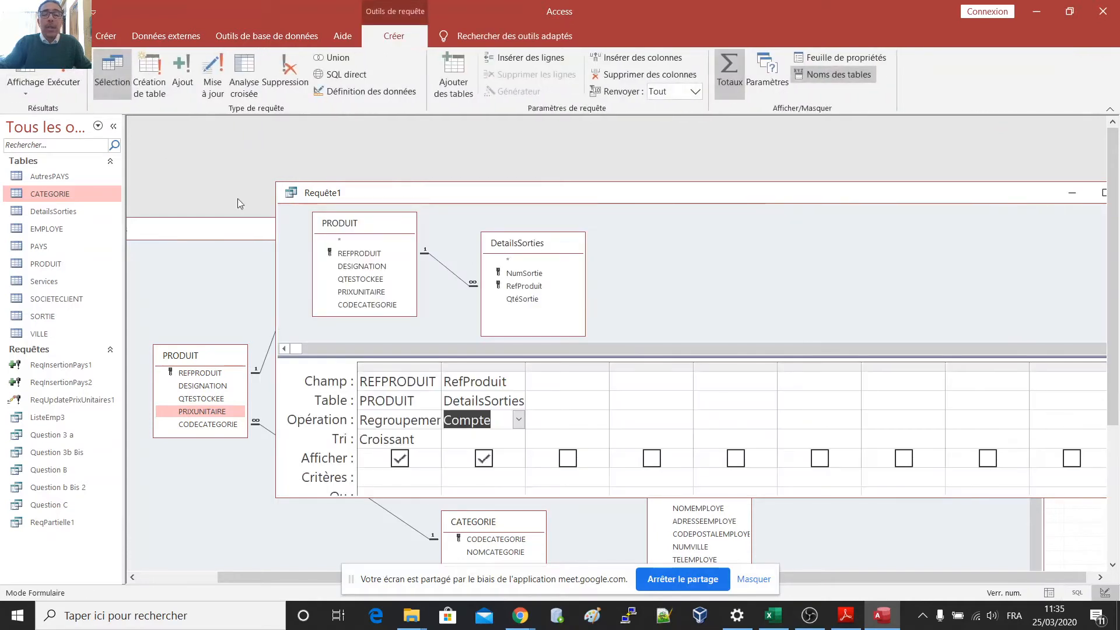
left_click(483, 459)
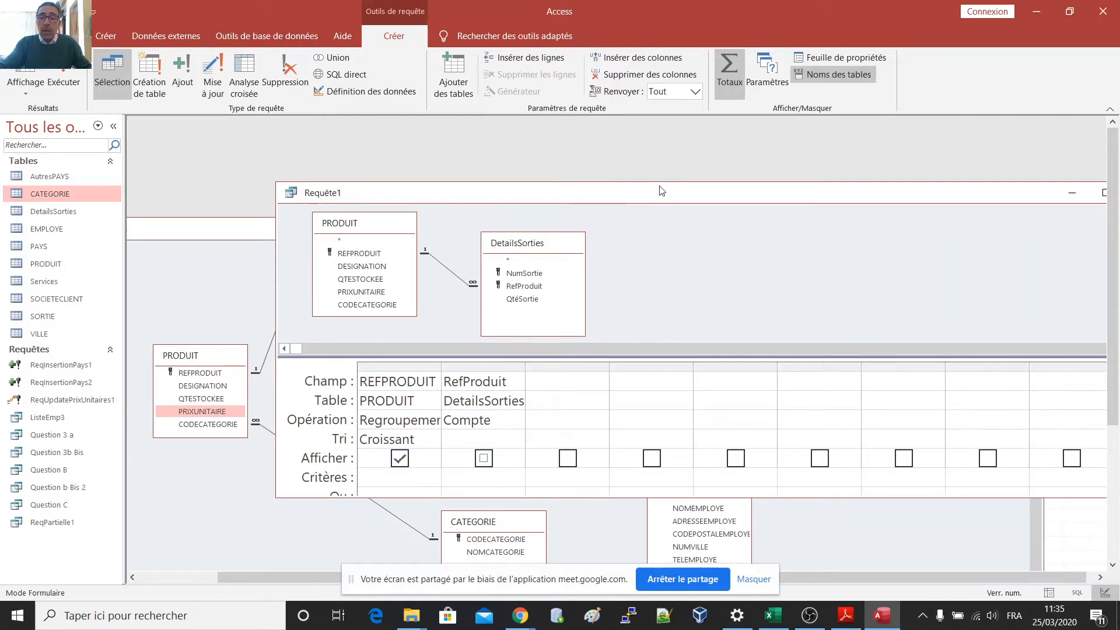
left_click_drag(658, 182, 657, 153)
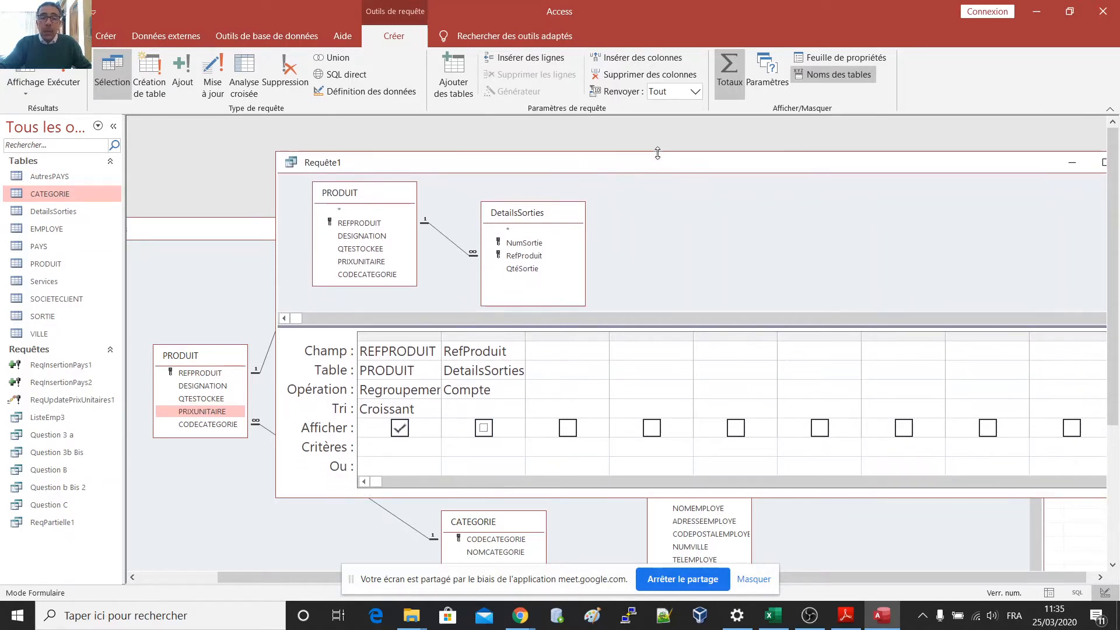
left_click(475, 450)
type(">")
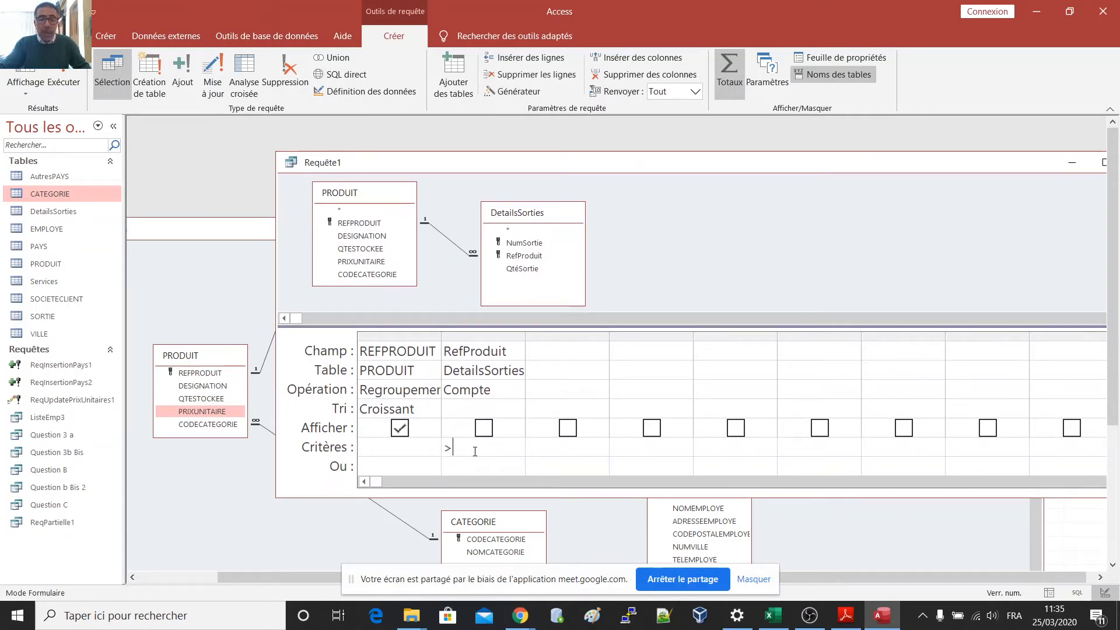
type("=3")
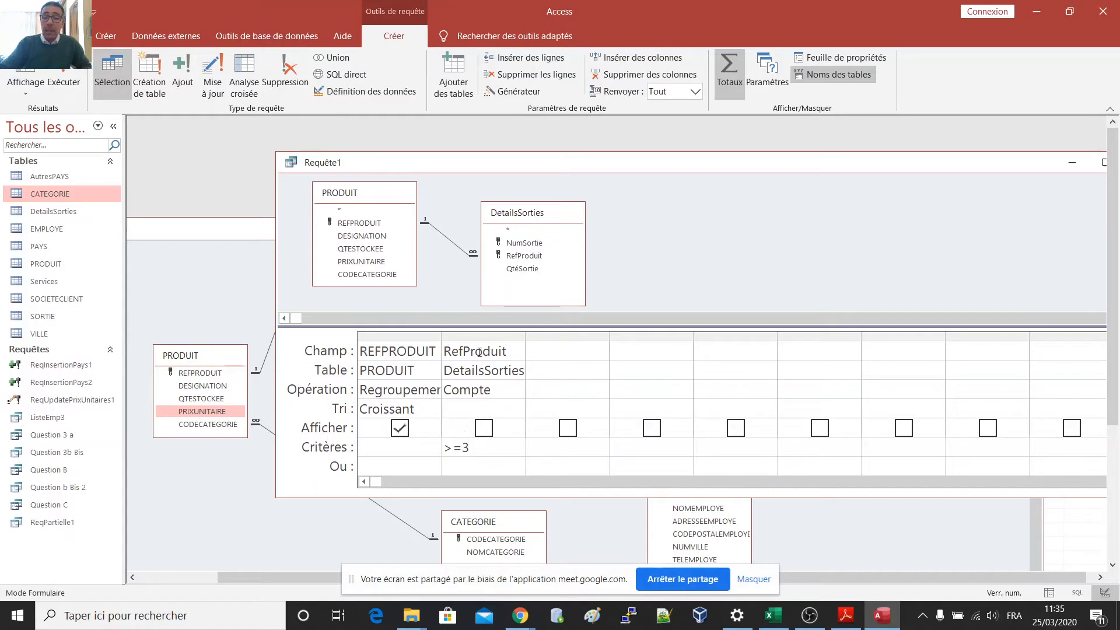
Step: Display the filtered results and examine the query's SQL by highlighting the selected field, the joined table, the count expression, and its >=3 condition
left_click(29, 72)
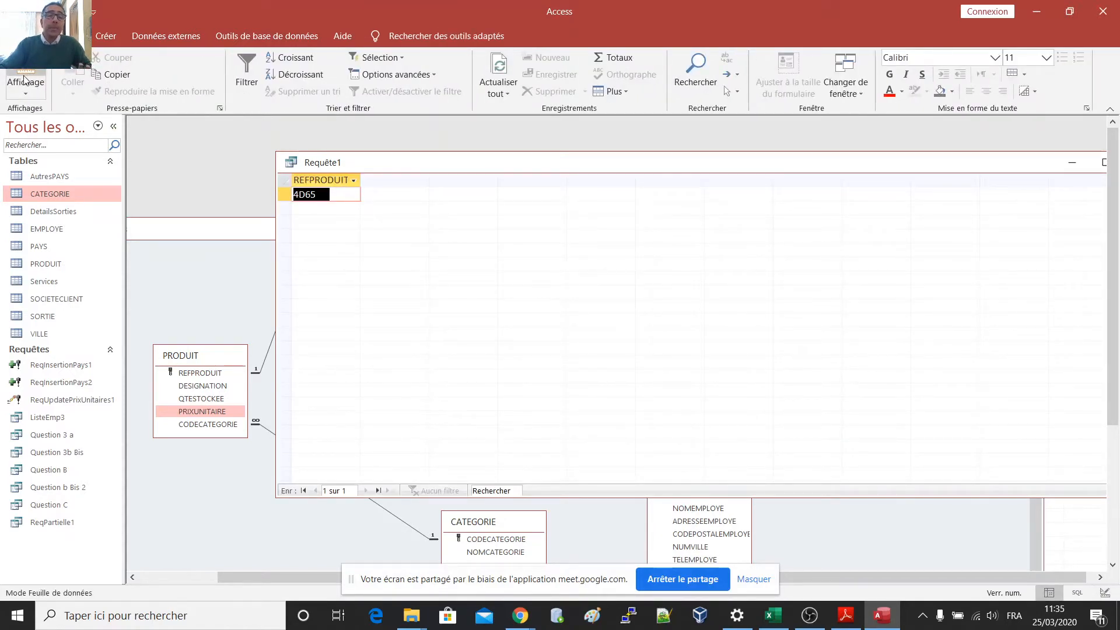
left_click(19, 90)
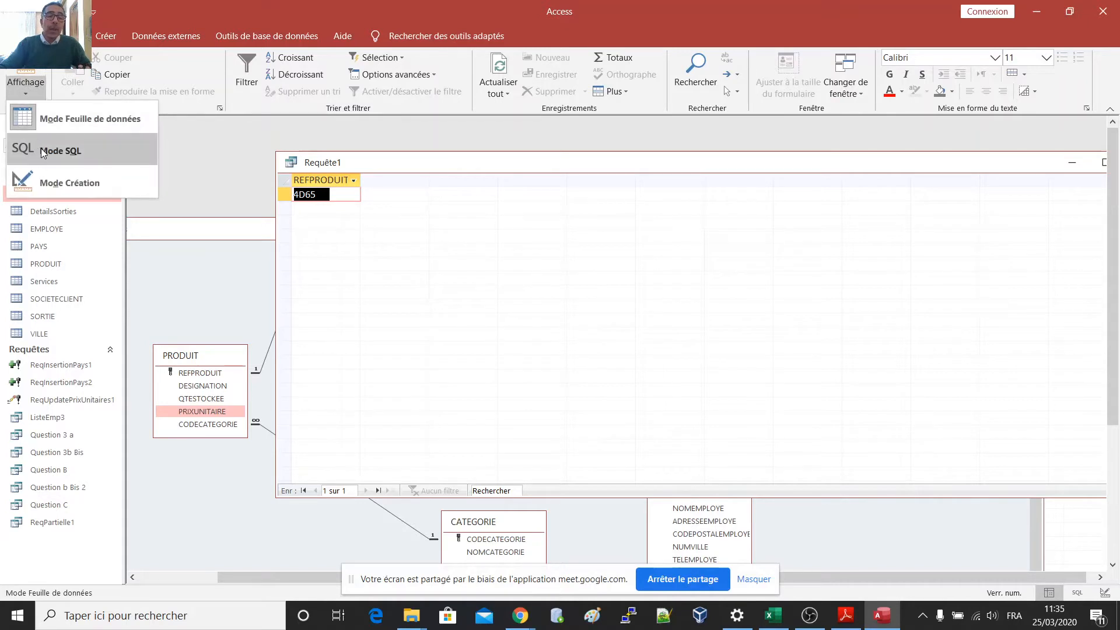
left_click(41, 150)
left_click(487, 282)
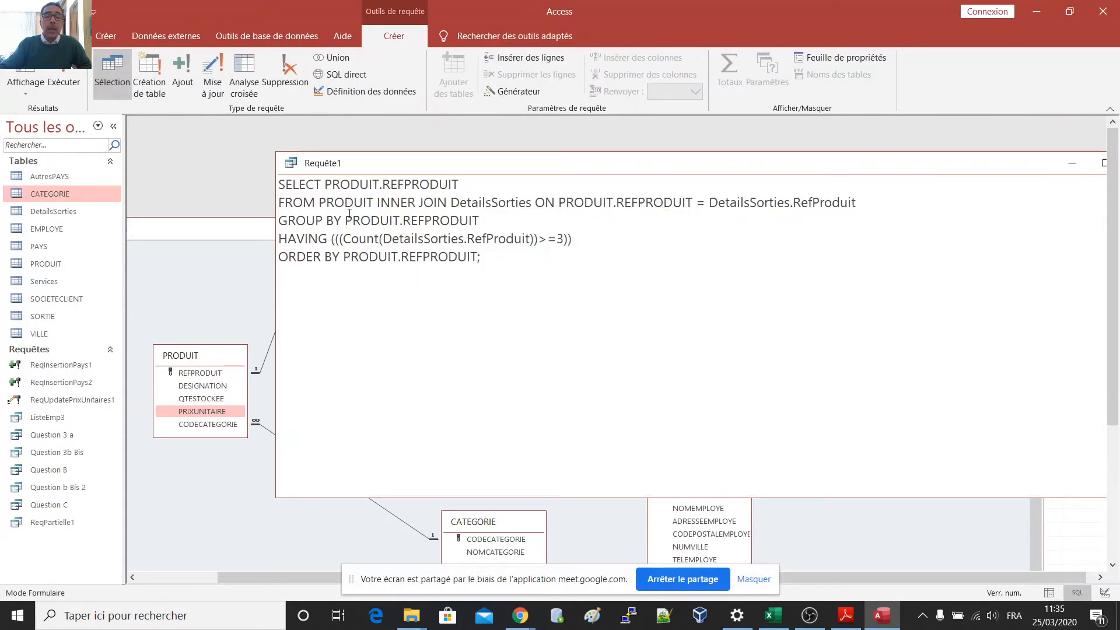
left_click_drag(326, 184, 449, 186)
left_click_drag(331, 201, 338, 202)
left_click_drag(458, 204, 529, 203)
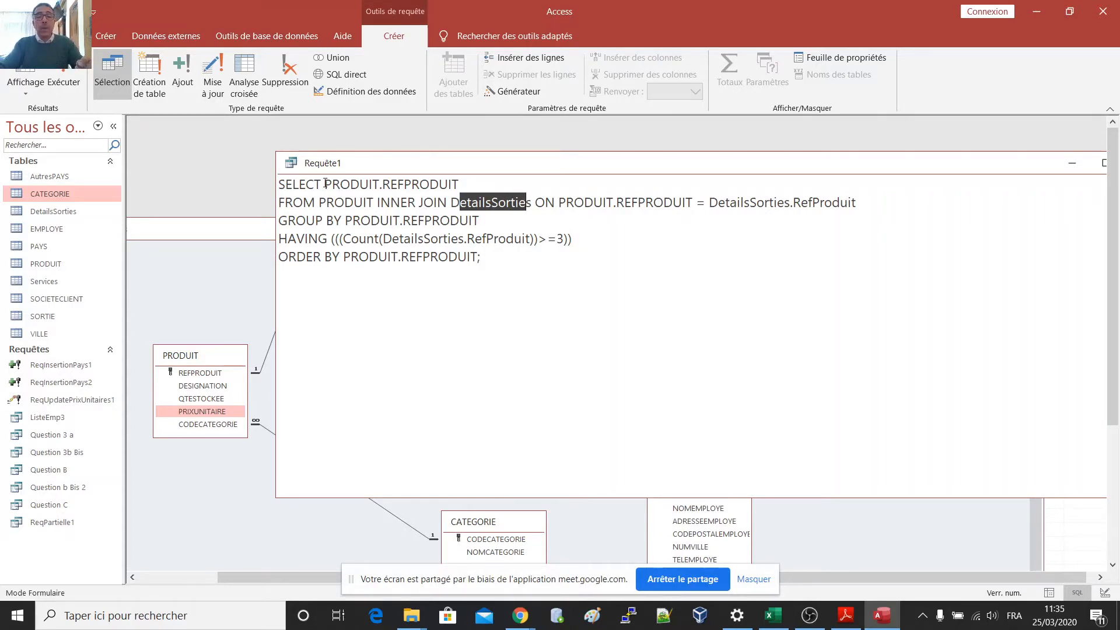
left_click_drag(327, 183, 481, 188)
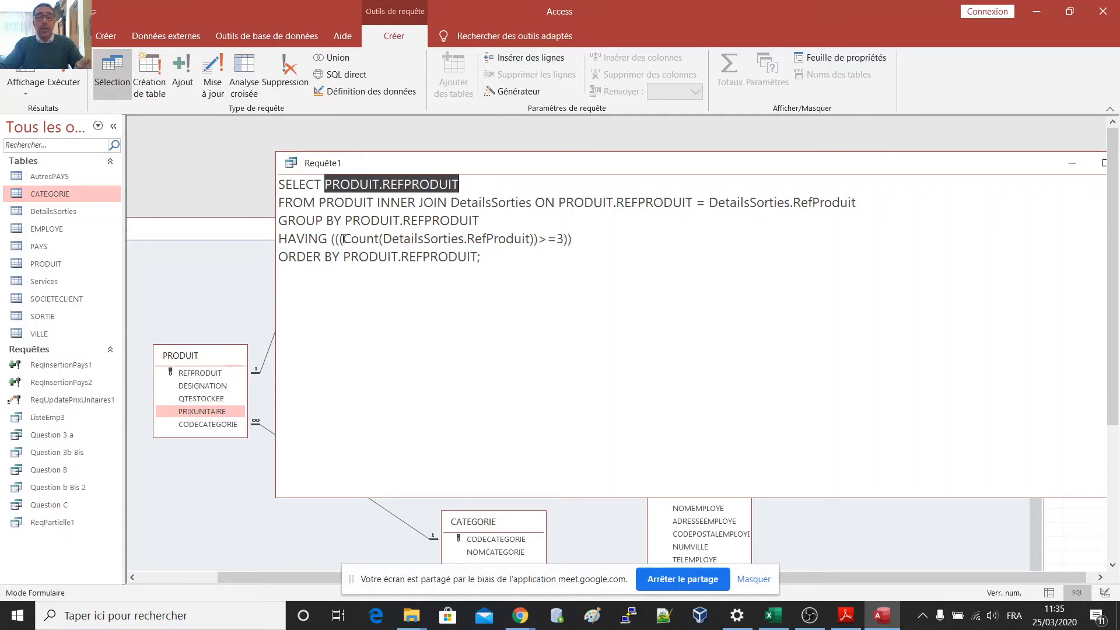
left_click_drag(343, 239, 529, 242)
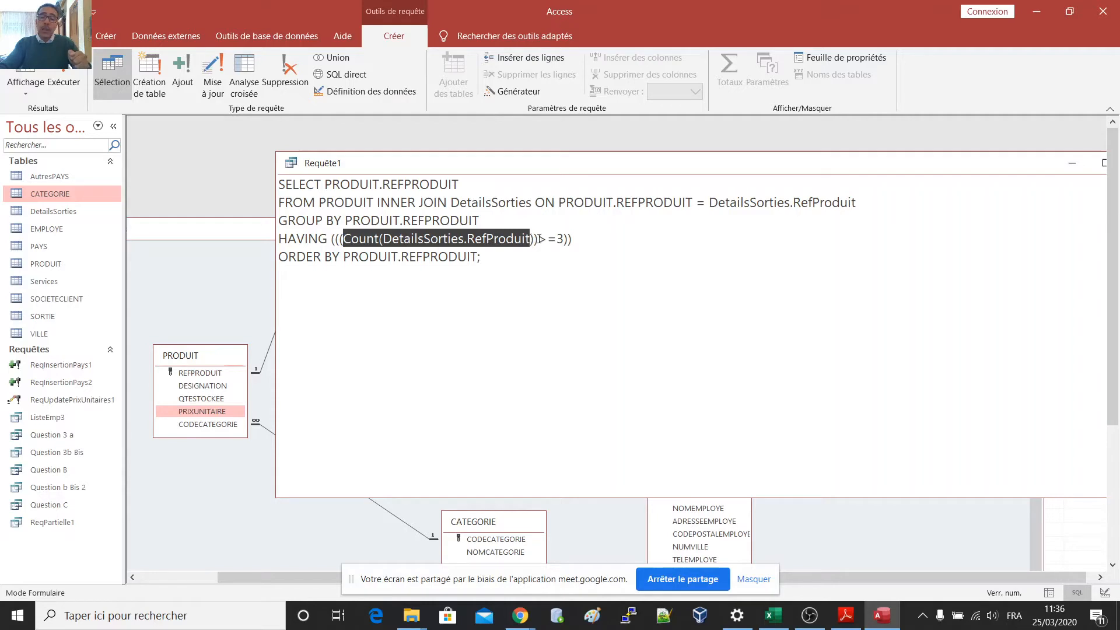
left_click_drag(538, 239, 563, 239)
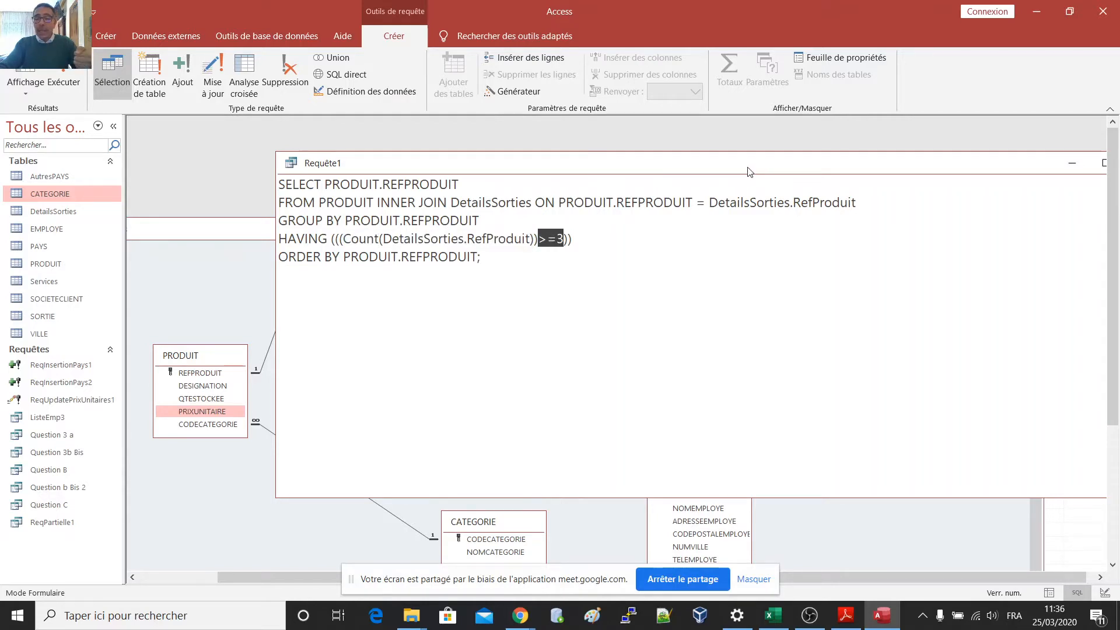
Step: Shift the Requête1 window aside and create a new query in SQL view without adding any table
left_click_drag(749, 170, 696, 179)
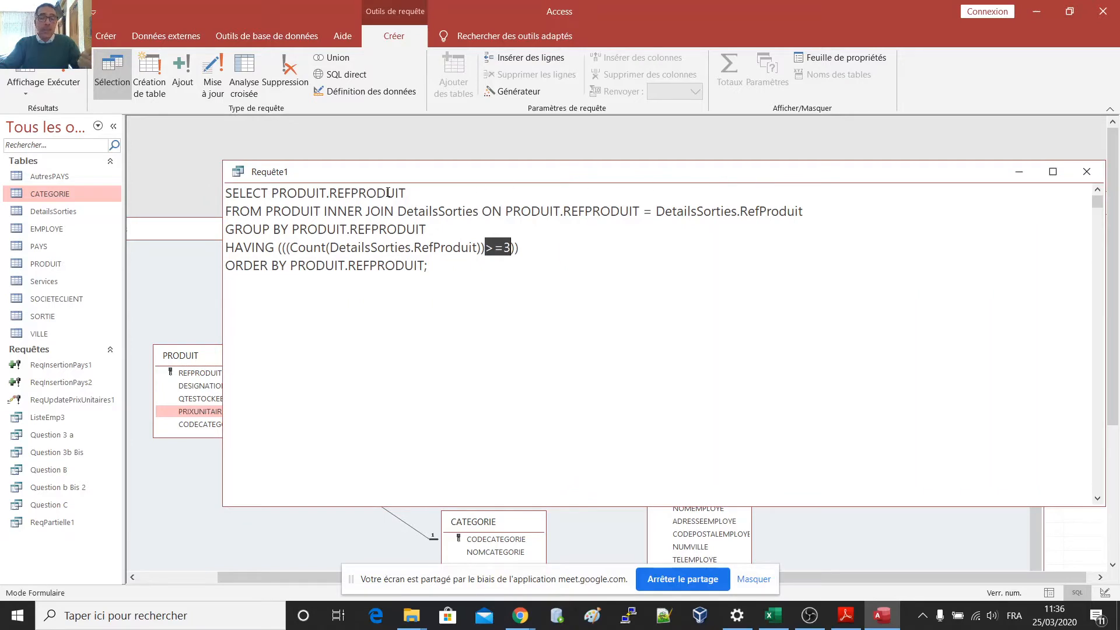
left_click_drag(388, 178, 558, 196)
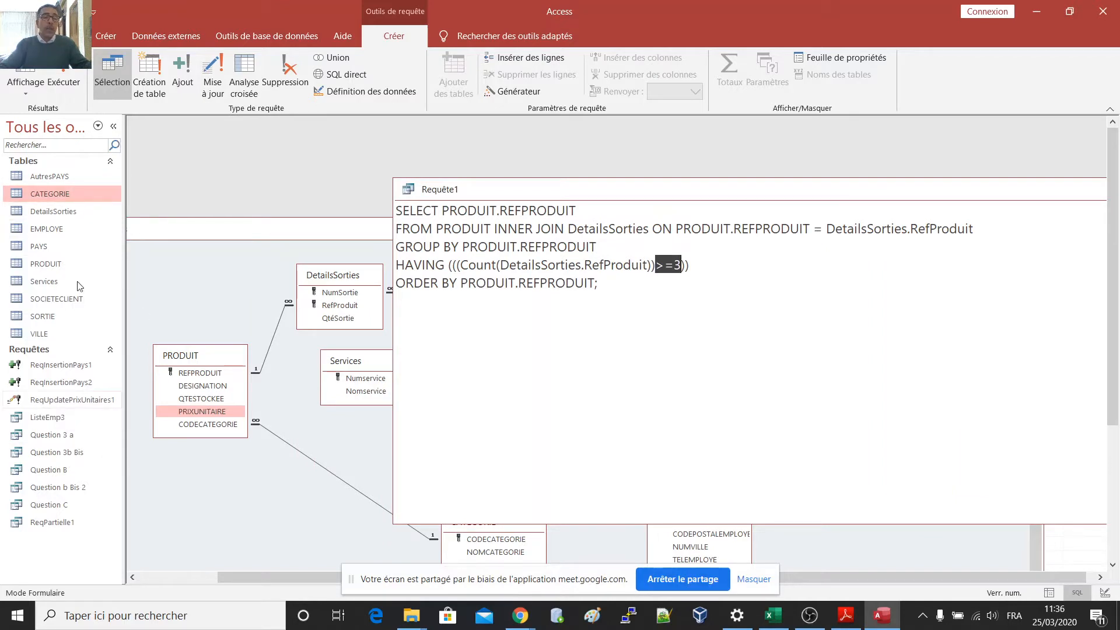
left_click(107, 37)
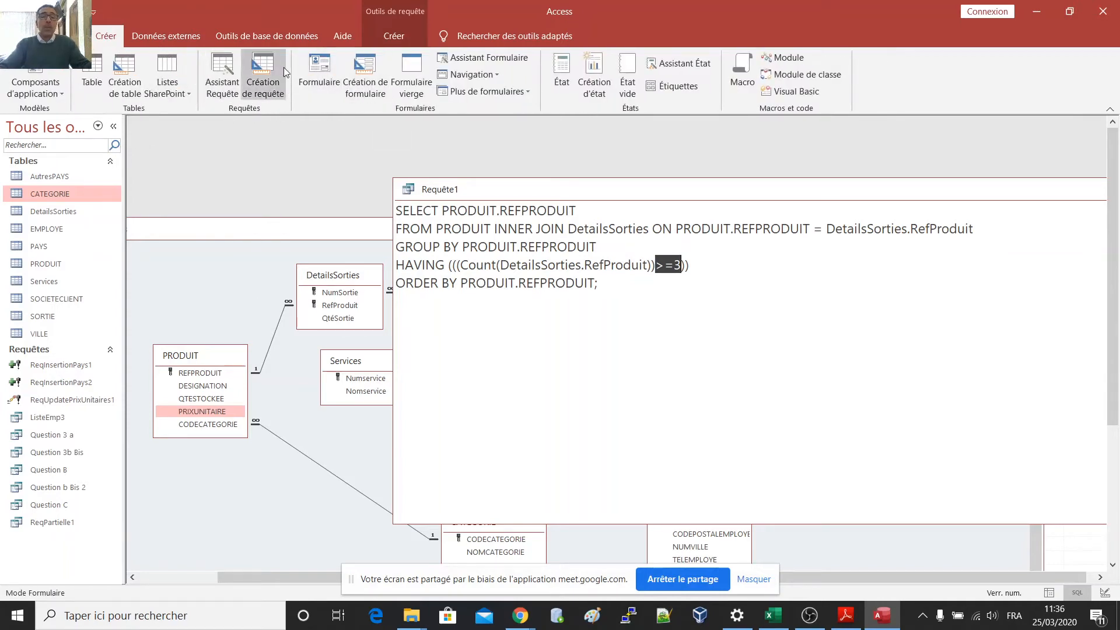
left_click(262, 78)
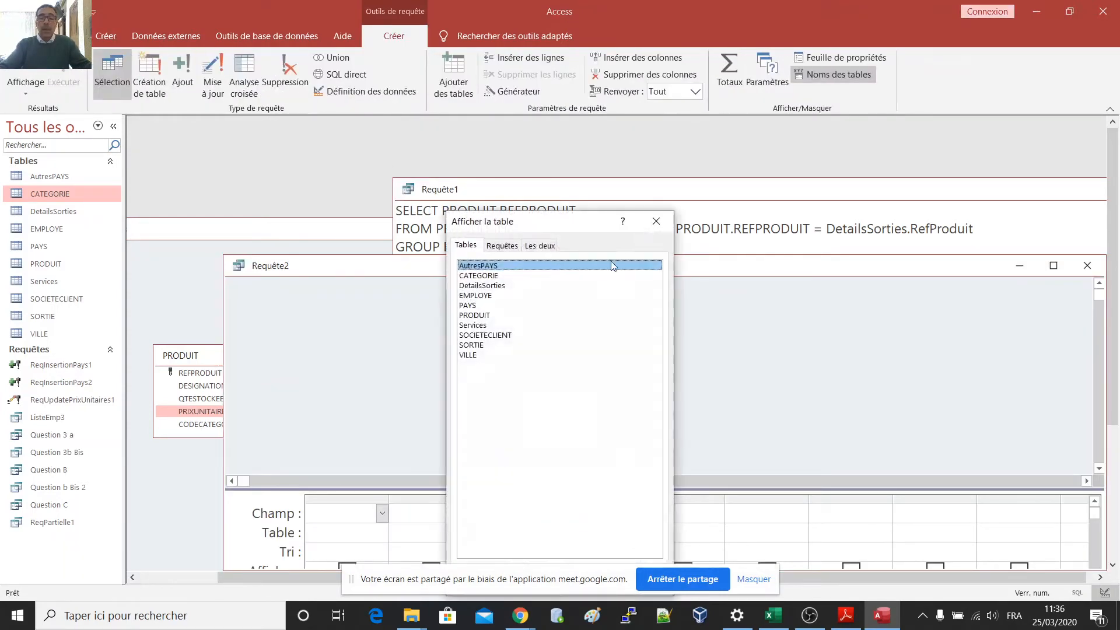
left_click(655, 222)
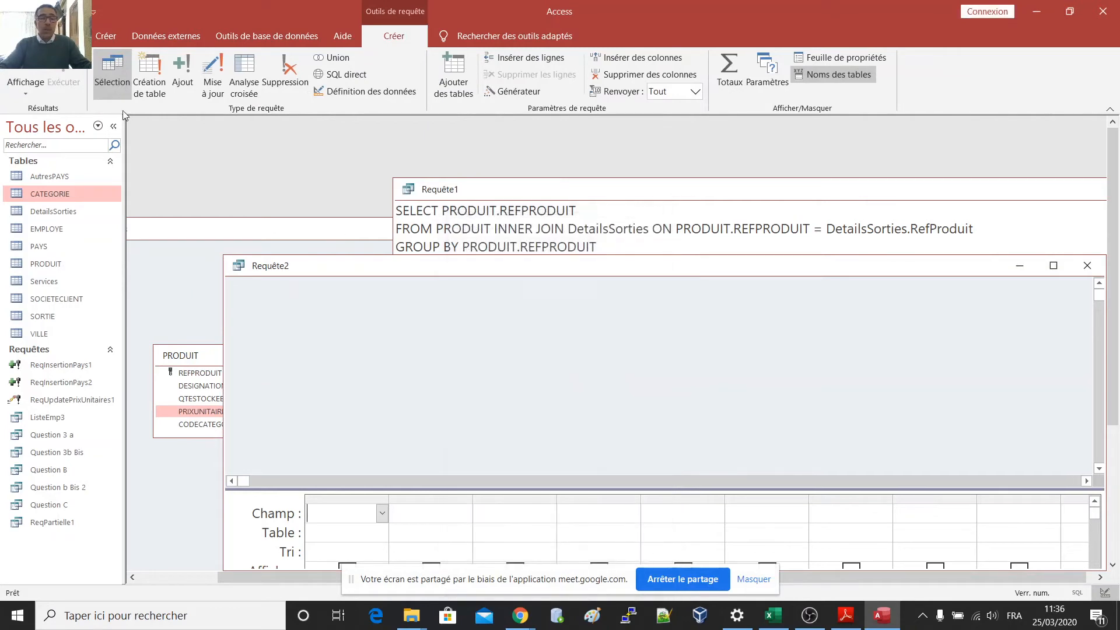
left_click(26, 72)
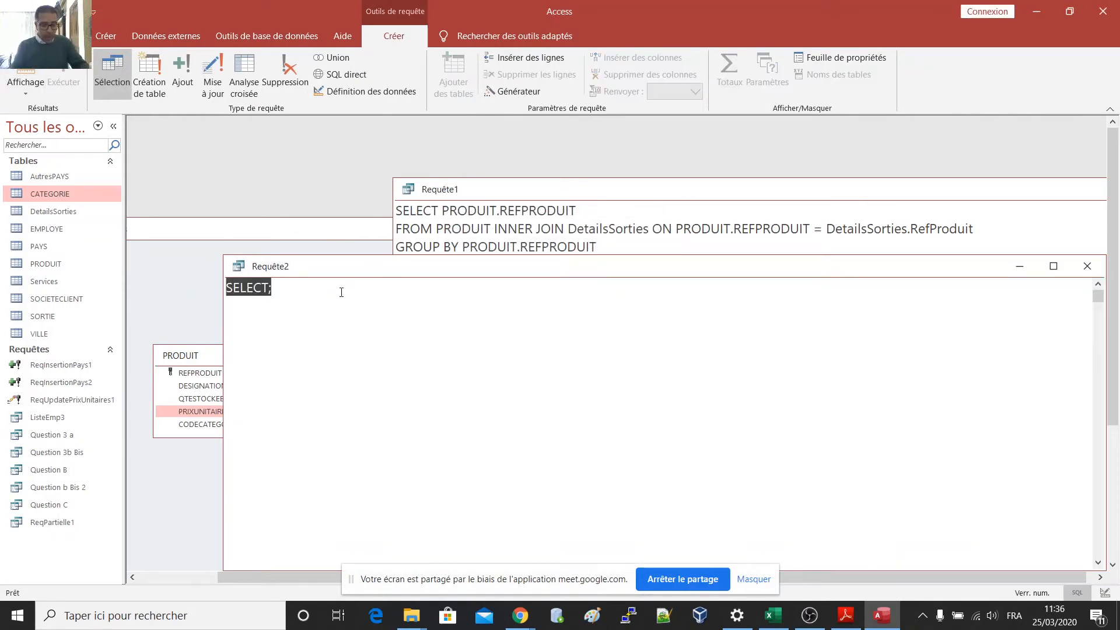
Step: Replace the default statement with "UPDATE Produits" and, on a second line, "SET PrixUnitaire=PrixUnitaire *"
type("UPDATE ")
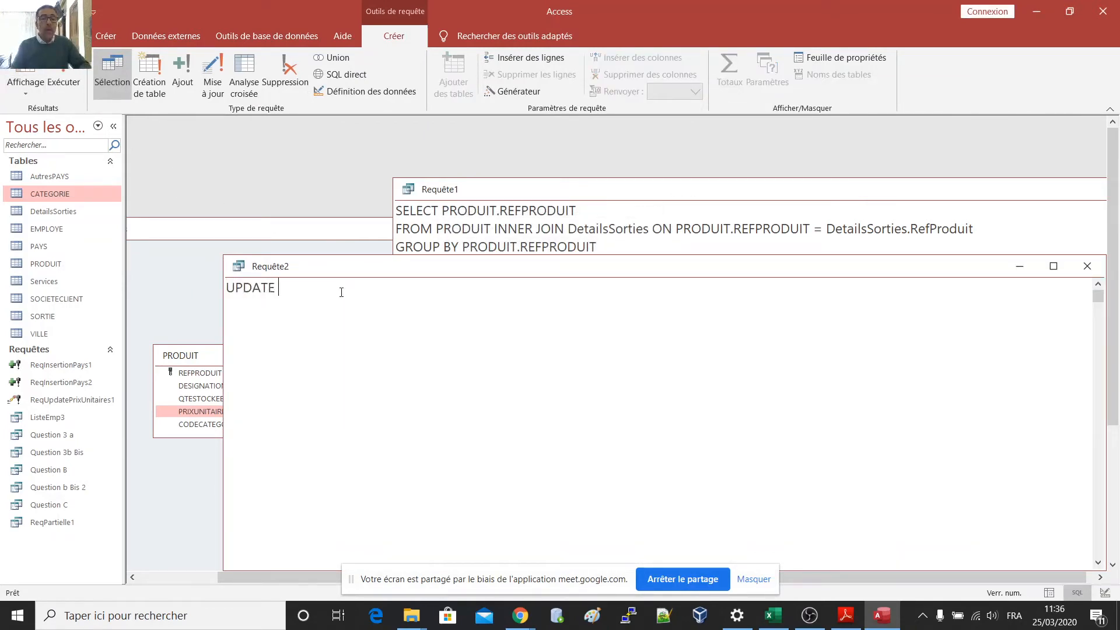
type("Pro")
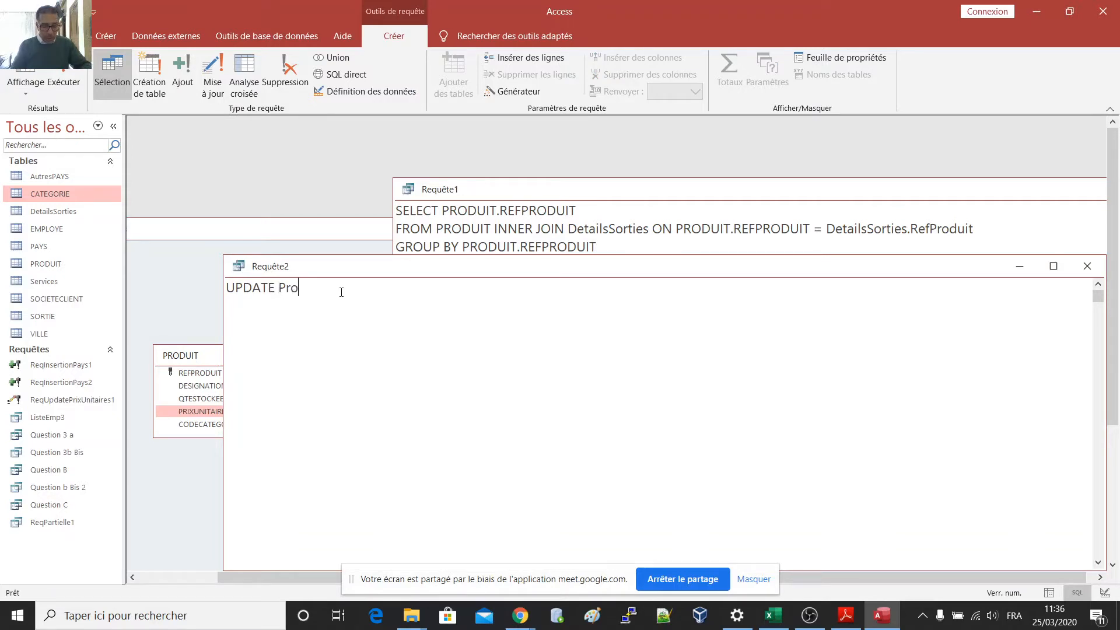
type("duits ")
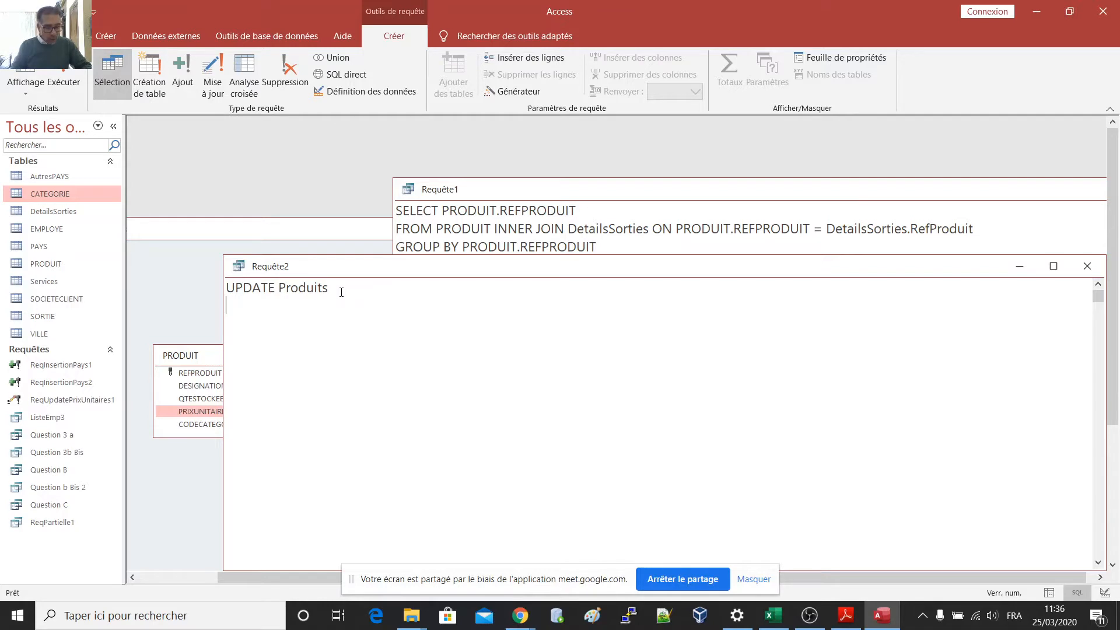
type("SET Pr")
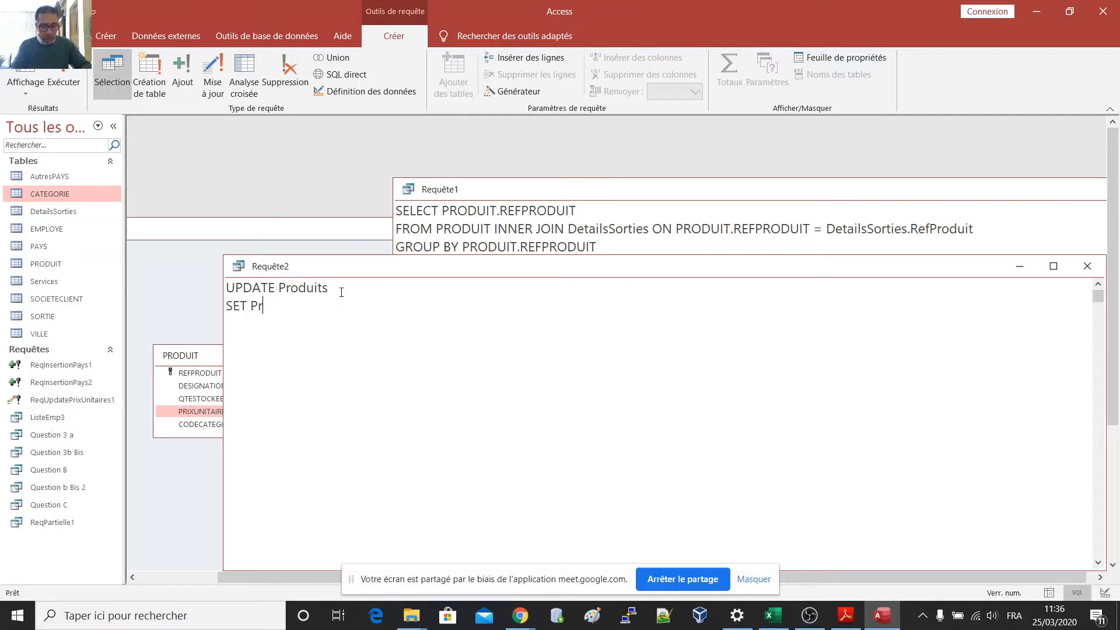
type("ixUnitaire=")
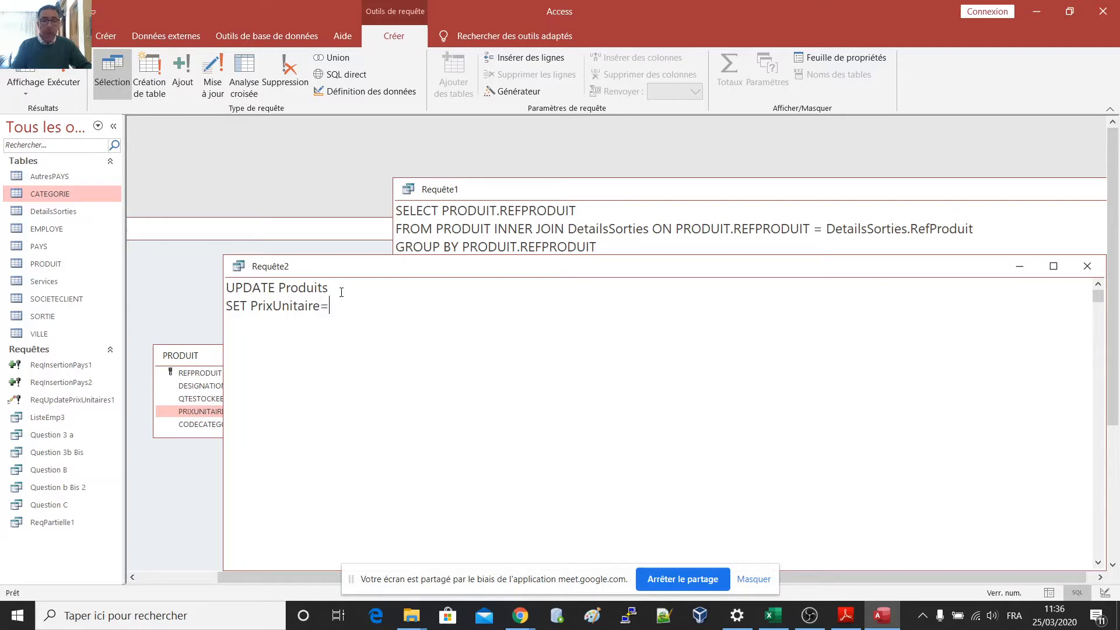
type("Prix")
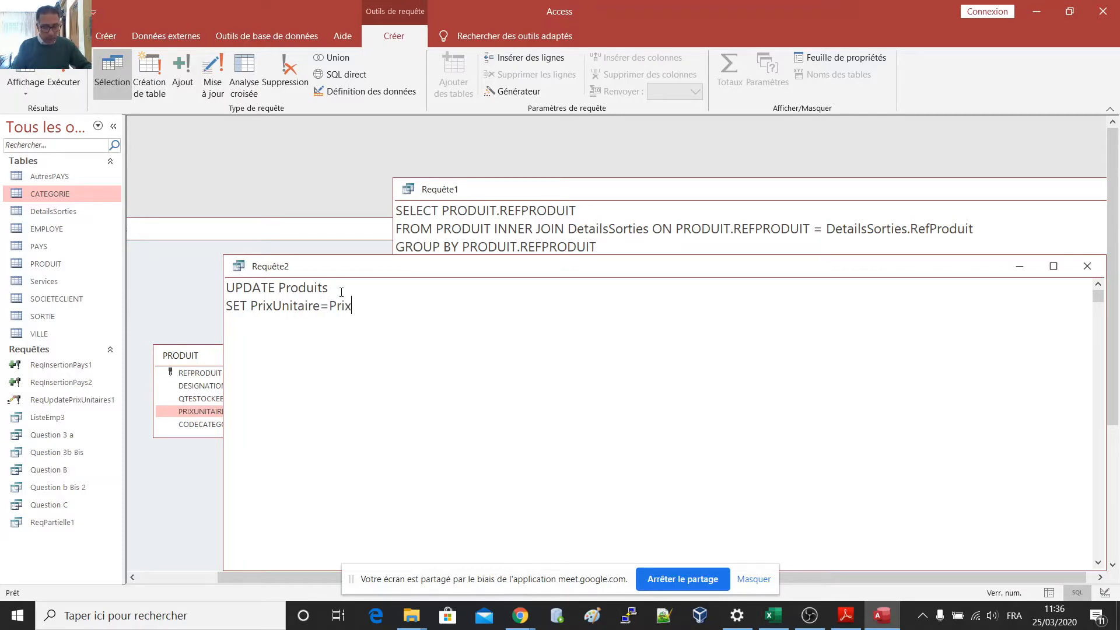
type("Unitaire")
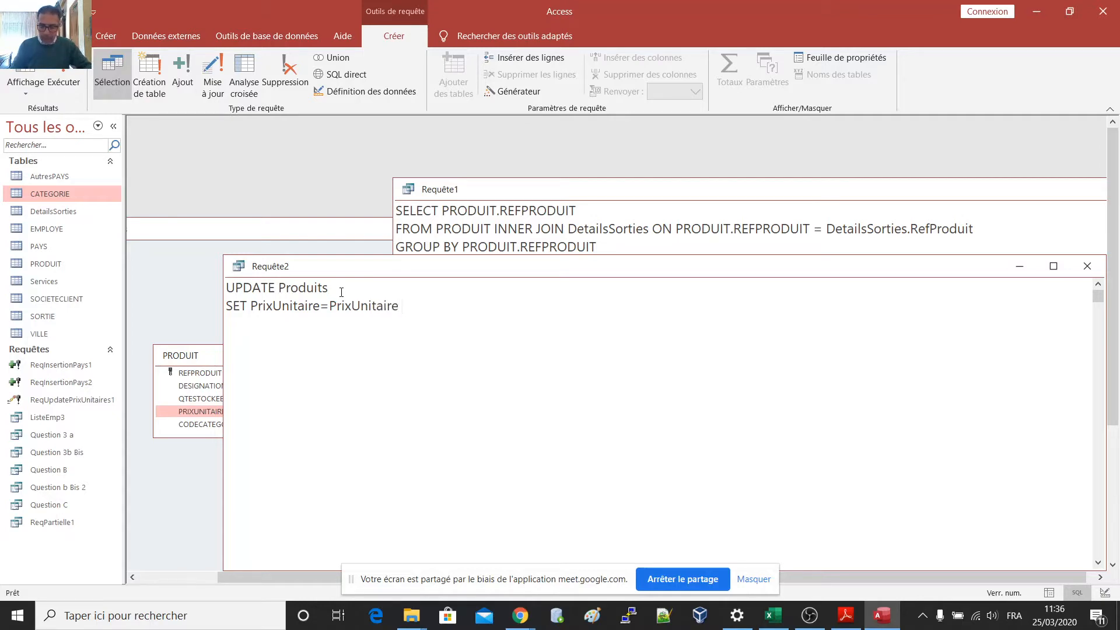
type(" *")
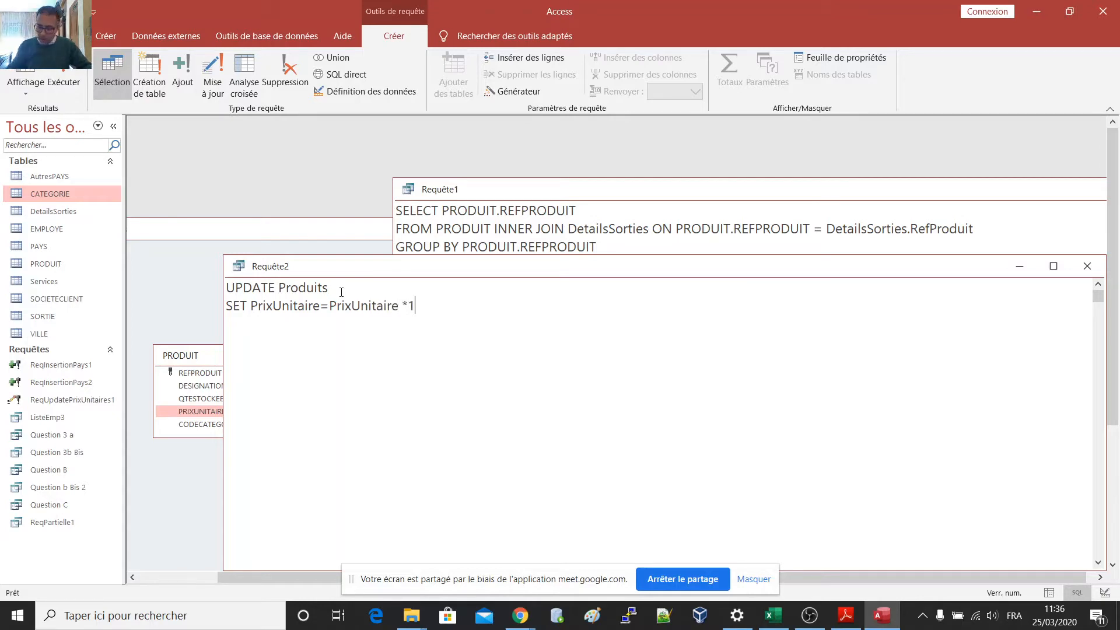
type("1.0")
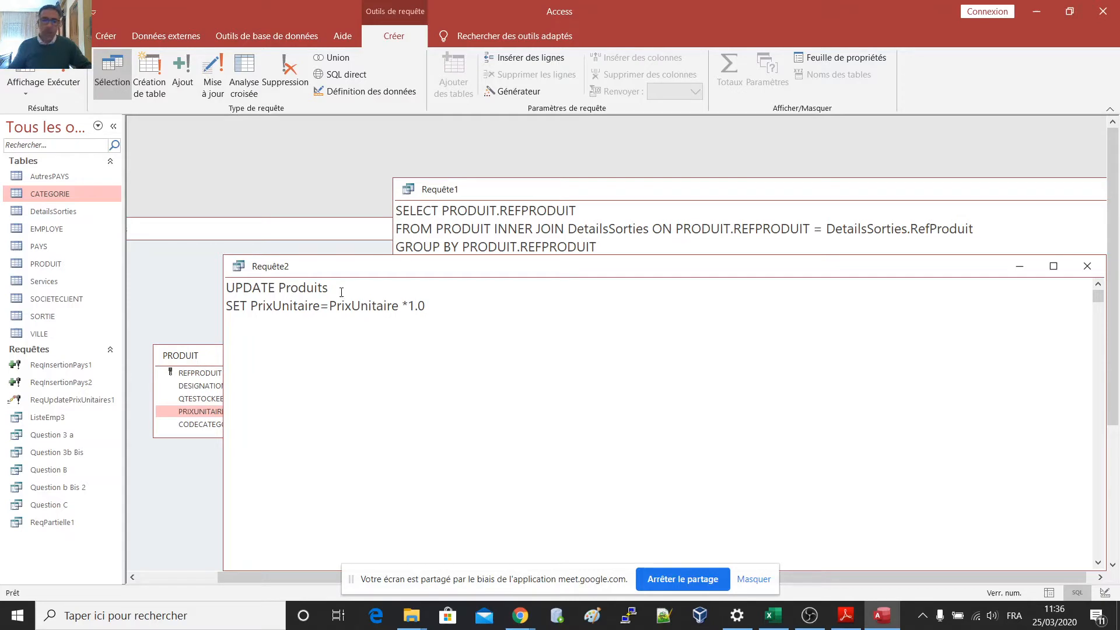
type("1")
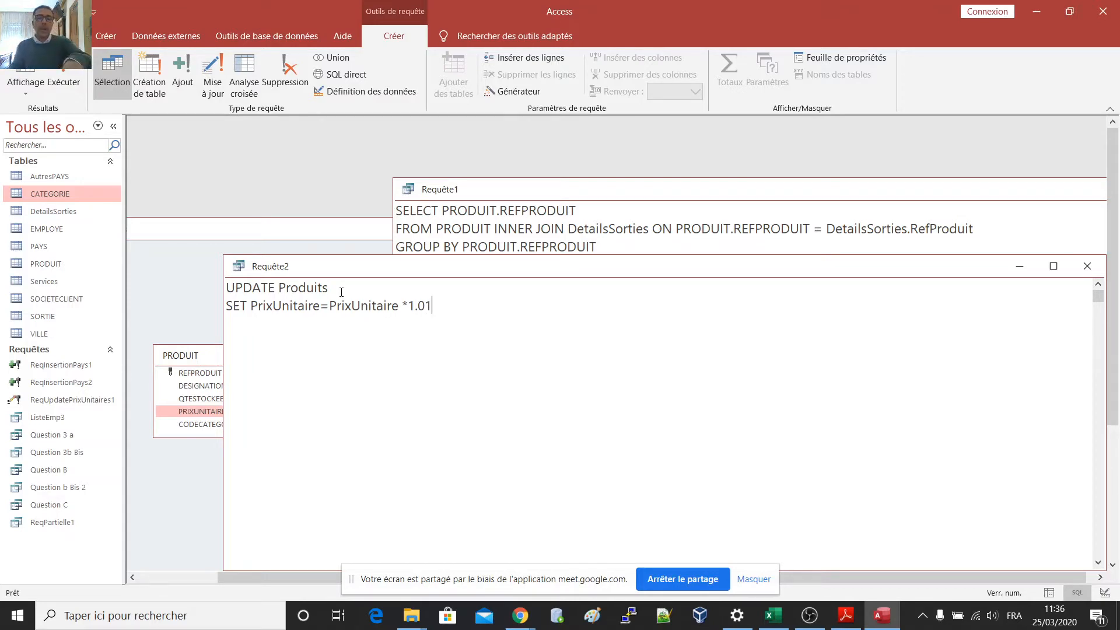
key("BackSpace")
key("BackSpace")
key("BackSpace")
key("BackSpace")
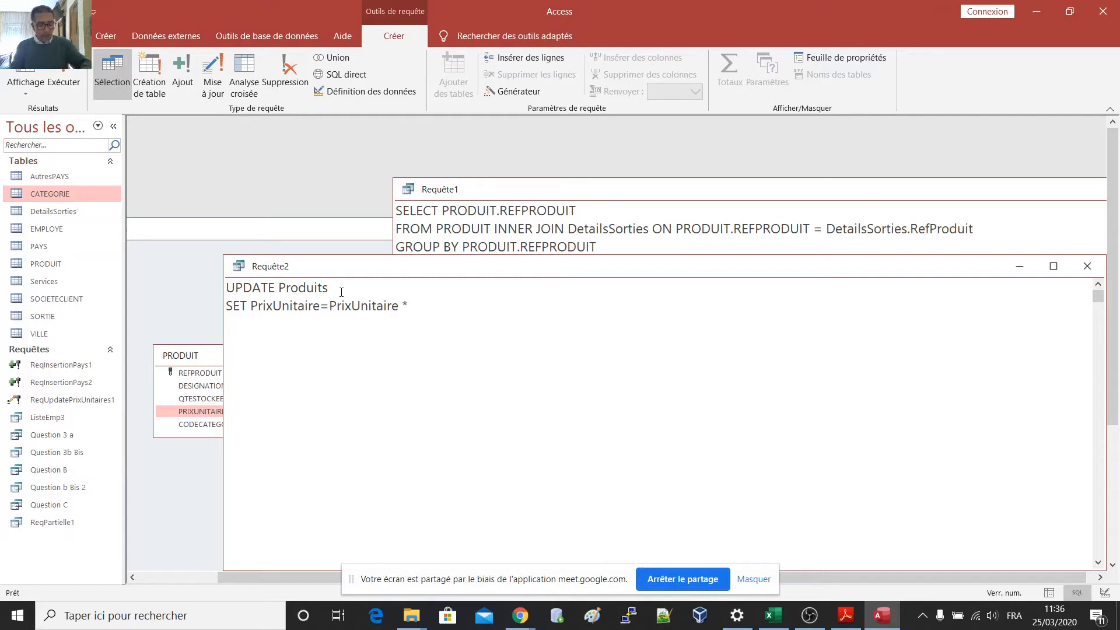
Step: Complete the SET expression with "(1+[taux de hausse%]/100)" and highlight its prompt text and full formula
type("(1+")
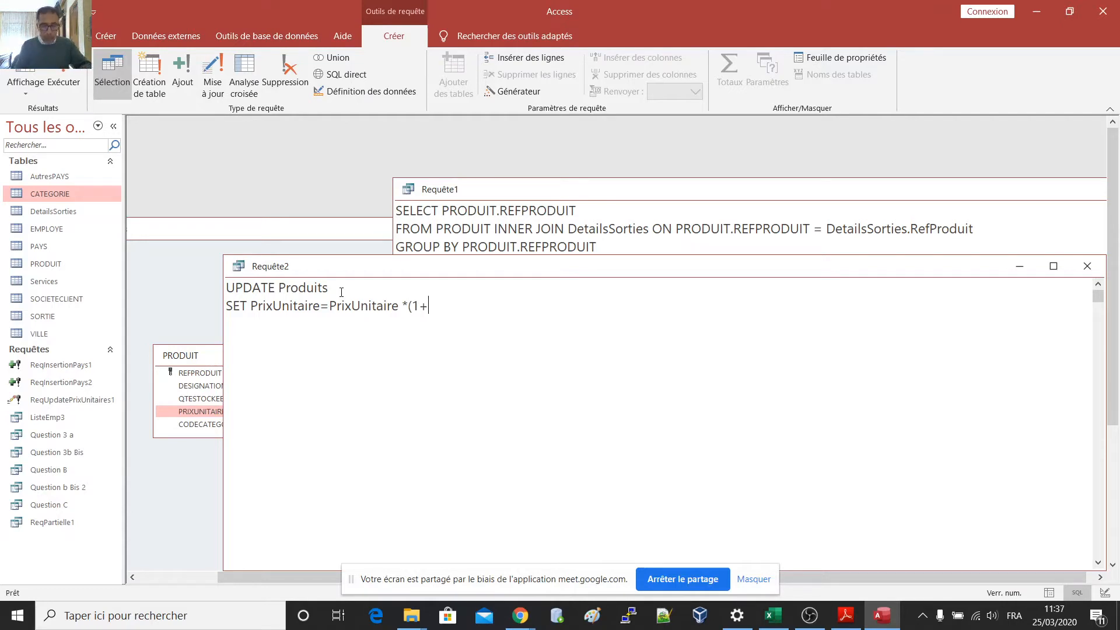
type("[")
type("taux ")
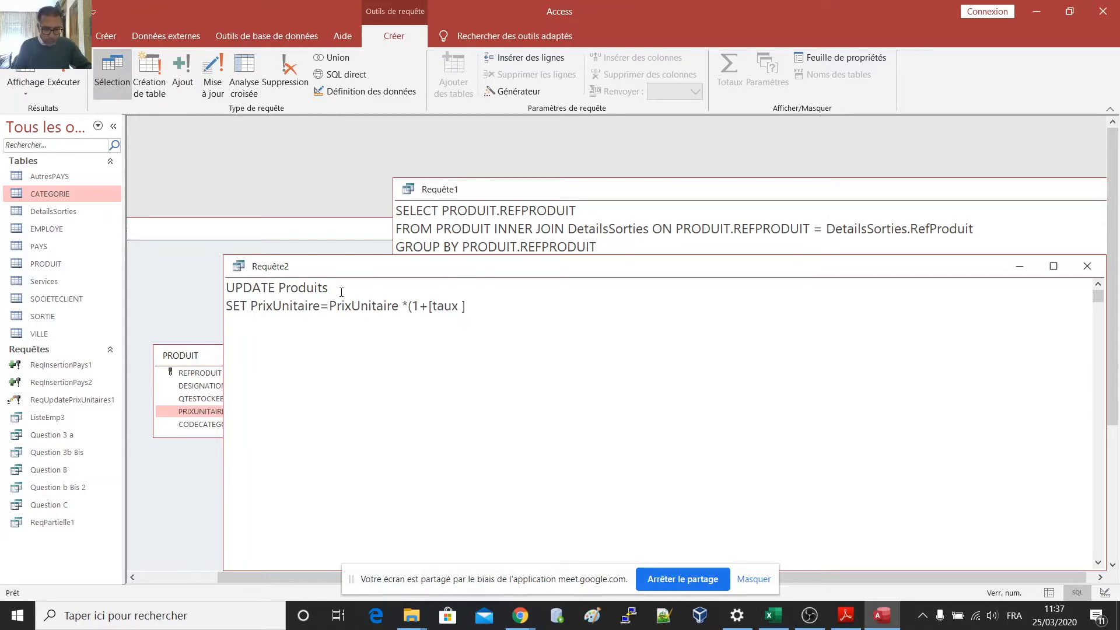
type("de hau")
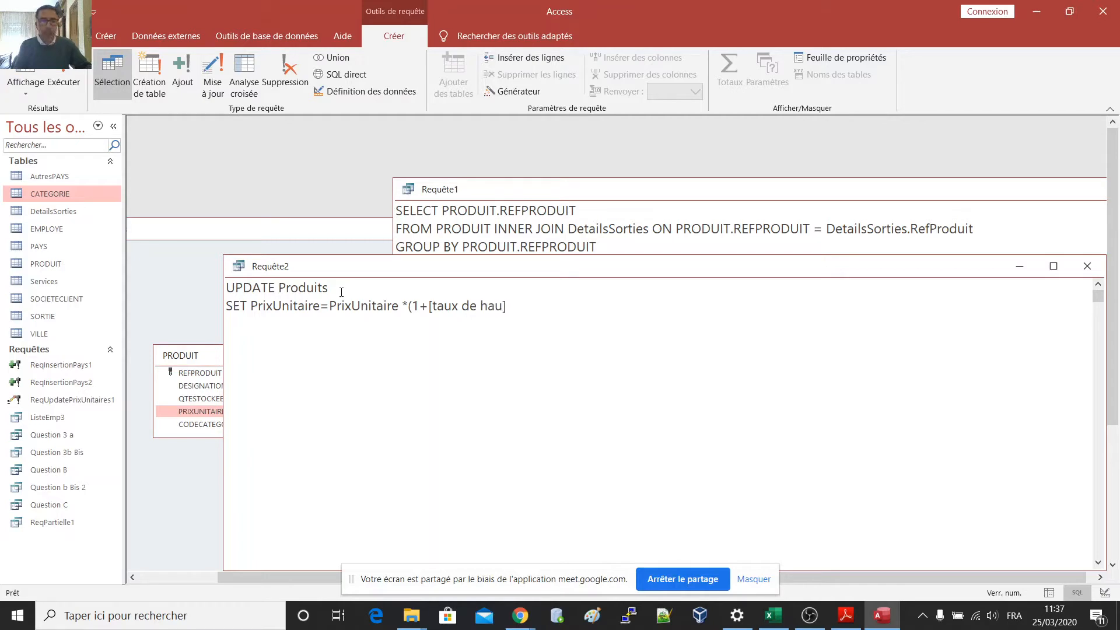
type("sse")
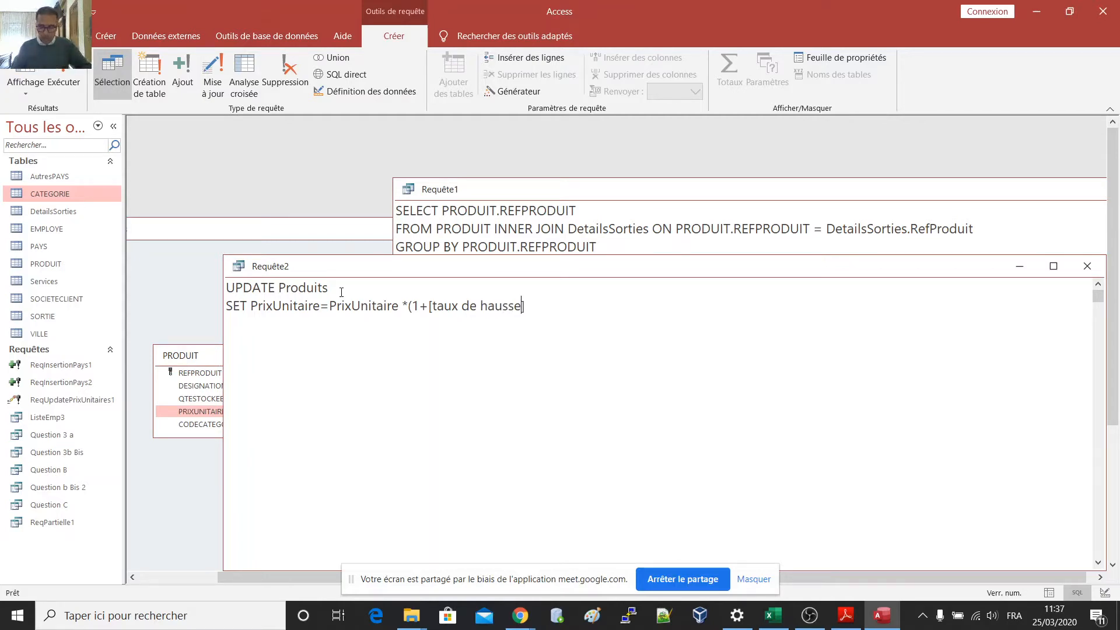
type("%")
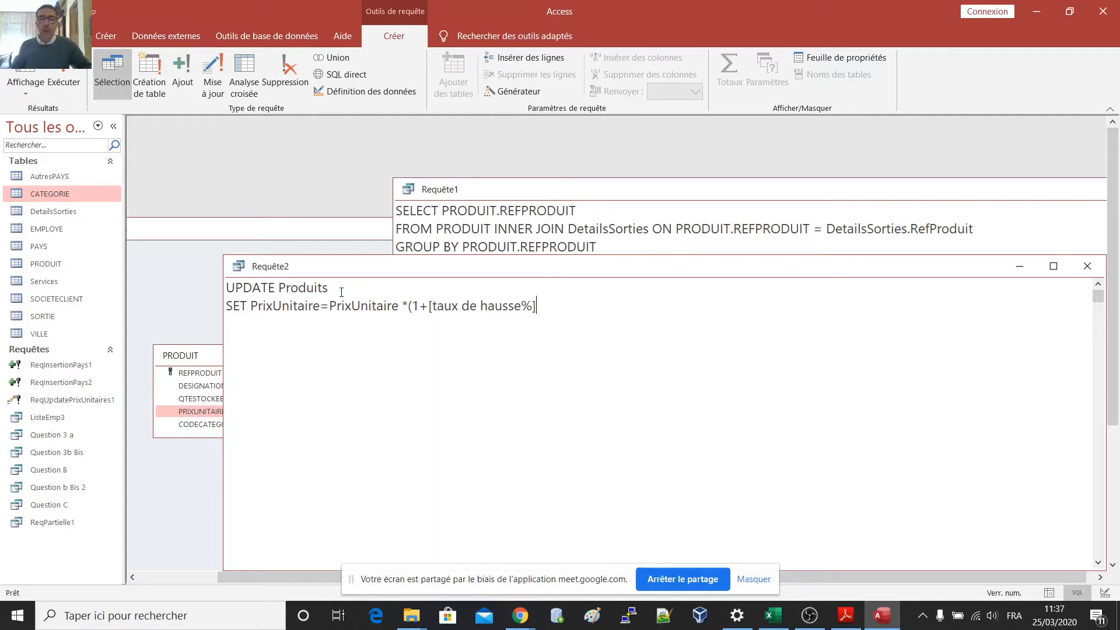
type("/100")
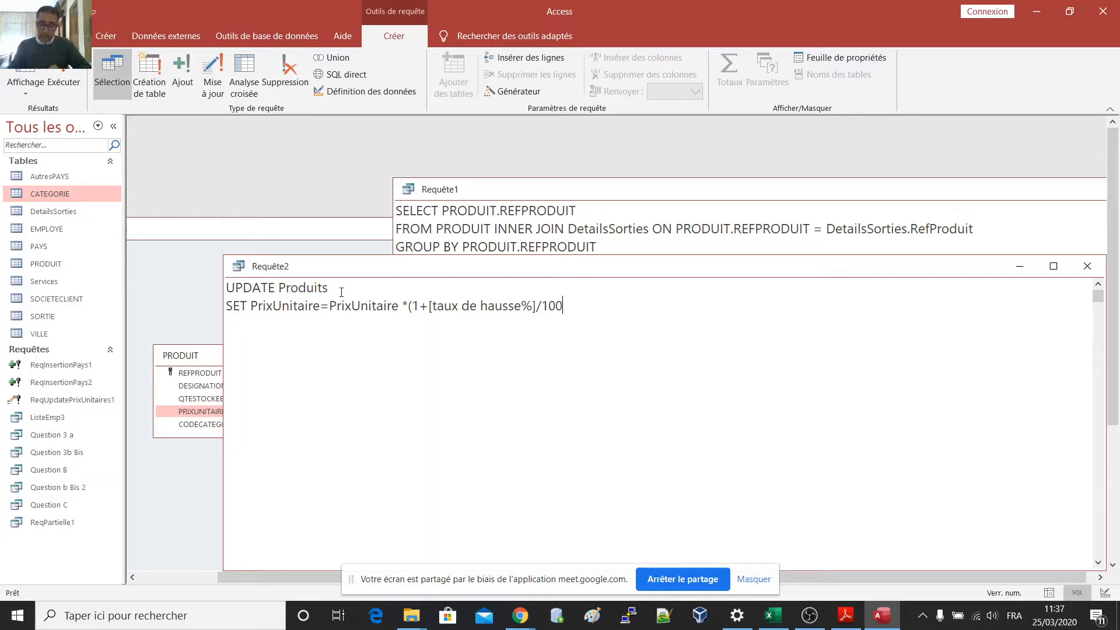
type(")")
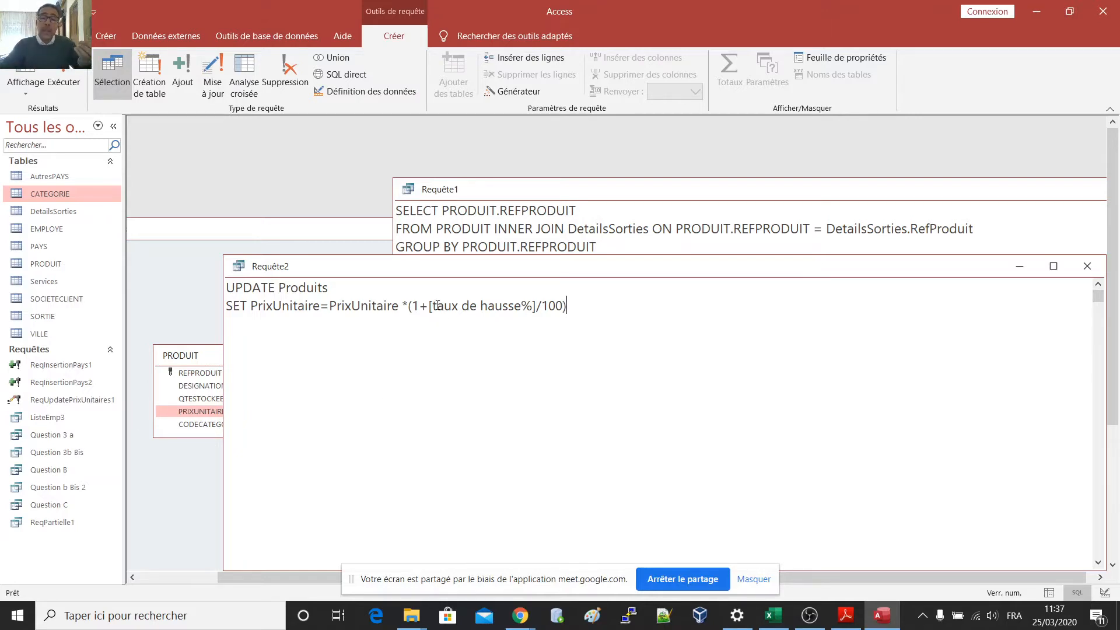
left_click_drag(437, 305, 533, 306)
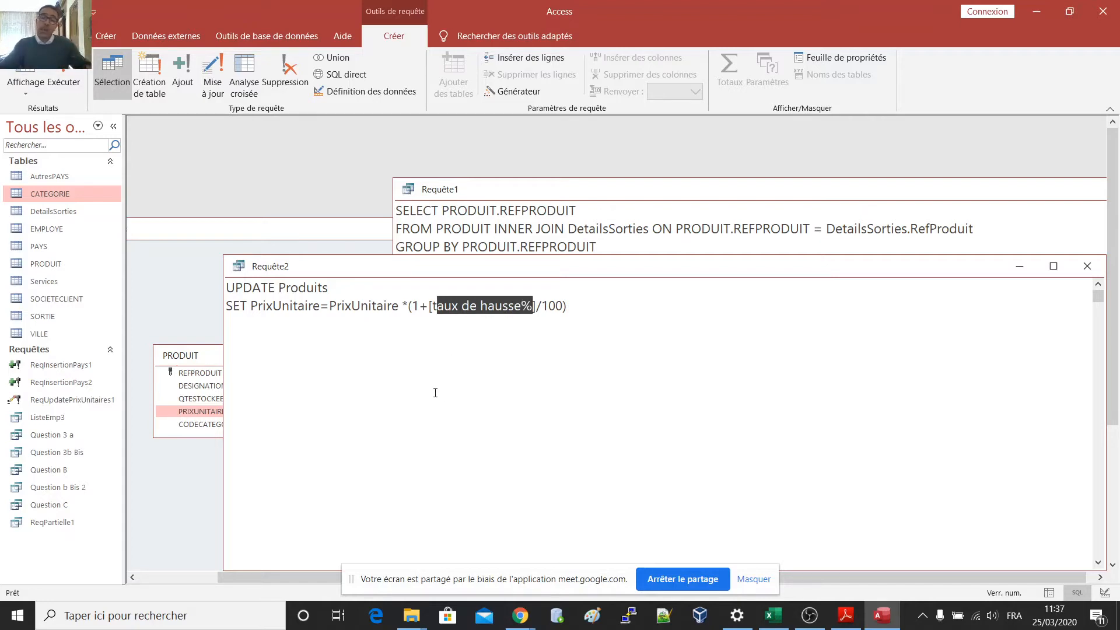
left_click(584, 307)
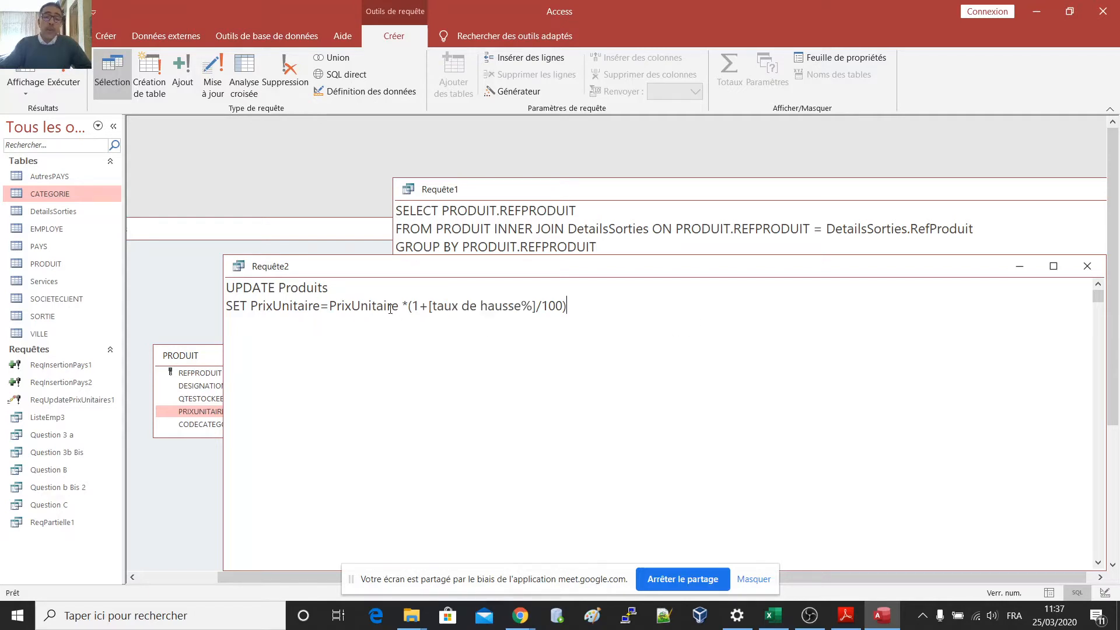
left_click_drag(330, 308, 579, 306)
left_click(580, 306)
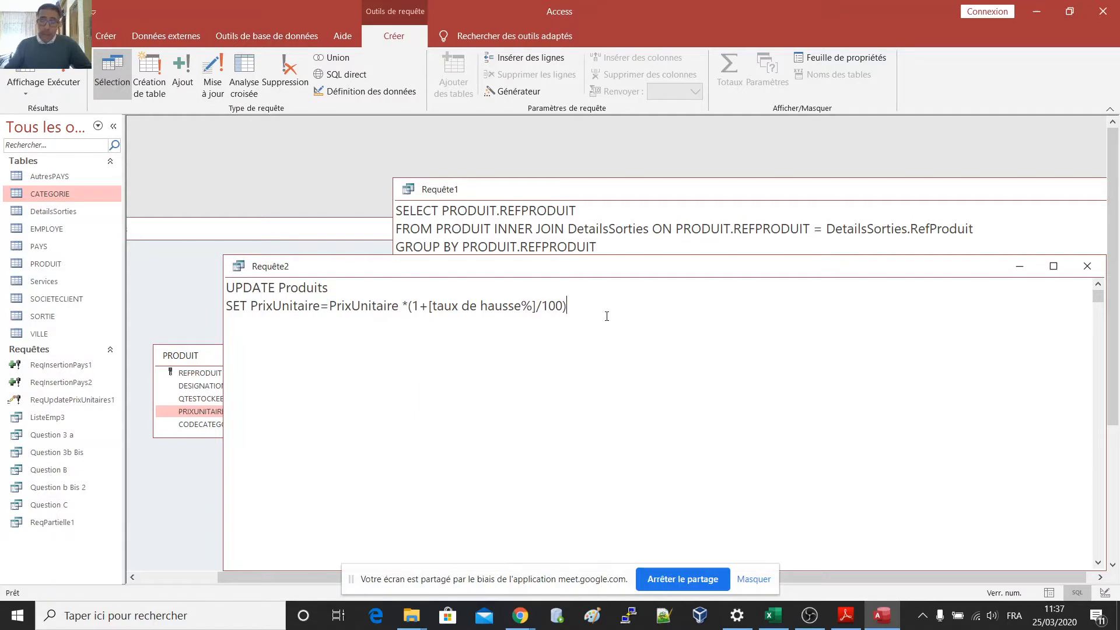
Step: Start a third line with "where Re" after checking the selected PRODUIT.REFPRODUIT field in the Requête1 statement
key("Return")
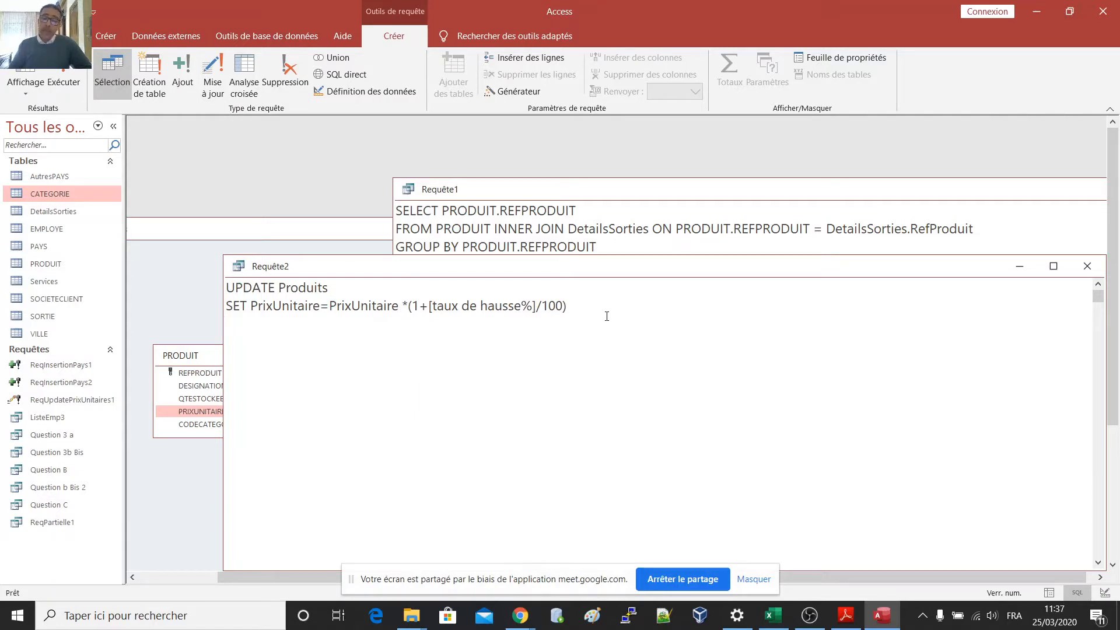
type("where")
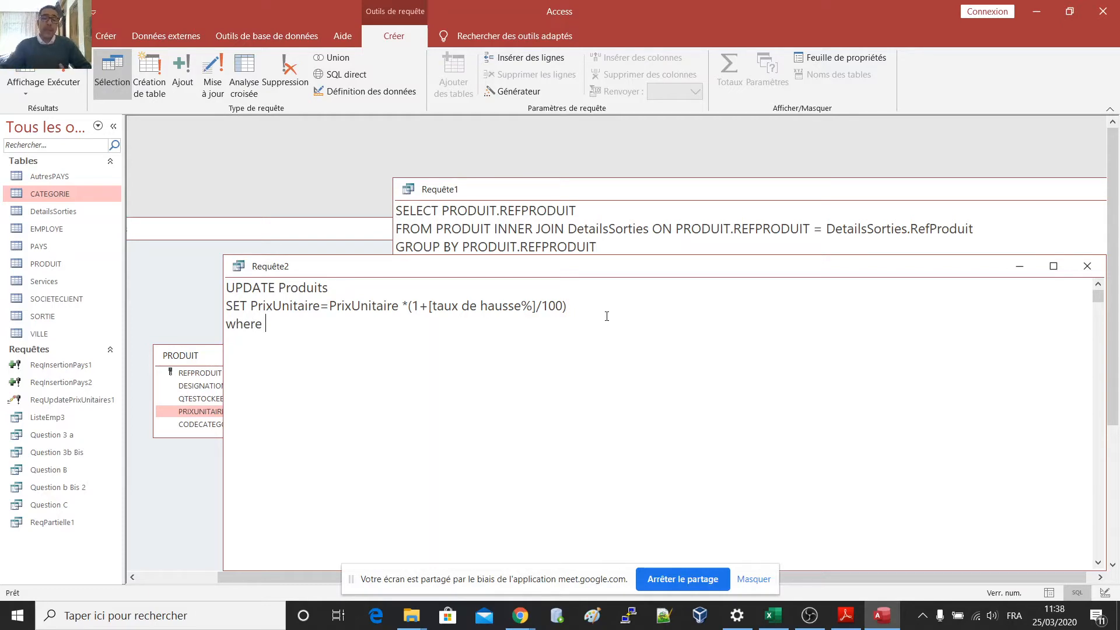
left_click(619, 189)
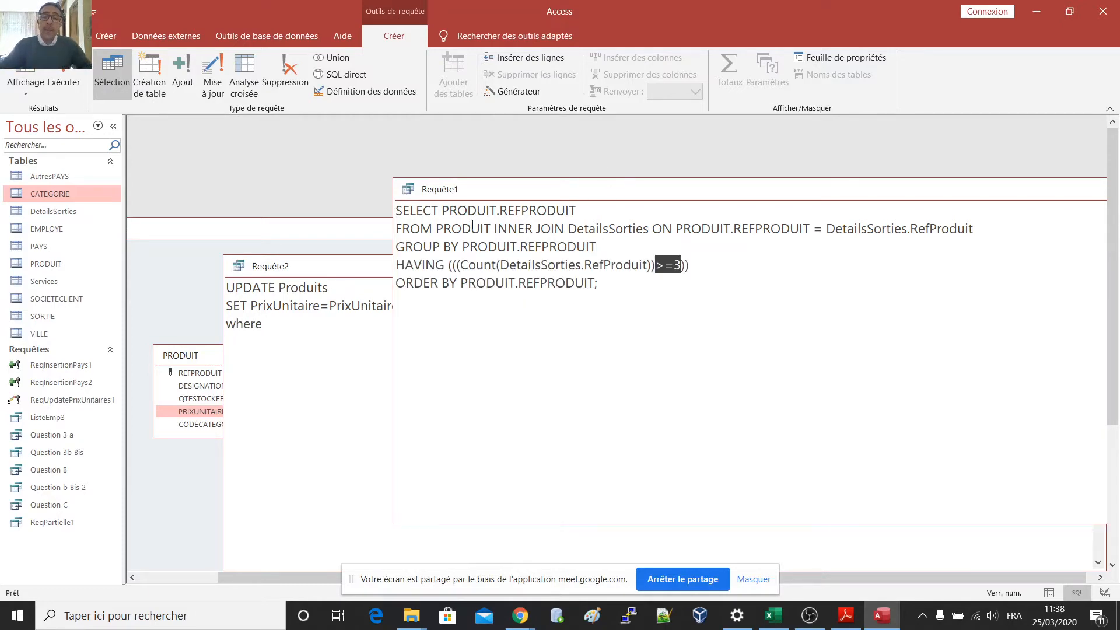
left_click_drag(448, 209, 582, 206)
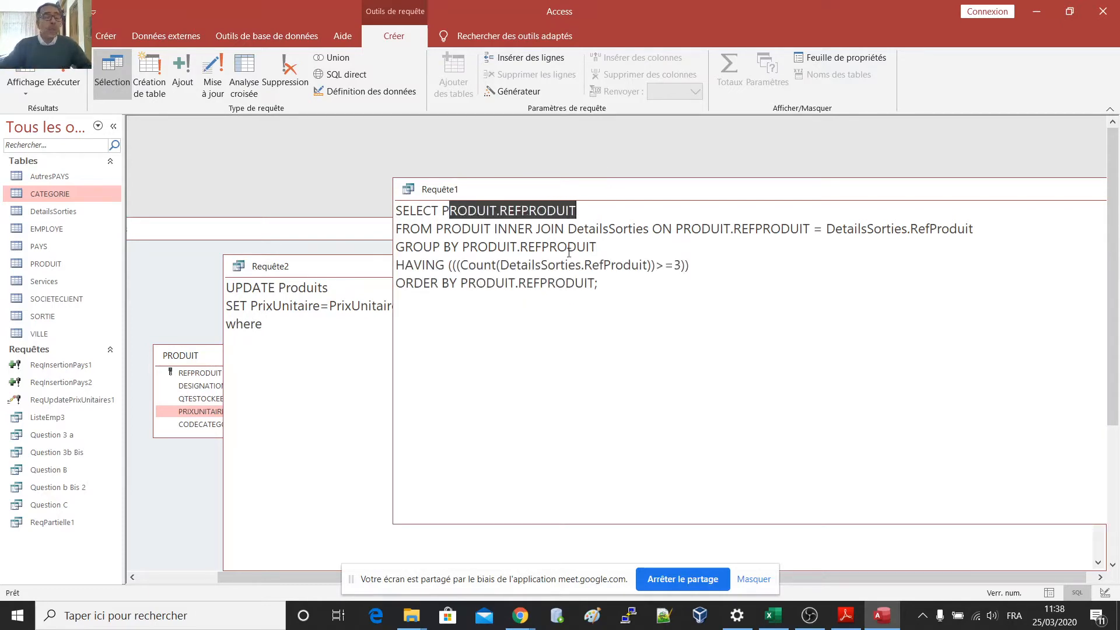
left_click(298, 328)
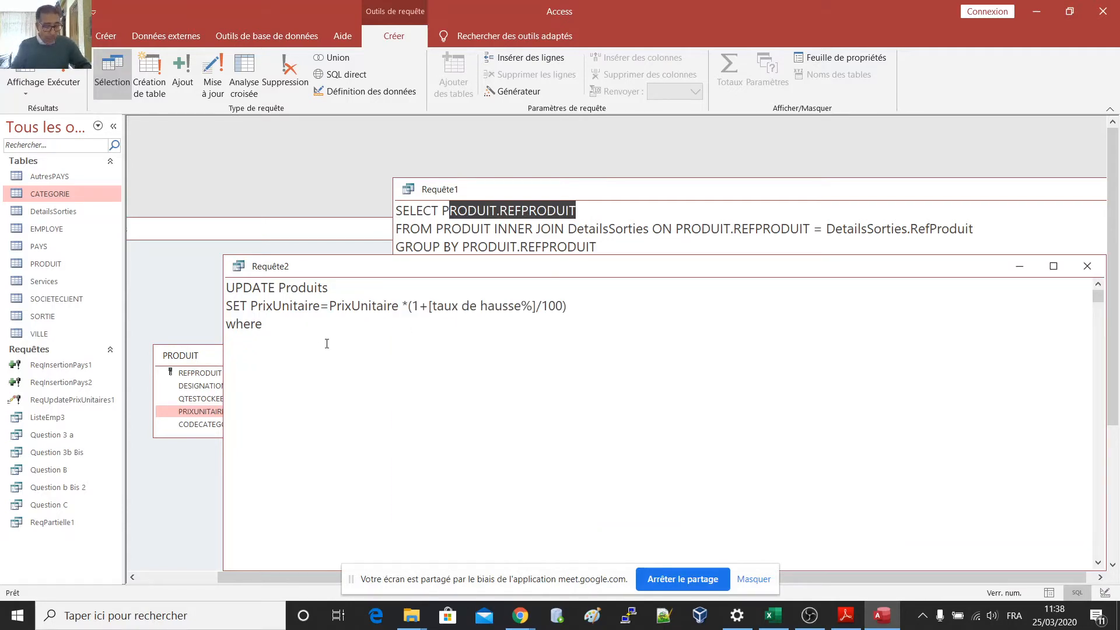
type("Re")
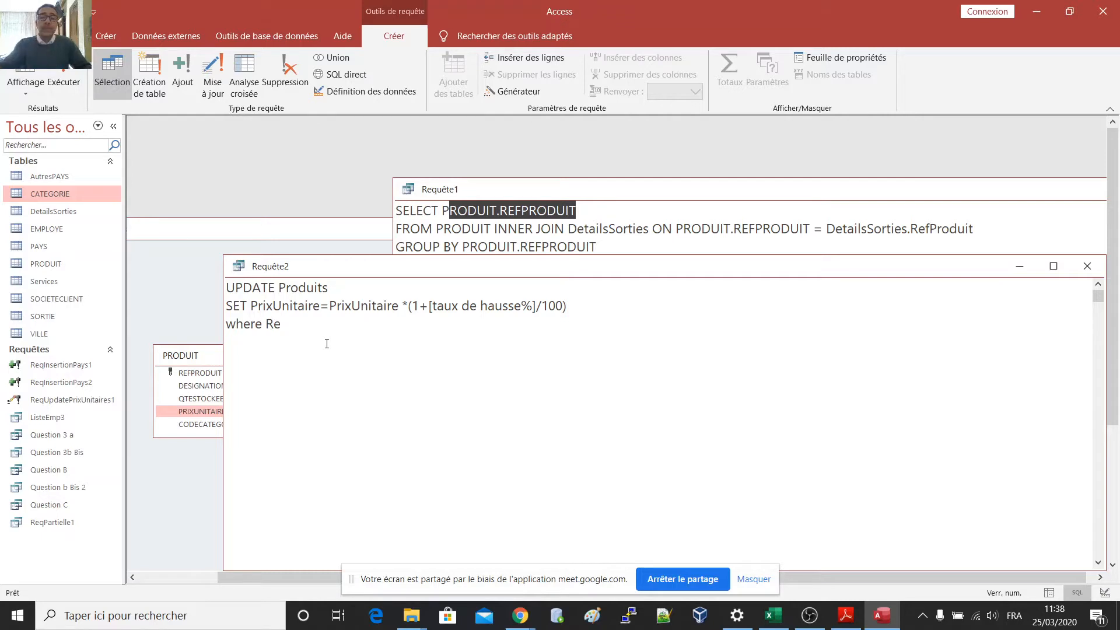
Step: Replace the partial field name with REFPRODUIT copied from Requête1's SELECT line and follow it with "=("
left_click(429, 216)
left_click(516, 224)
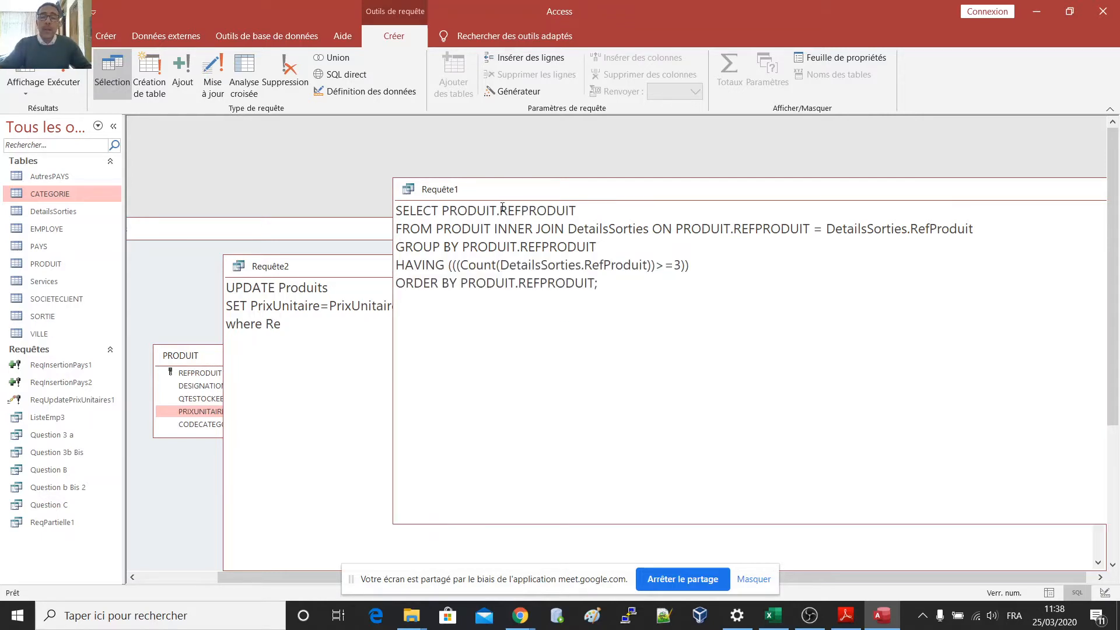
left_click_drag(500, 210, 583, 210)
key("ctrl+c")
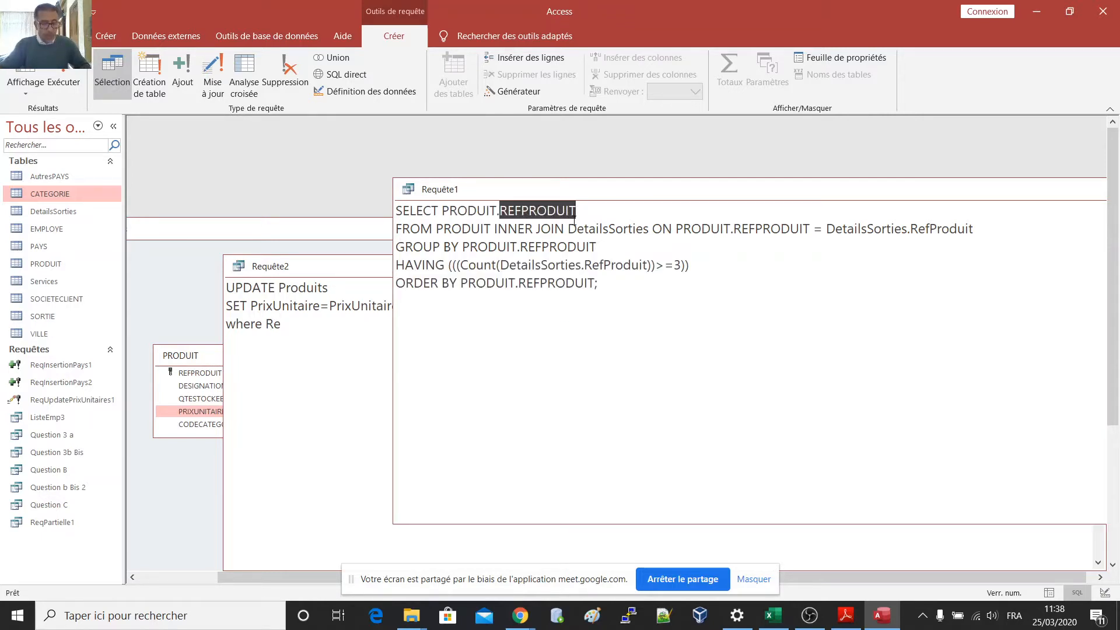
left_click(270, 335)
double_click(273, 324)
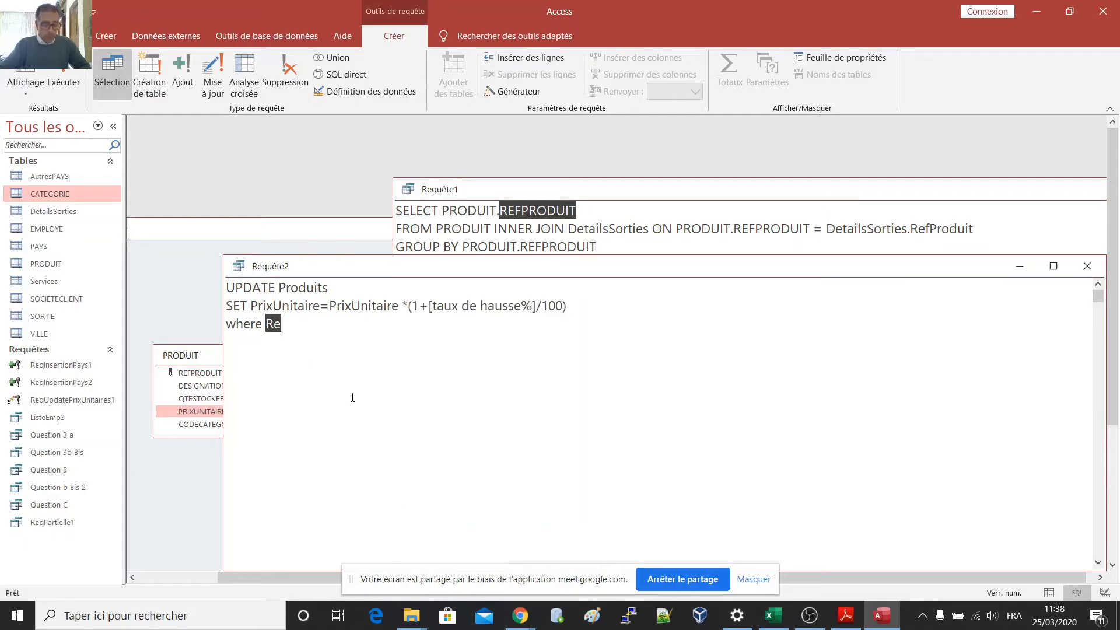
key("ctrl+v")
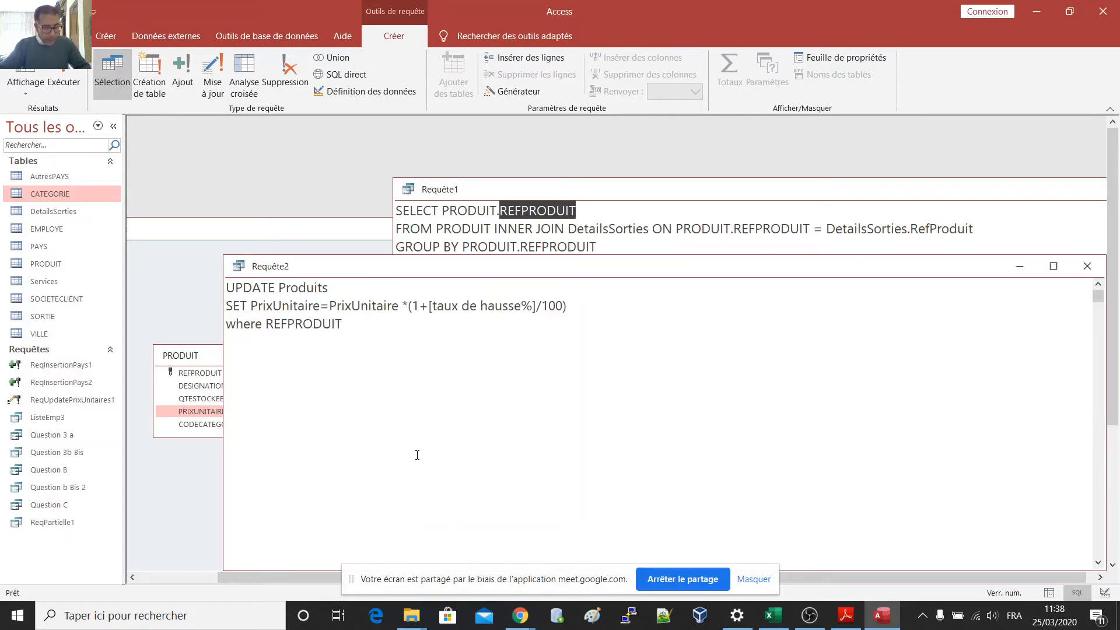
type("=")
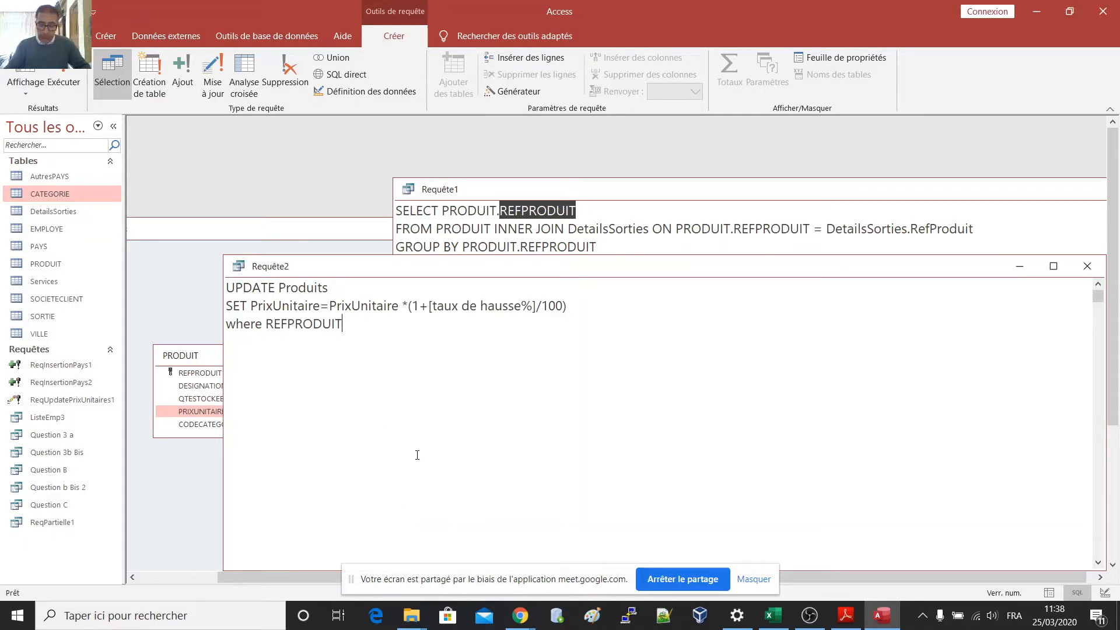
type("(")
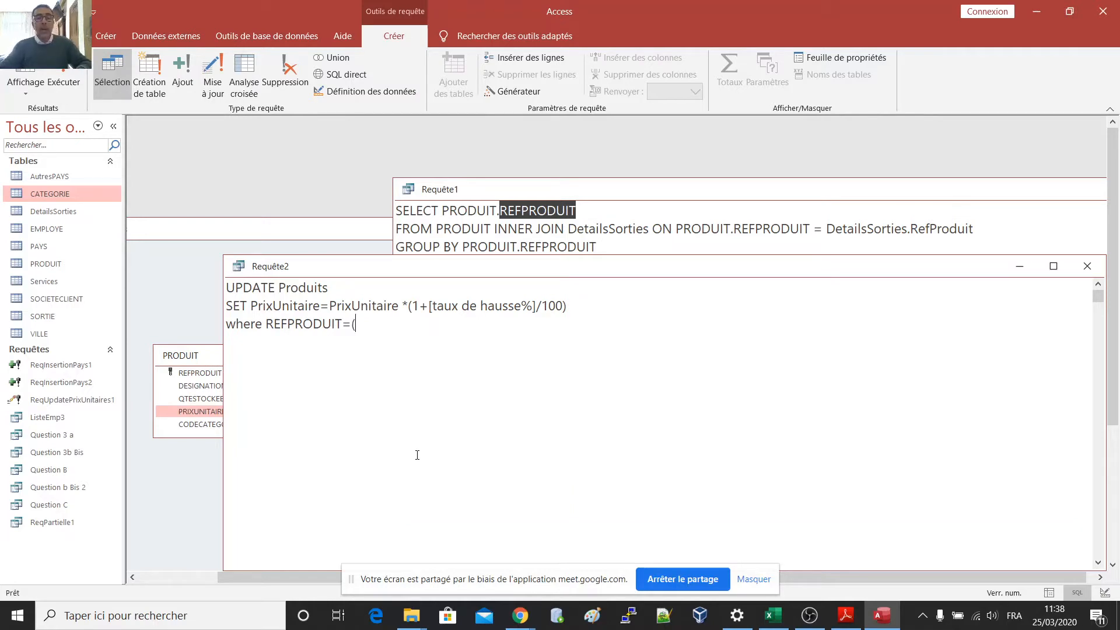
Step: Highlight the whole Requête1 statement for reference, and change the where condition's equality to "in ()"
left_click(431, 211)
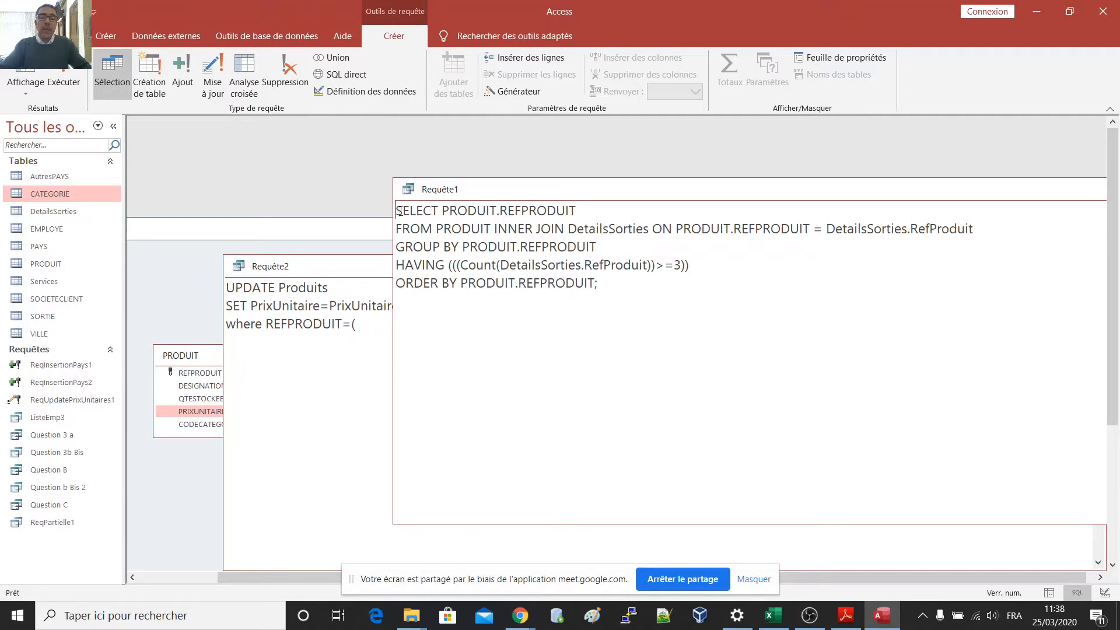
left_click_drag(396, 210, 609, 290)
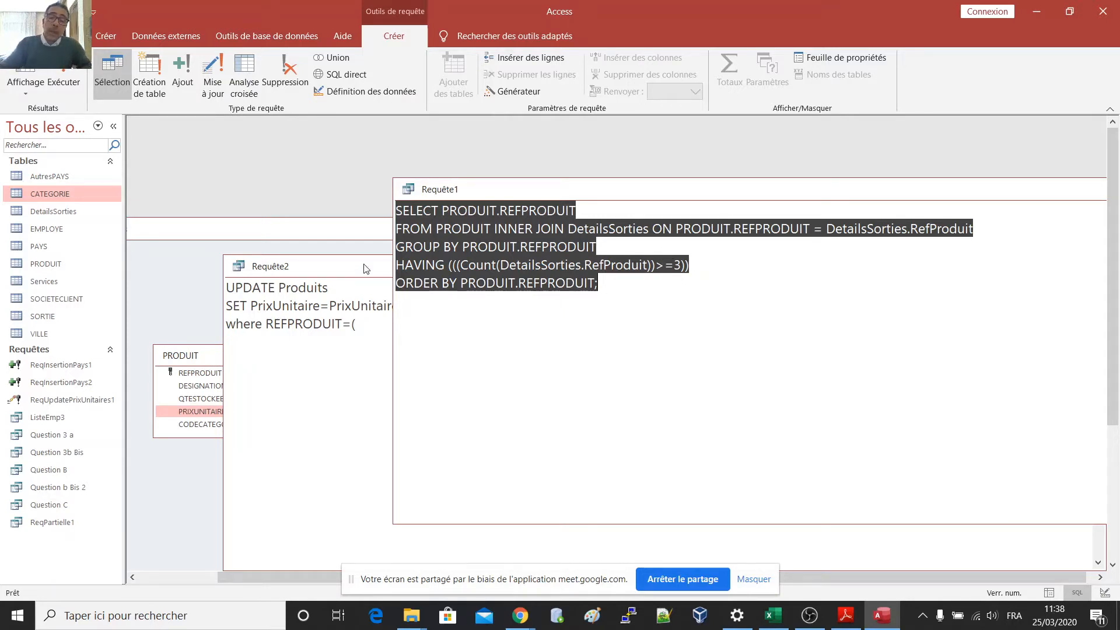
left_click(352, 325)
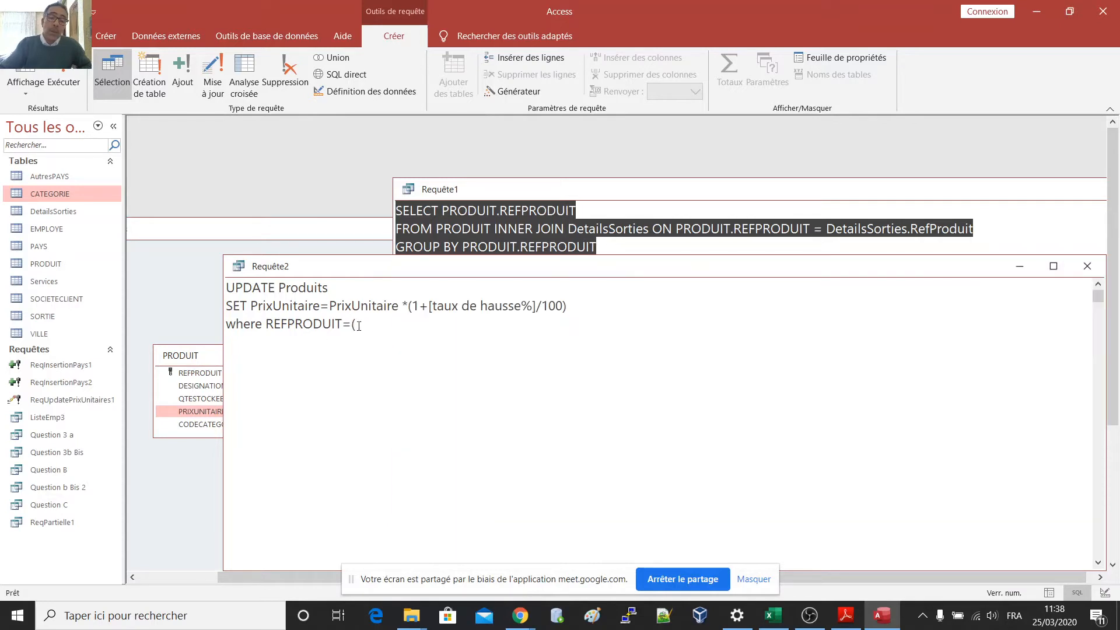
double_click(279, 322)
left_click(362, 325)
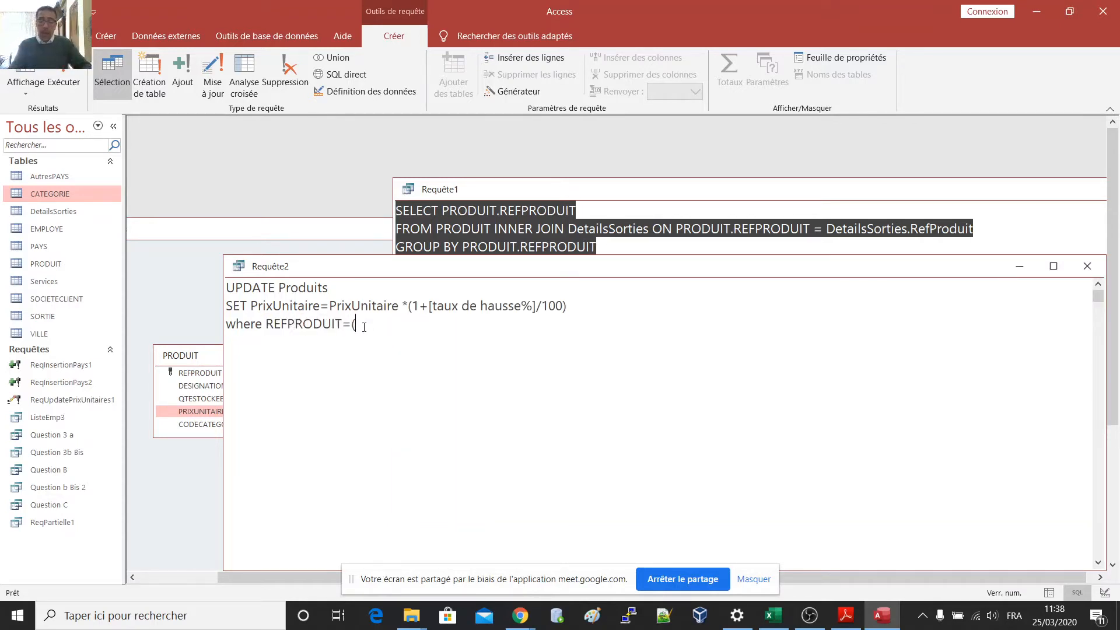
key("BackSpace")
key("BackSpace")
type("in")
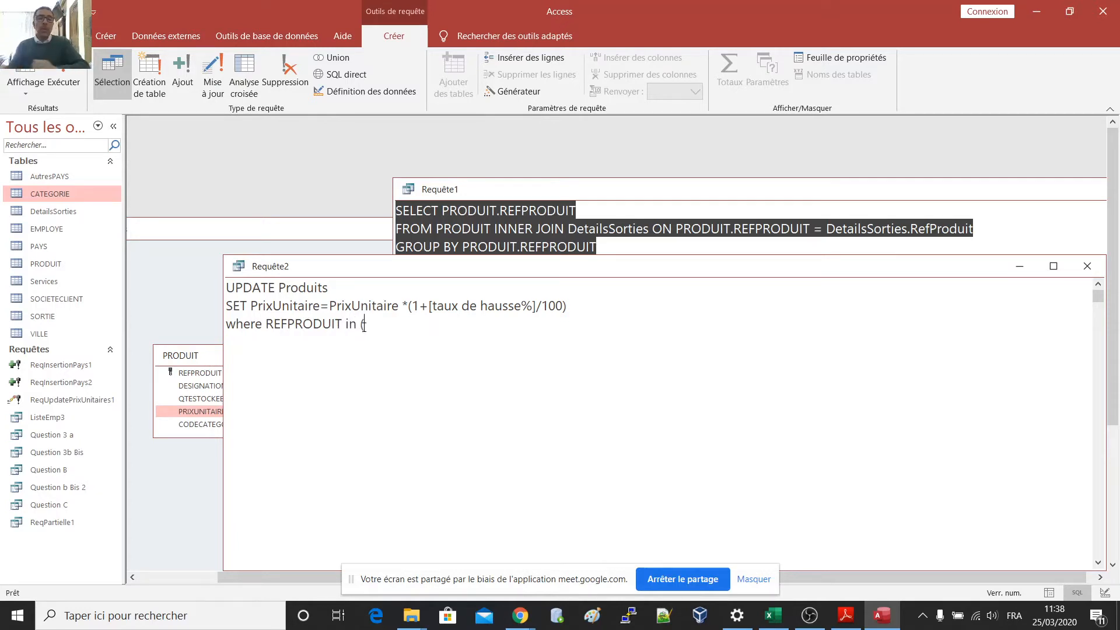
type(" (")
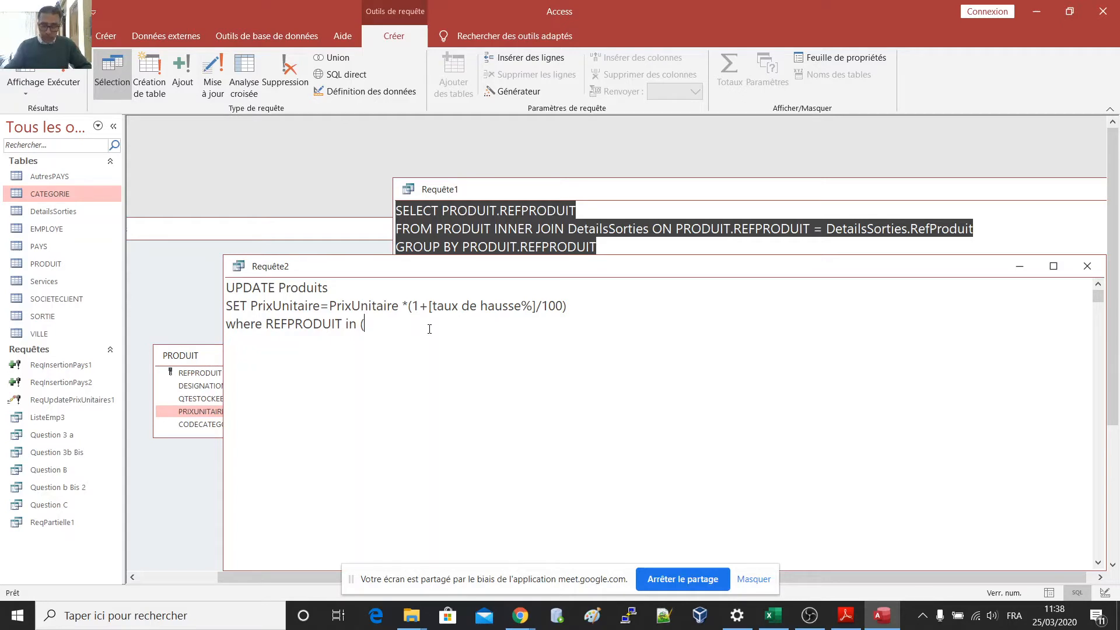
type(")")
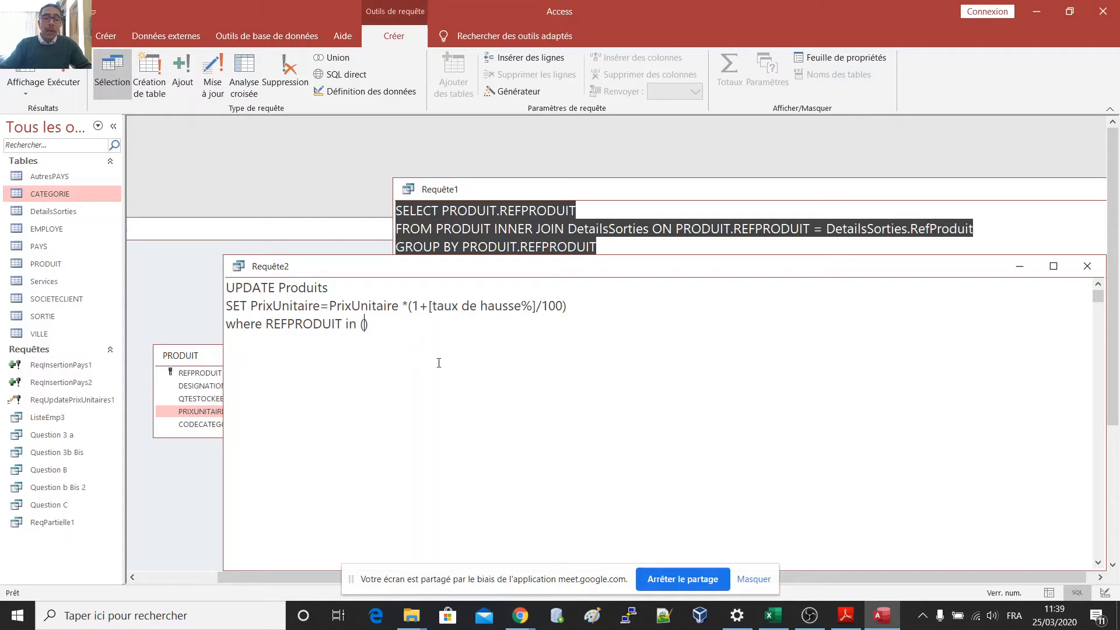
Step: Copy the entire Requête1 SELECT statement into the "in" parentheses as a subquery, replacing its final semicolon with a closing parenthesis
left_click(417, 226)
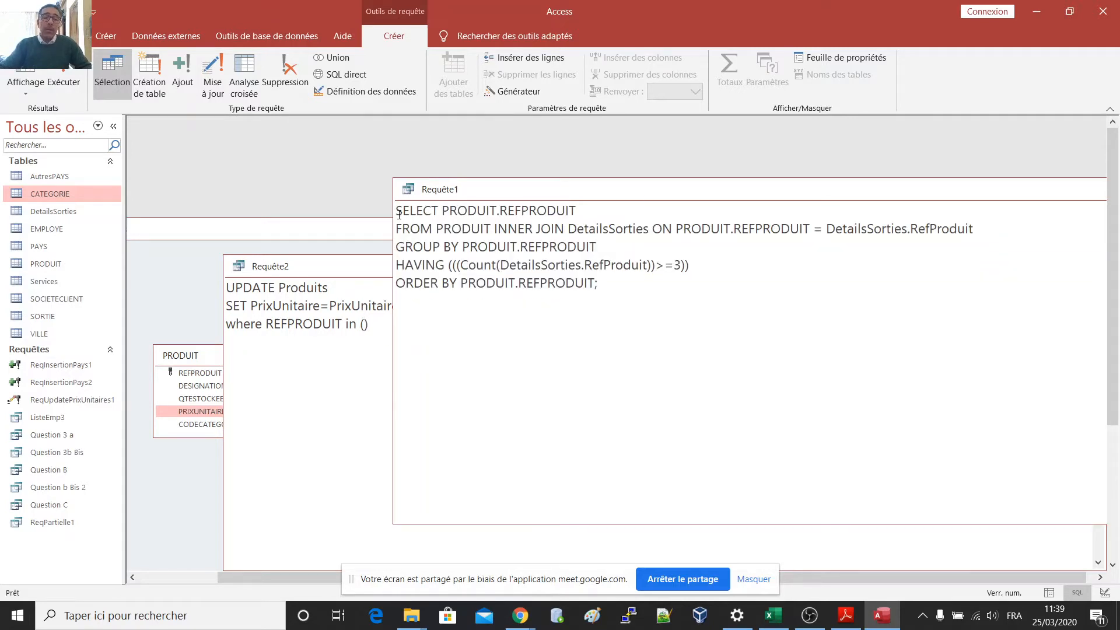
left_click_drag(399, 214, 594, 301)
key("ctrl+c")
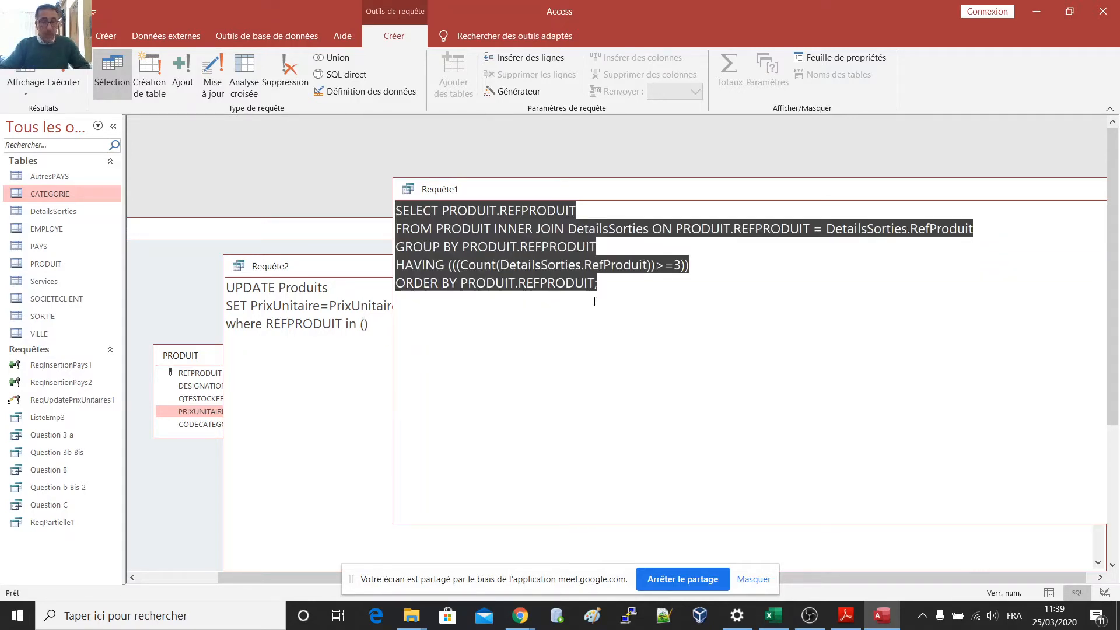
left_click(364, 323)
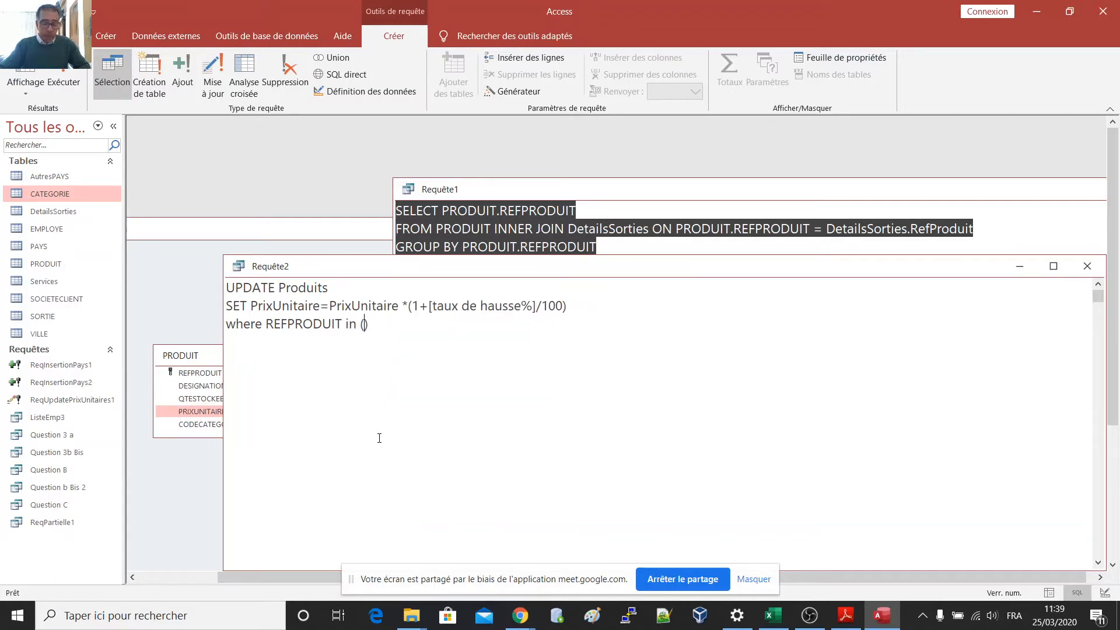
key("ctrl+v")
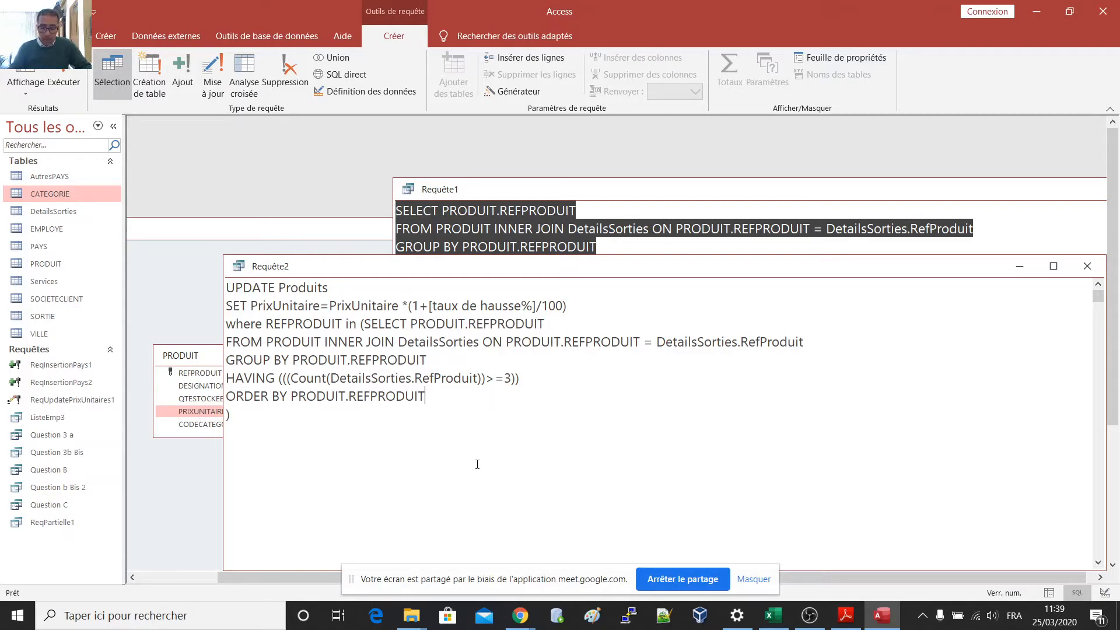
type(")")
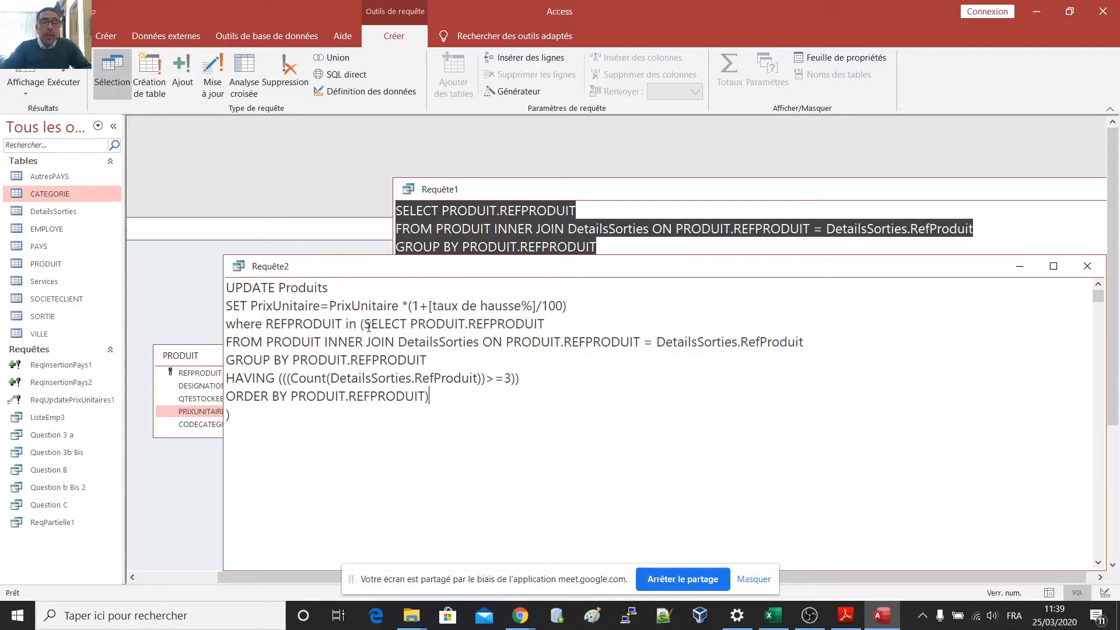
left_click_drag(359, 323, 365, 323)
left_click(455, 398)
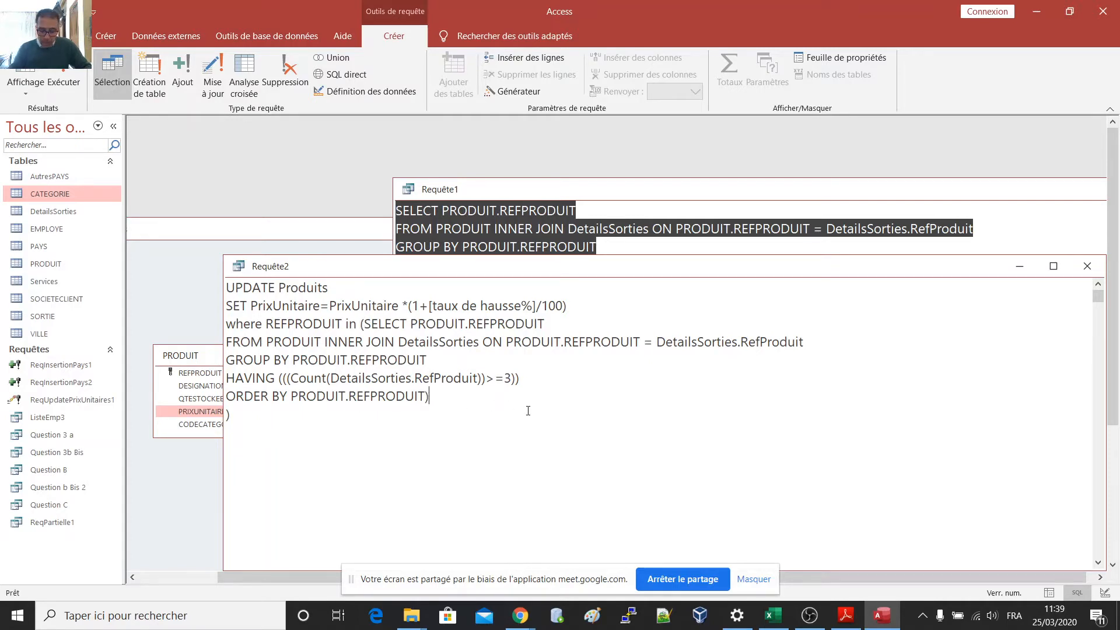
Step: Remove the duplicate closing parenthesis after the Requête2 subquery, keeping a single one on its own line below ORDER BY
key("BackSpace")
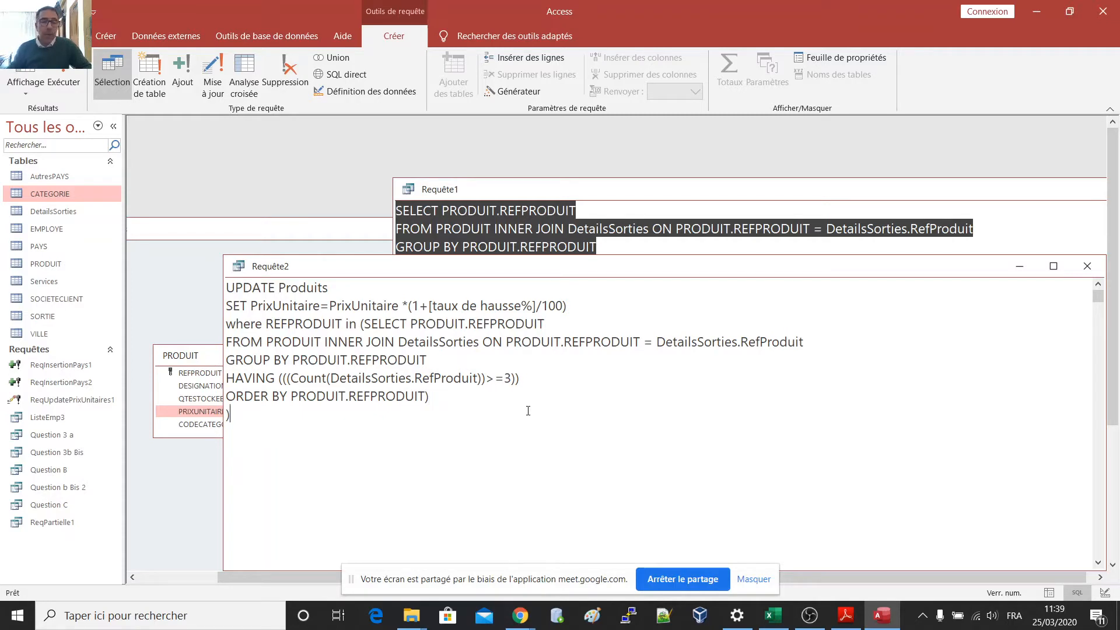
key("BackSpace")
key("BackSpace")
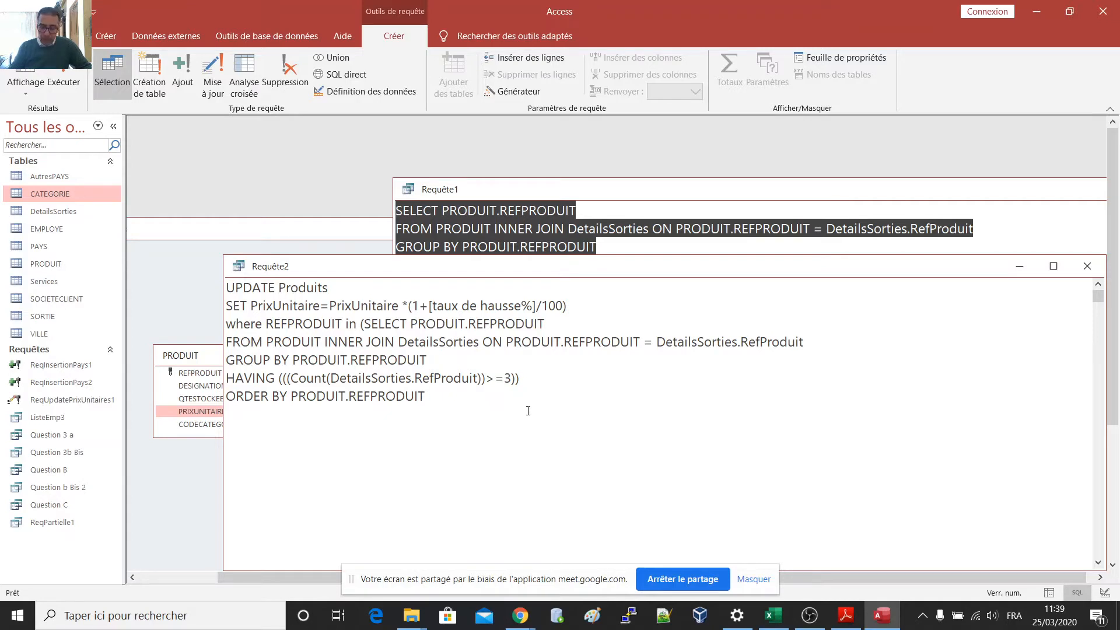
type(")")
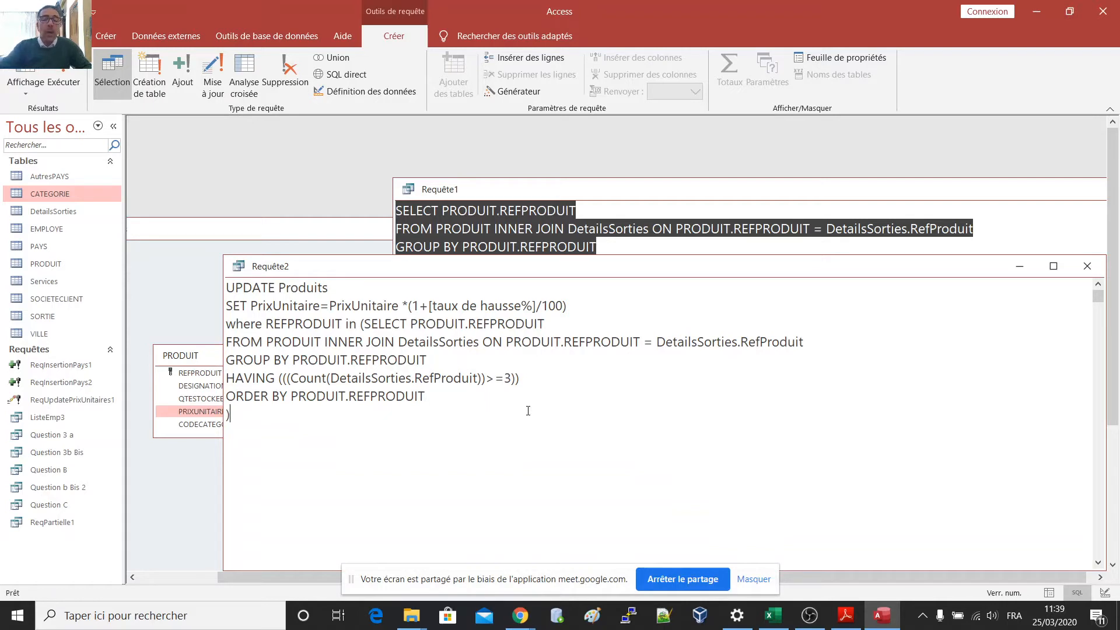
Step: Indent the subquery's FROM, GROUP BY, HAVING and ORDER BY lines under its SELECT, and align the closing parenthesis with the opening one
left_click(226, 341)
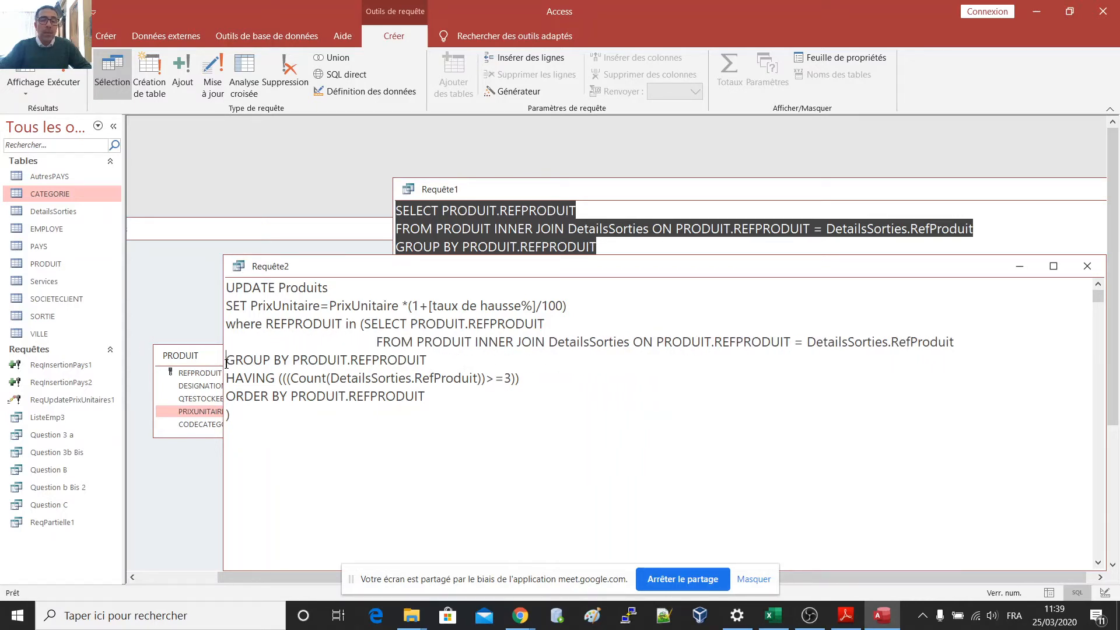
left_click(226, 360)
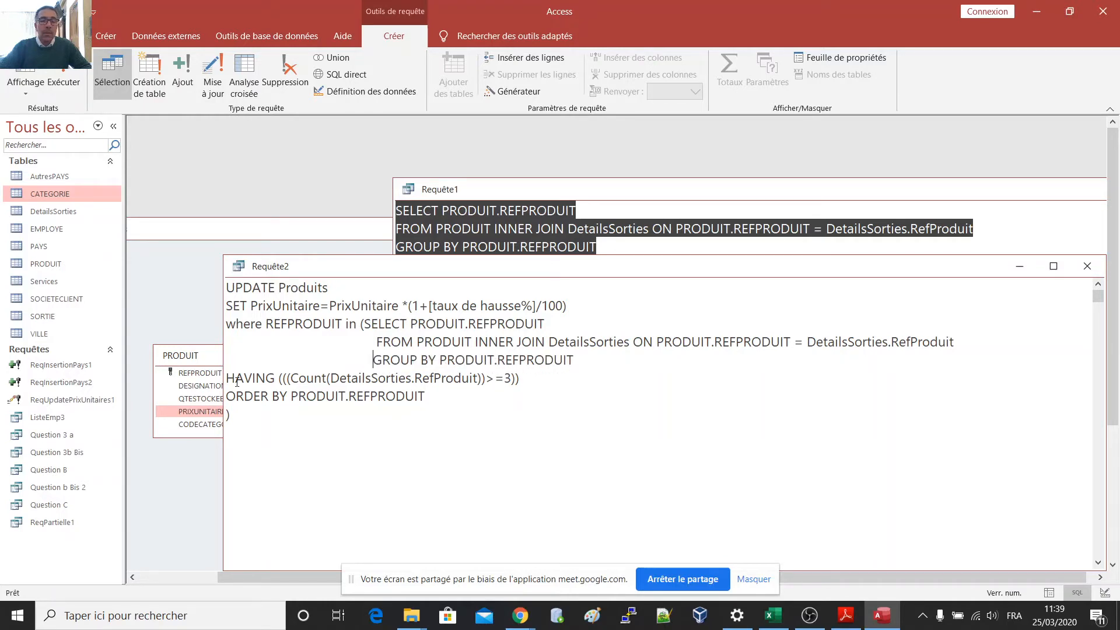
left_click(227, 378)
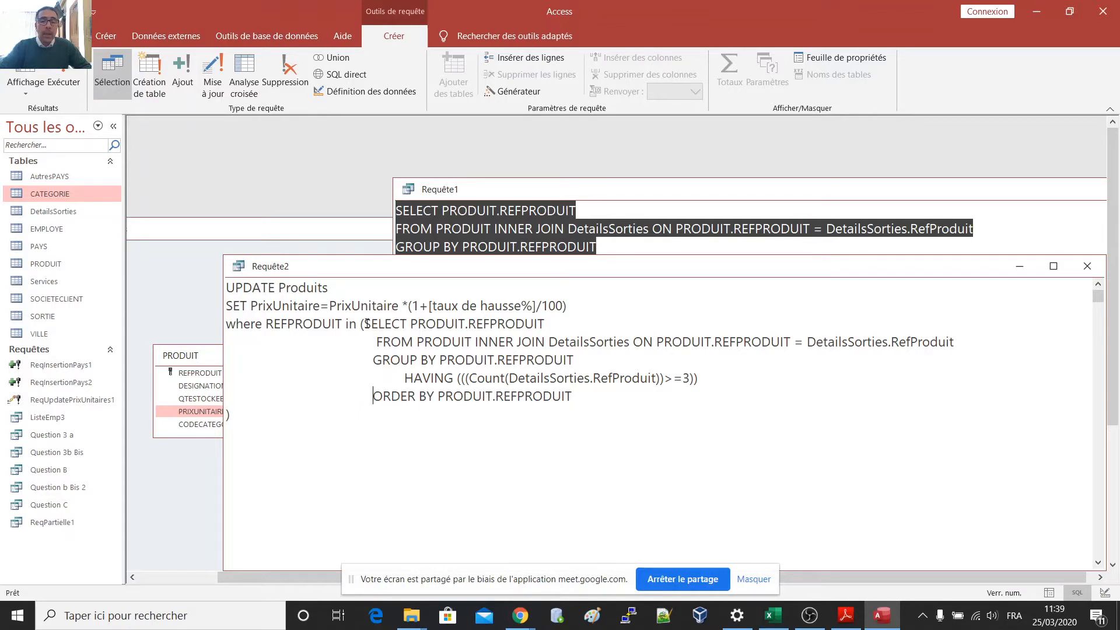
left_click(375, 358)
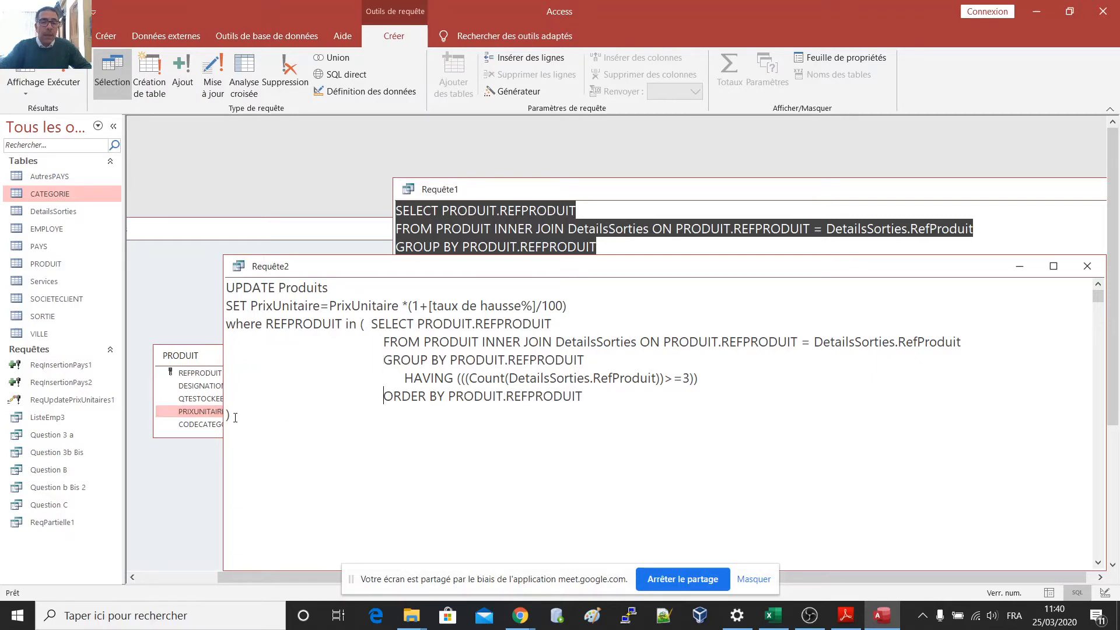
key("Down")
key("Home")
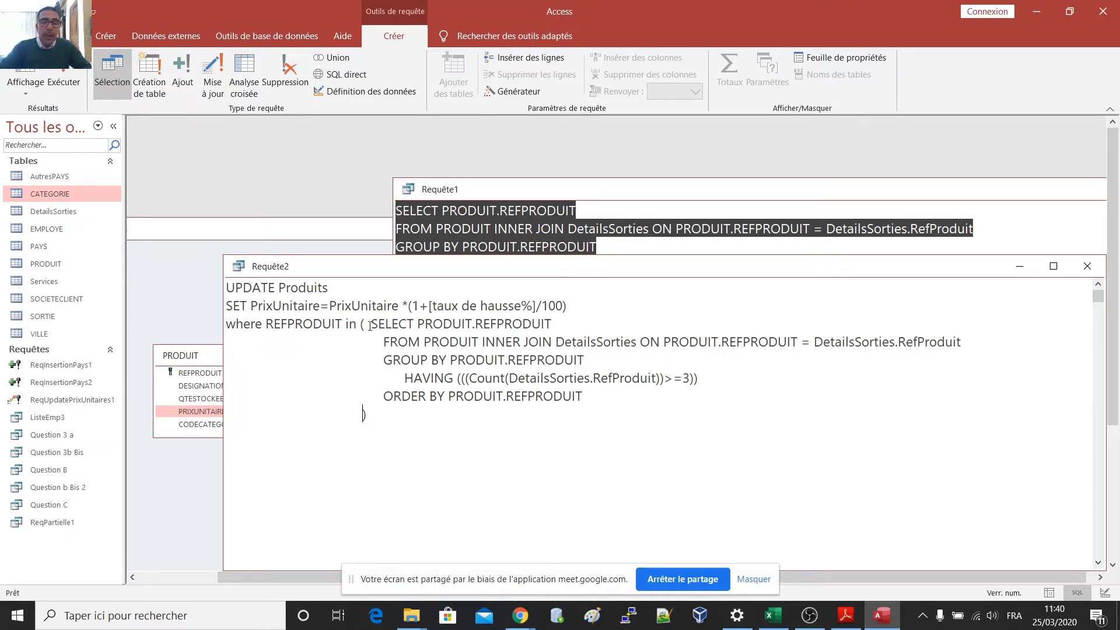
Step: Review the subquery and the where clause, and end the Requête2 statement with a semicolon on its own line
left_click_drag(370, 326, 586, 392)
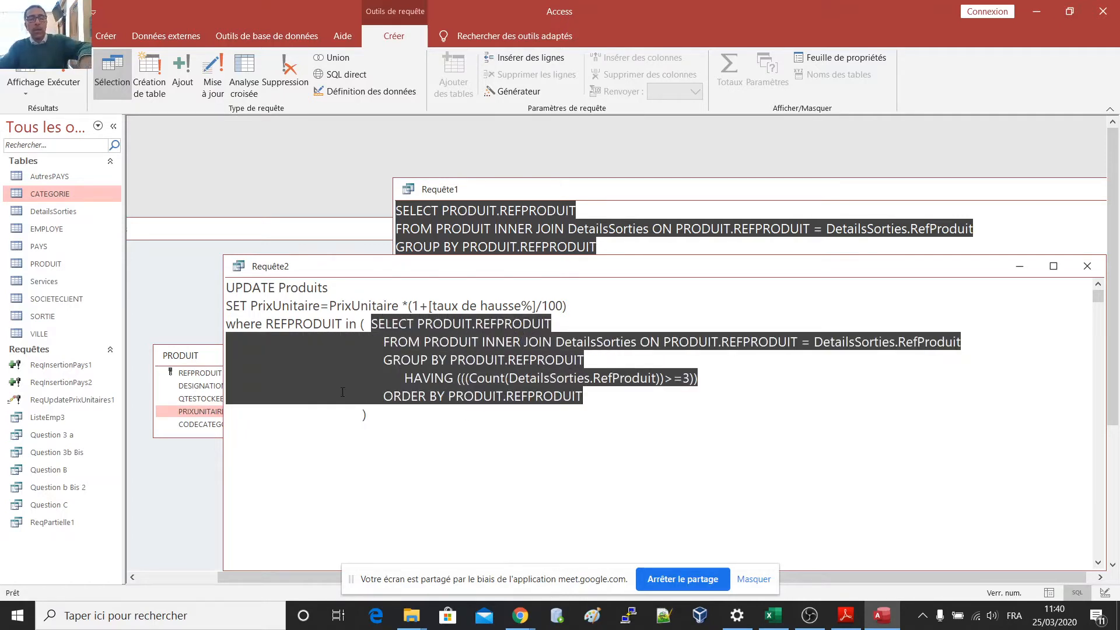
left_click(283, 324)
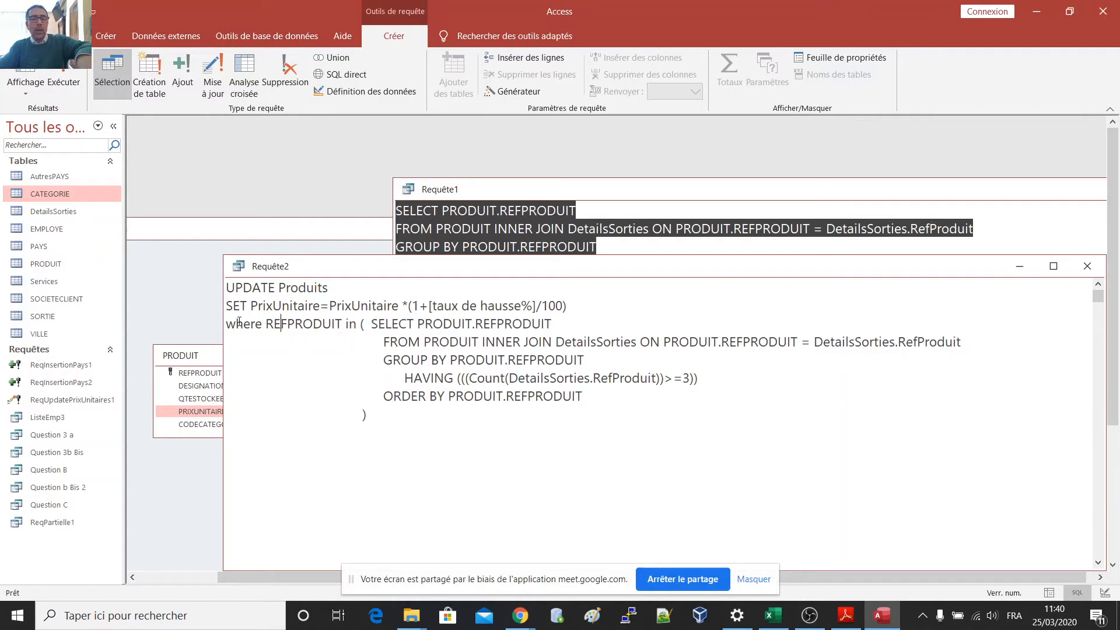
double_click(244, 323)
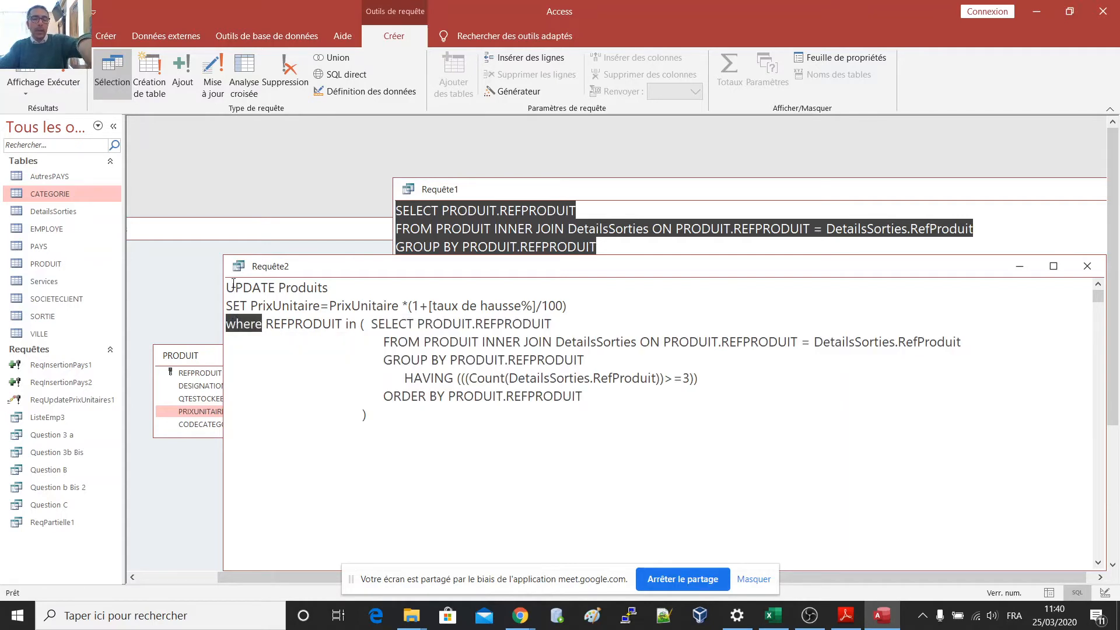
left_click(392, 413)
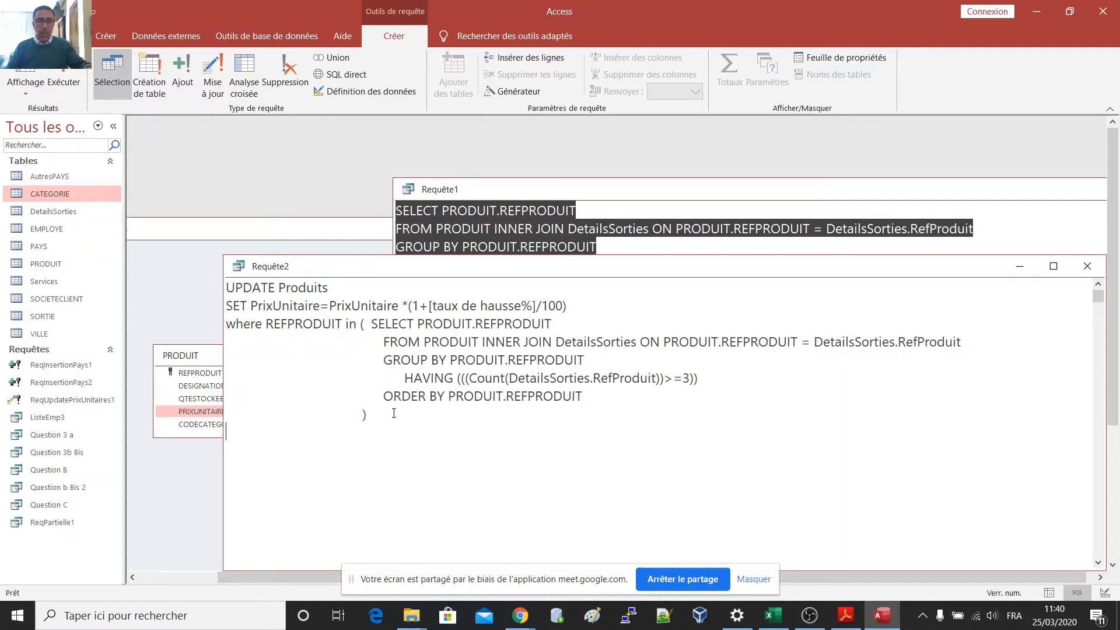
key("Return")
type(";")
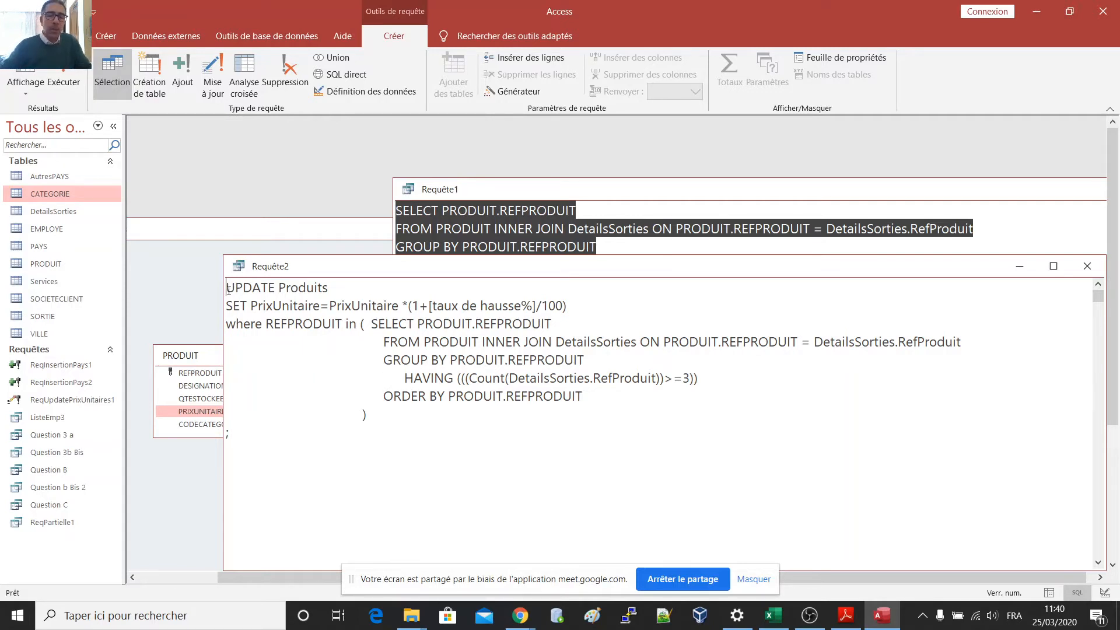
Step: Compare the subquery inside the Requête2 update statement with the original Requête1 statement, moving the Requête1 window aside
left_click_drag(229, 288, 387, 445)
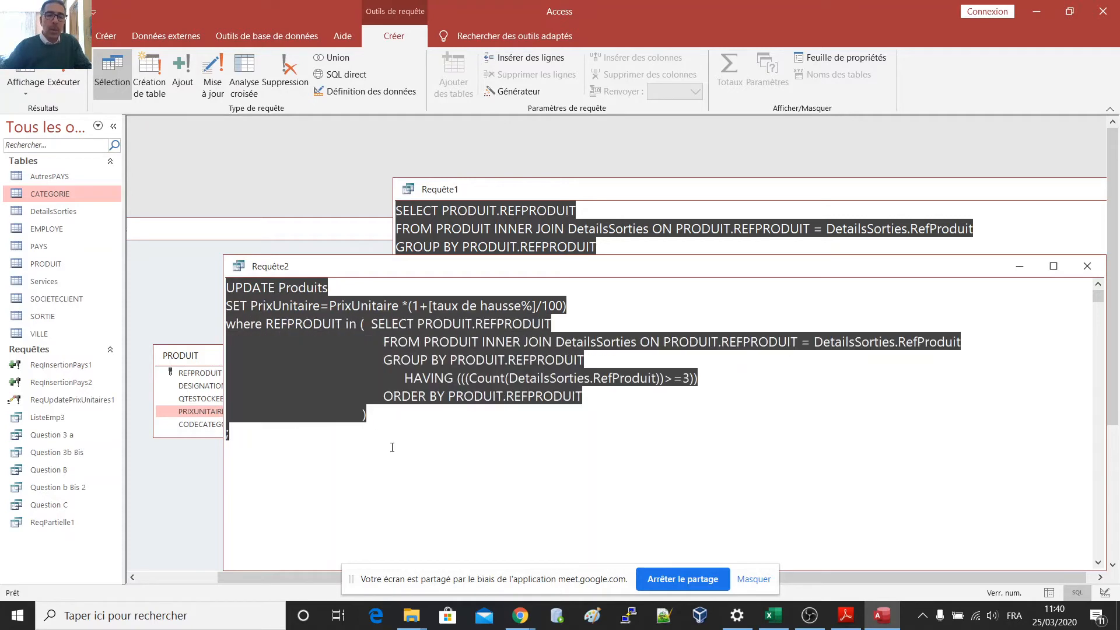
left_click(431, 366)
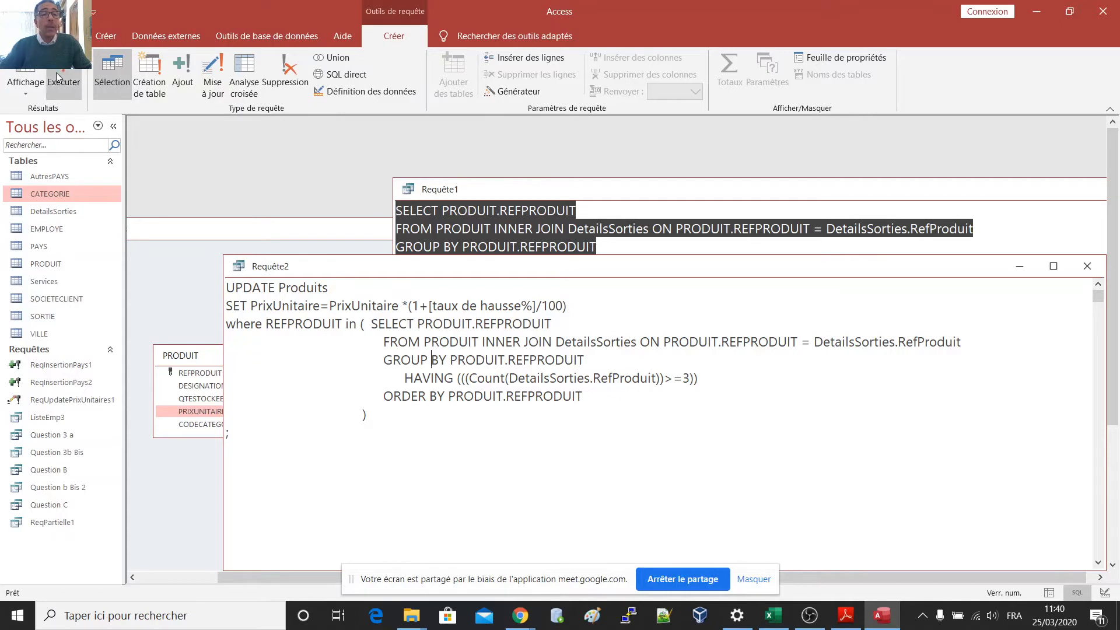
left_click(555, 202)
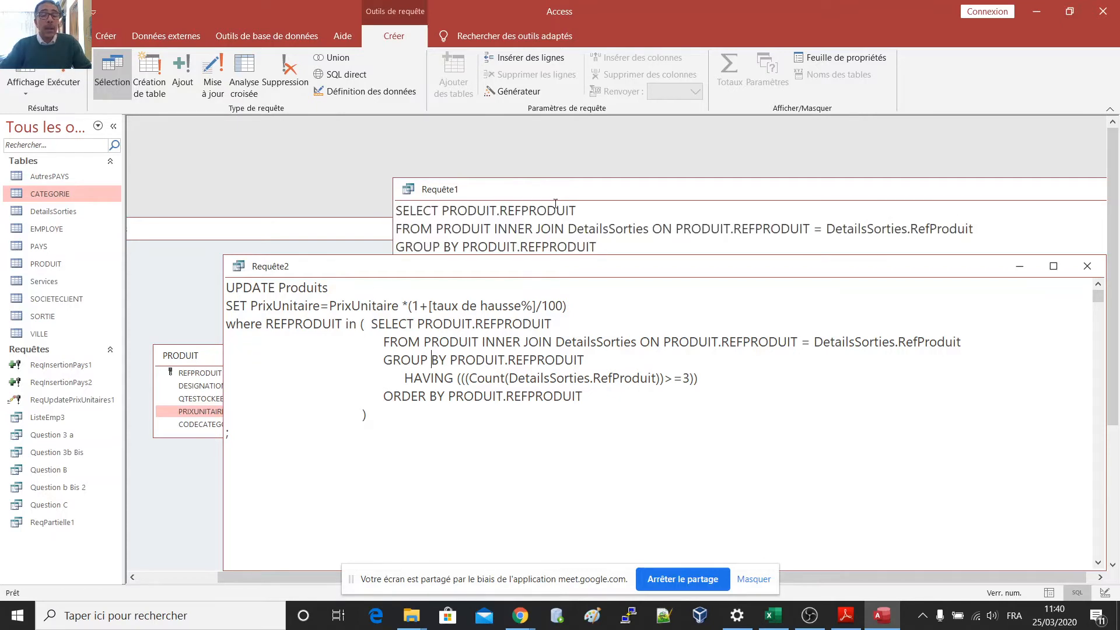
left_click(506, 193)
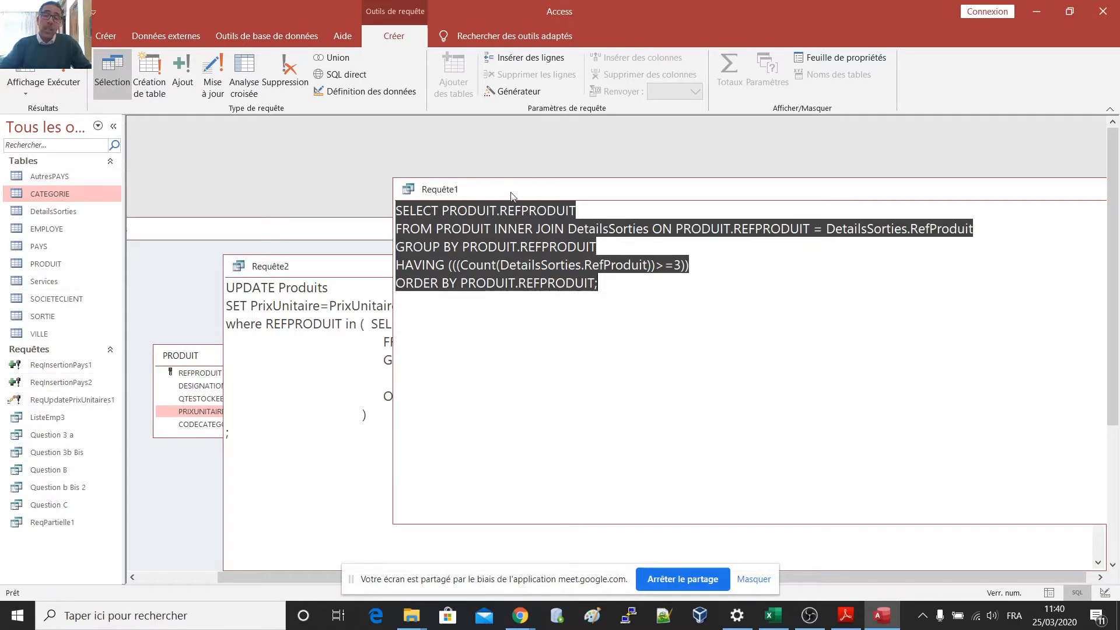
left_click_drag(511, 197, 626, 224)
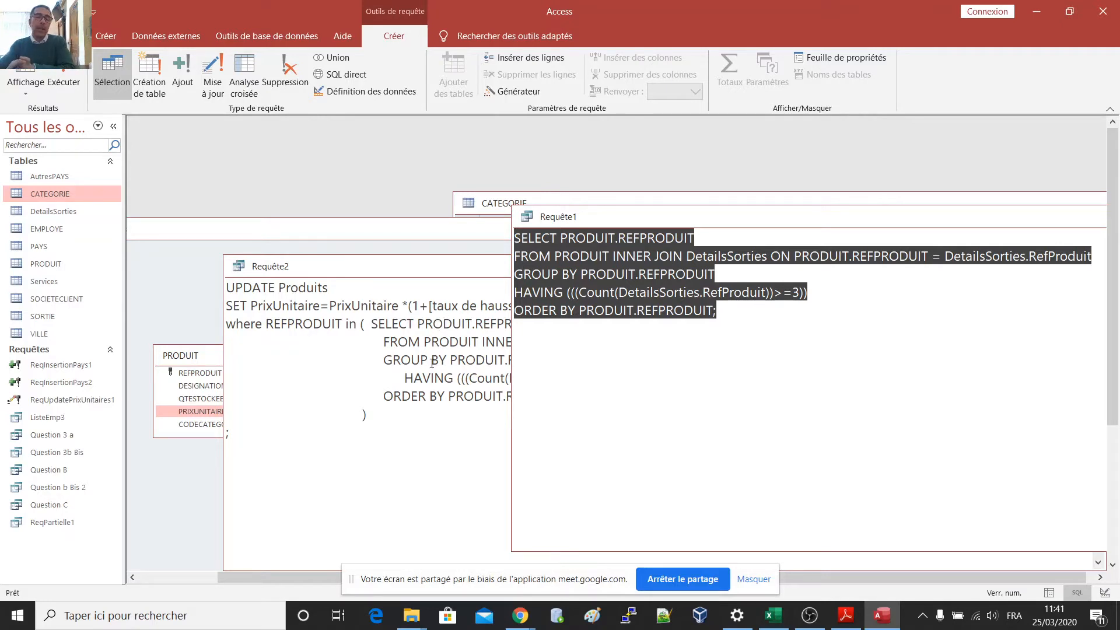
left_click(392, 325)
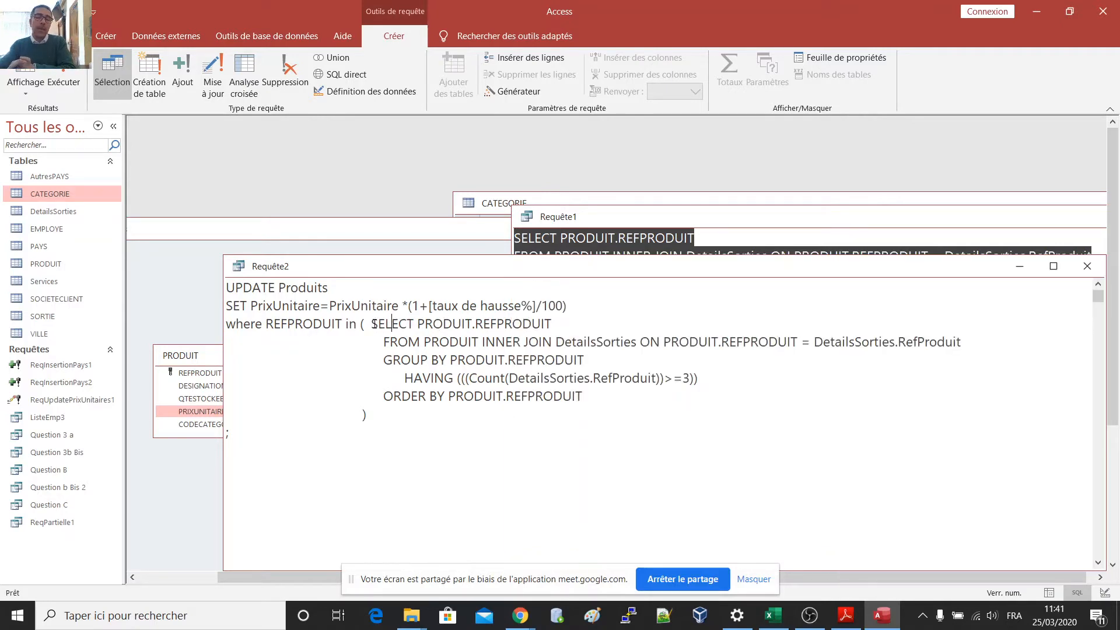
left_click_drag(373, 324, 592, 394)
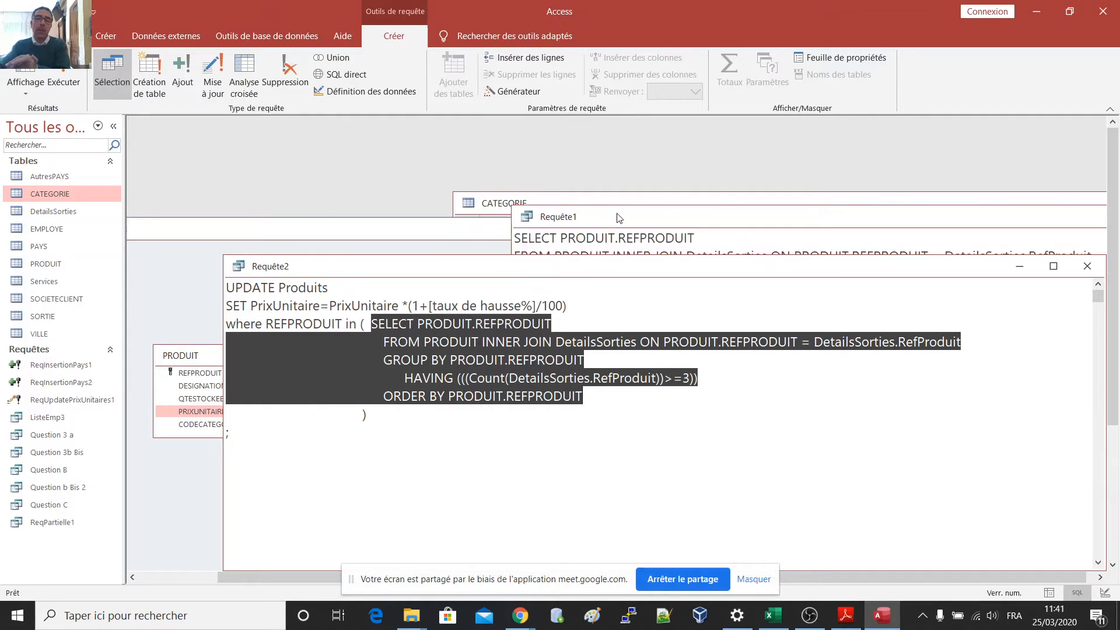
left_click_drag(618, 220, 616, 182)
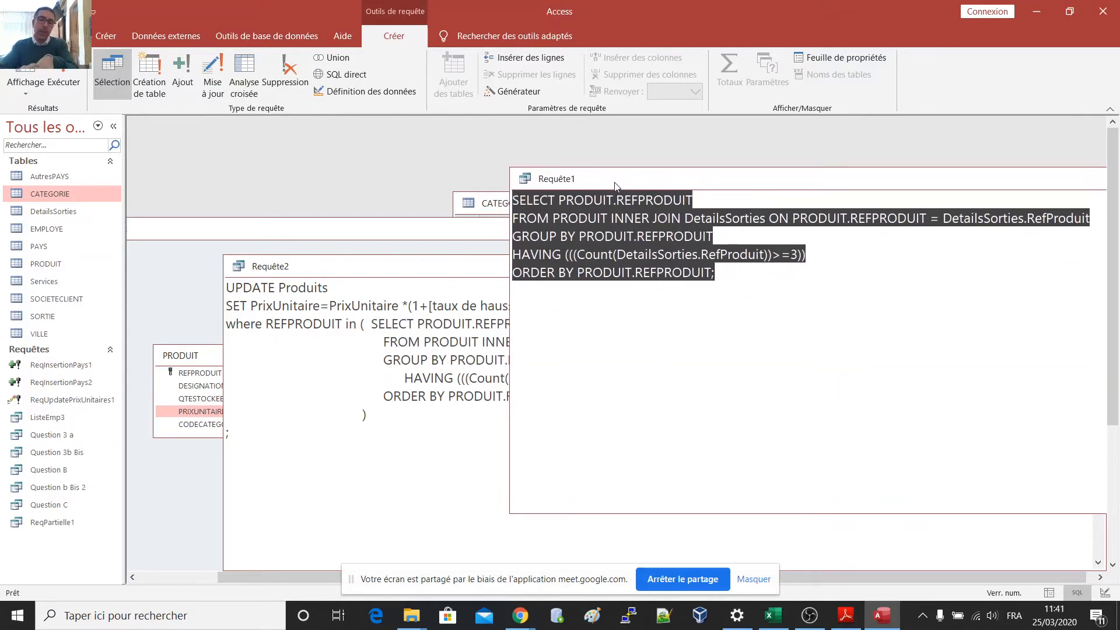
left_click_drag(618, 182, 645, 167)
left_click(383, 415)
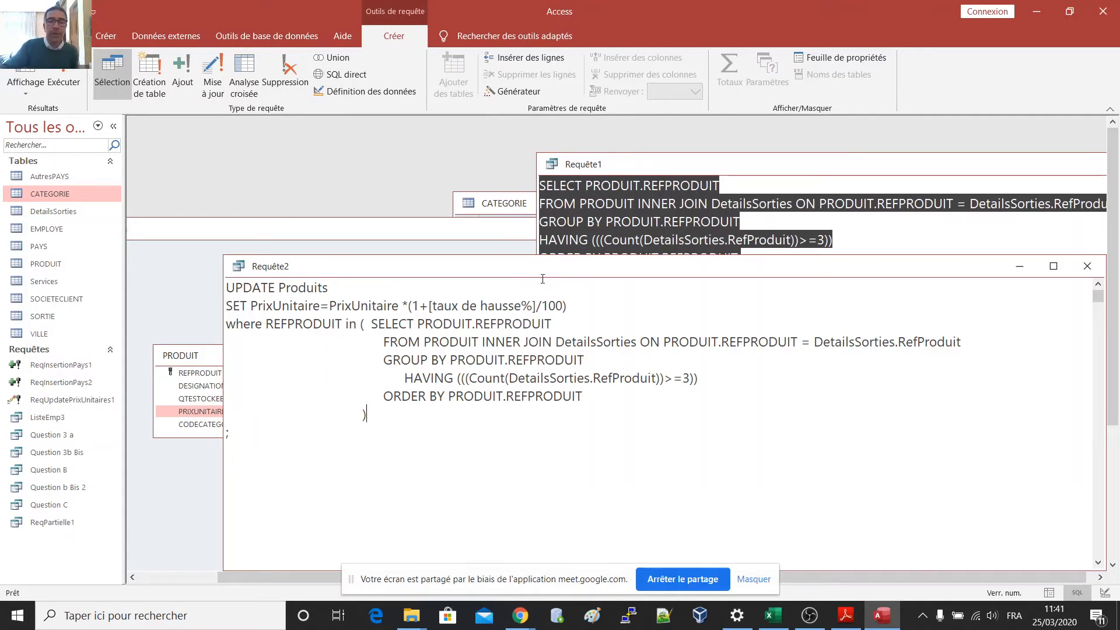
Step: Bring the Requête1 window forward and run the query to see which product references it returns
left_click(617, 168)
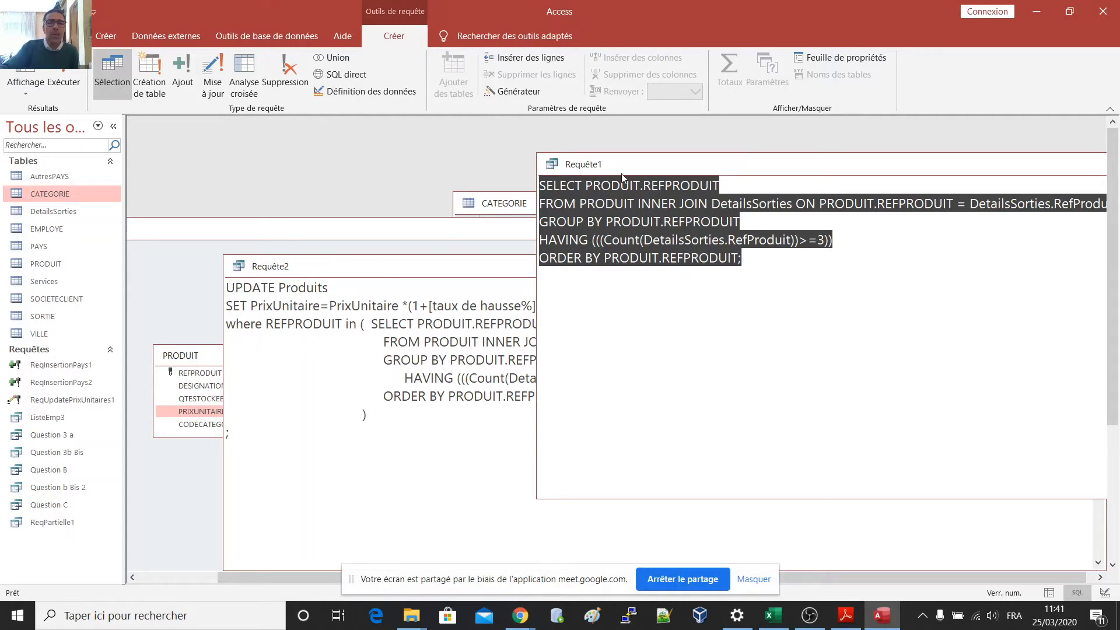
left_click_drag(621, 173, 565, 176)
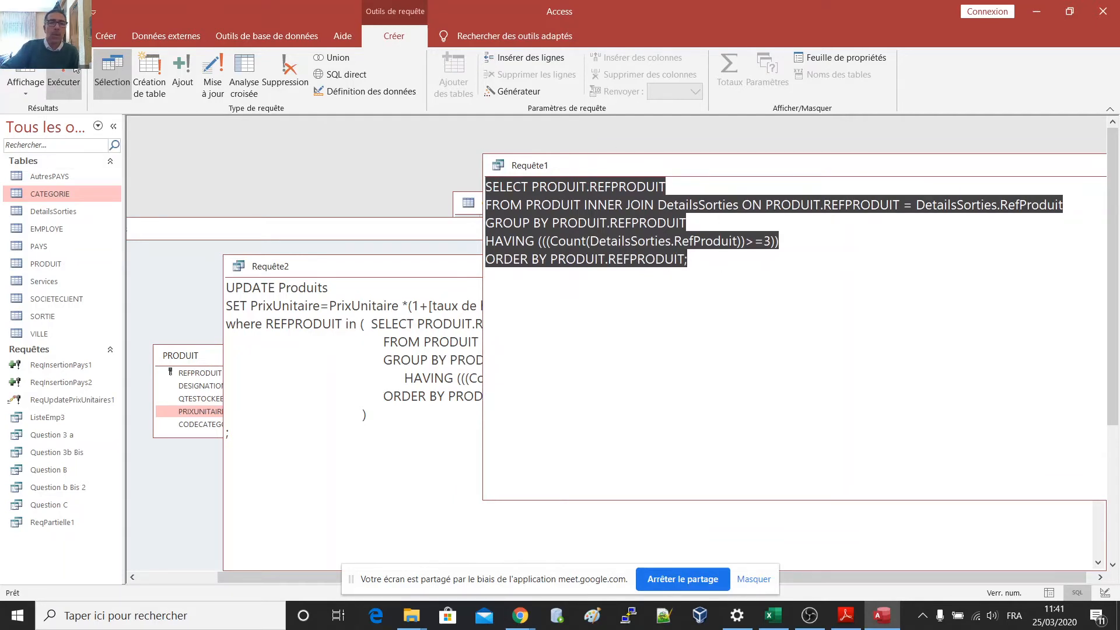
left_click(44, 76)
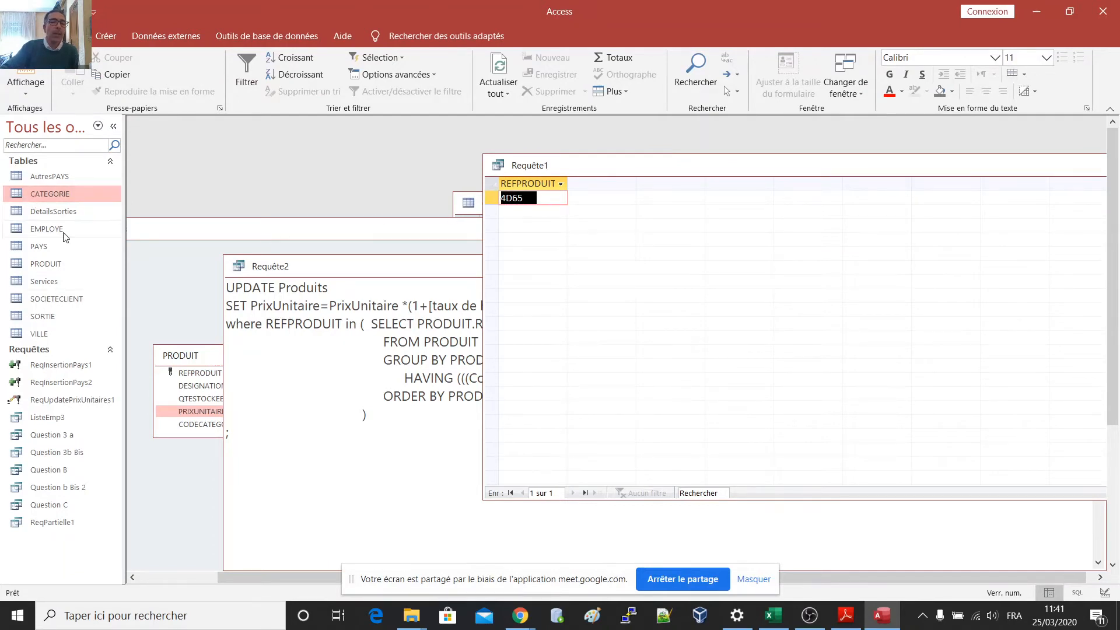
Step: Open the PRODUIT table and widen its CODECATEGORIE filter from CPU to all categories
double_click(47, 264)
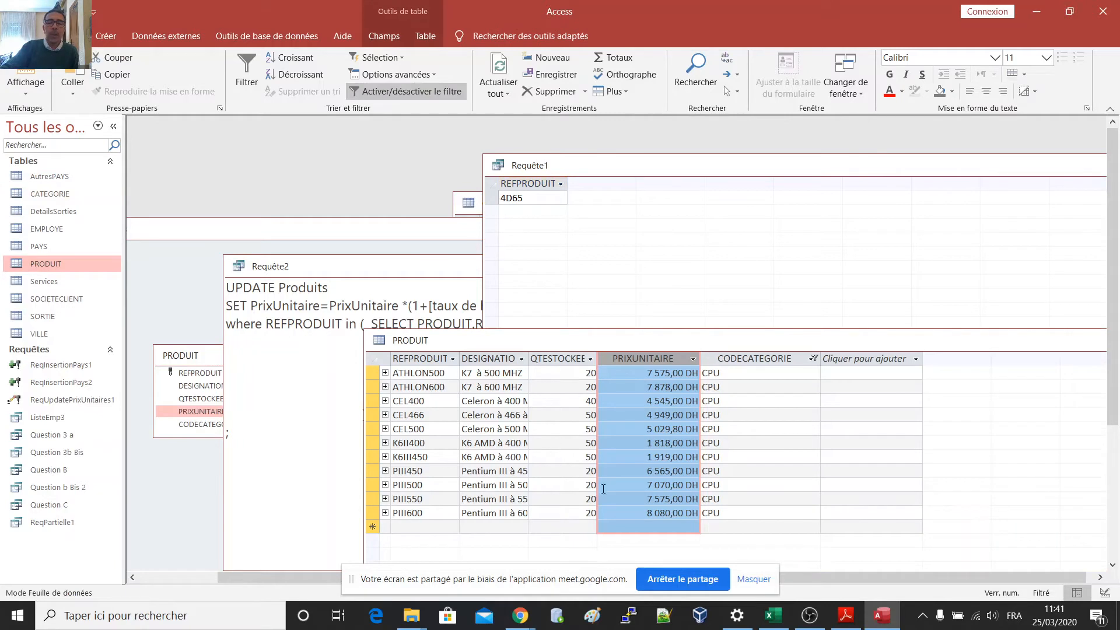
left_click(813, 358)
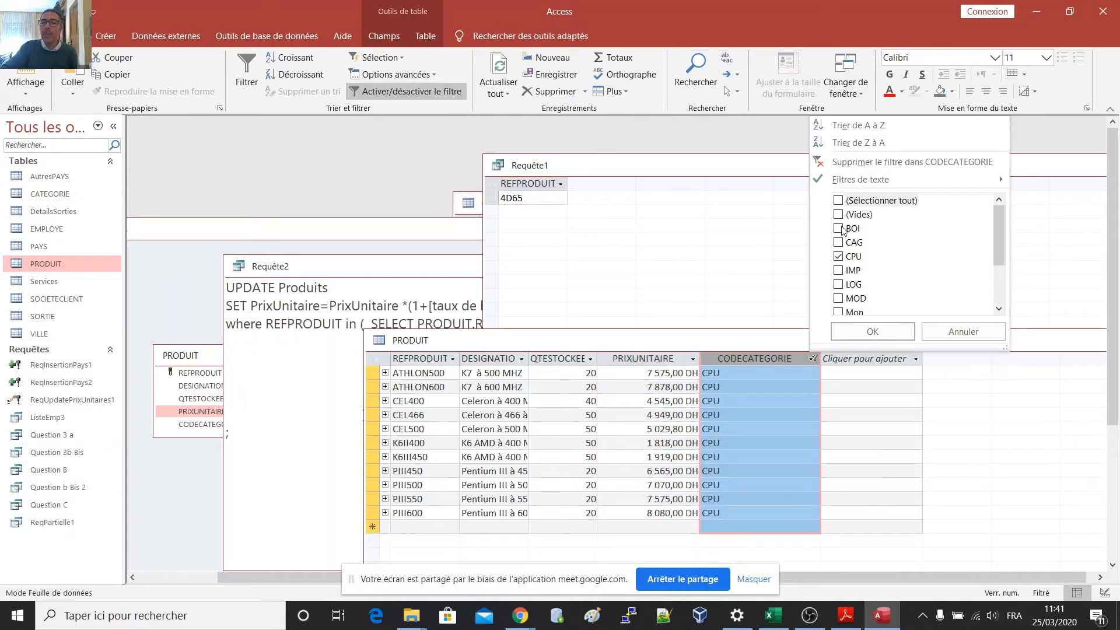
left_click(839, 201)
left_click(871, 330)
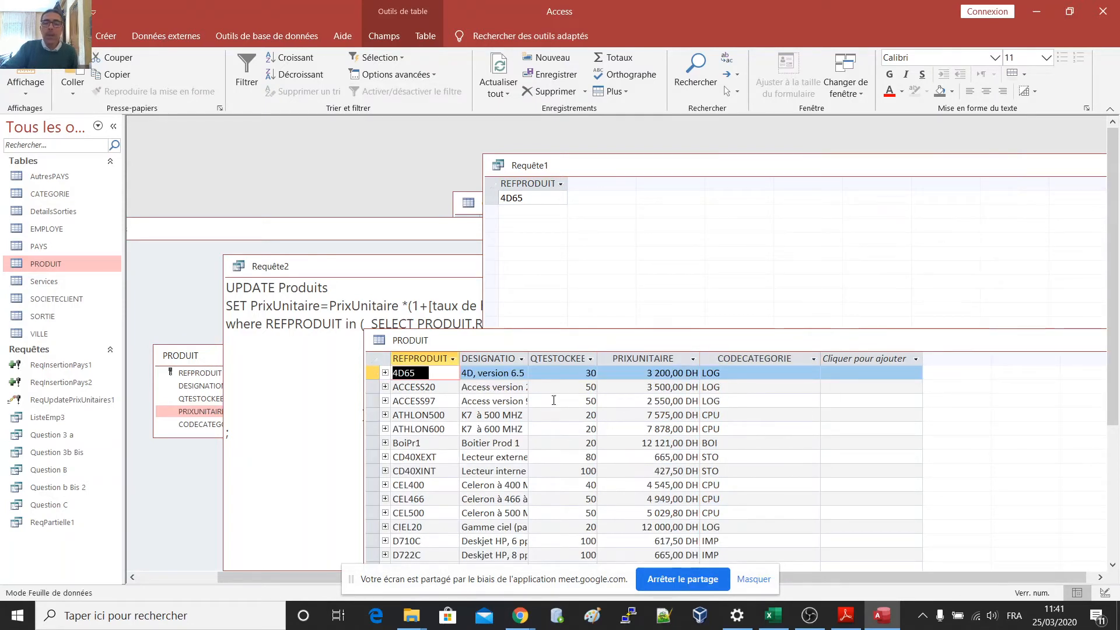
Step: Select the 4D65 product row to check its unit price, and move the PRODUIT and Requête1 windows clear of Requête2
left_click(423, 373)
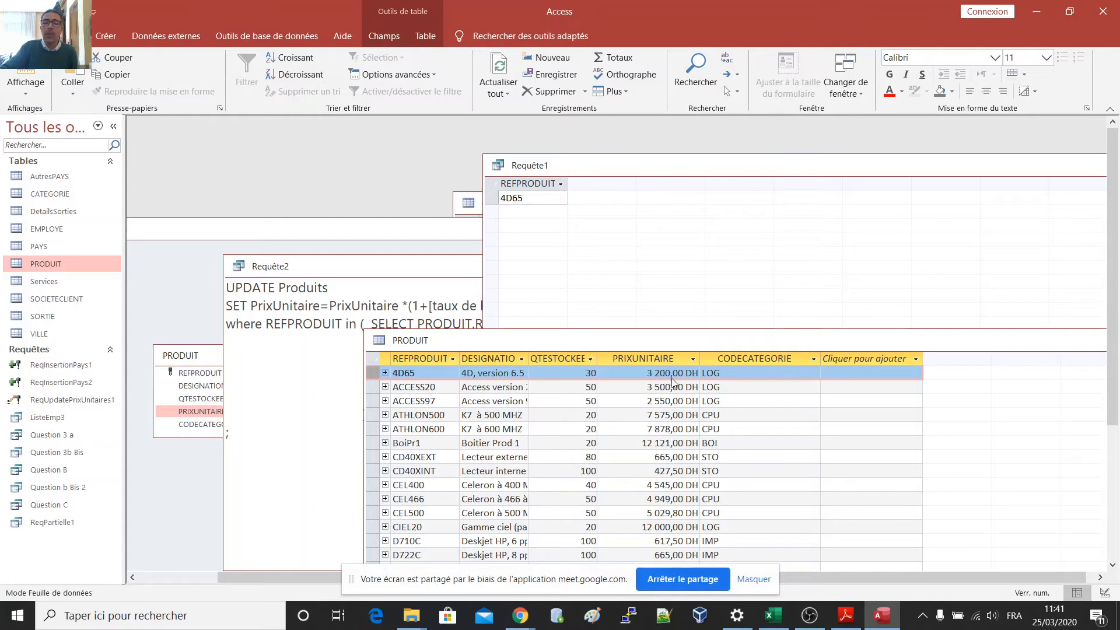
left_click_drag(505, 346, 716, 344)
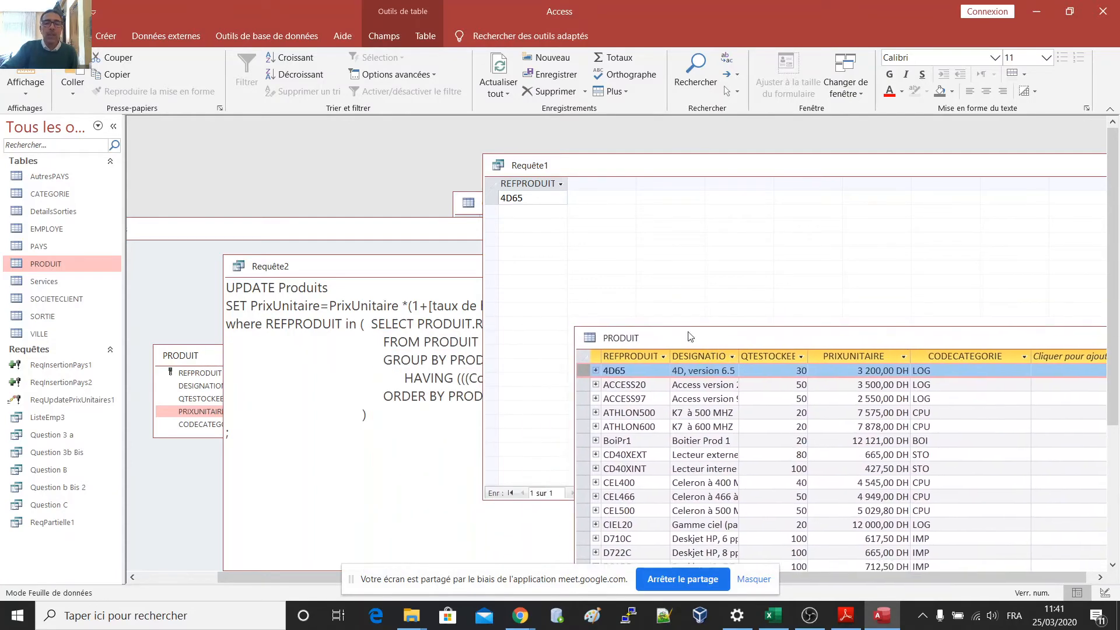
left_click(627, 172)
left_click_drag(626, 172, 641, 175)
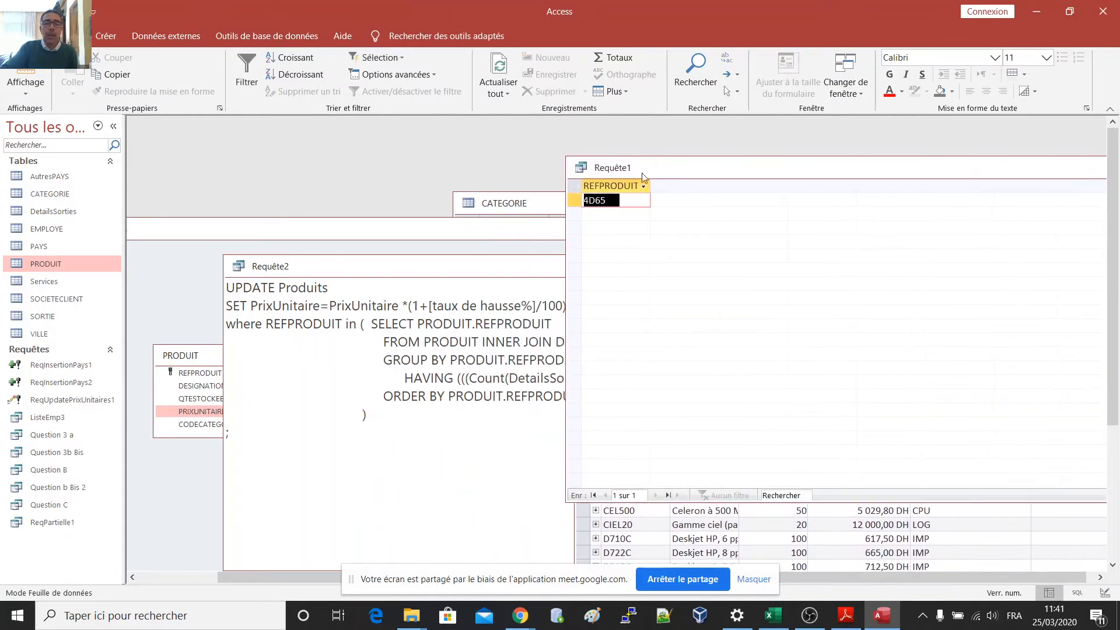
Step: Try to run the Requête2 update query on the table named Produits
left_click(291, 361)
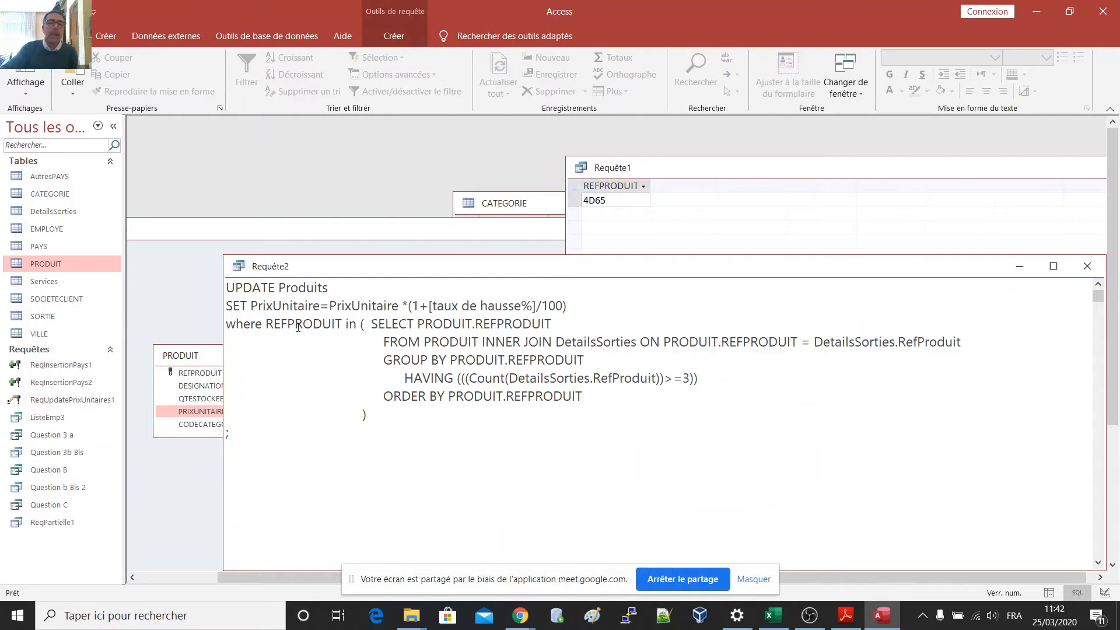
left_click(394, 36)
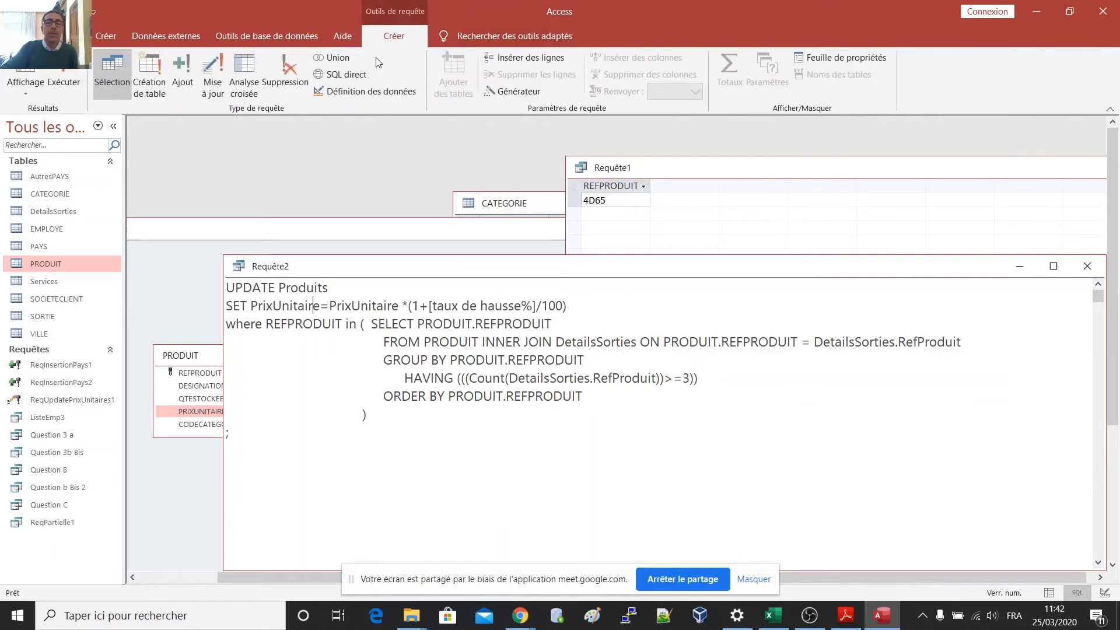
left_click(62, 79)
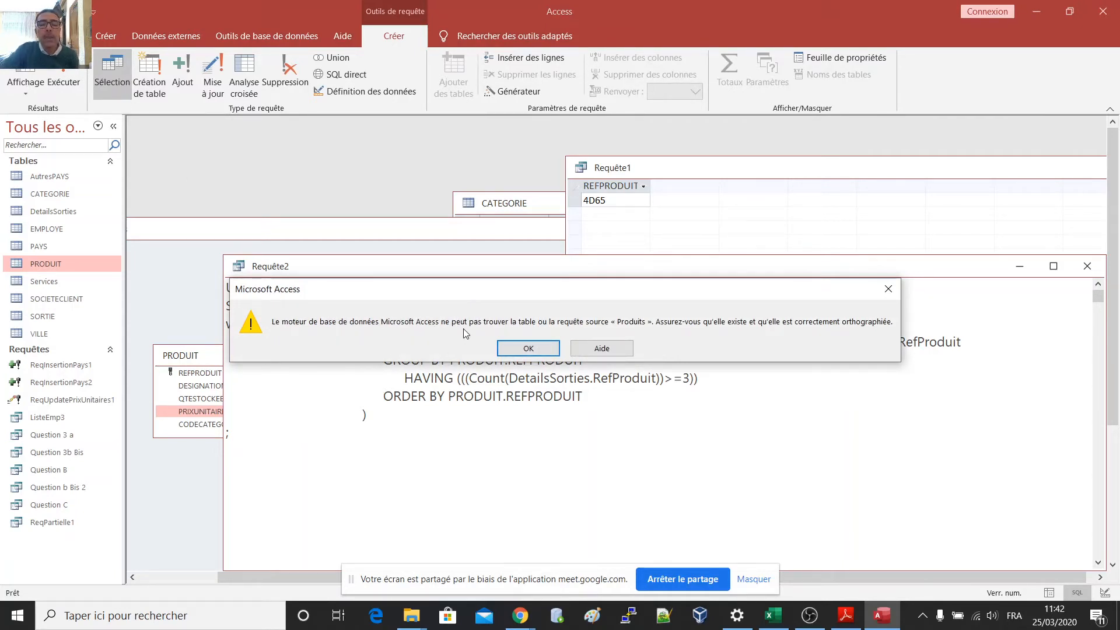
left_click(546, 348)
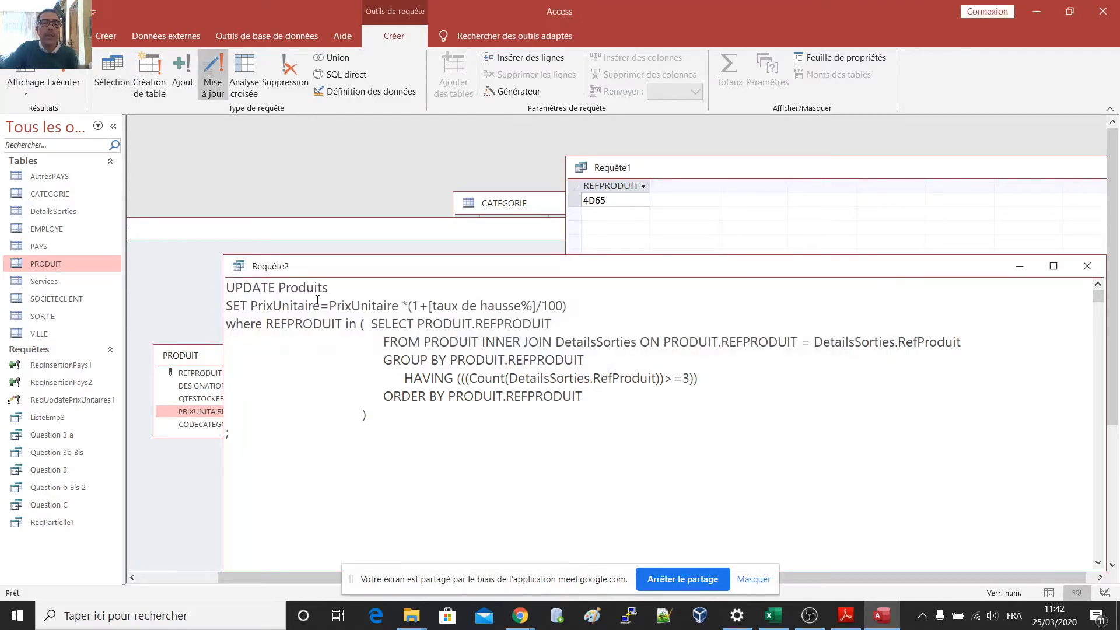
Step: Correct the updated table's name to Produit in Requête2 and run the update with a taux de hausse% of 10
left_click(336, 290)
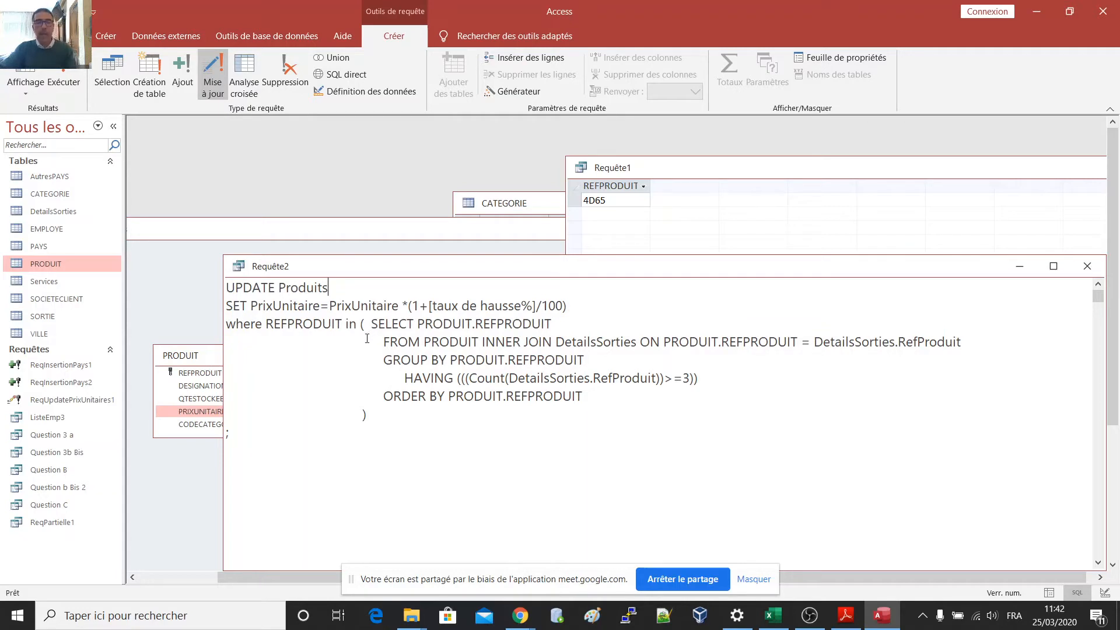
key("BackSpace")
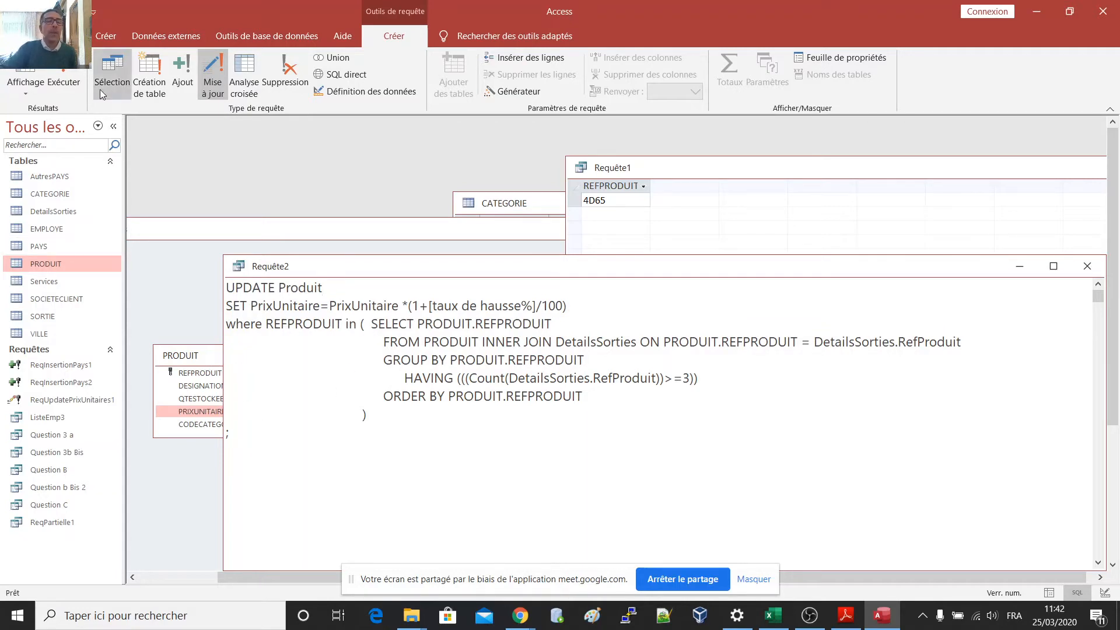
left_click(59, 74)
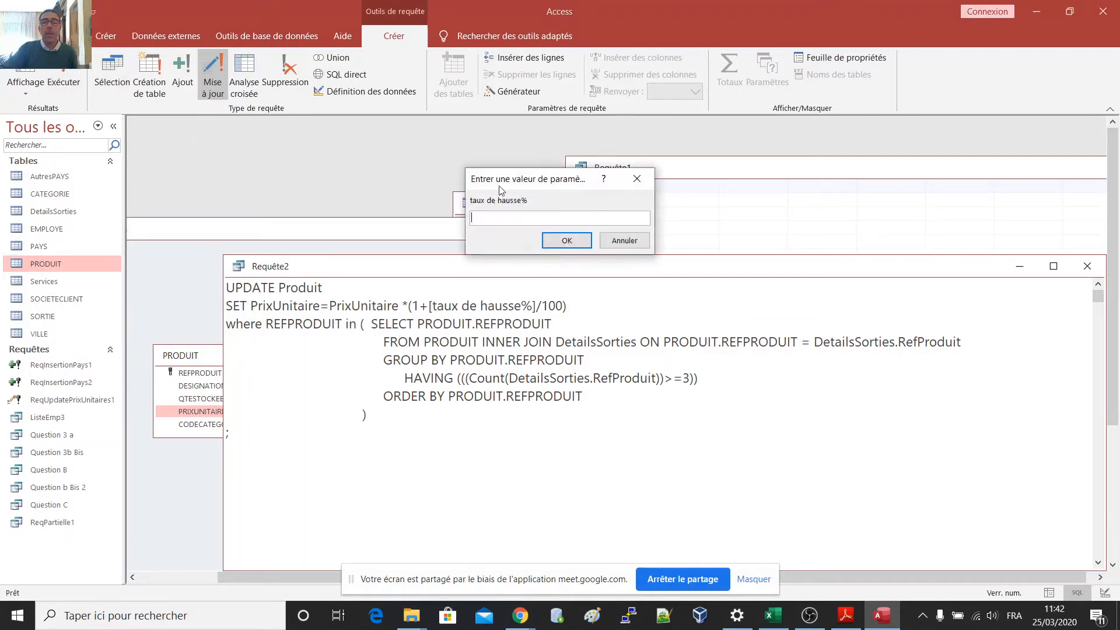
left_click_drag(540, 179, 798, 401)
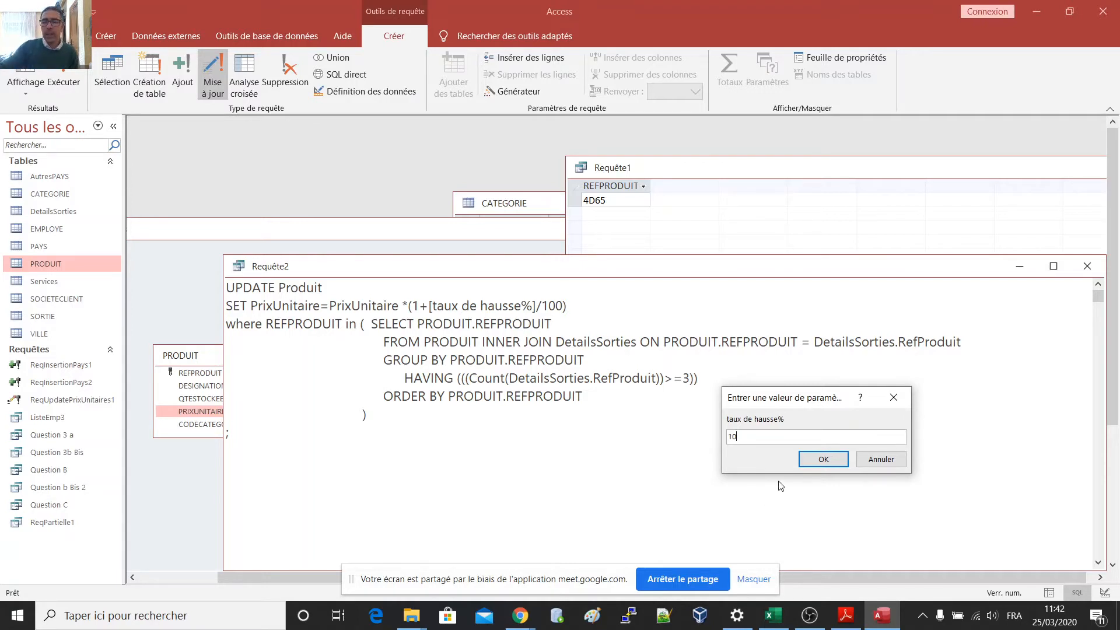
left_click(823, 458)
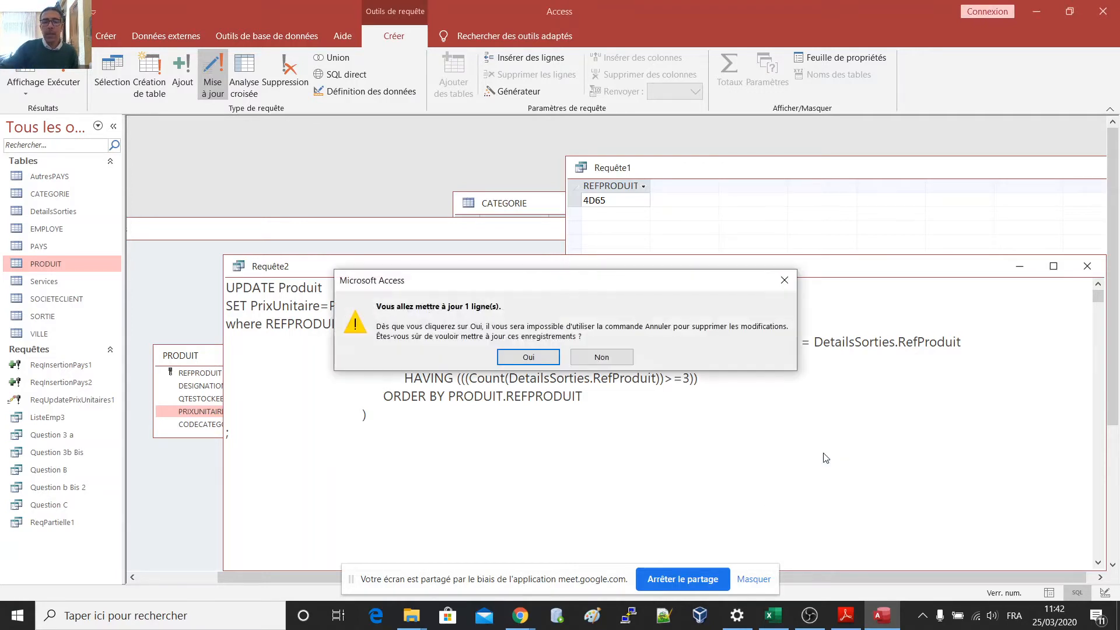
left_click(528, 358)
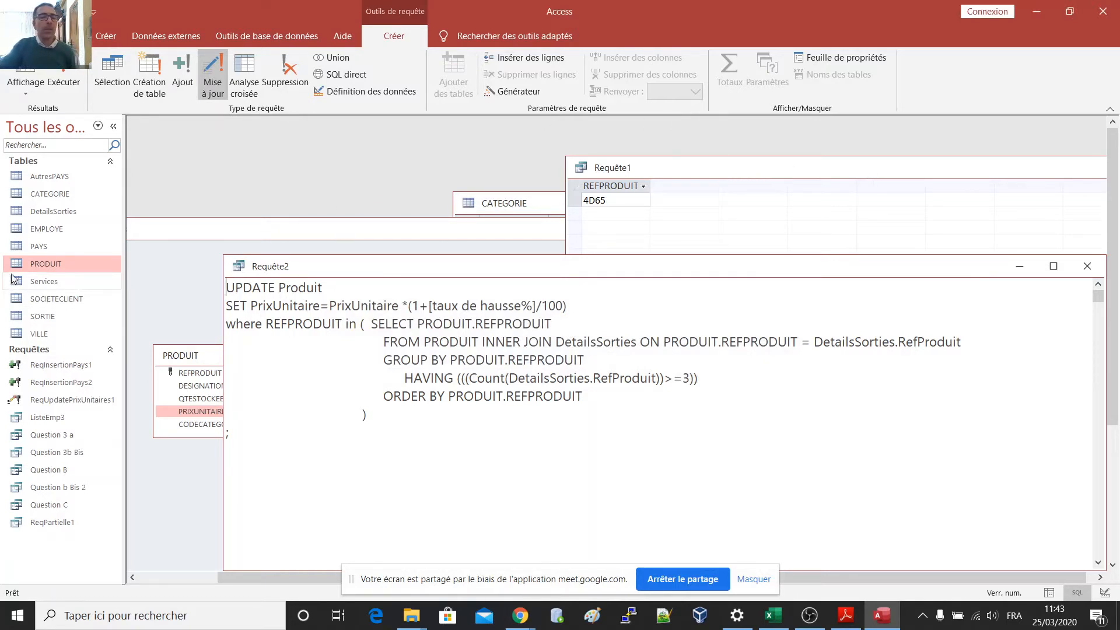
Step: Check the unit price of product 4D65 in the PRODUIT table, and return to Requête2
double_click(35, 264)
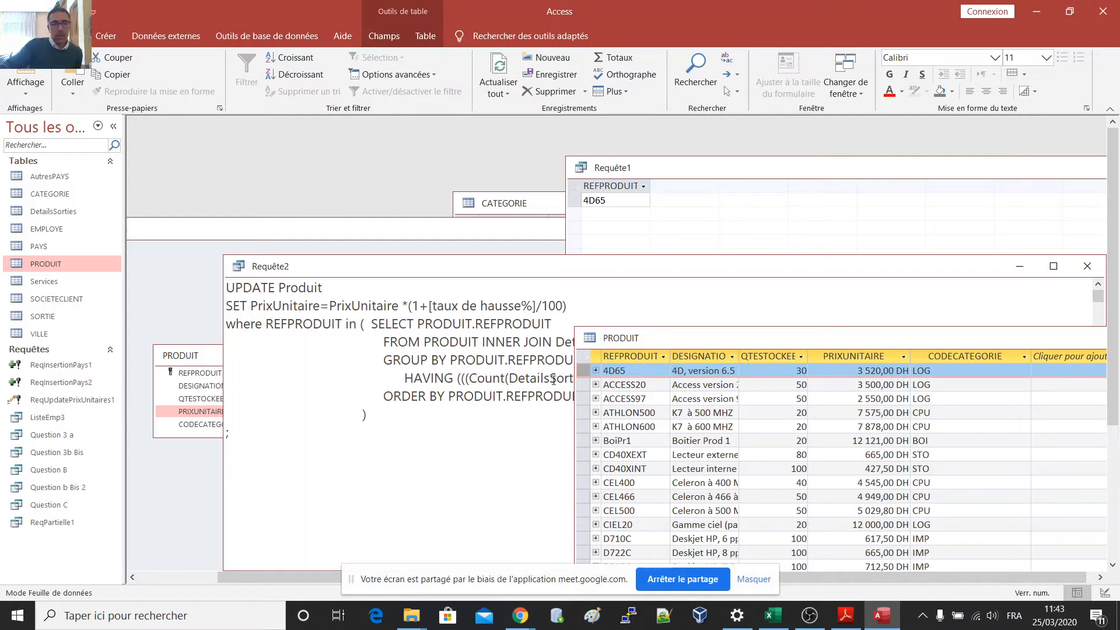
left_click(415, 361)
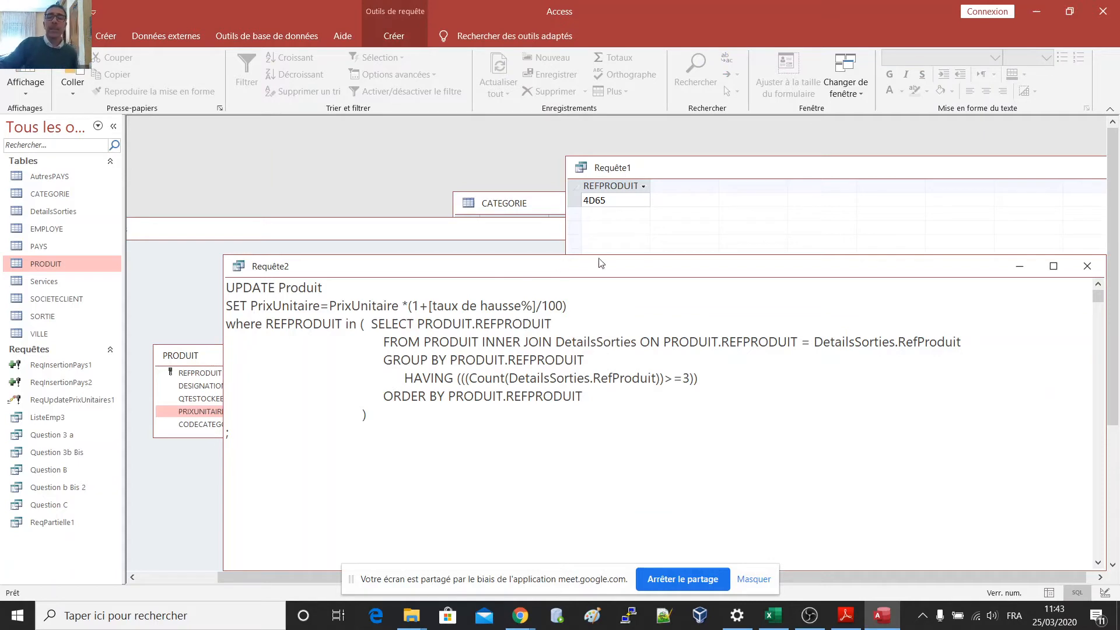
Step: Bring the Requête1 window forward, move it over Requête2, and switch it to SQL view
left_click(688, 175)
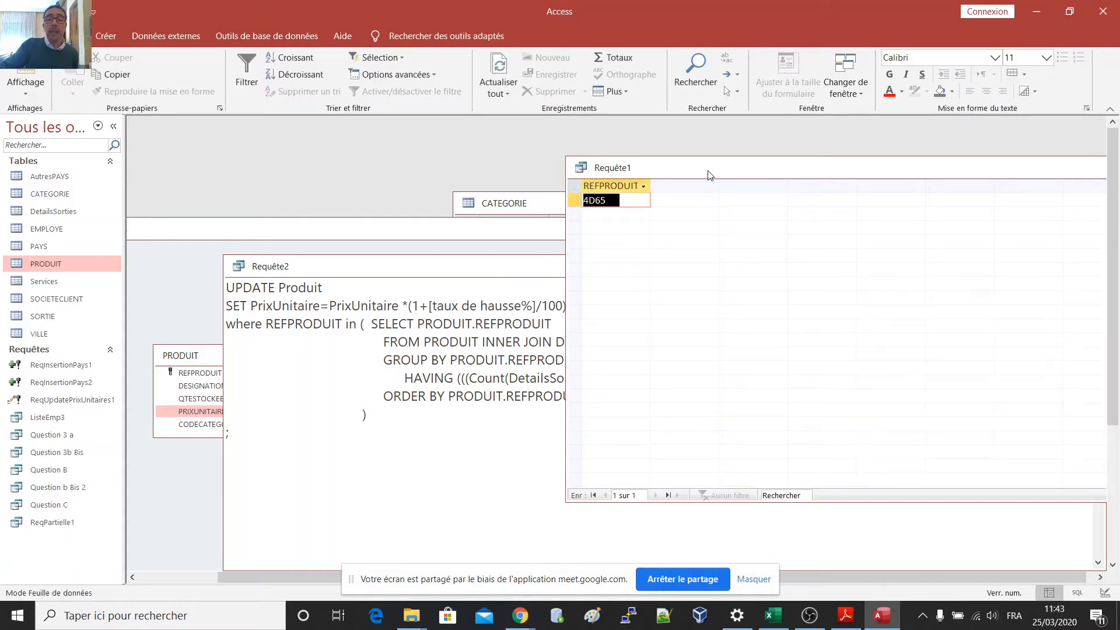
left_click_drag(661, 173, 400, 171)
left_click(446, 333)
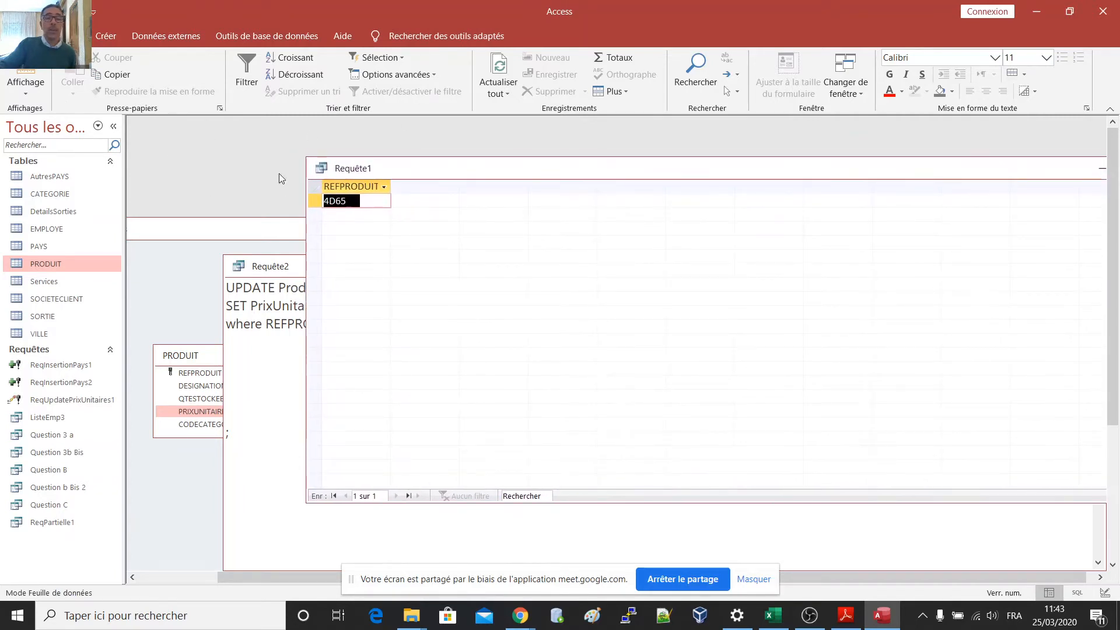
left_click(28, 92)
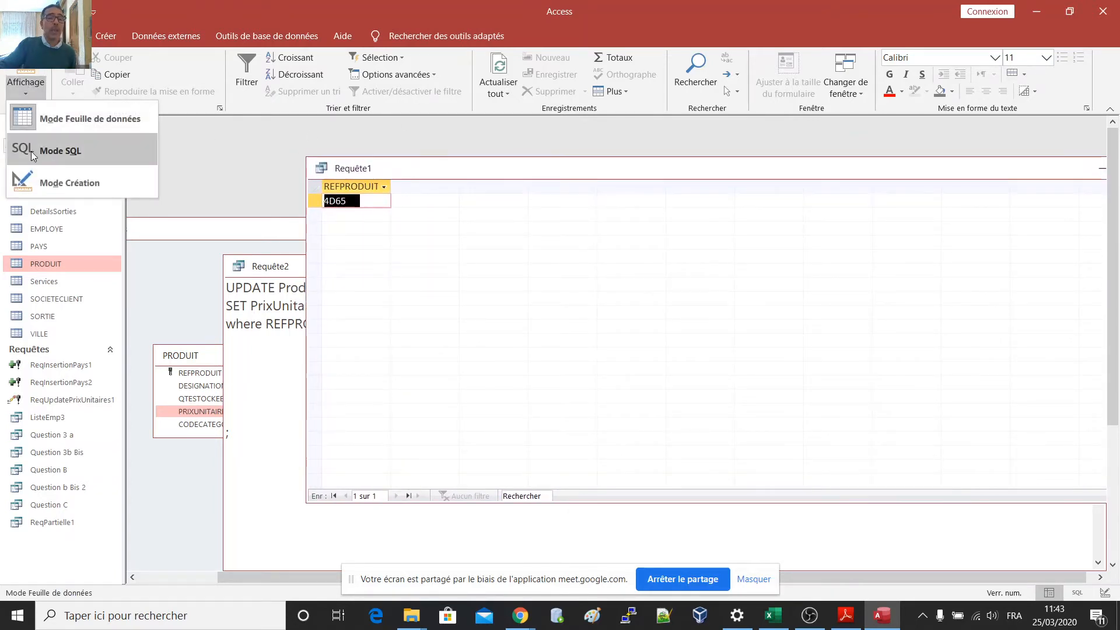
left_click(52, 151)
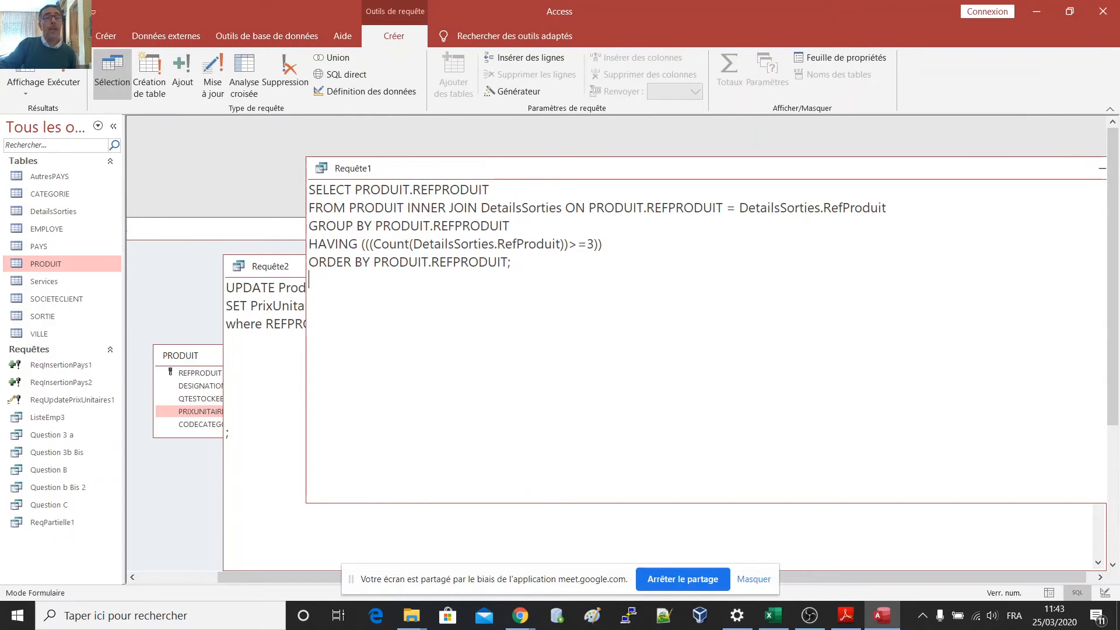
Step: Save the Requête1 select query under the name ProduitsLesSorties and close its window
key("ctrl+s")
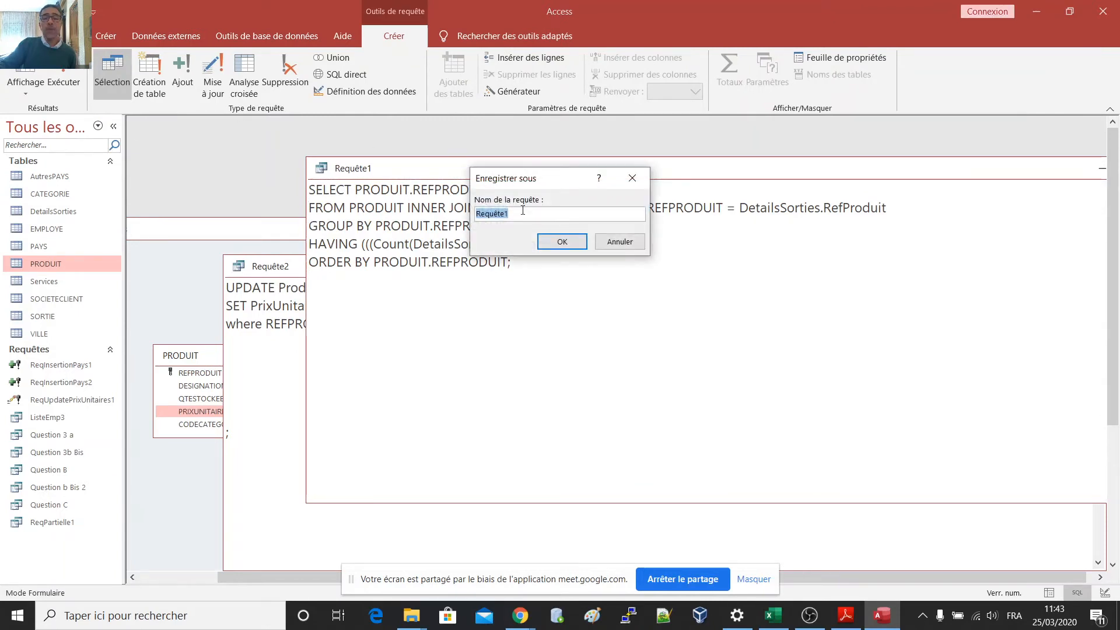
left_click(522, 213)
left_click_drag(522, 213, 468, 216)
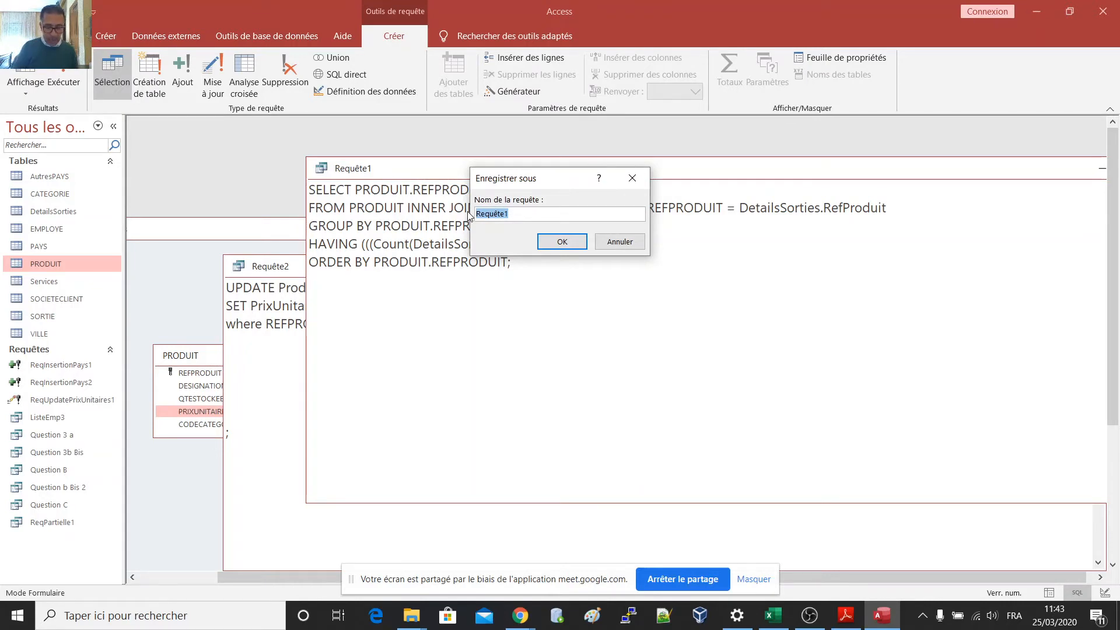
type("Pr")
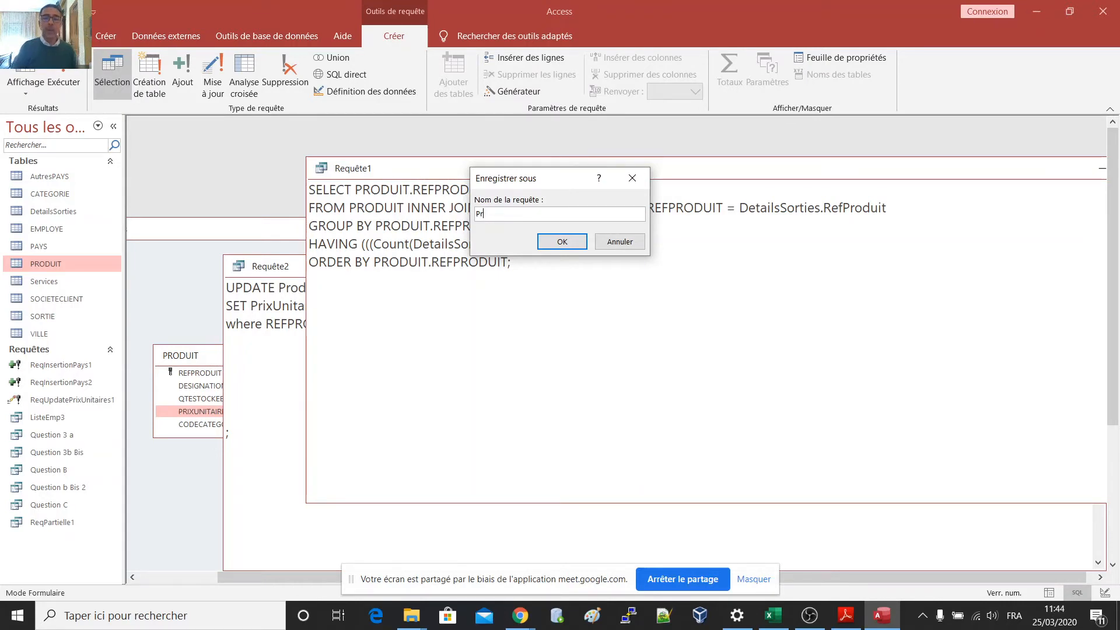
type("oduitsLesSorti")
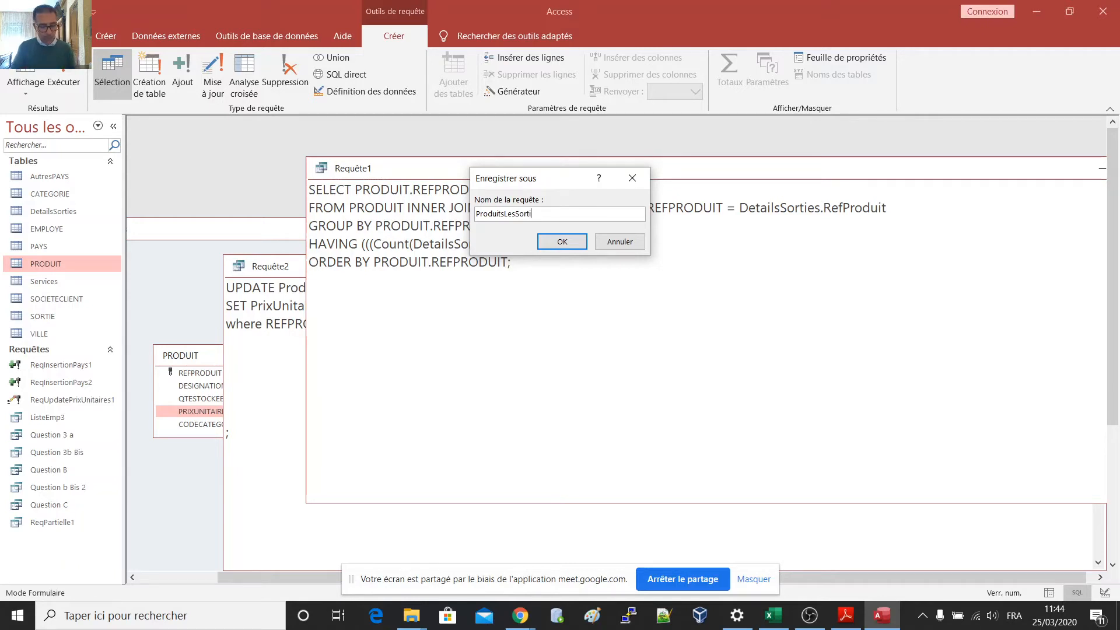
type("s")
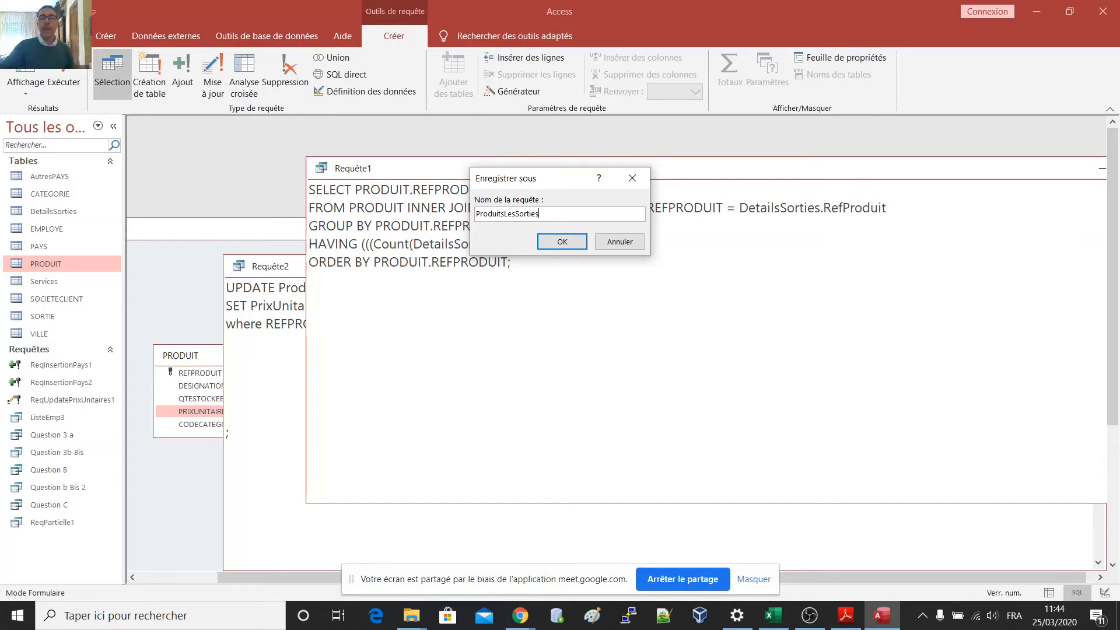
left_click(561, 241)
left_click_drag(1041, 170, 977, 179)
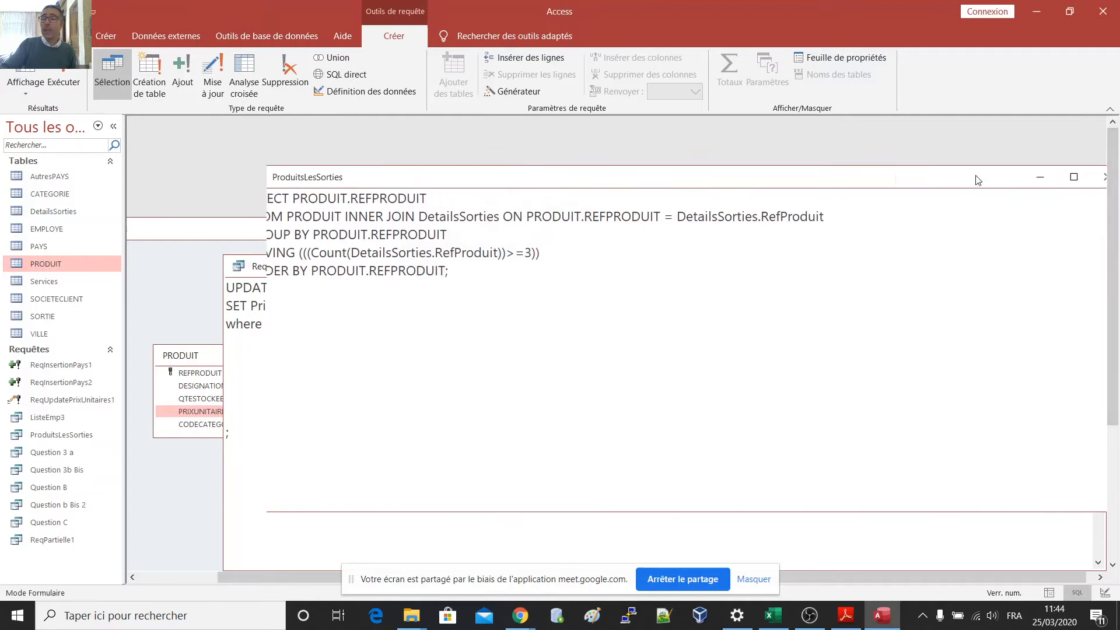
left_click(1000, 179)
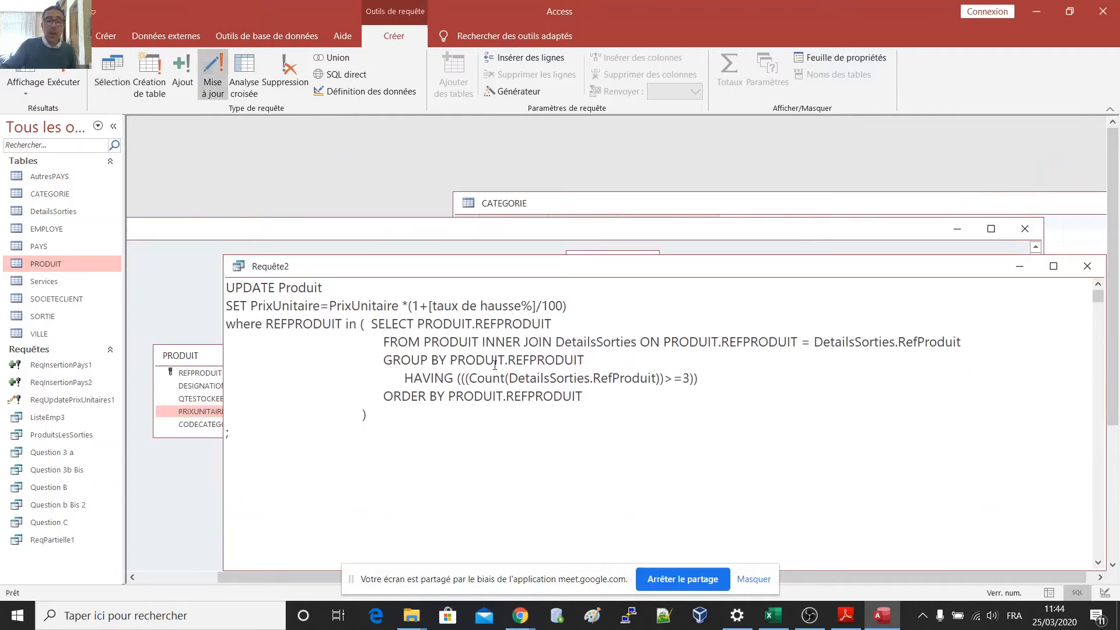
Step: Reduce Requête2's subquery to SELECT REFPRODUIT FROM Req, removing the table prefix, join, GROUP BY, HAVING and ORDER BY clauses
left_click_drag(374, 322, 586, 400)
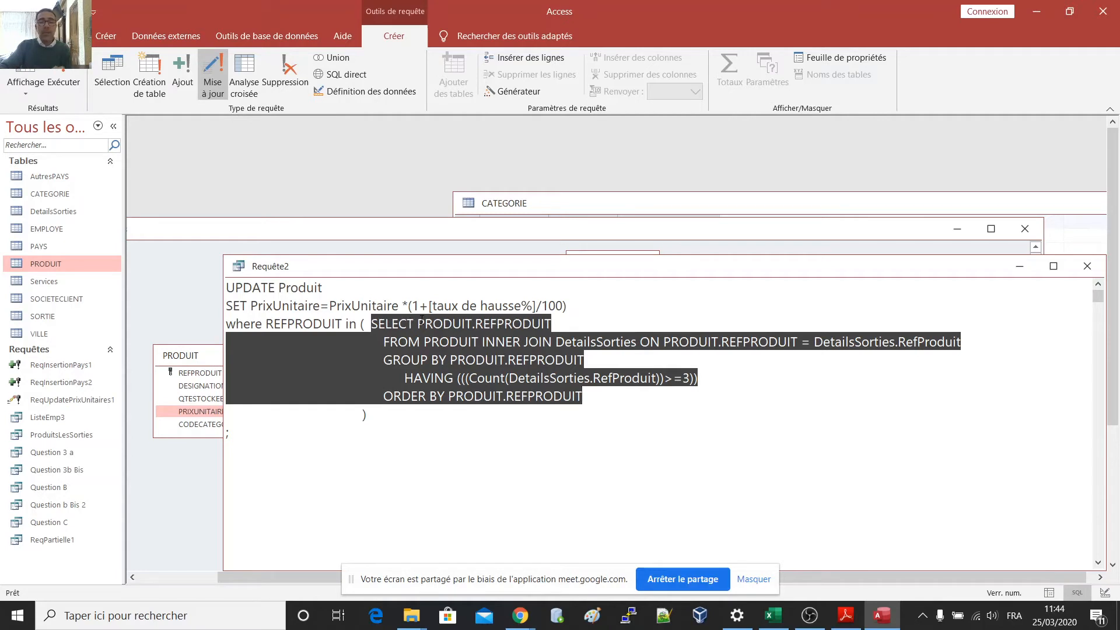
left_click_drag(417, 323, 473, 323)
key("Delete")
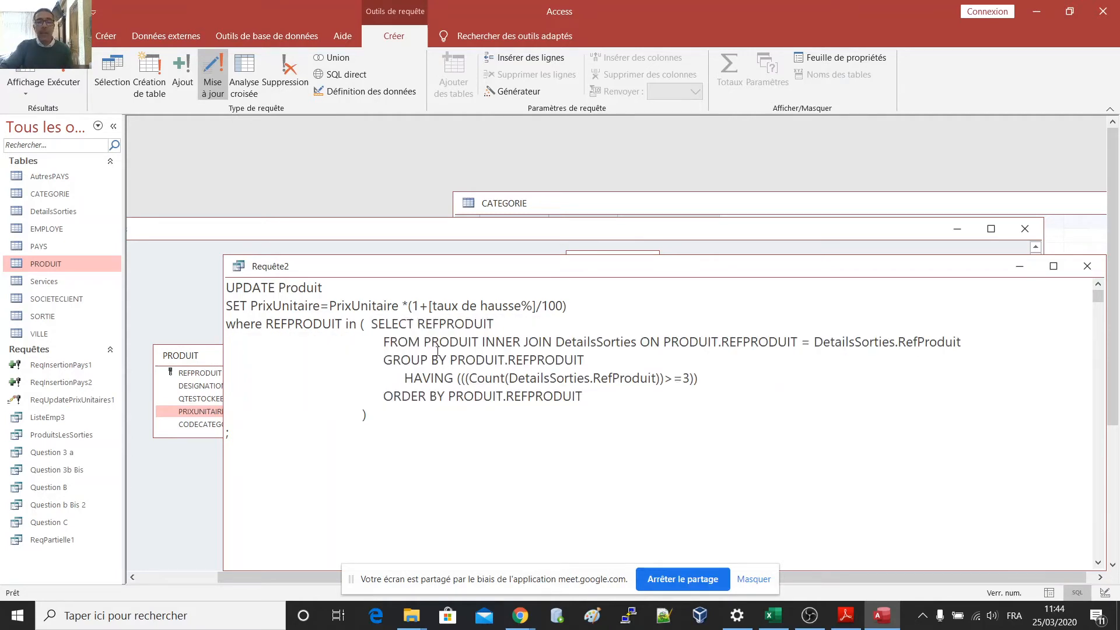
left_click_drag(425, 341, 582, 396)
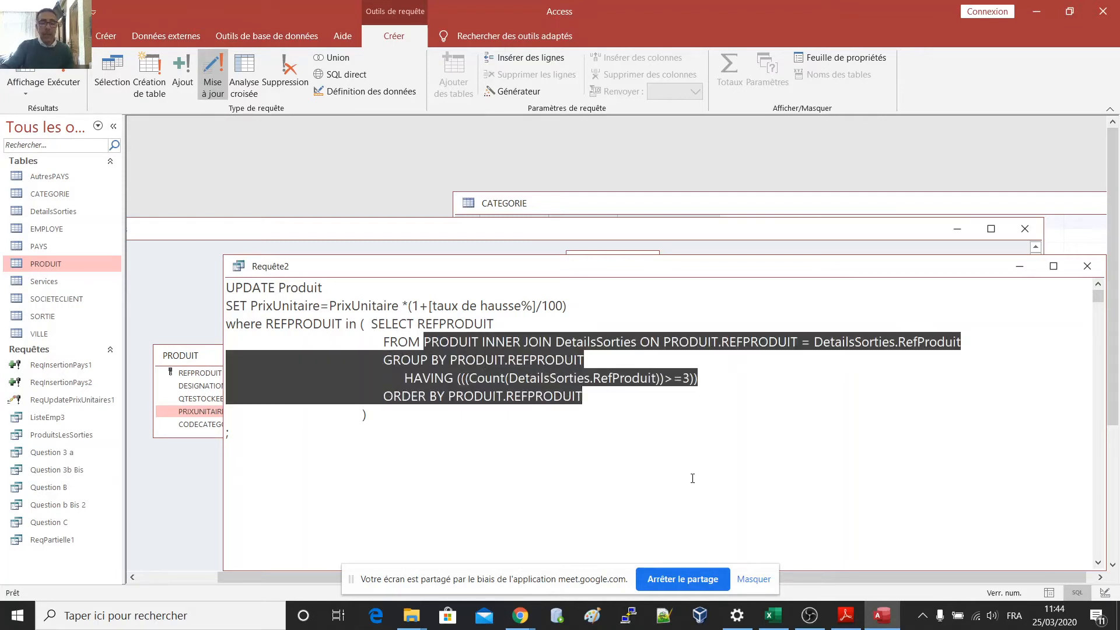
type("R")
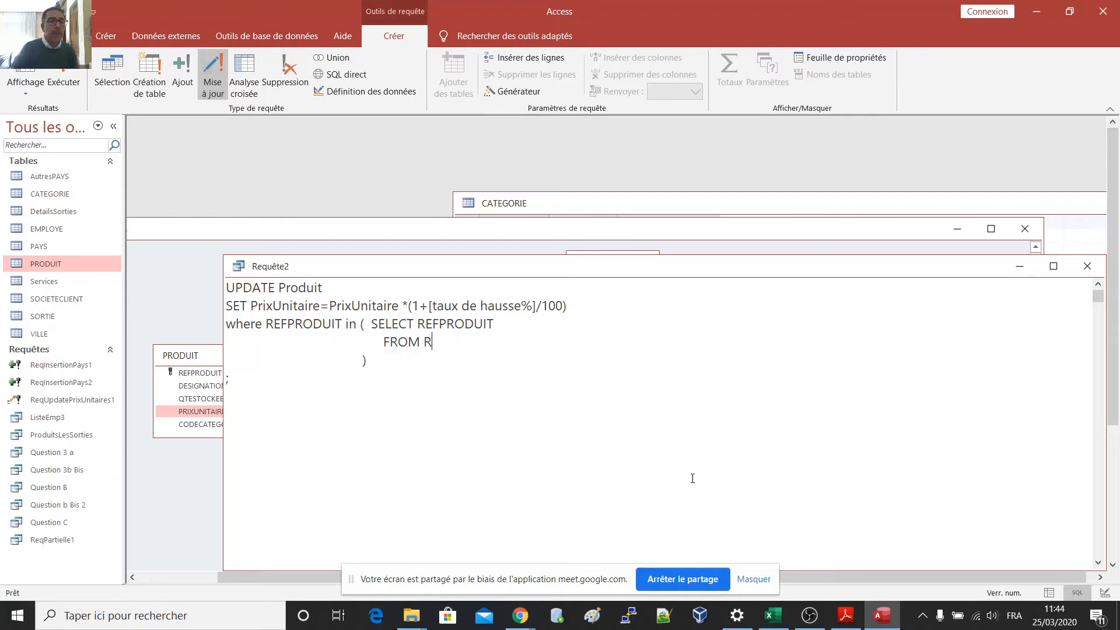
type("eq")
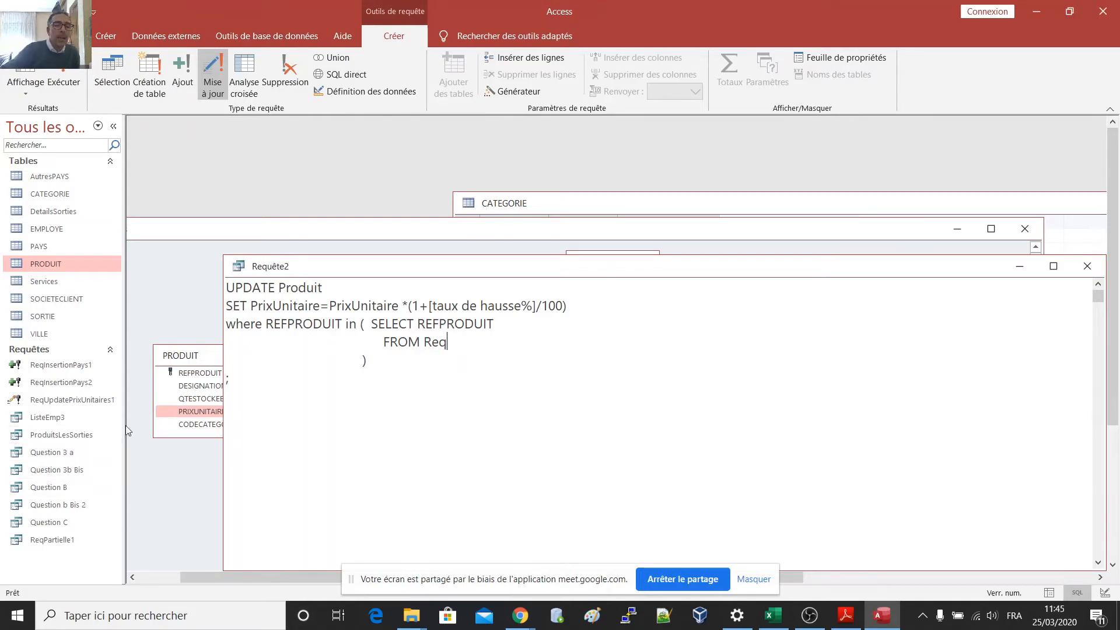
Step: Widen the object list and rename the ProduitsLesSorties query as ProduitsLesPlusSorties
left_click_drag(125, 418, 174, 418)
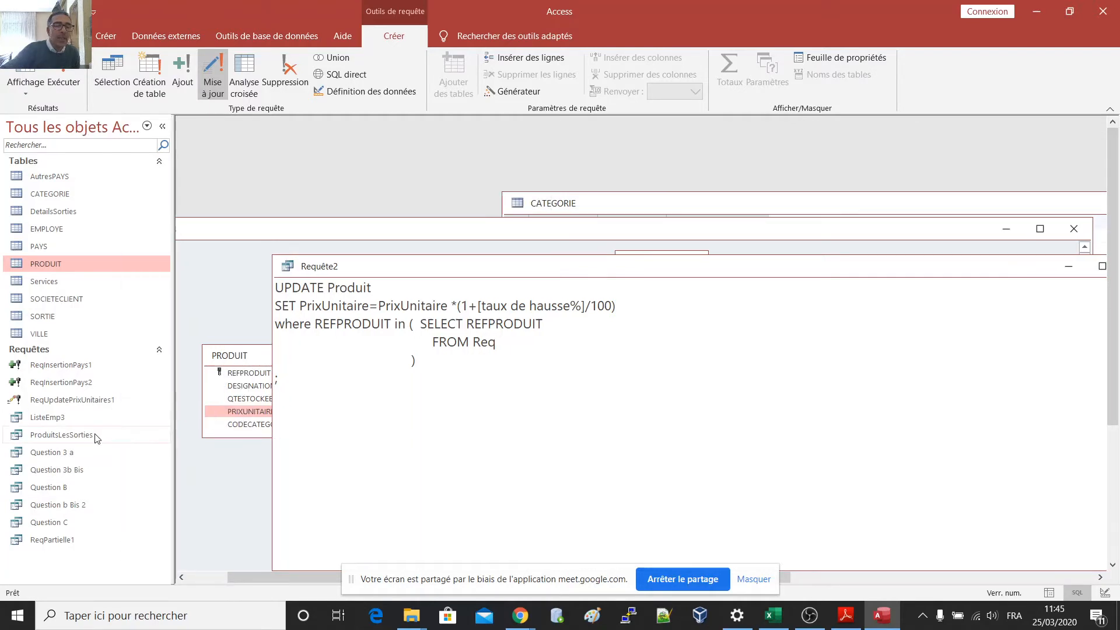
left_click(64, 437)
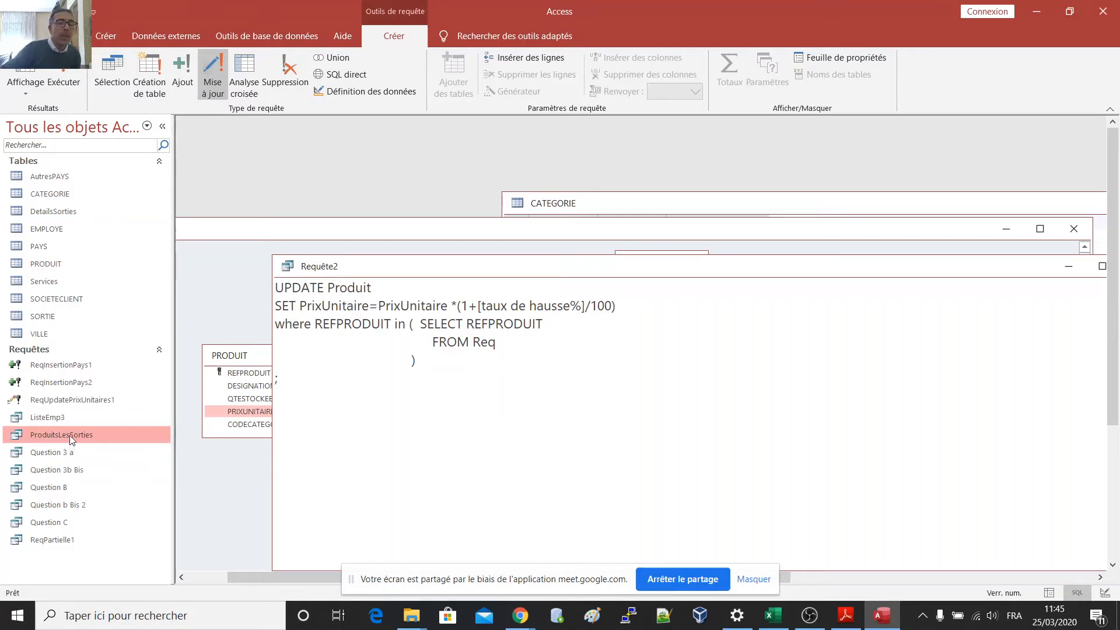
right_click(69, 435)
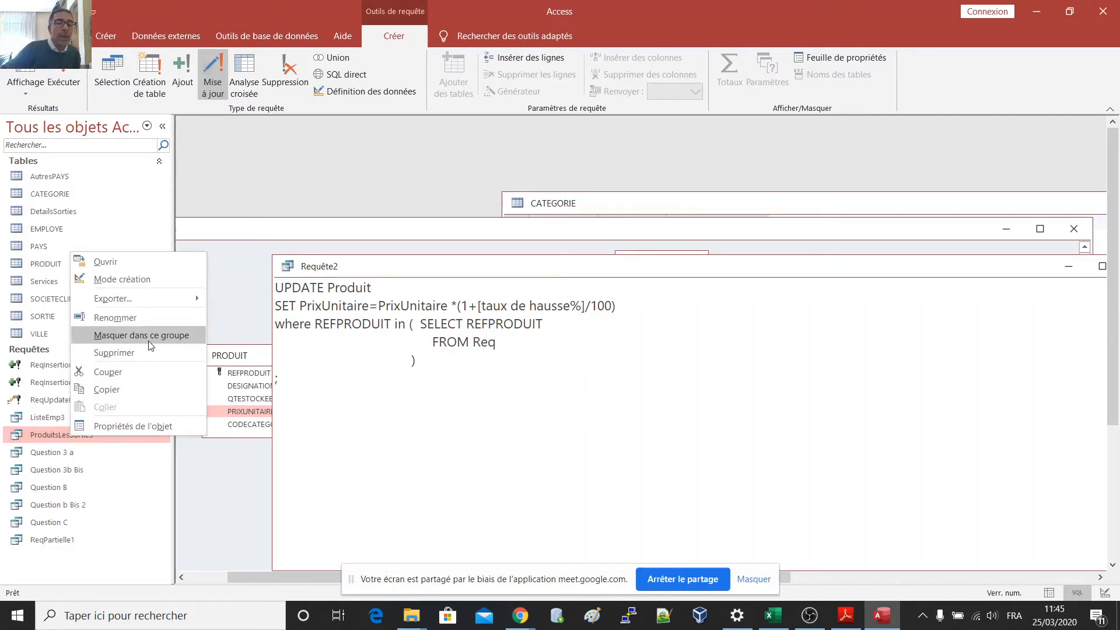
left_click(136, 318)
left_click(71, 434)
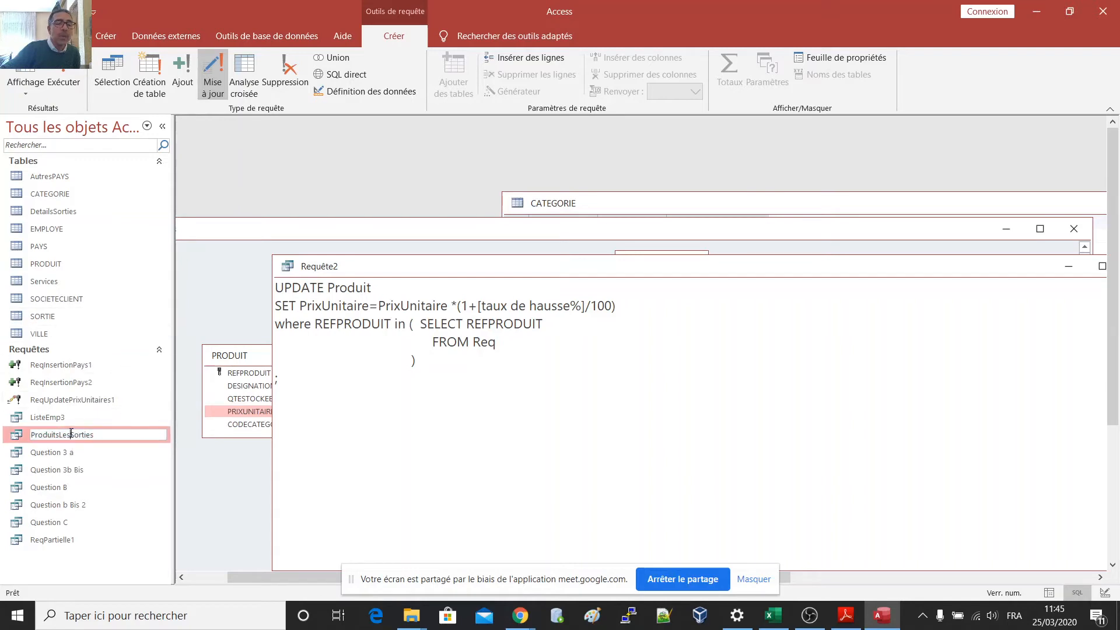
type("P")
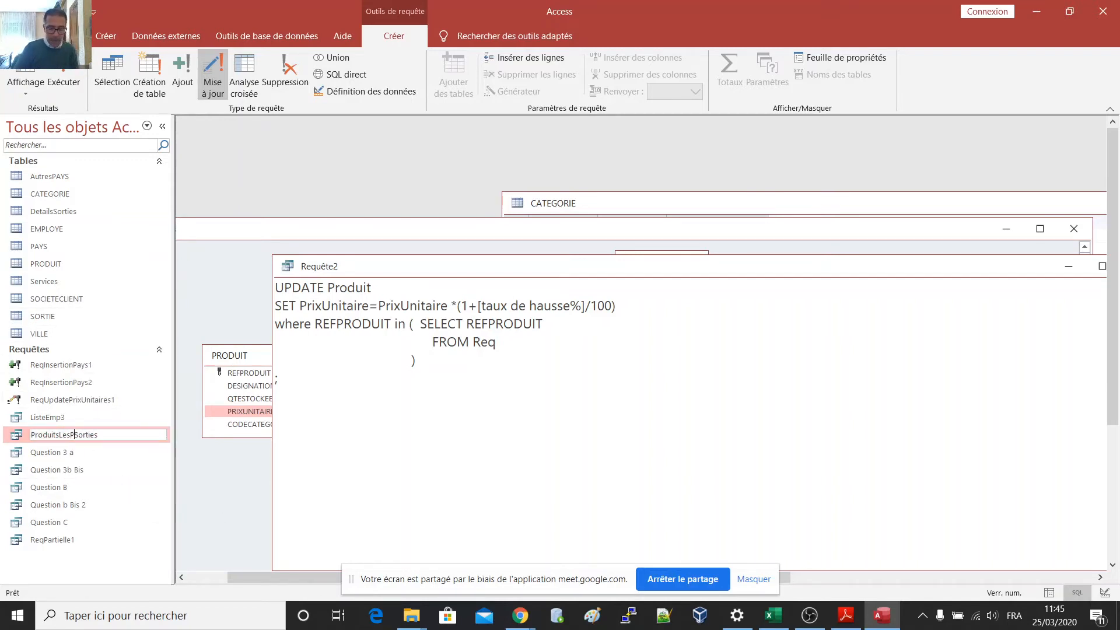
type("lus")
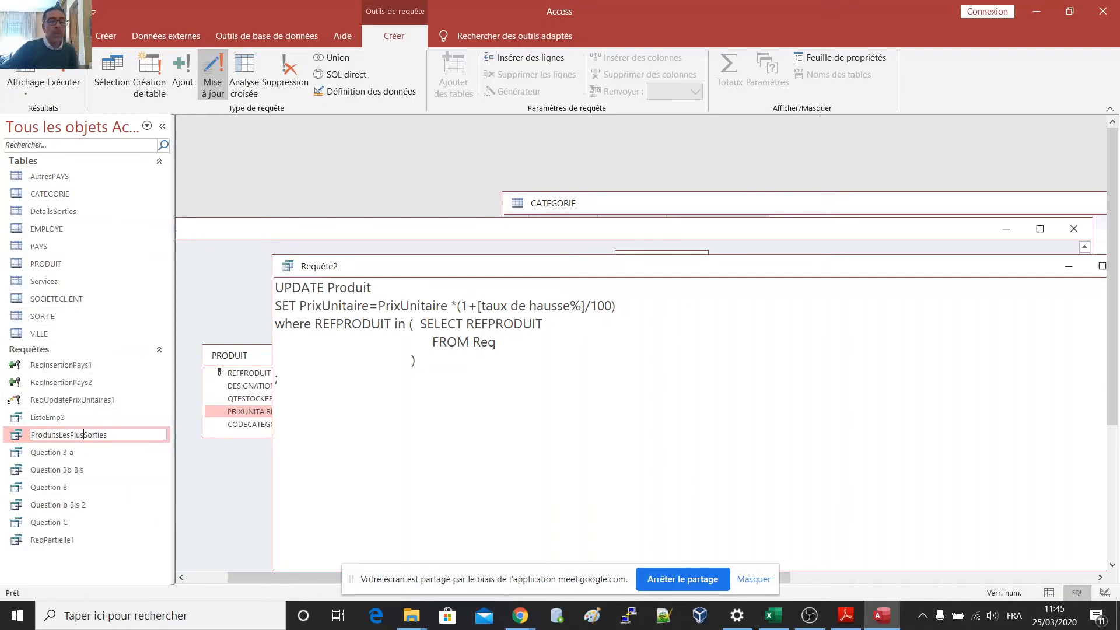
key("Return")
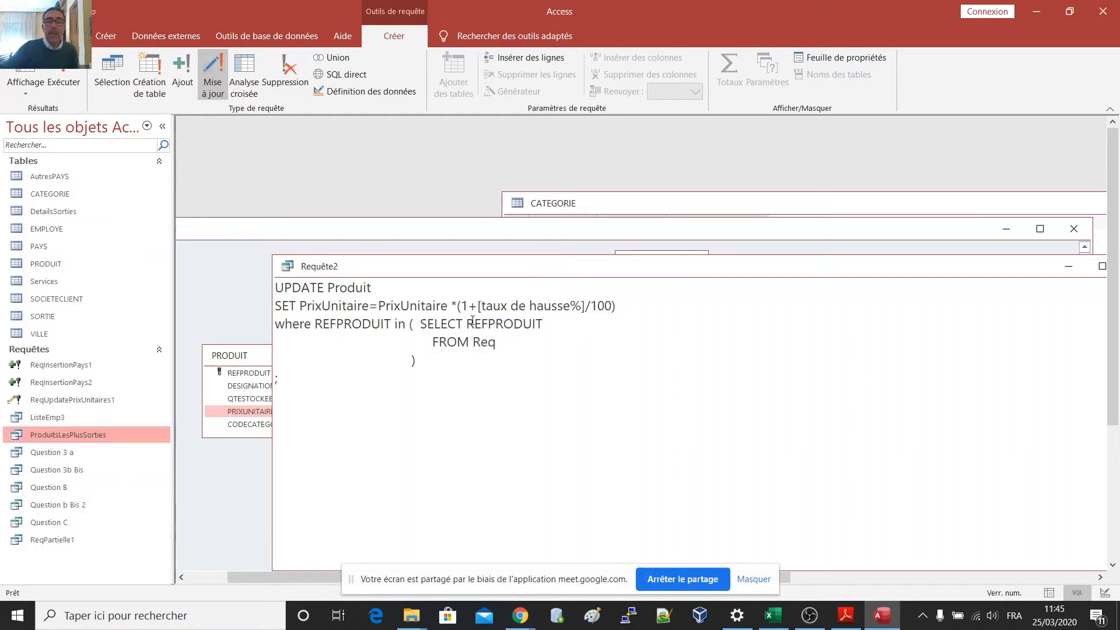
Step: Replace Req in the subquery's FROM clause with the saved query ProduitsLesPlusSorties
left_click(500, 341)
double_click(476, 338)
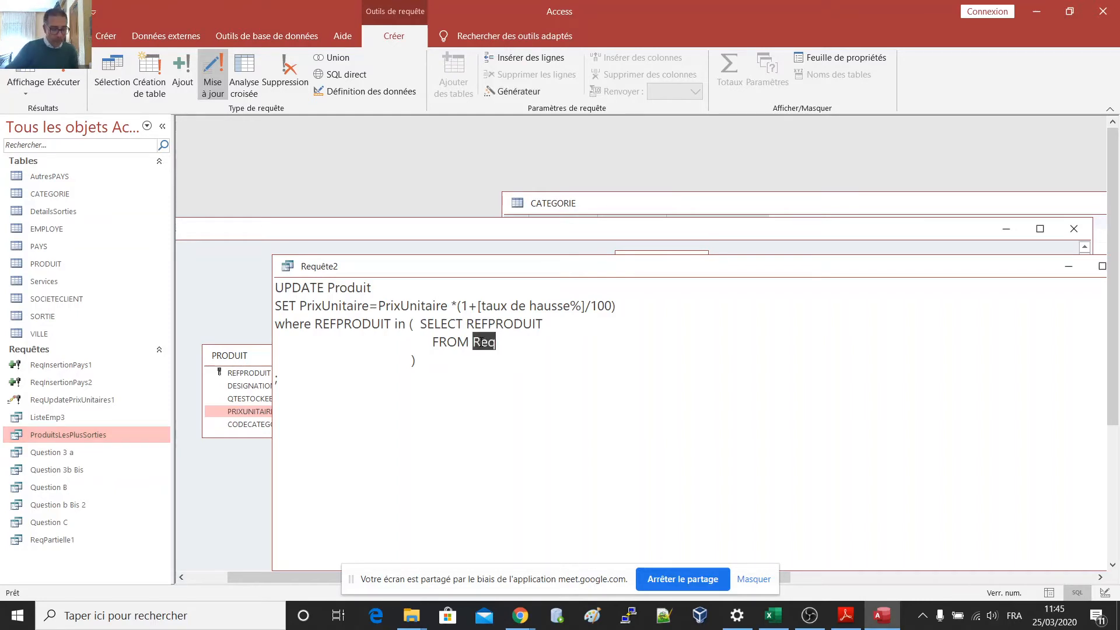
type("Produits")
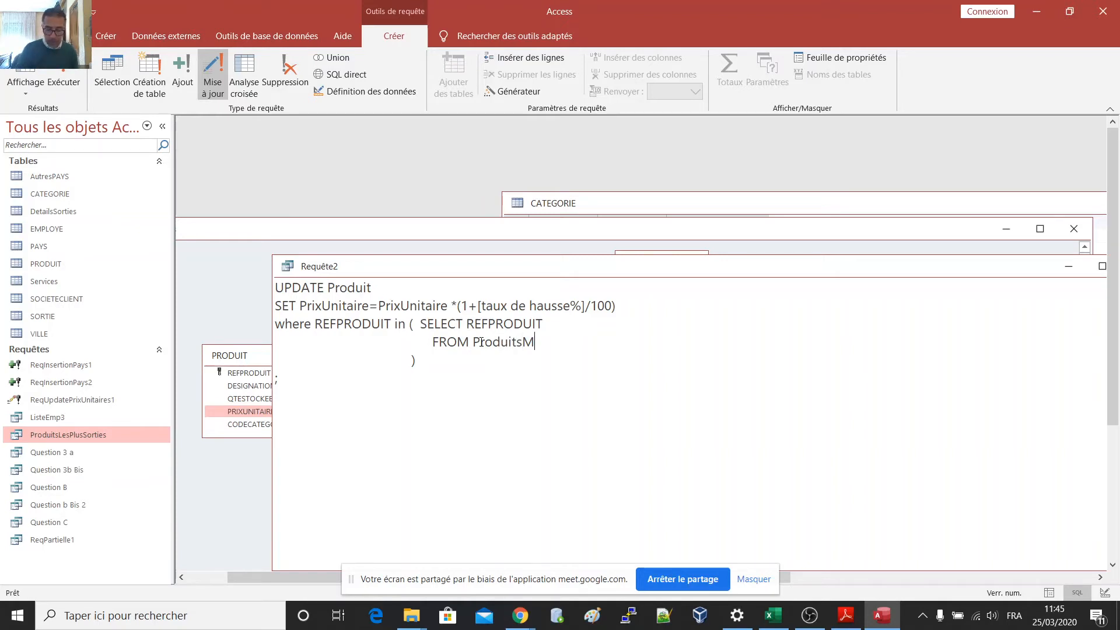
type("LesPlusSor")
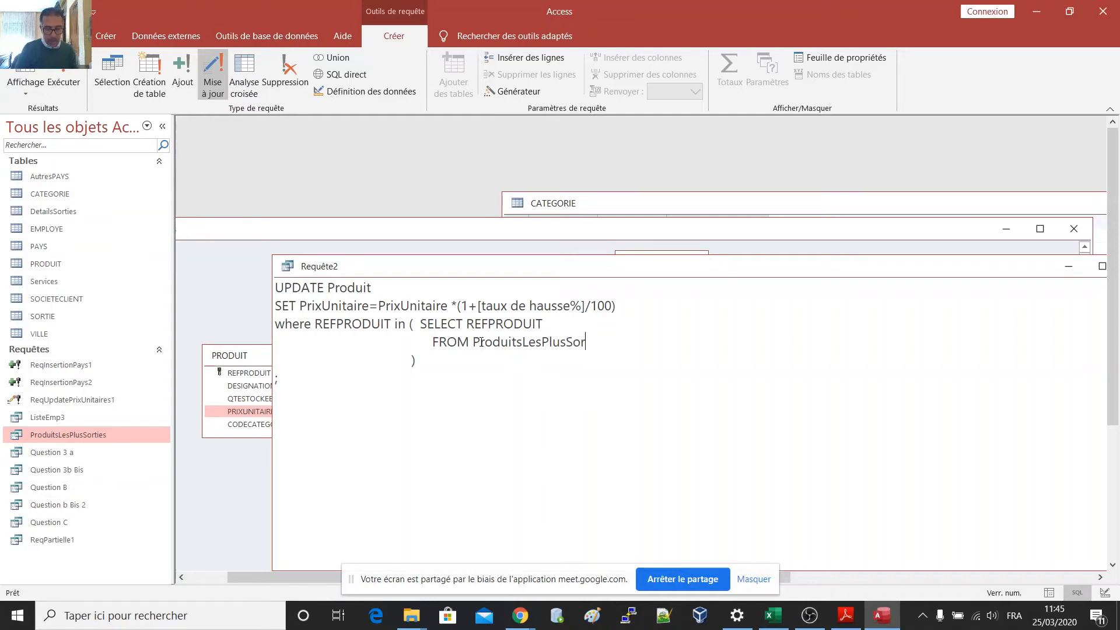
type("ties")
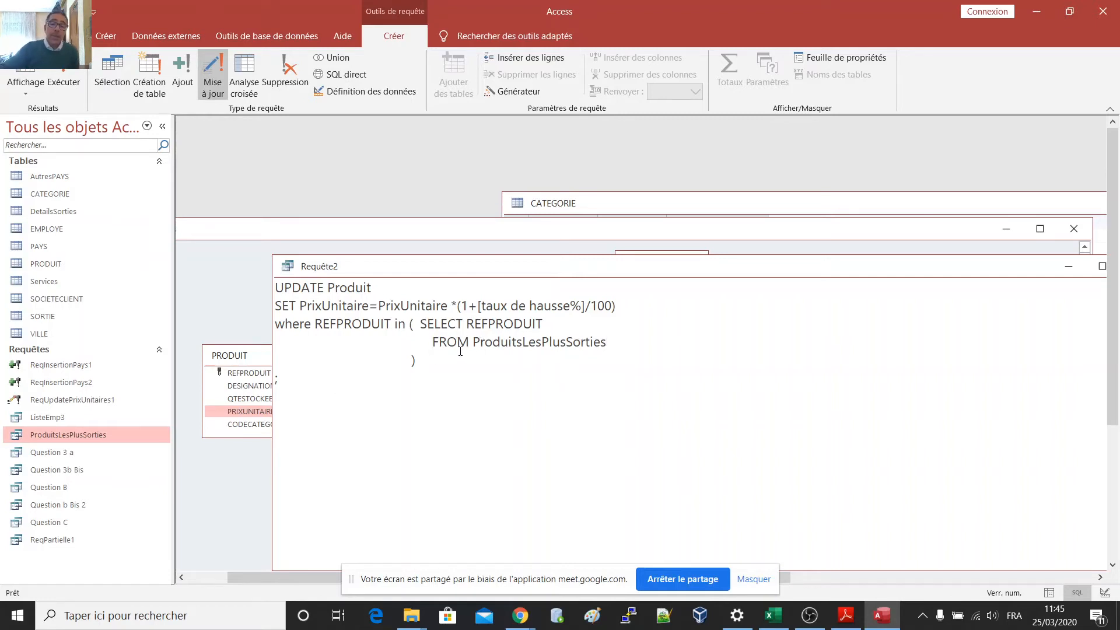
left_click_drag(423, 325, 611, 338)
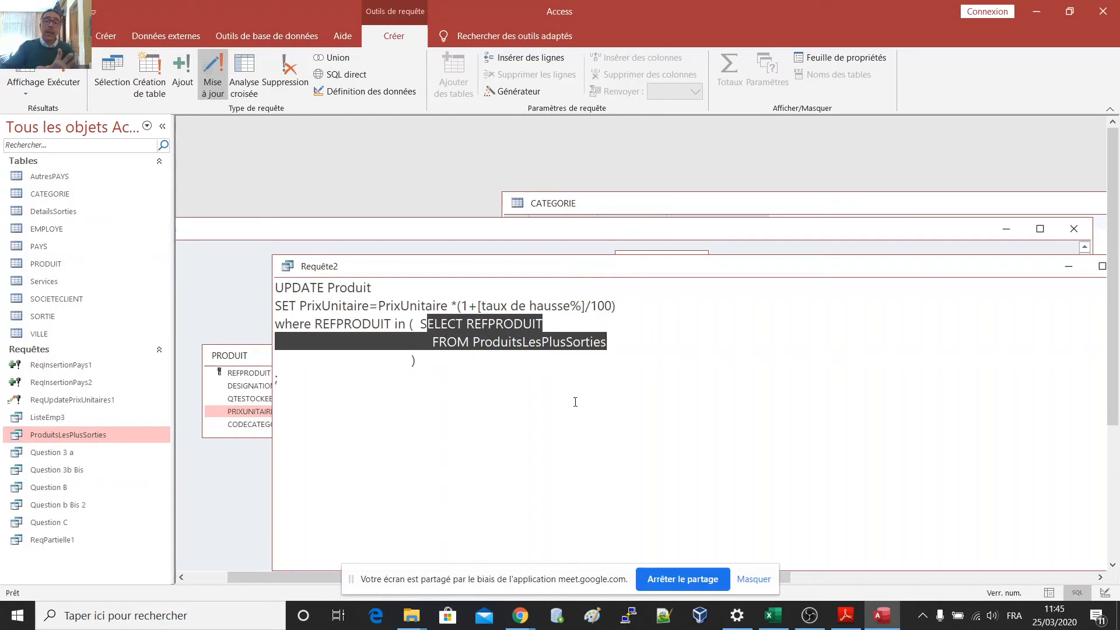
double_click(525, 340)
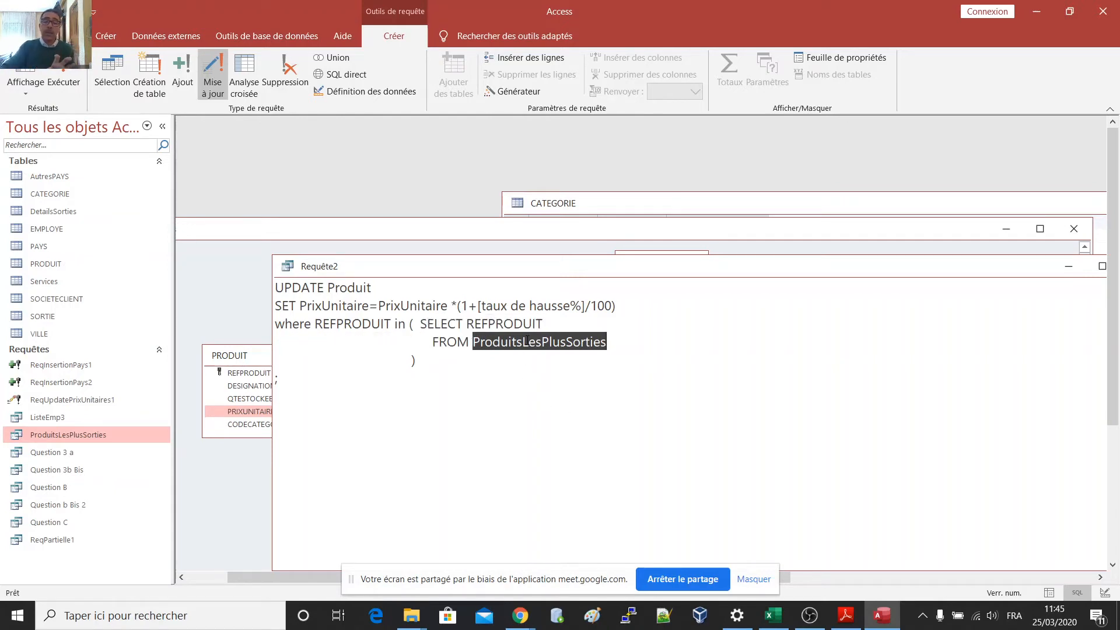
left_click(414, 363)
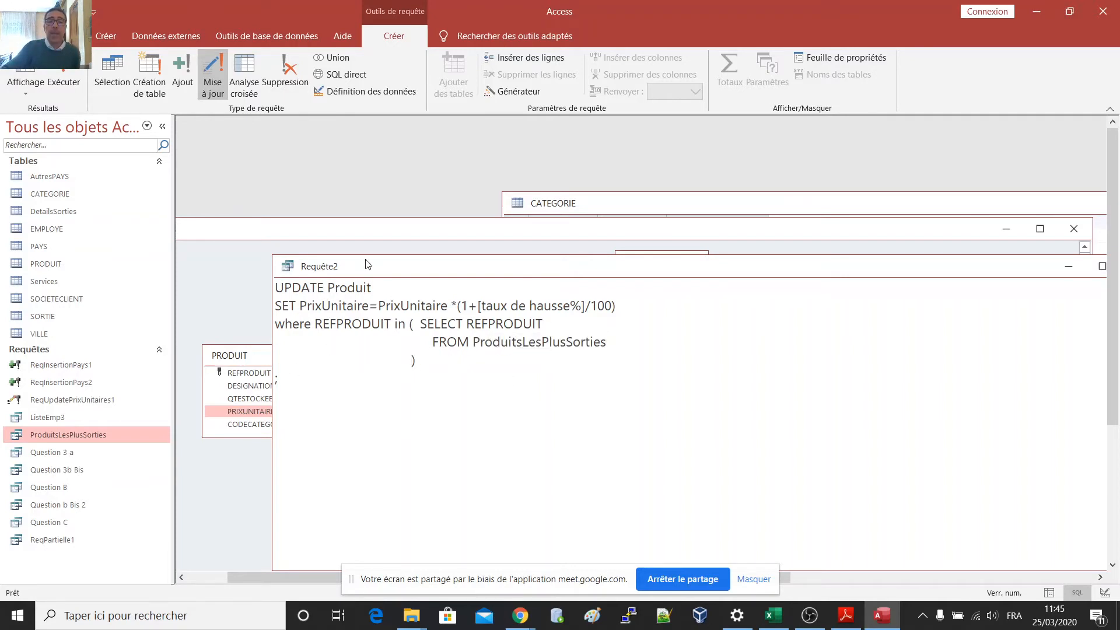
Step: Run the Requête2 update query with a taux de hausse% of 10 and accept the record update
left_click_drag(368, 265, 359, 245)
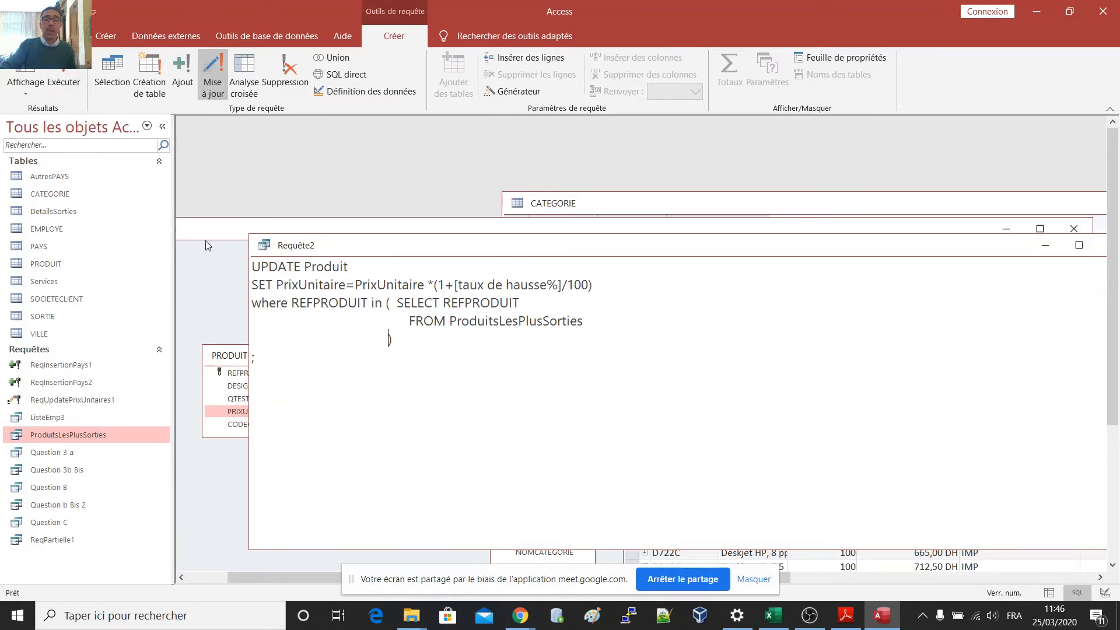
left_click(66, 71)
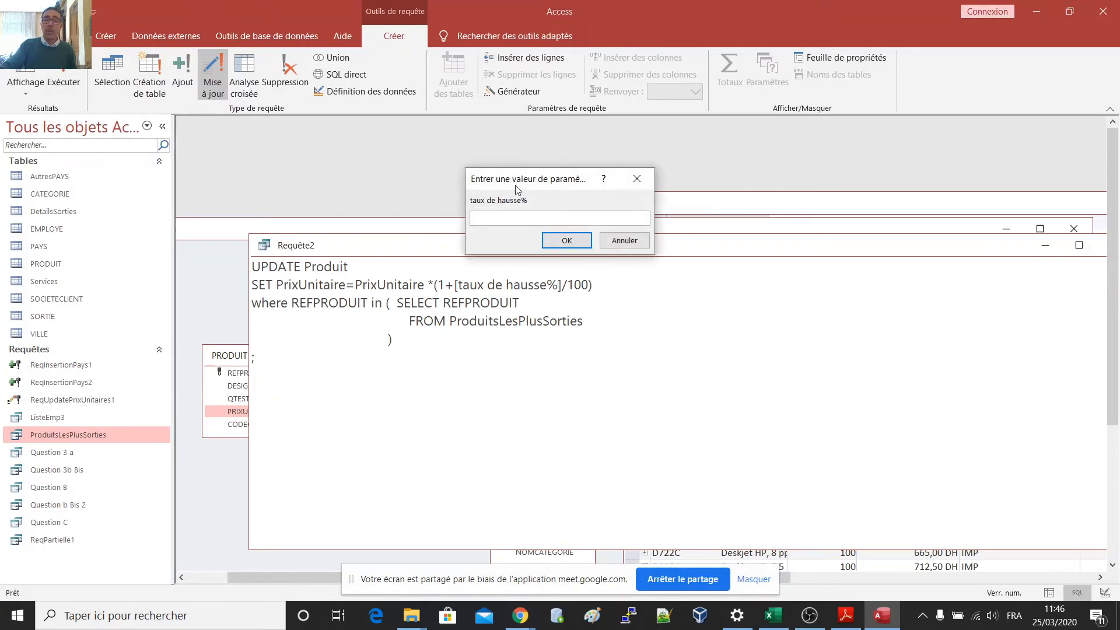
left_click_drag(519, 185, 579, 220)
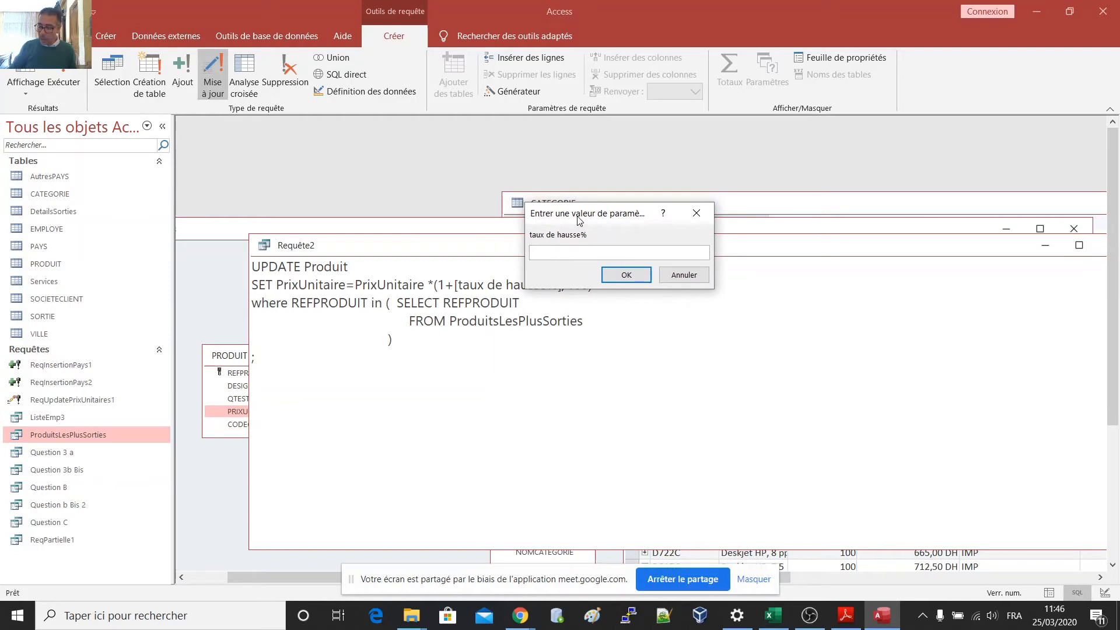
type("10")
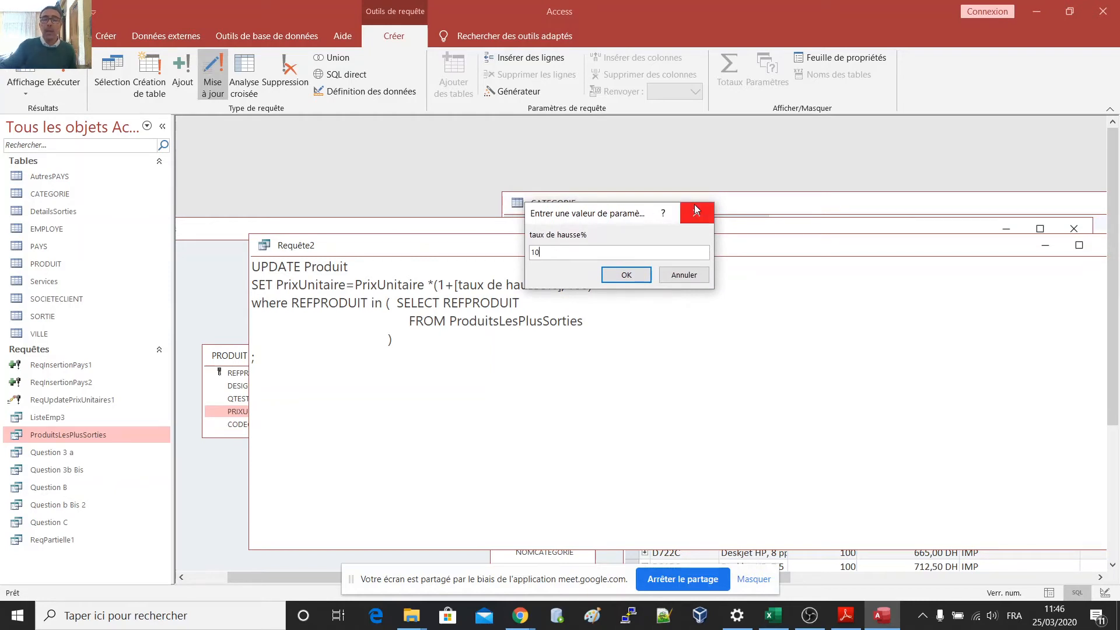
left_click(627, 276)
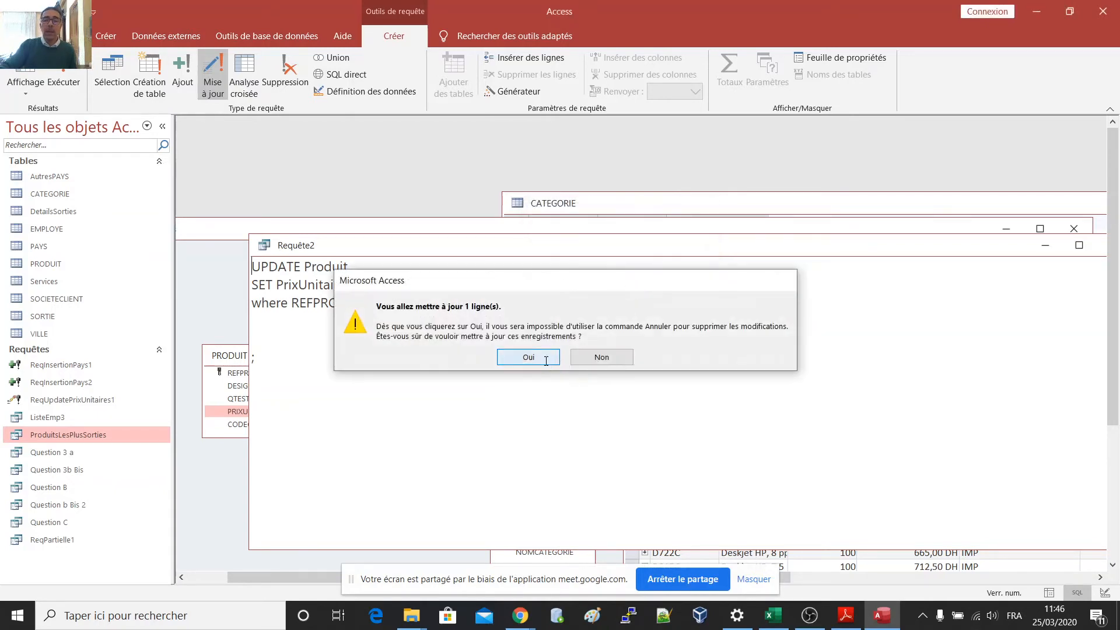
left_click(527, 355)
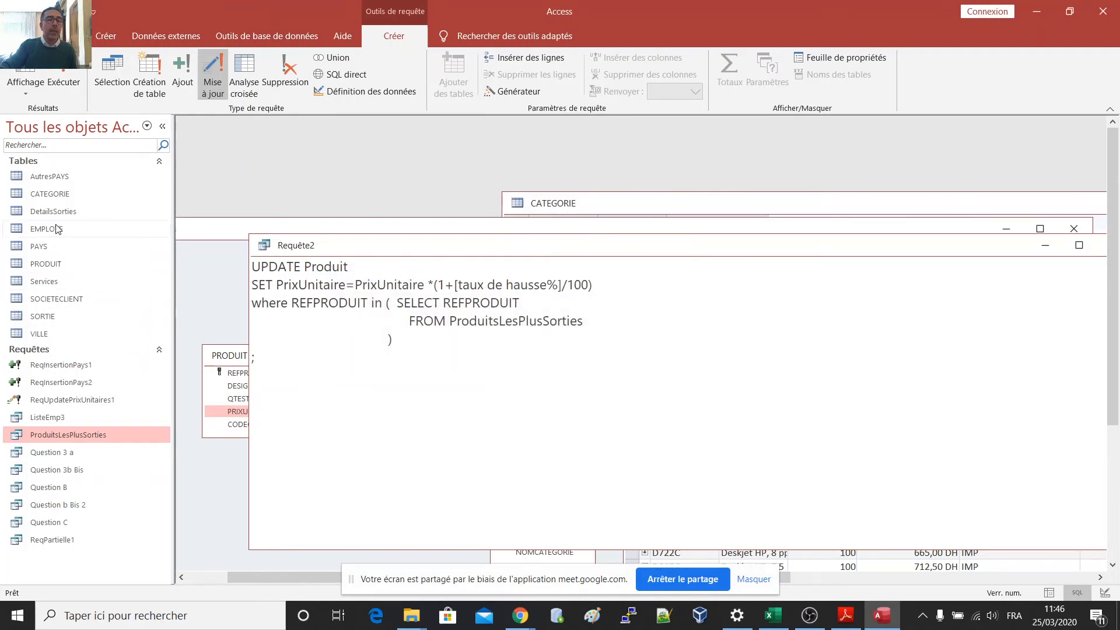
Step: Open the PRODUIT table to check the unit prices, and bring Requête2's SQL back to the front
double_click(58, 262)
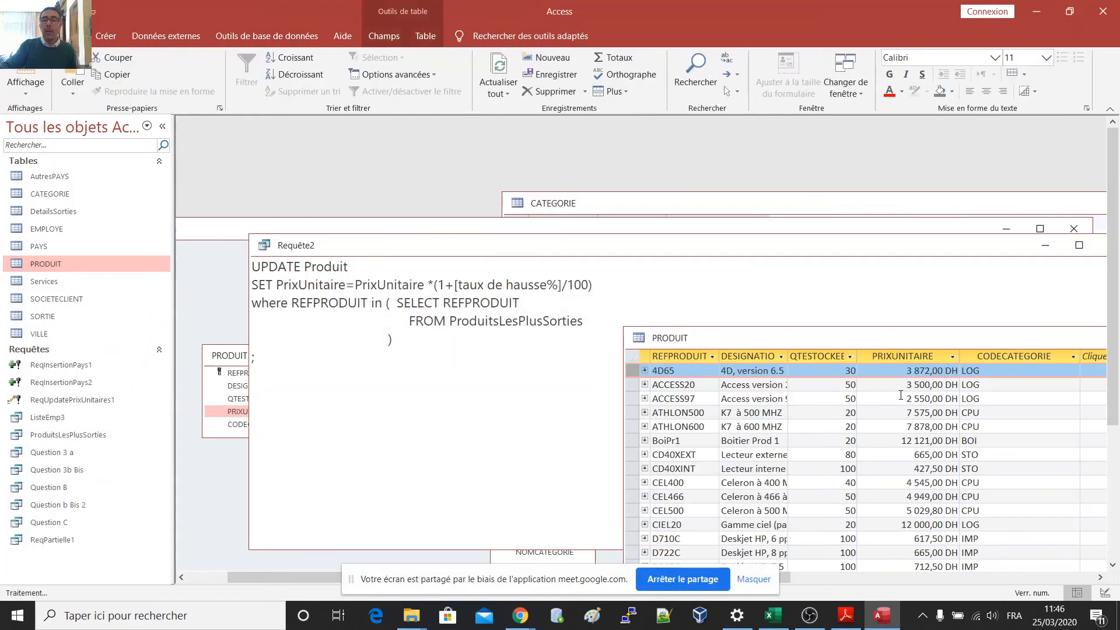
left_click_drag(963, 343, 794, 273)
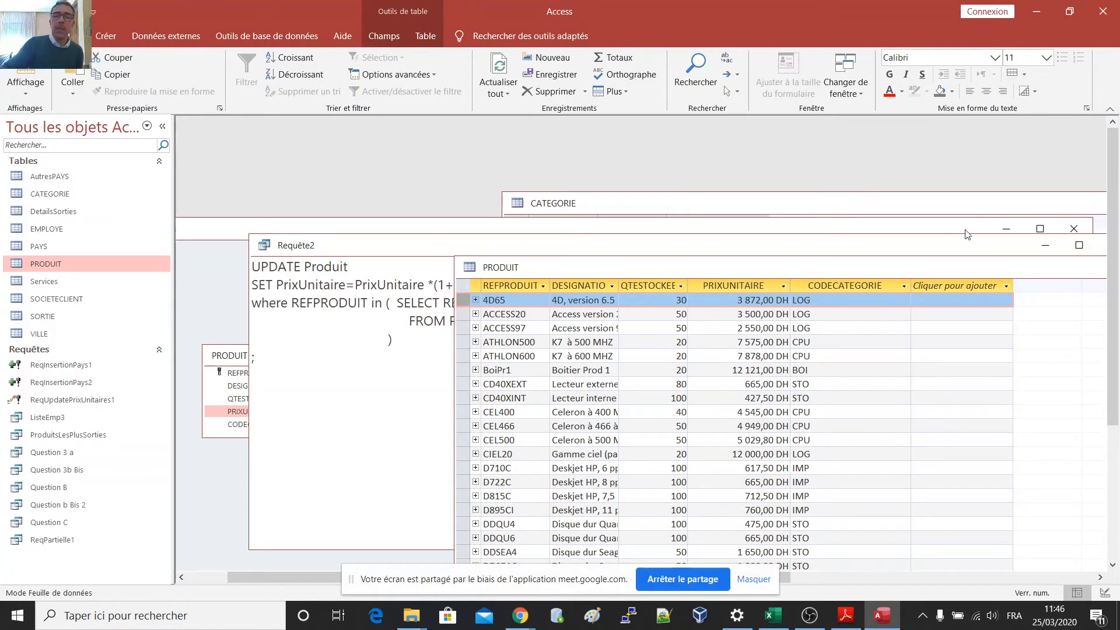
left_click(421, 244)
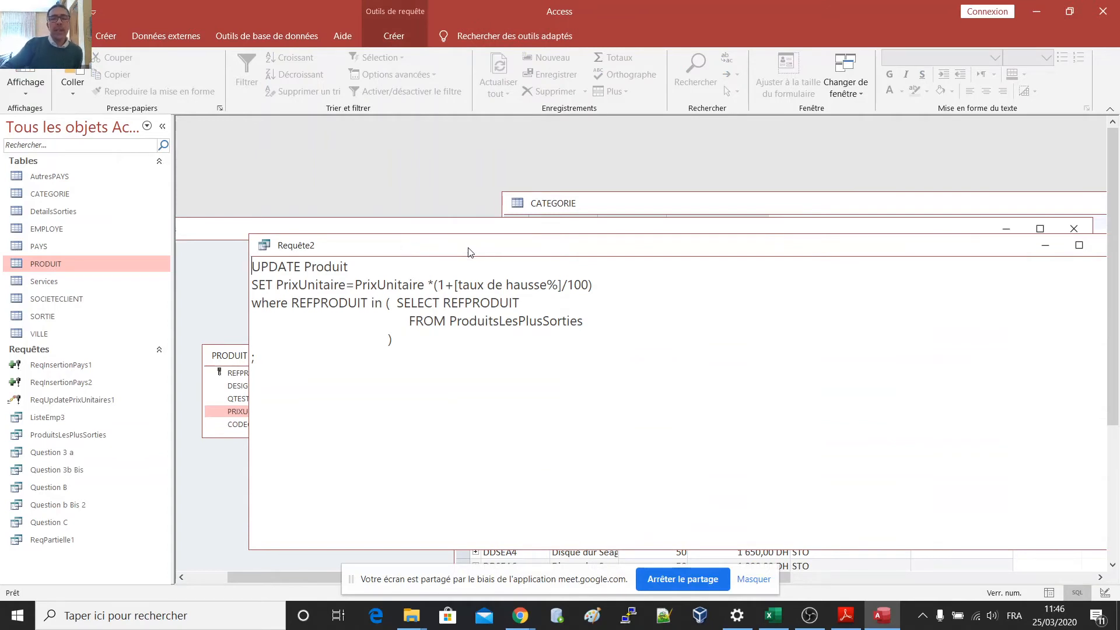
left_click_drag(403, 250, 550, 202)
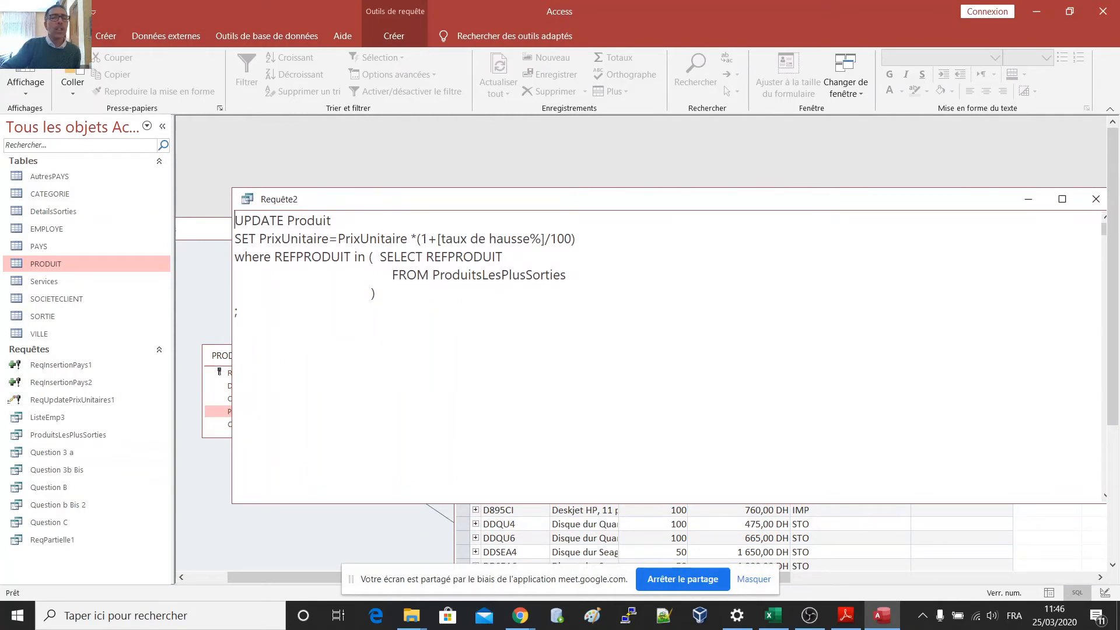
left_click(499, 257)
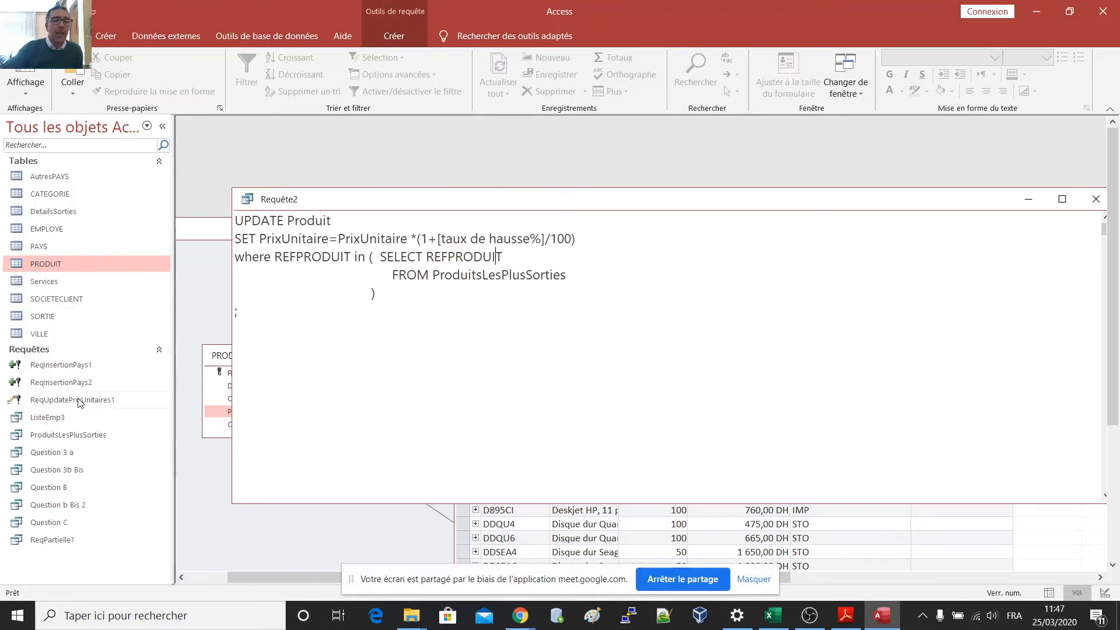
Step: Open the saved query ProduitsLesPlusSorties in design mode and examine the condition in its HAVING clause
left_click(64, 434)
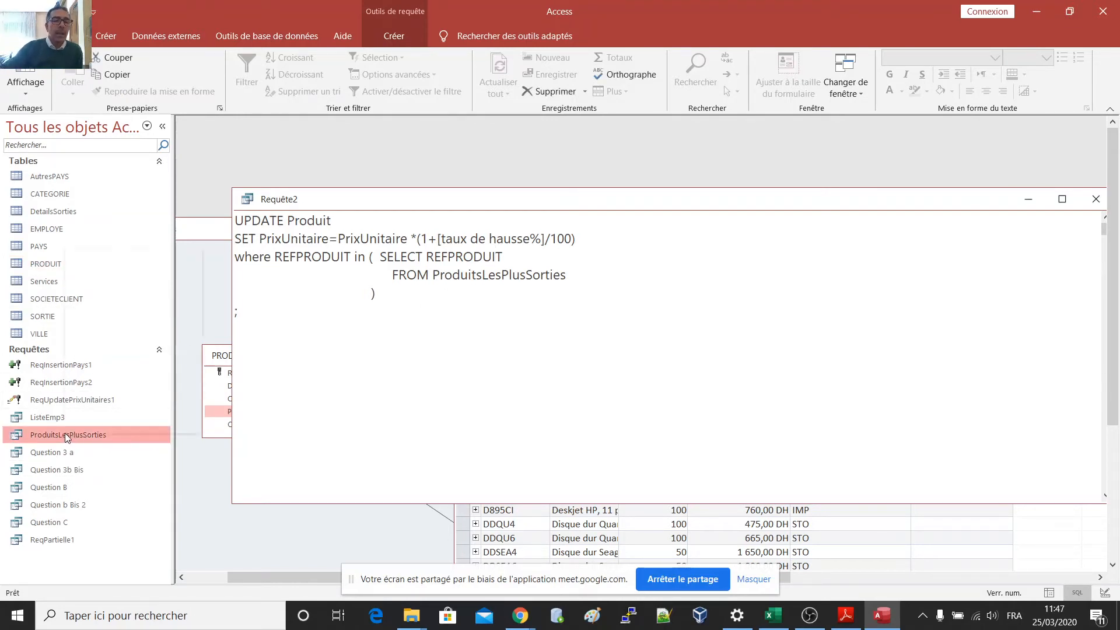
right_click(65, 434)
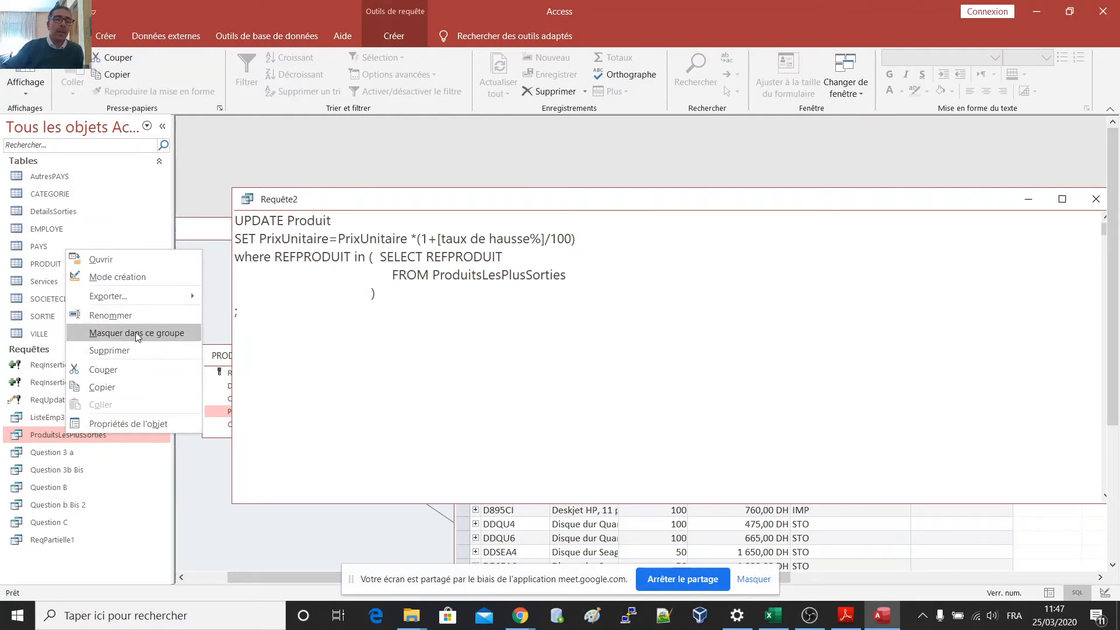
left_click(128, 275)
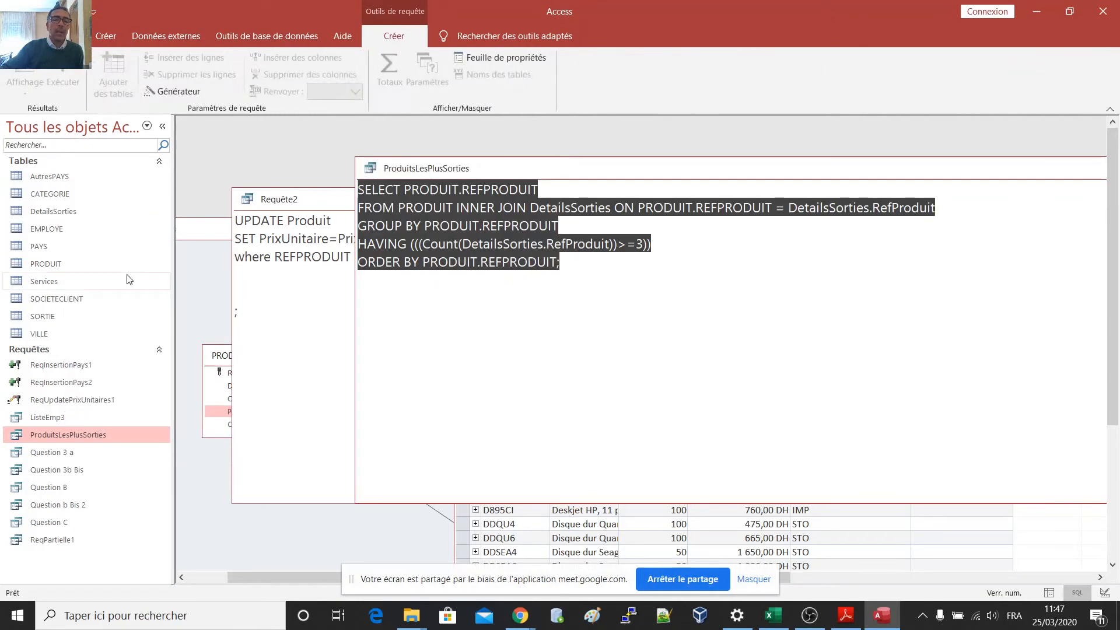
left_click(578, 246)
left_click_drag(405, 246, 649, 244)
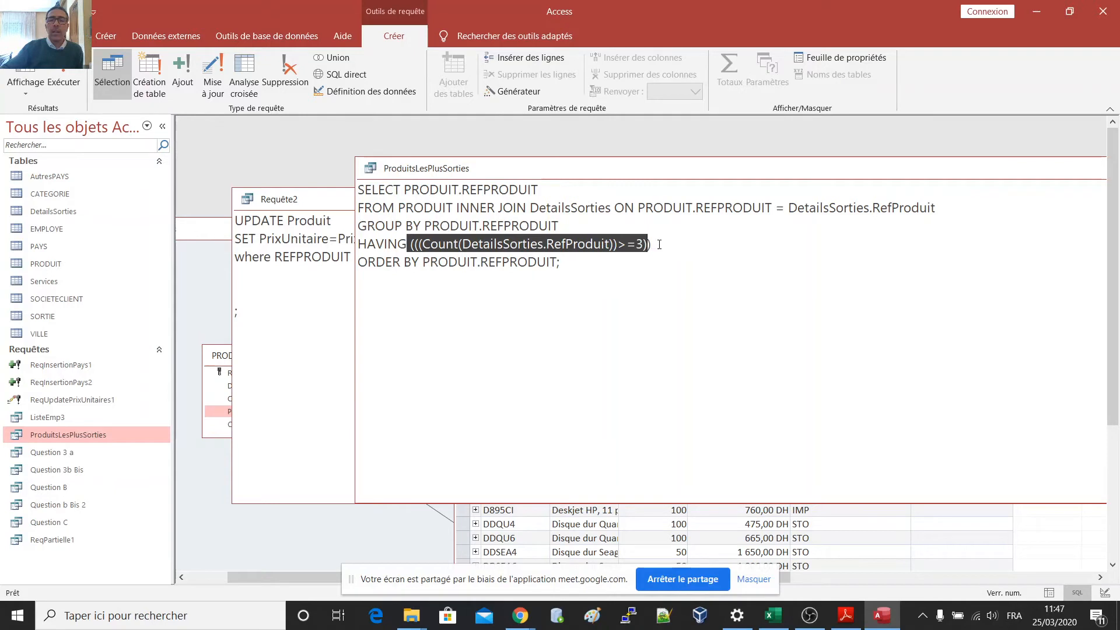
left_click(575, 266)
key("Return")
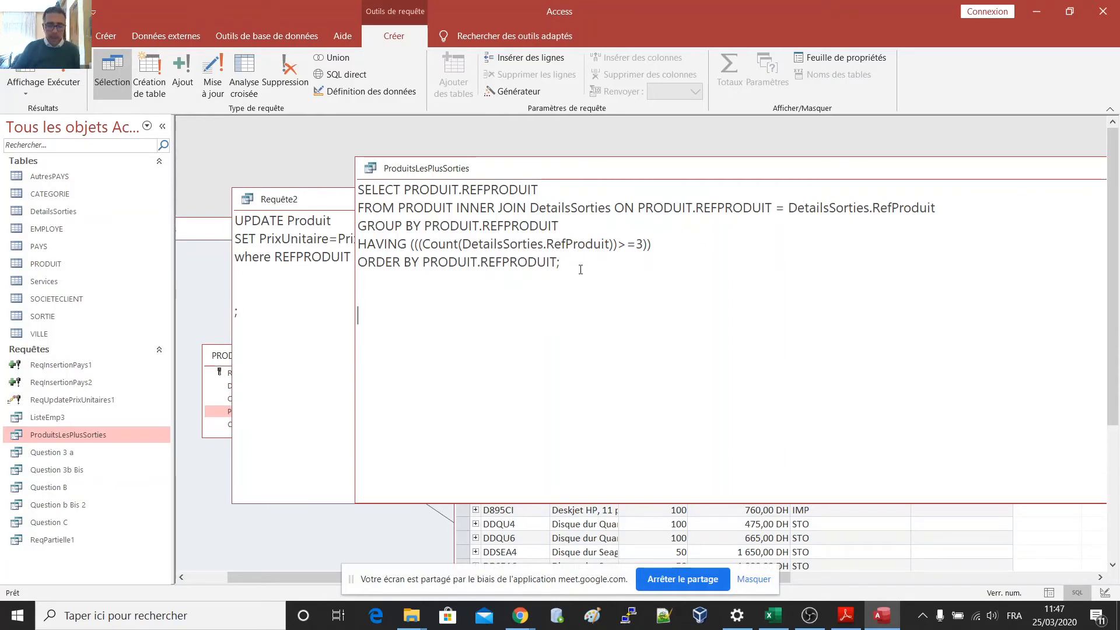
type("Creat")
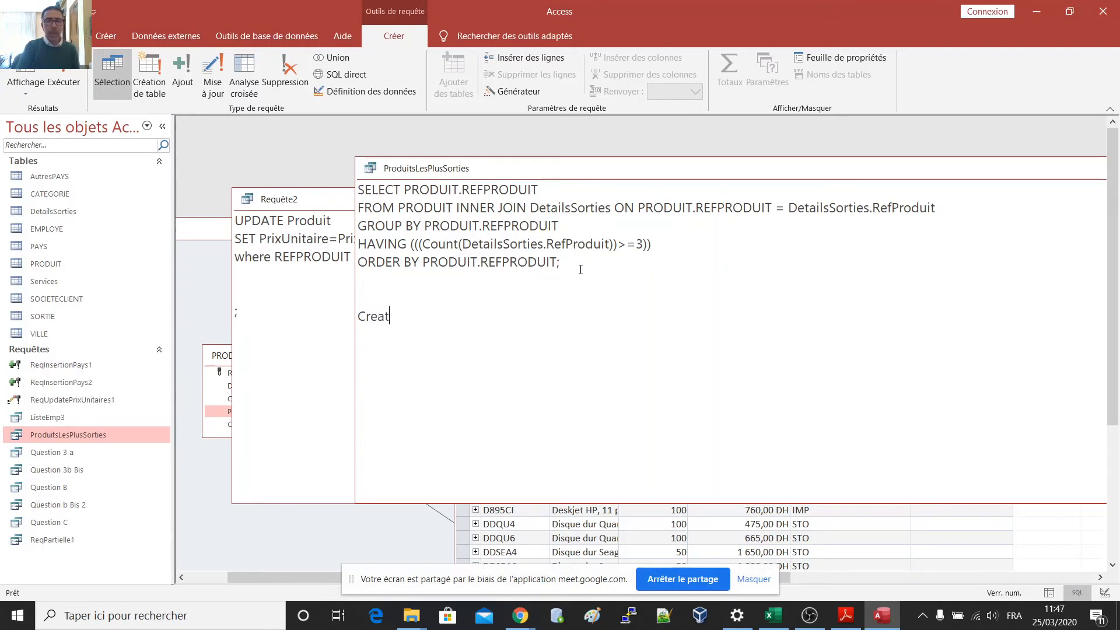
type("e table")
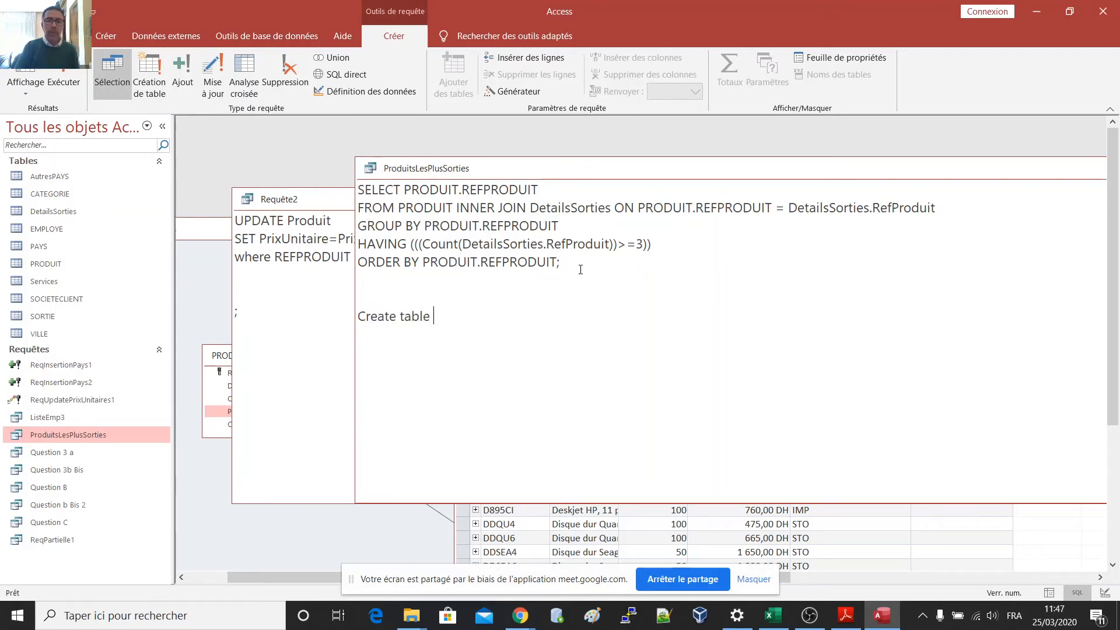
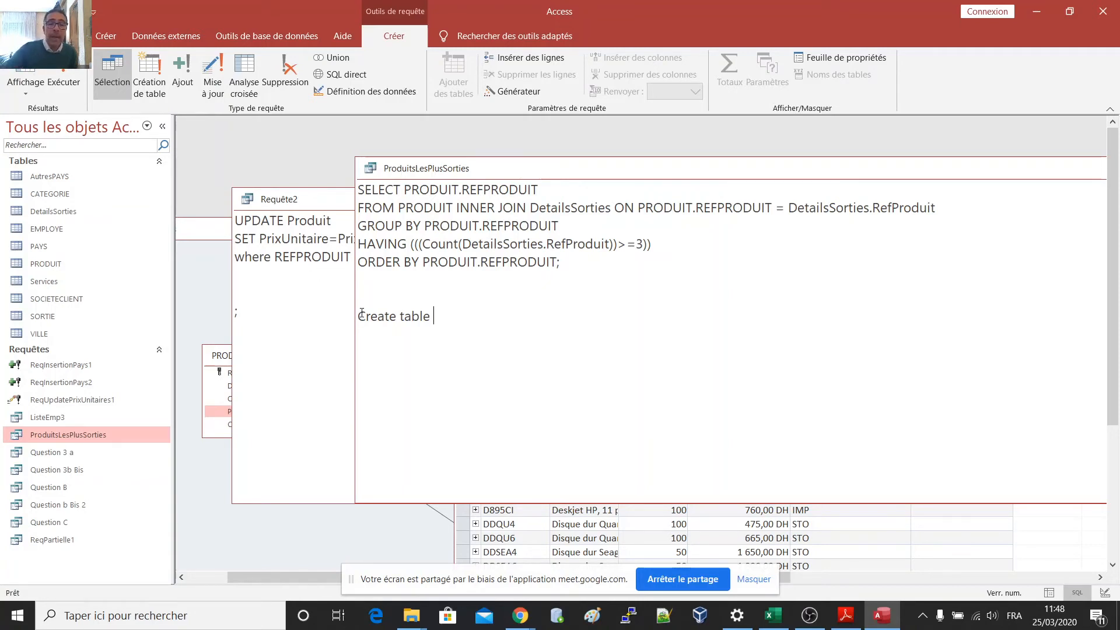
left_click_drag(356, 318, 418, 325)
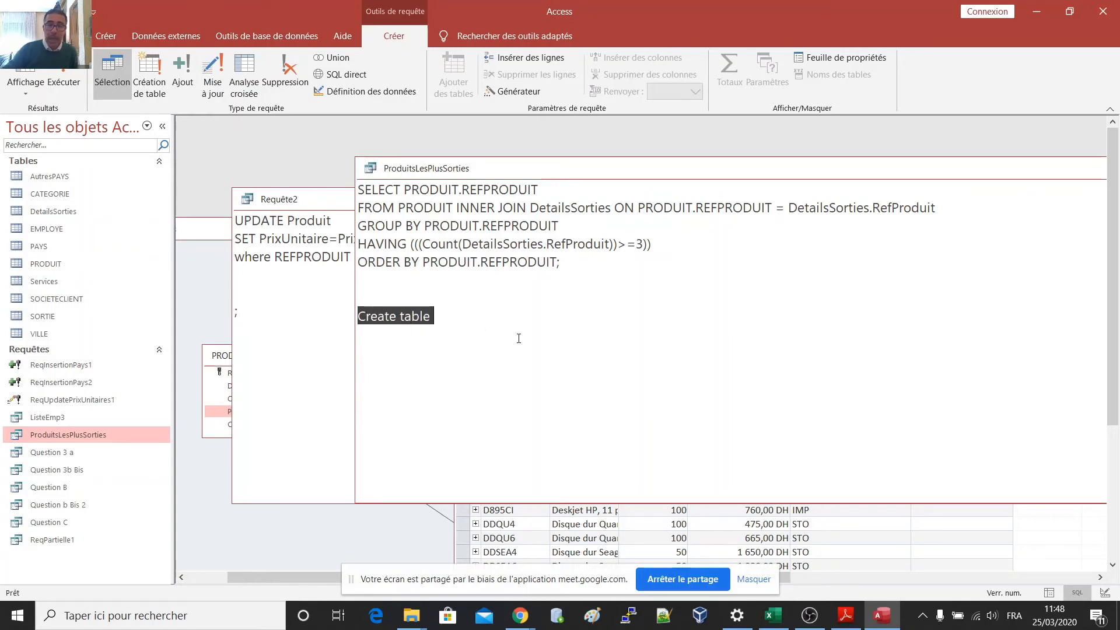
key("BackSpace")
key("BackSpace")
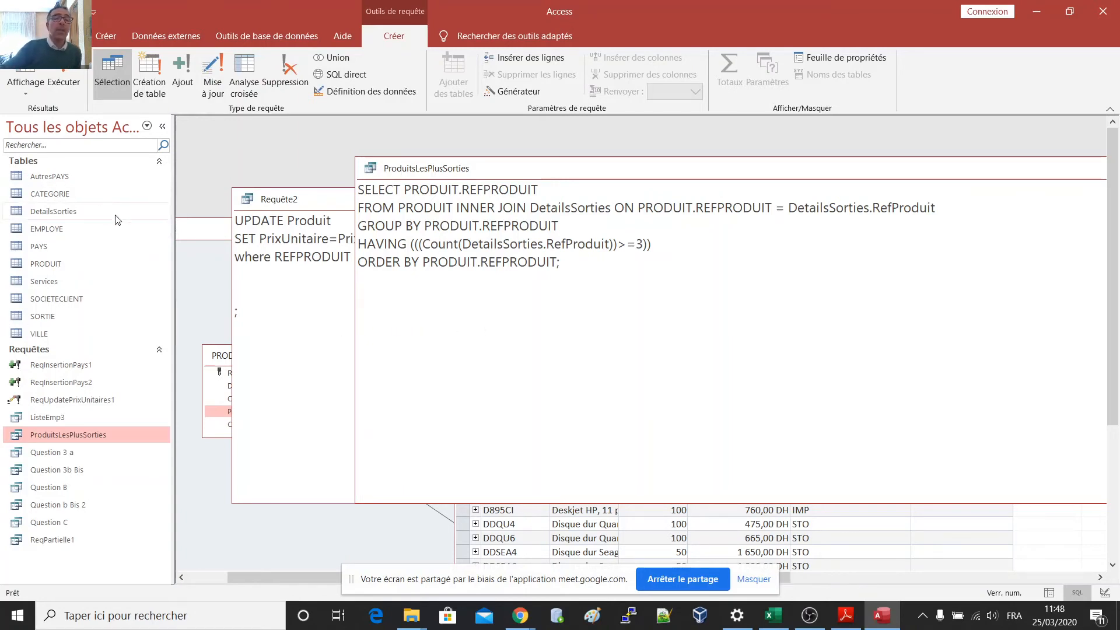
Step: Open the CATEGORIE table's design, inspect the Valide si property of the NOMCATEGORIE field, and close the table
left_click(20, 199)
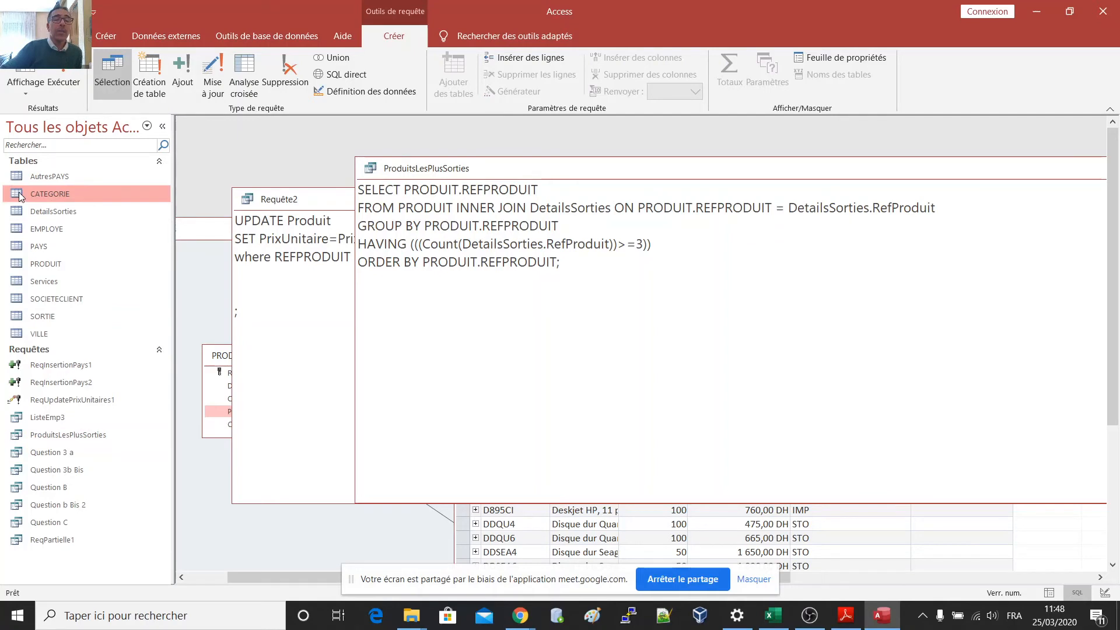
right_click(19, 192)
left_click(61, 219)
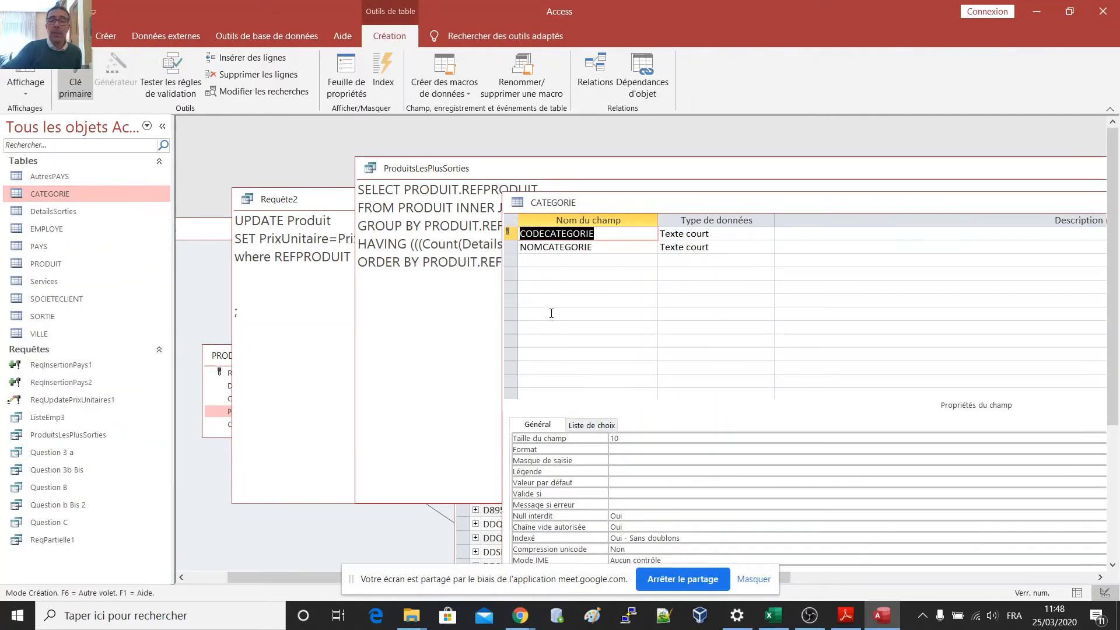
left_click(603, 244)
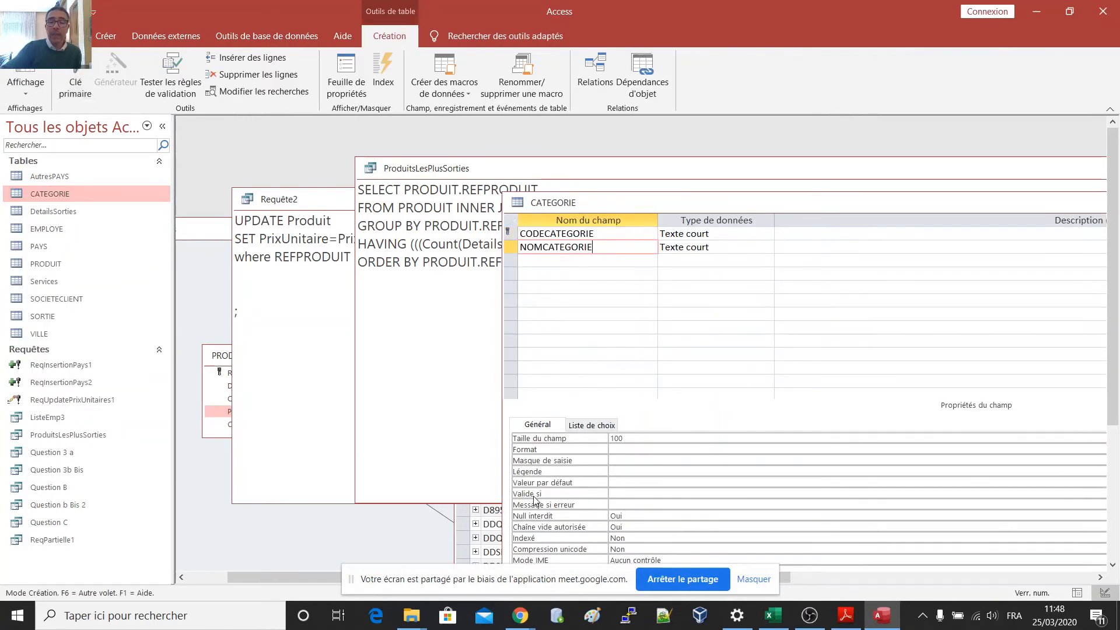
left_click(629, 496)
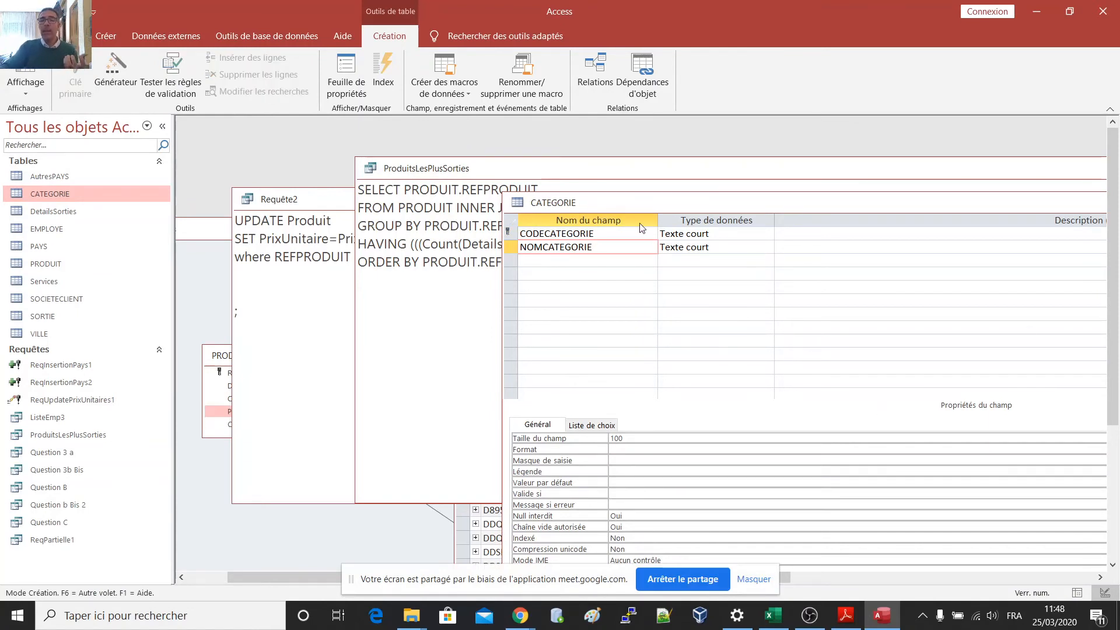
left_click_drag(678, 200, 547, 200)
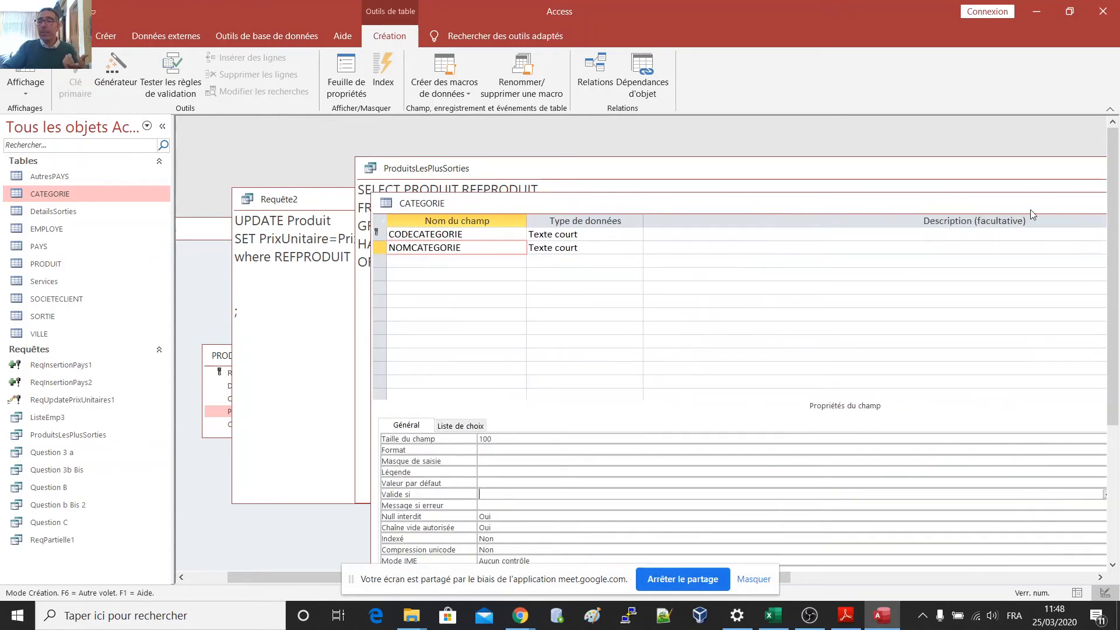
left_click_drag(736, 204, 597, 205)
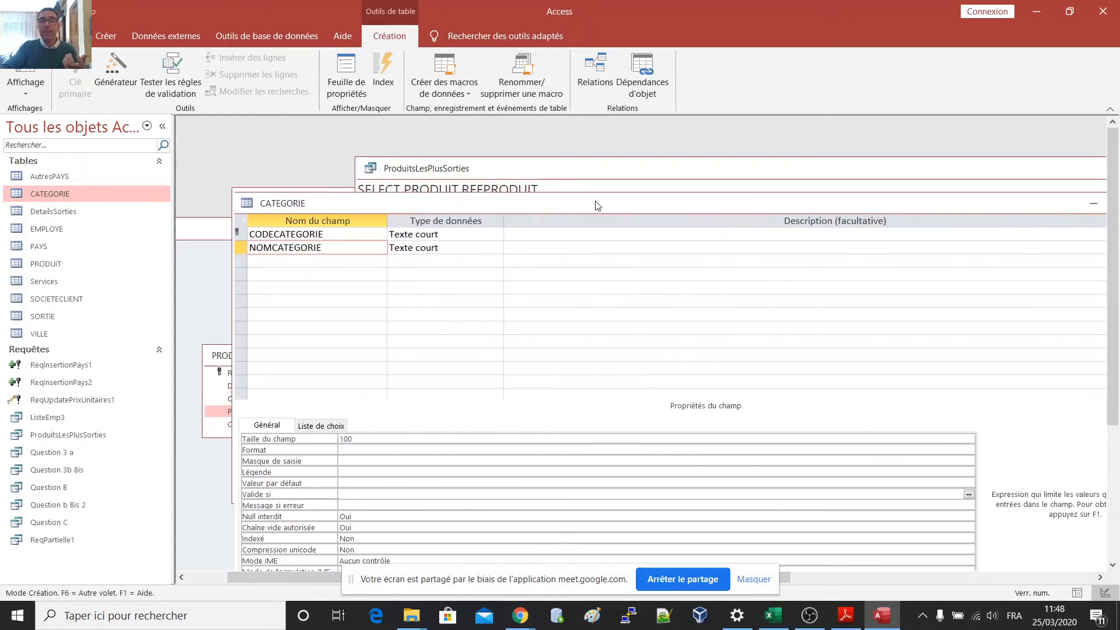
left_click_drag(885, 206, 731, 205)
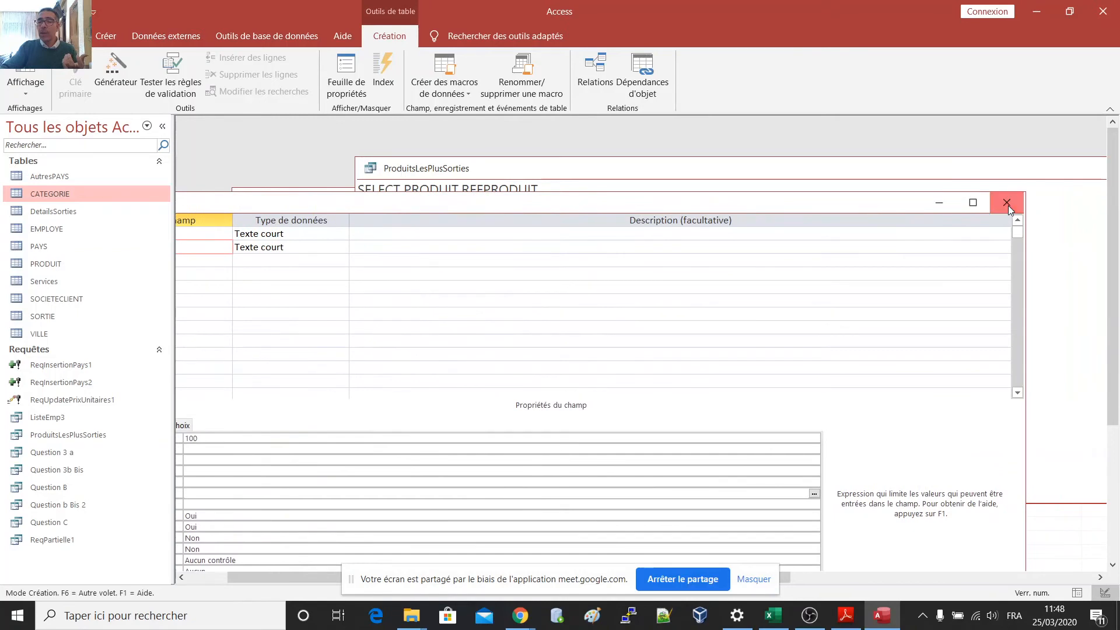
left_click(1007, 203)
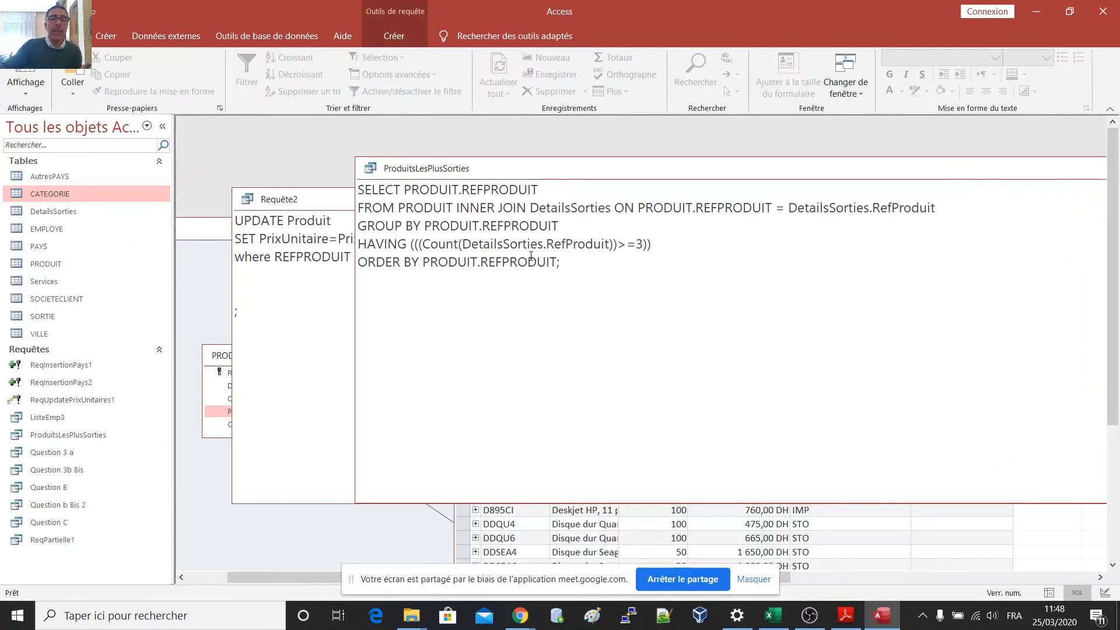
Step: Review the GROUP BY clause and the HAVING count condition in the ProduitsLesPlusSorties SQL
left_click_drag(368, 243, 652, 247)
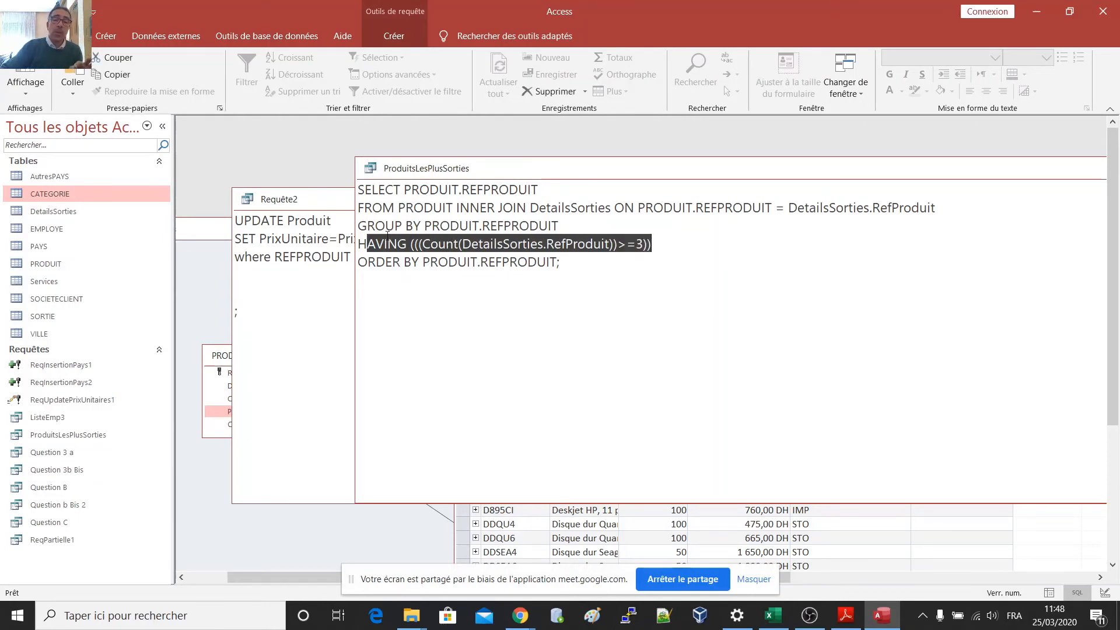
left_click(363, 190)
left_click_drag(366, 225, 559, 226)
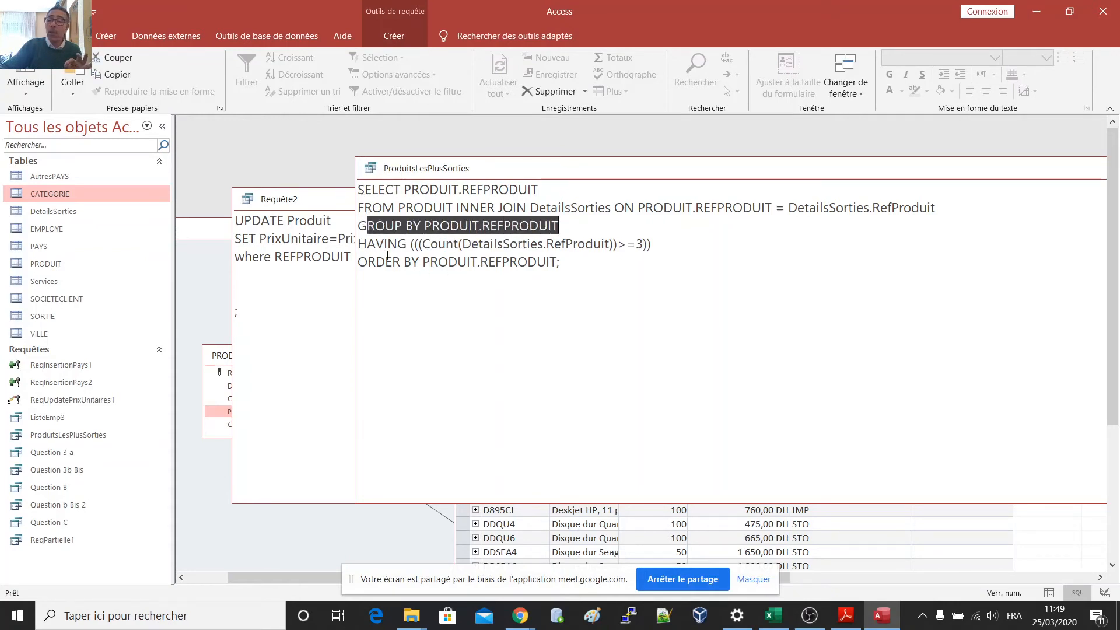
left_click_drag(367, 244, 600, 250)
double_click(638, 245)
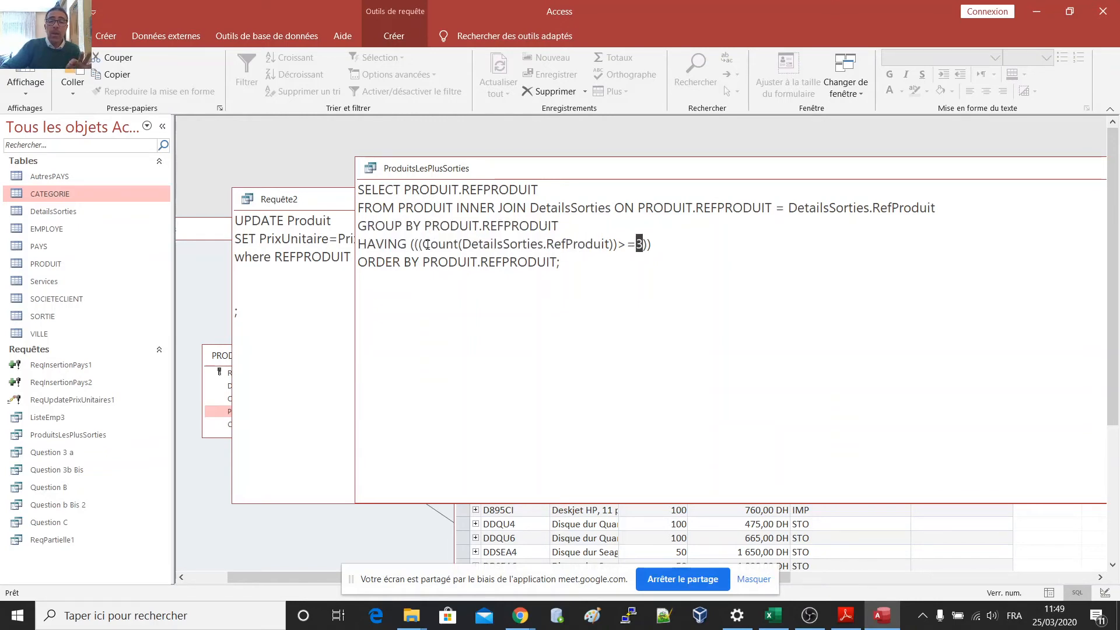
Step: Examine how the ProduitsLesPlusSorties SQL joins PRODUIT with DetailsSorties, groups the rows and filters them by the count of RefProduit
left_click_drag(423, 244, 608, 245)
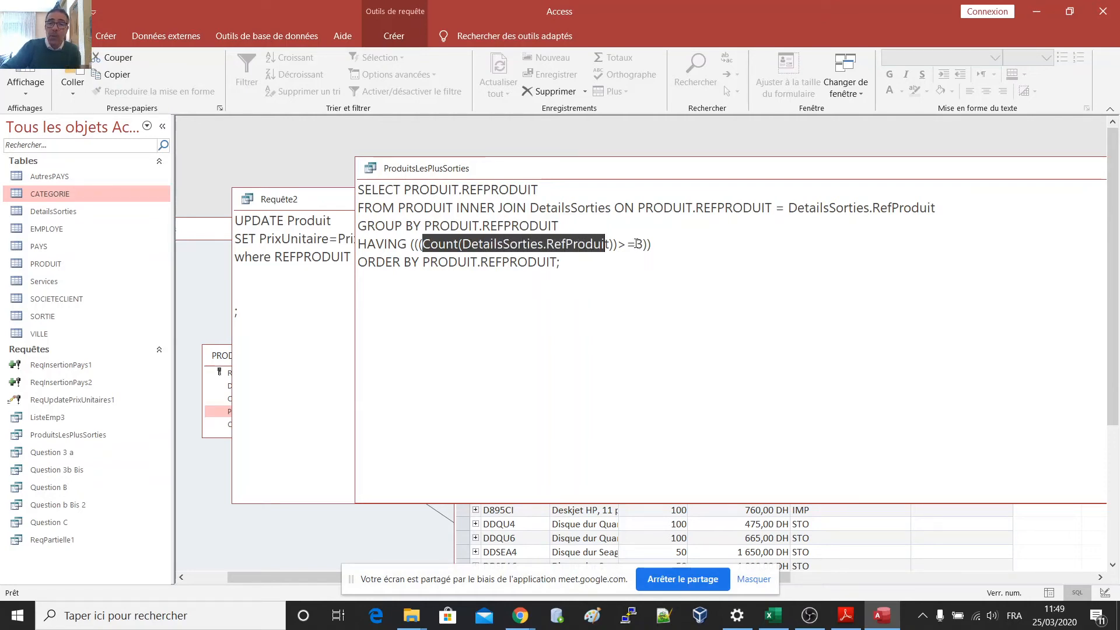
left_click_drag(626, 244, 645, 244)
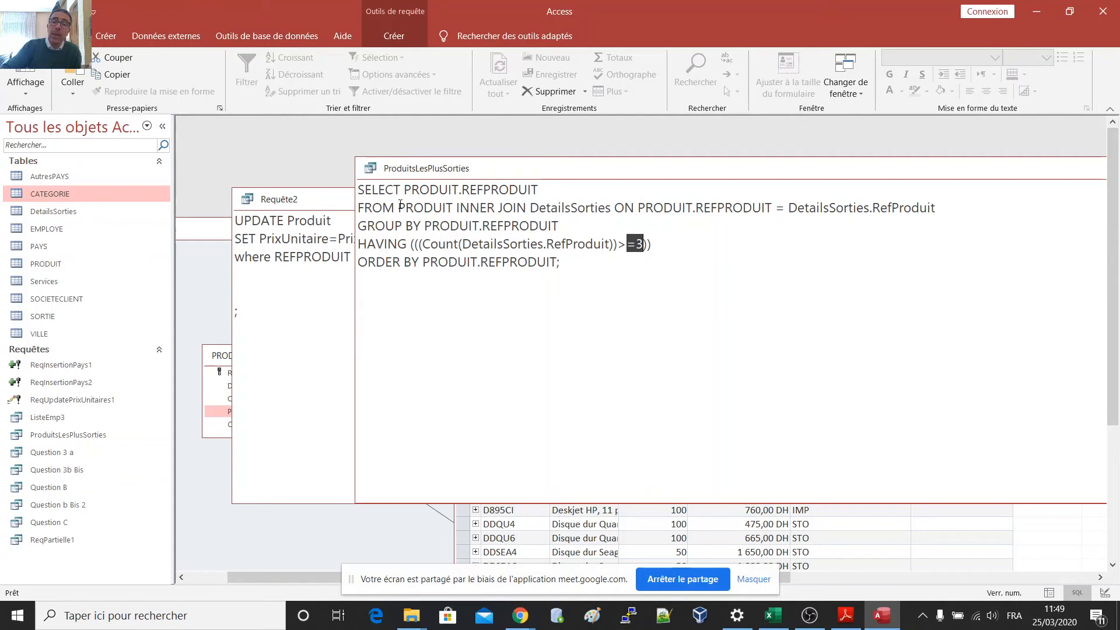
left_click_drag(399, 208, 455, 208)
left_click_drag(530, 207, 605, 207)
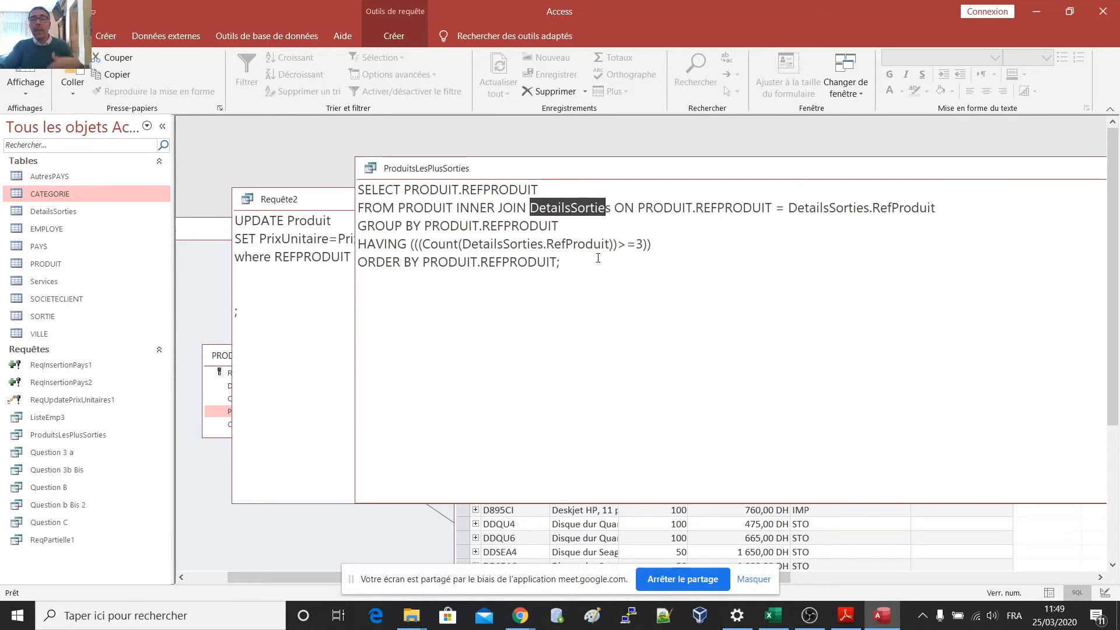
double_click(639, 244)
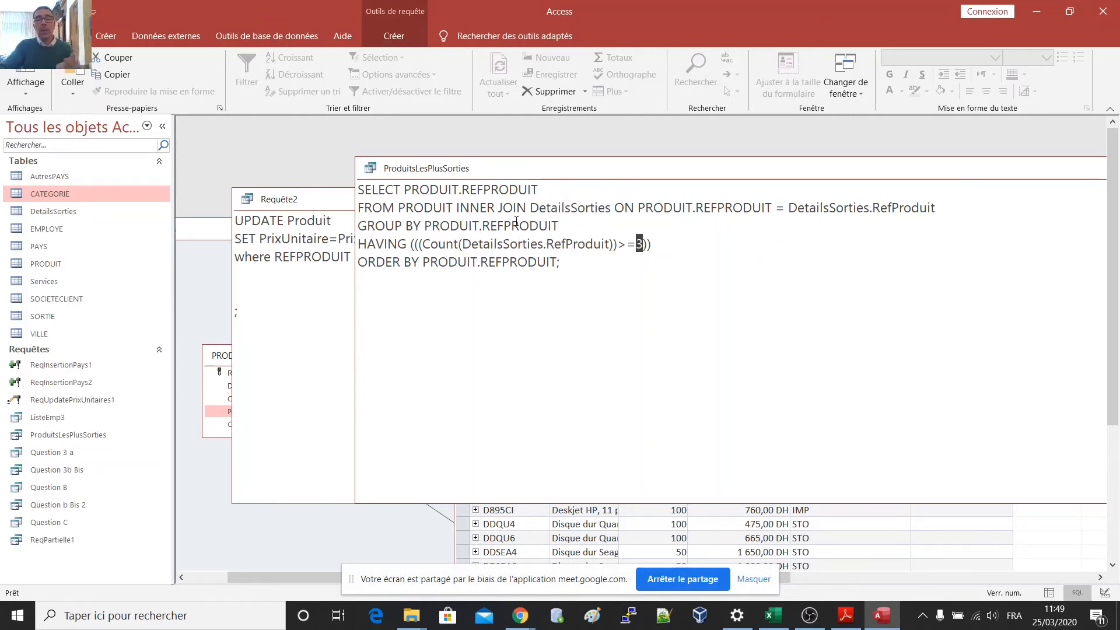
left_click(432, 263)
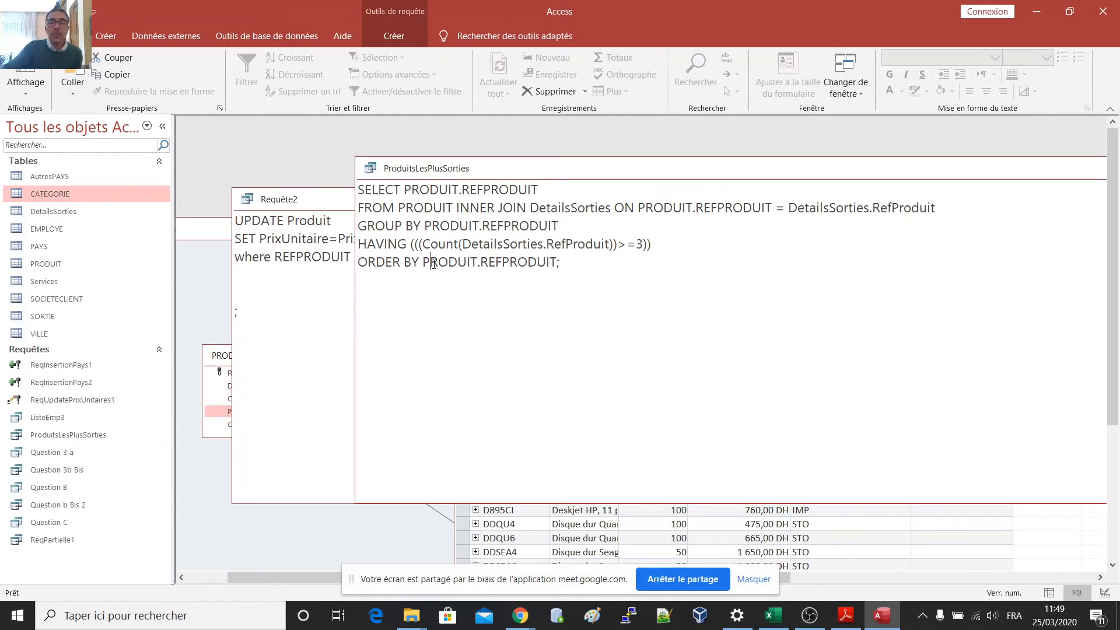
double_click(372, 245)
left_click_drag(359, 226, 424, 225)
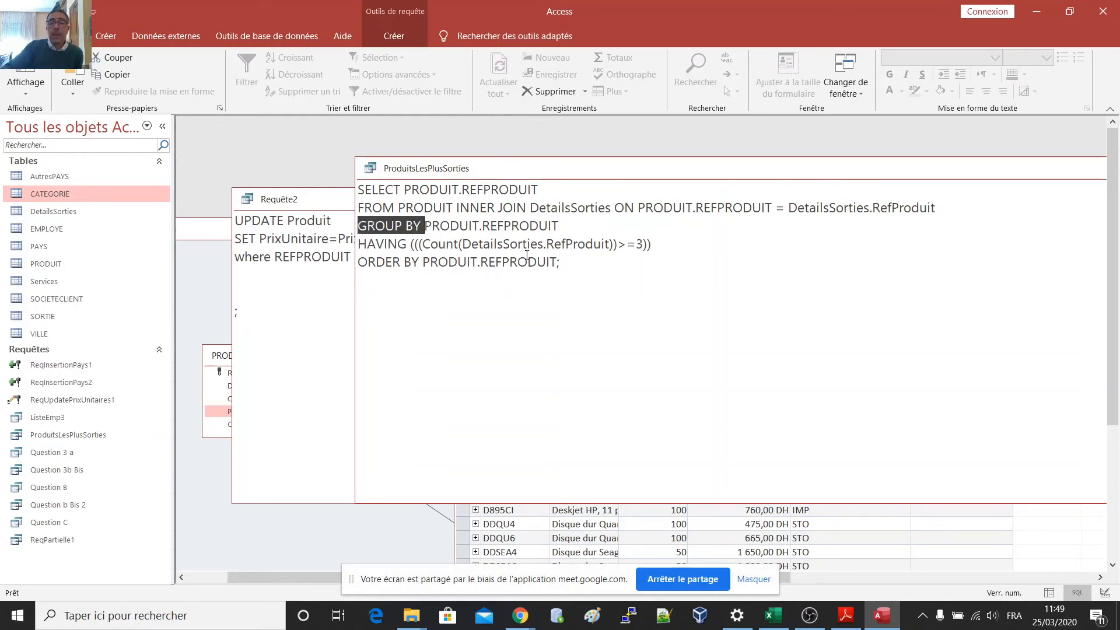
left_click(572, 263)
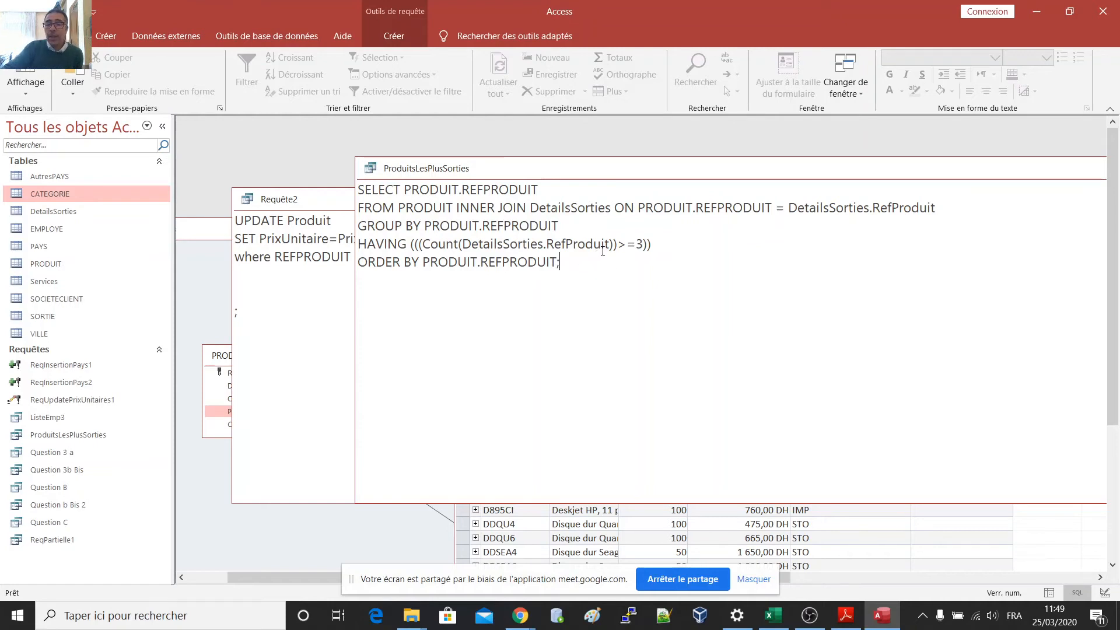
Step: Save the update query Requête2 under the name ReqUpdatePrixDesProduitsLesPlusSorties
left_click(333, 205)
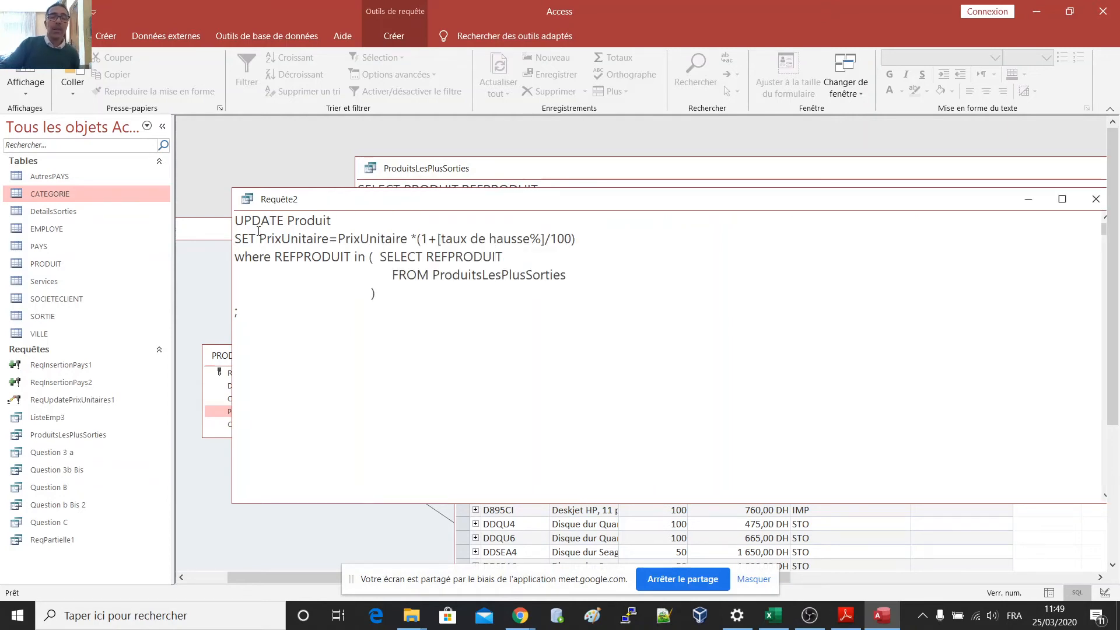
left_click_drag(238, 221, 358, 313)
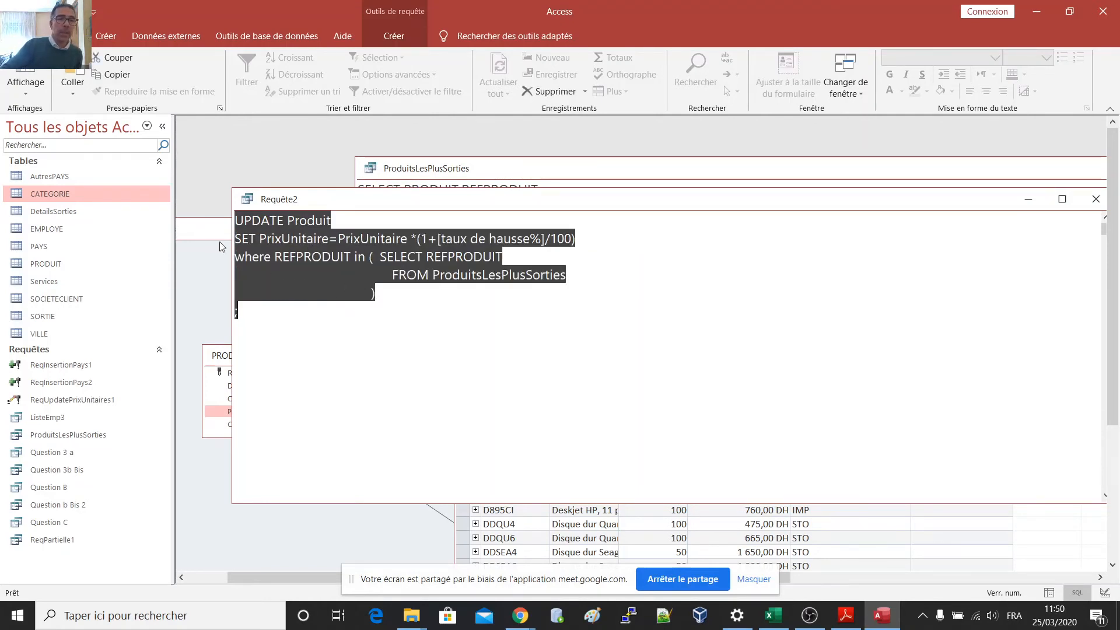
key("ctrl+s")
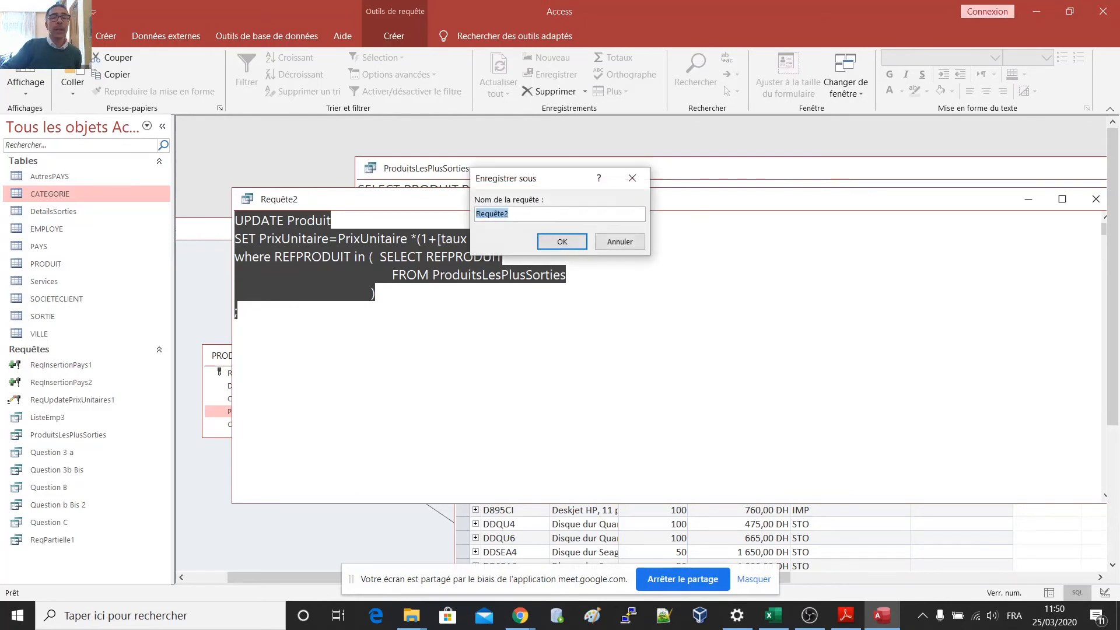
type("Req")
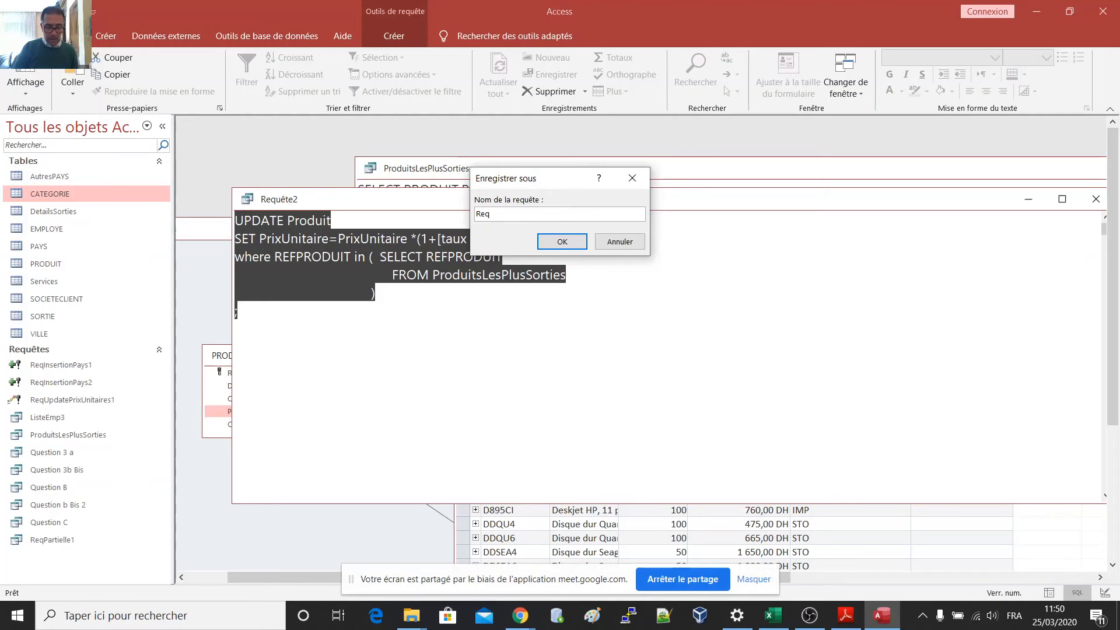
type("UpdatePr")
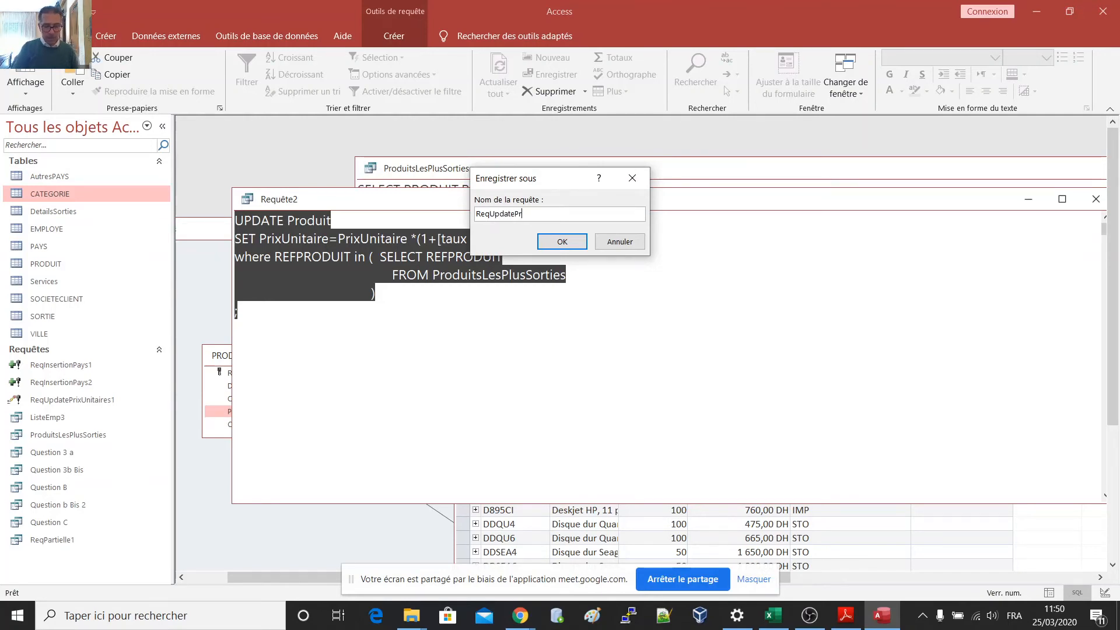
type("ix")
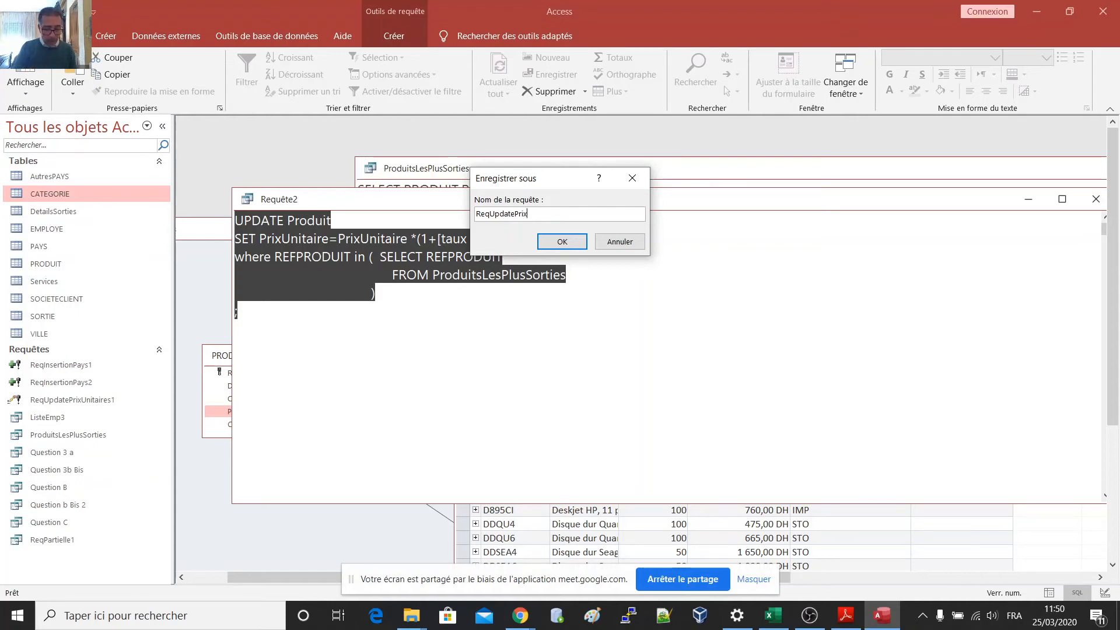
type("DesPro")
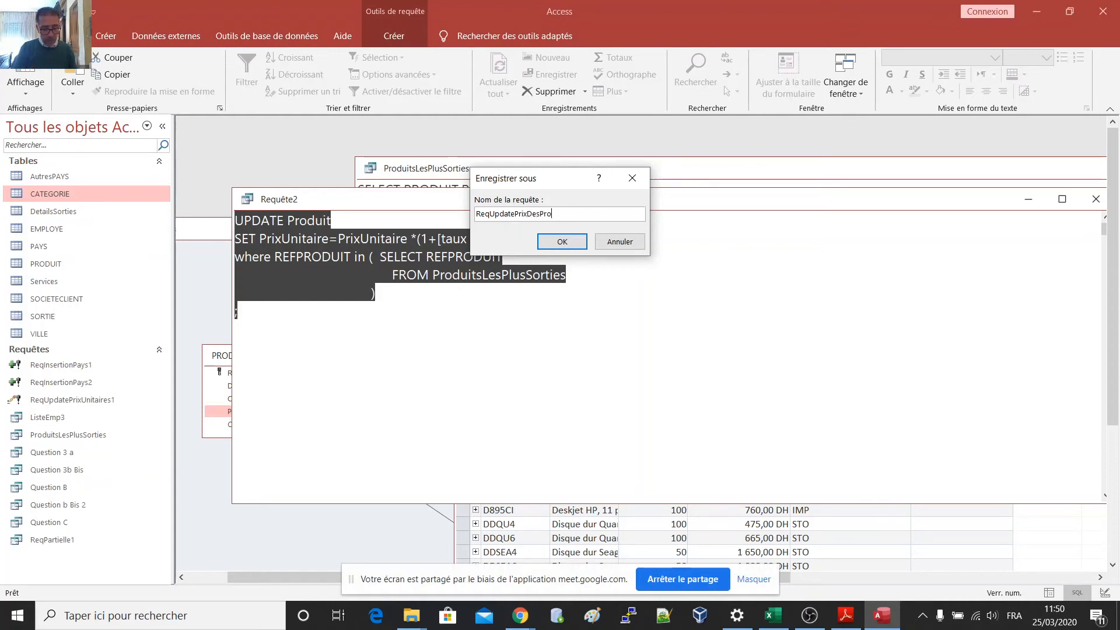
type("duitsLesPlus")
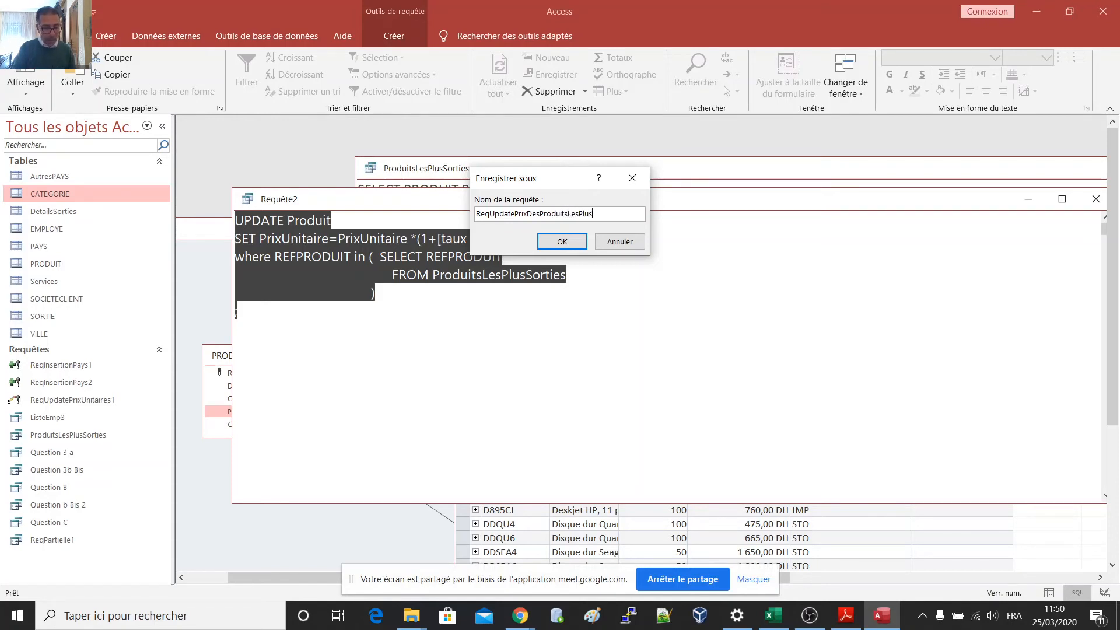
type("Sorties")
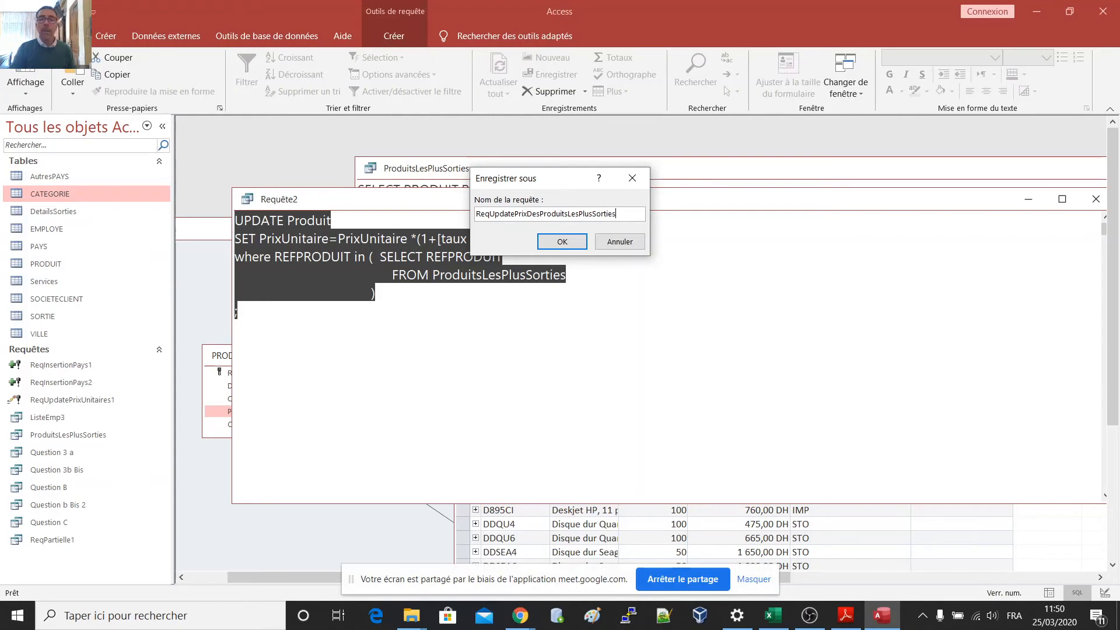
left_click(580, 241)
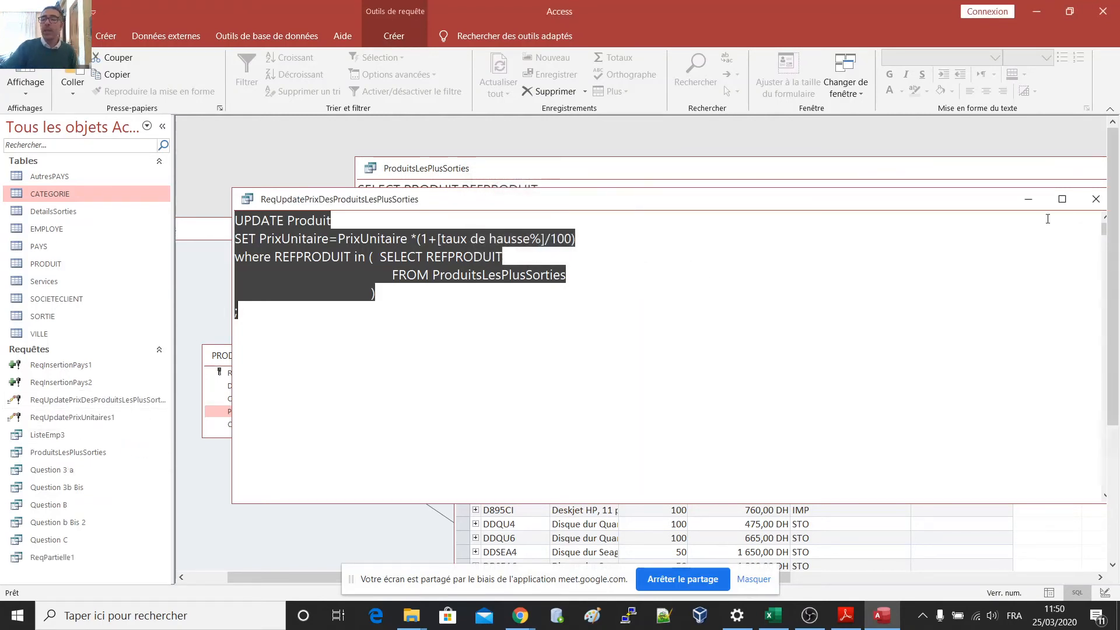
Step: Close the saved update query and the ProduitsLesPlusSorties query, saving the design changes of ProduitsLesPlusSorties
left_click_drag(985, 209, 880, 212)
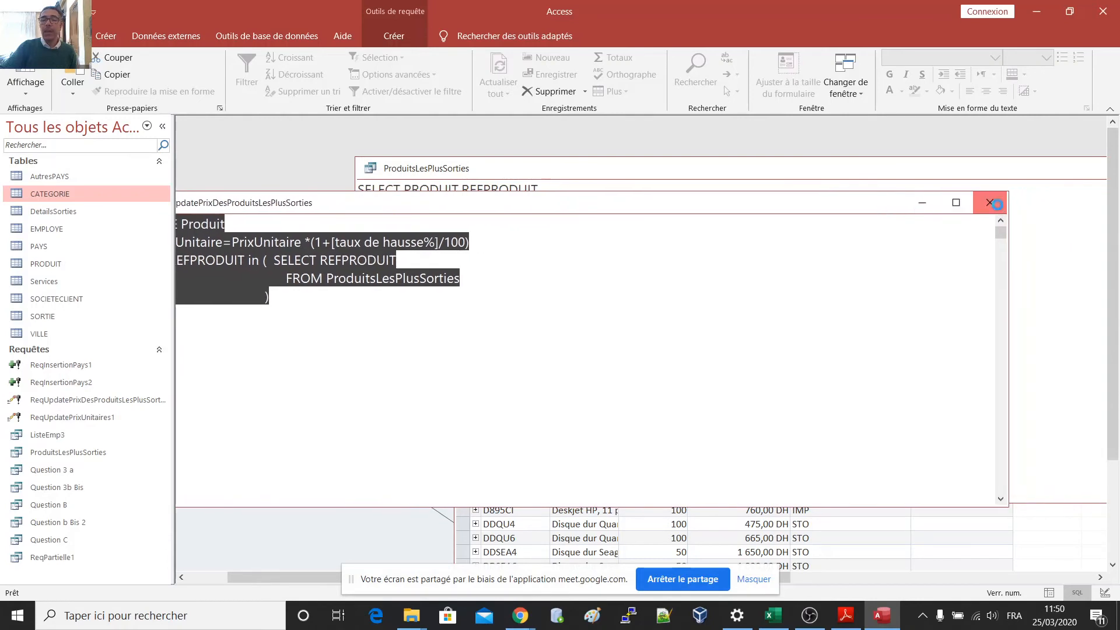
left_click(990, 202)
left_click_drag(919, 175, 765, 200)
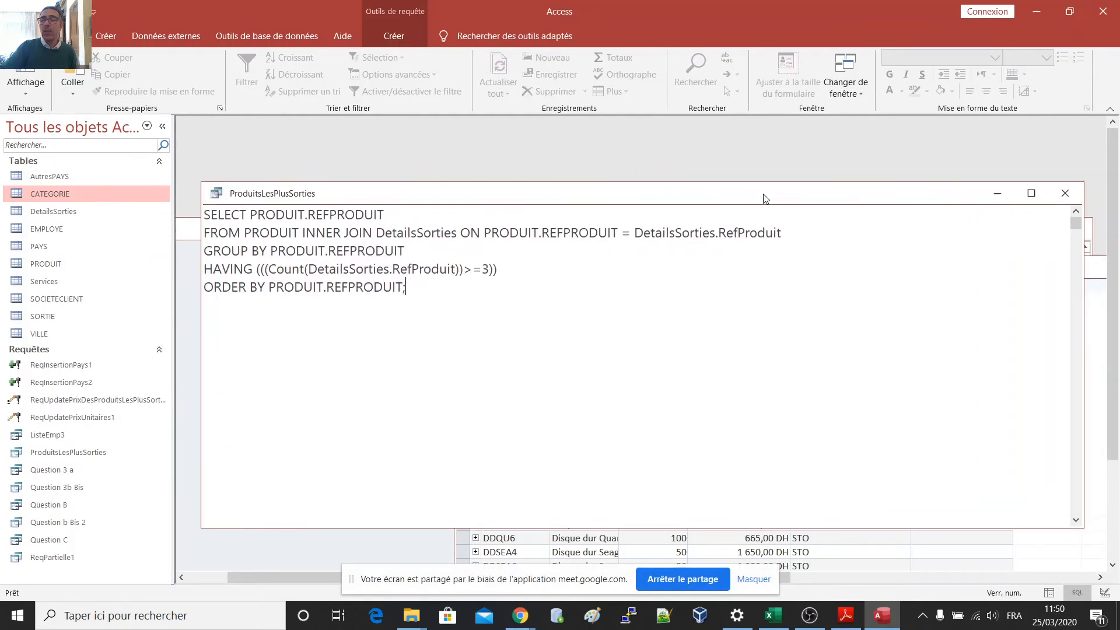
left_click(1065, 193)
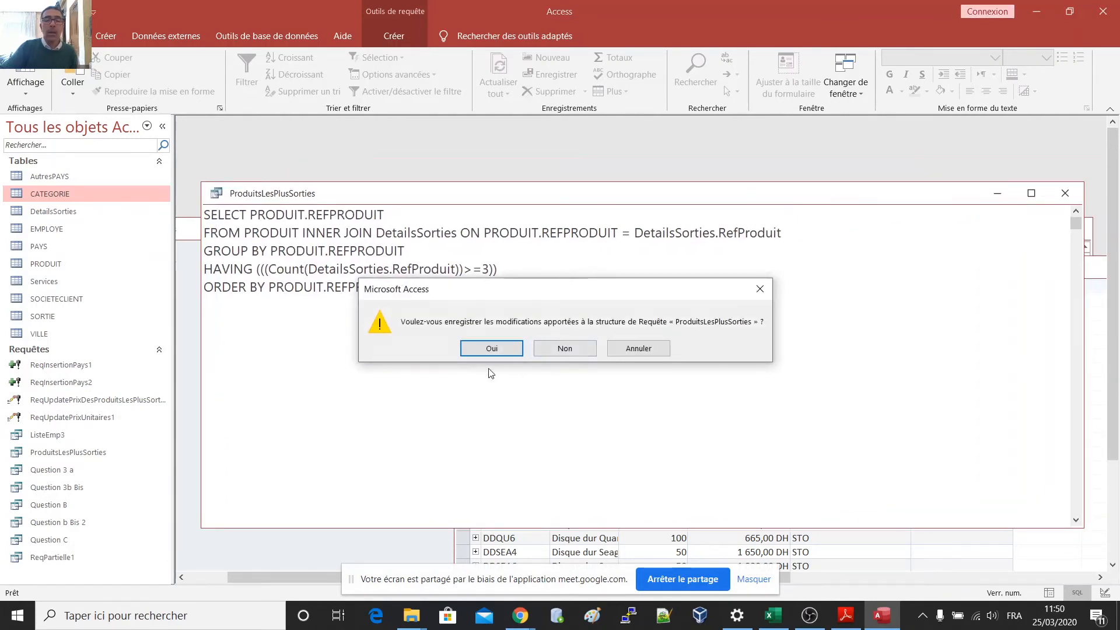
left_click(492, 348)
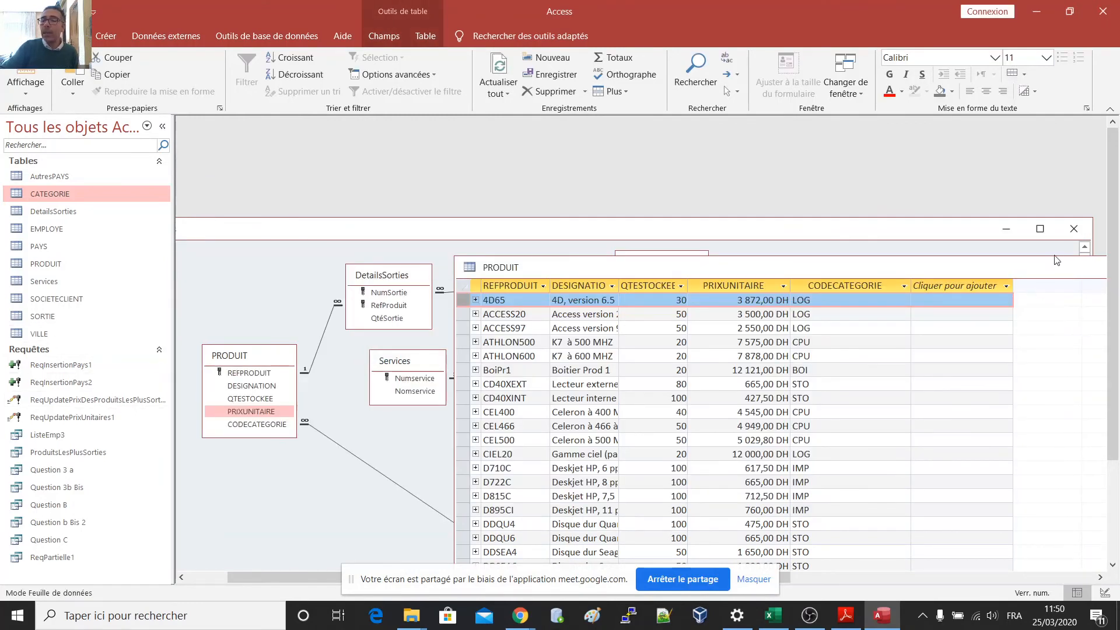
Step: Close the PRODUIT table and save its layout changes
left_click_drag(1073, 273, 1012, 282)
left_click(1002, 263)
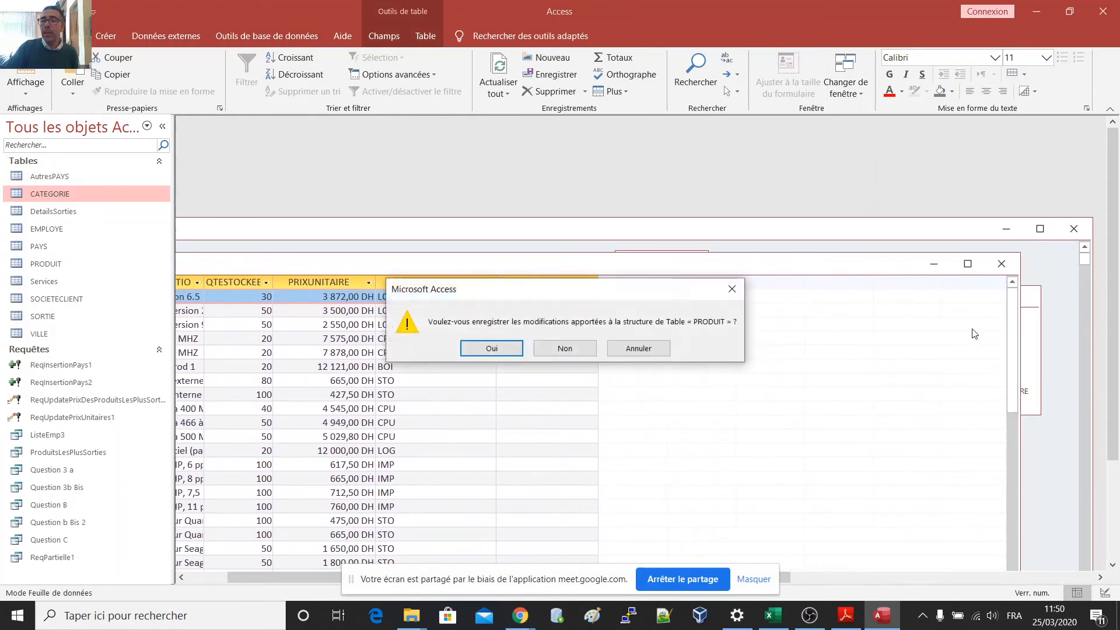
left_click(490, 349)
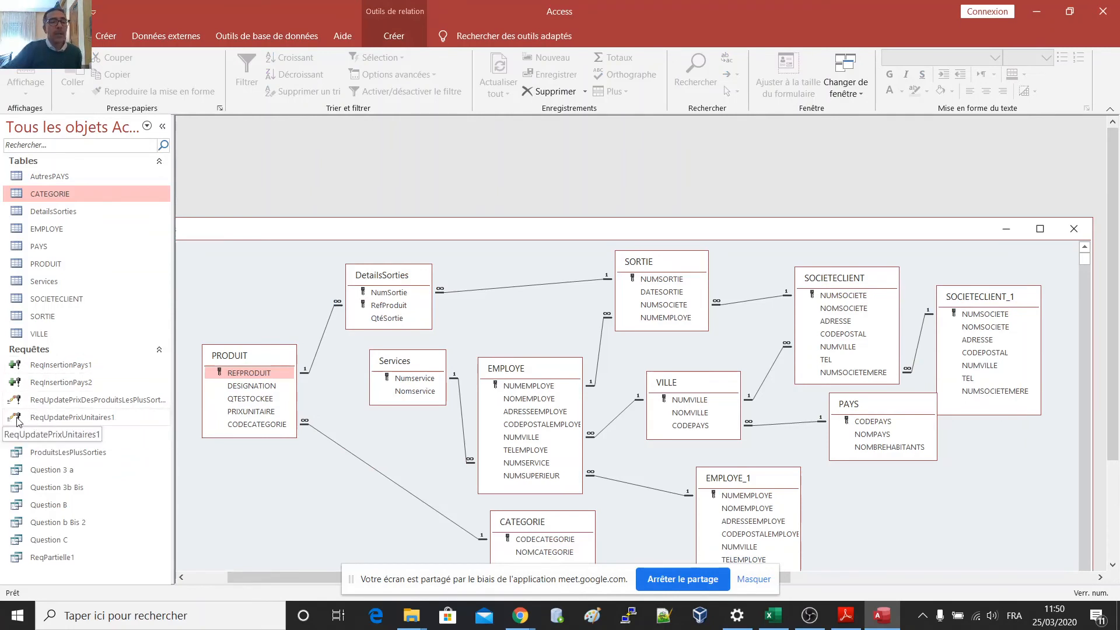
Step: Reposition the Relations window so the whole table diagram fits in the workspace, and hide the screen-sharing notice
left_click(56, 419)
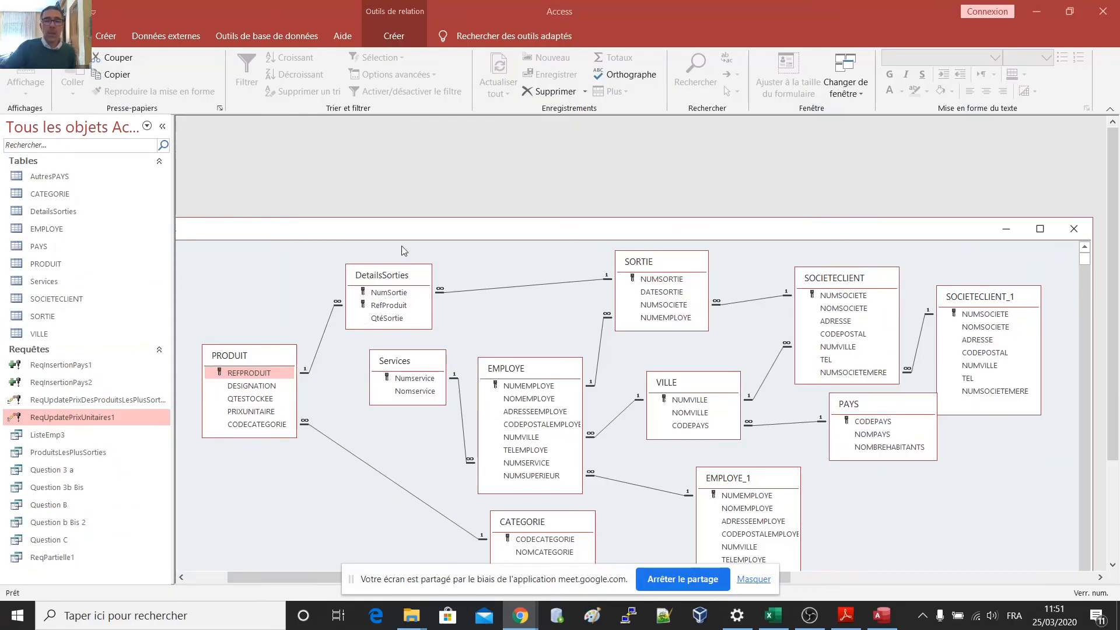
left_click_drag(418, 231, 479, 210)
left_click(489, 156)
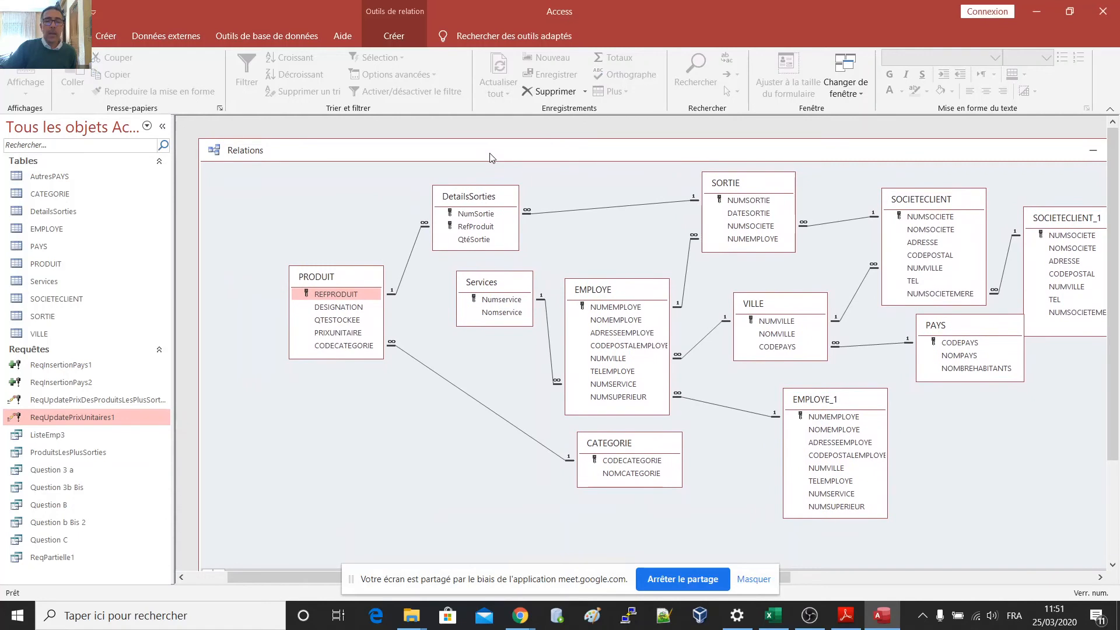
left_click(107, 37)
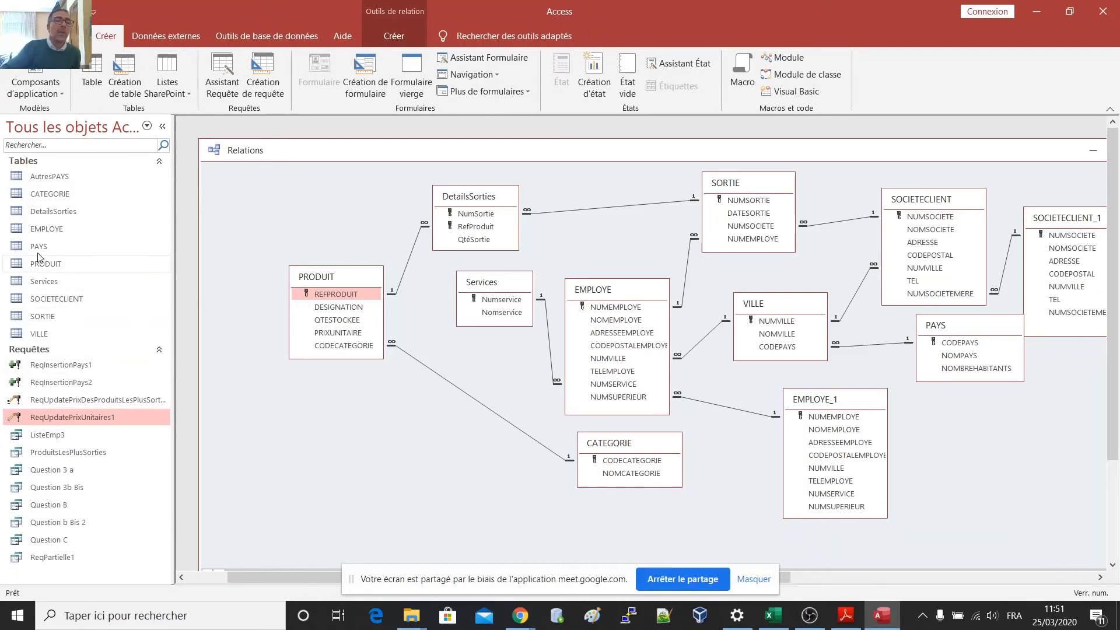
left_click(46, 176)
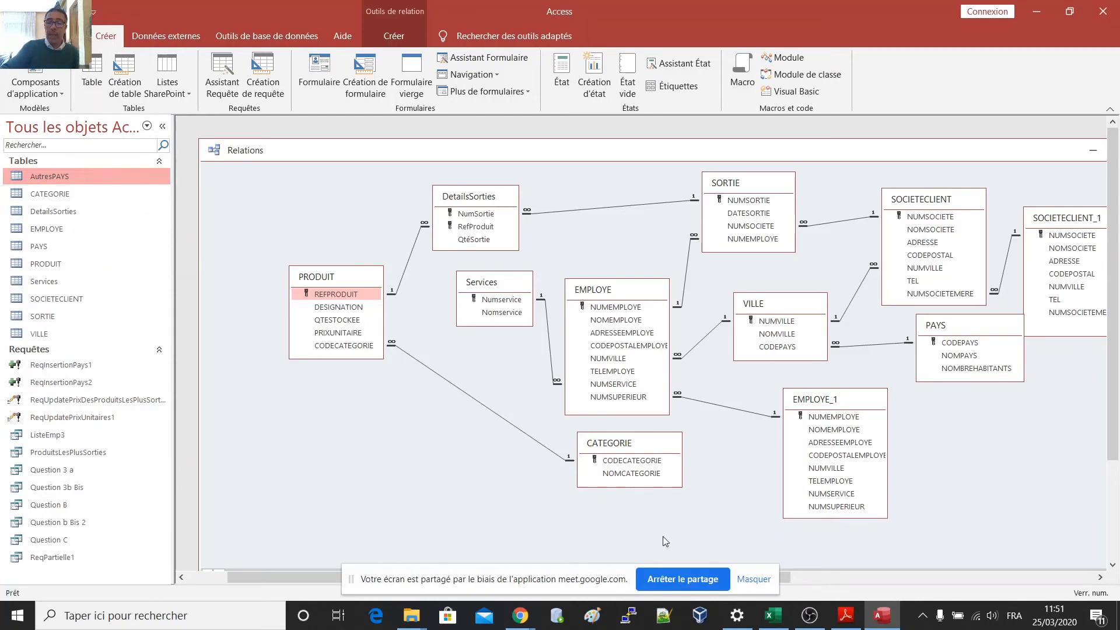
left_click(753, 579)
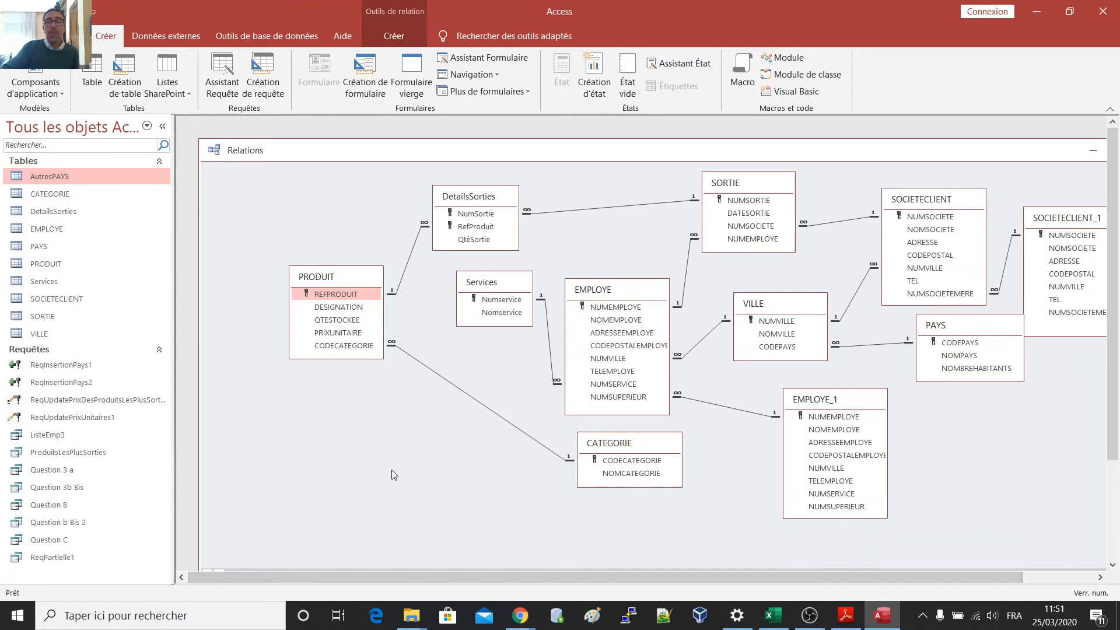
left_click_drag(796, 157, 777, 139)
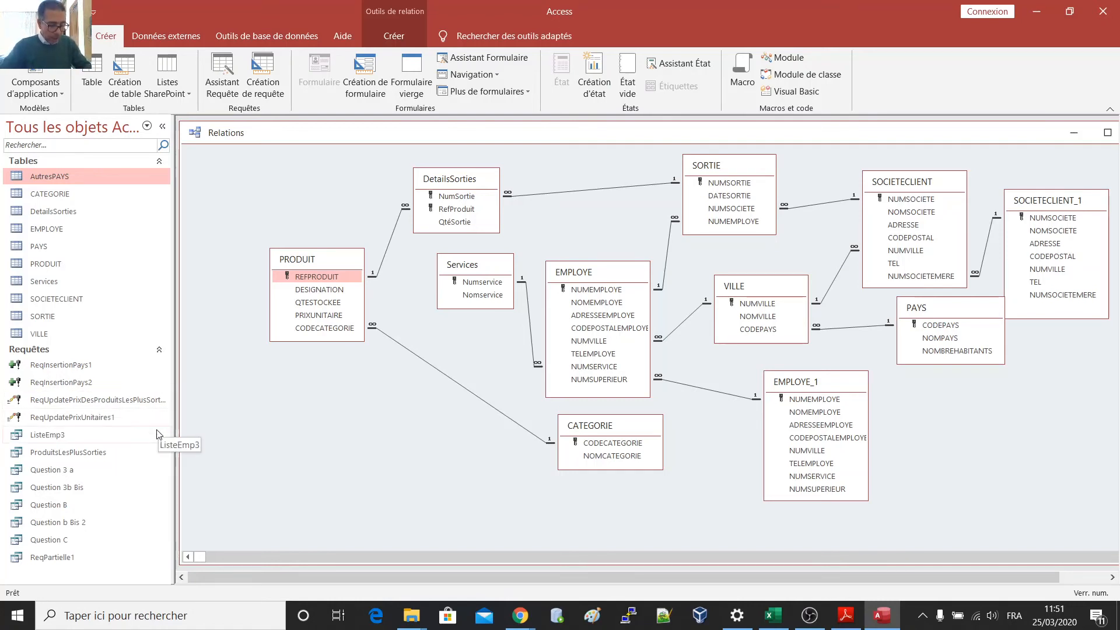
Step: Switch to the AWW whiteboard in Chrome and display the board in full screen
key("alt+Tab")
key("alt+Tab")
key("alt+Tab")
key("alt+Tab")
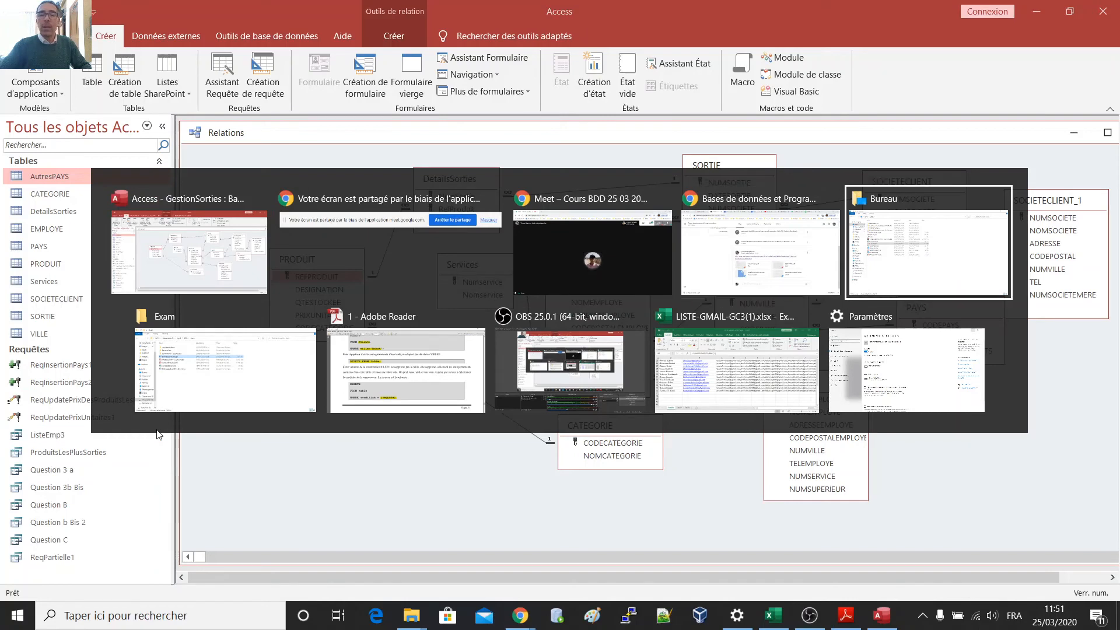
key("alt+Tab")
key("alt+Tab")
key("alt+Tab")
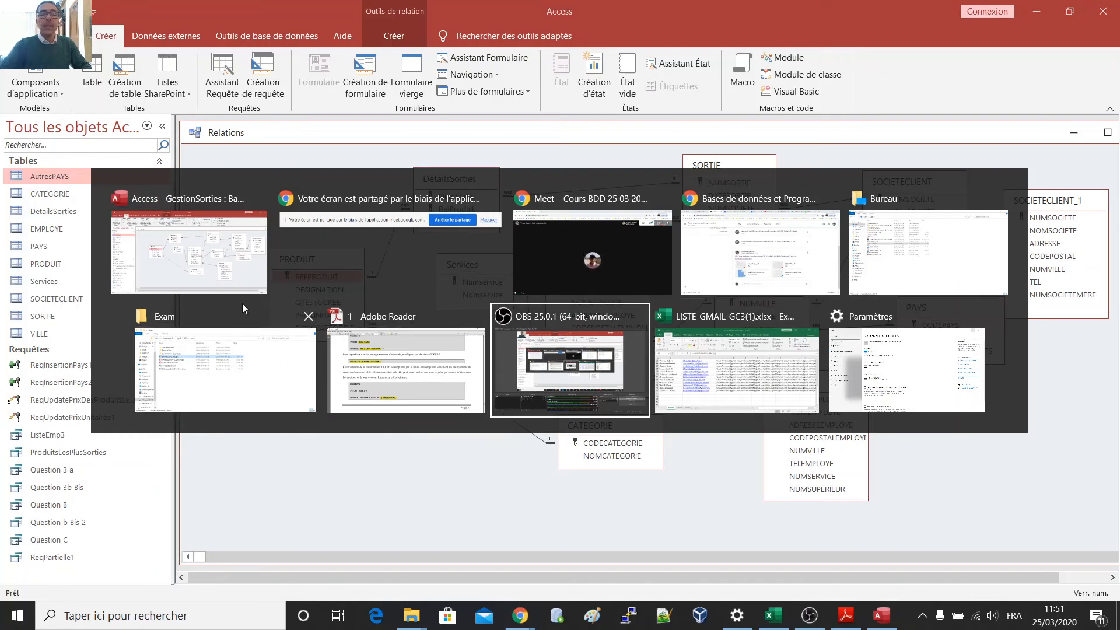
left_click(709, 258)
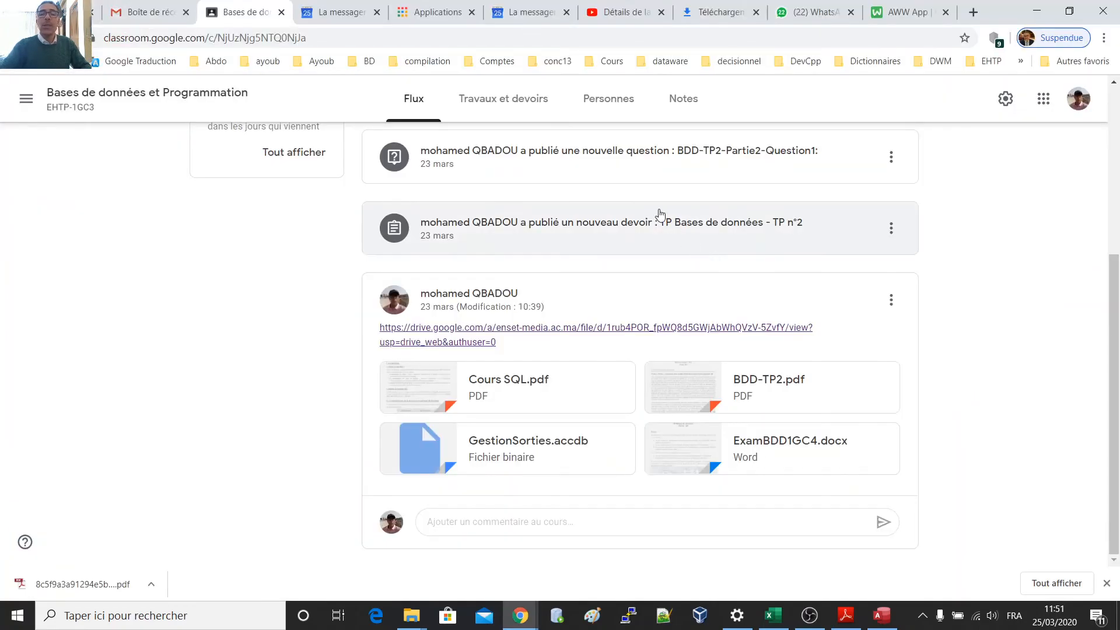
left_click(901, 11)
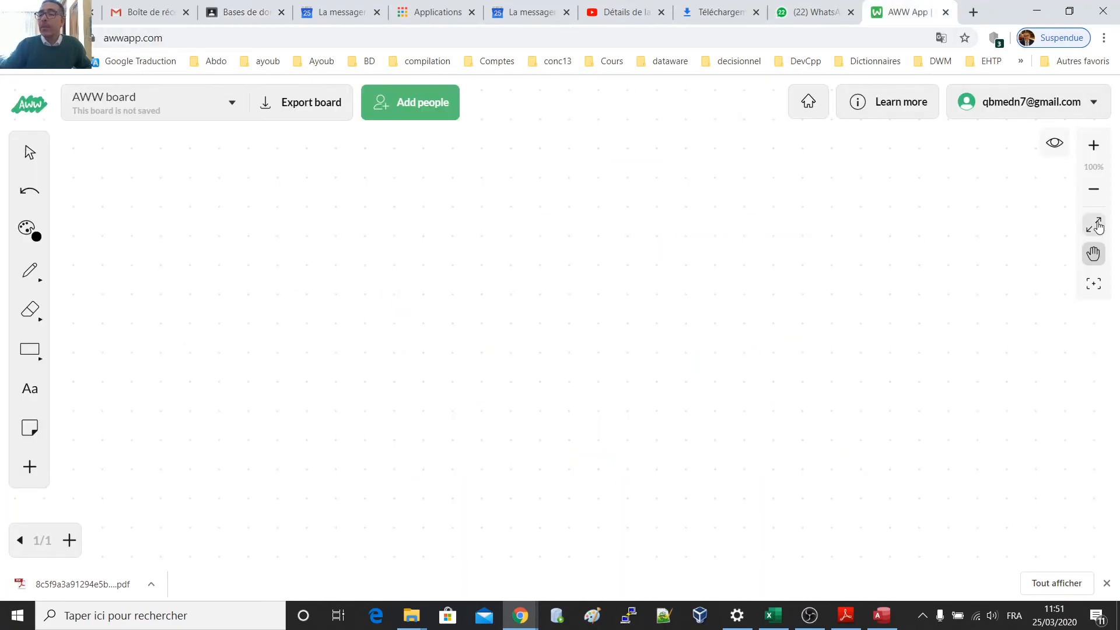
left_click(1095, 225)
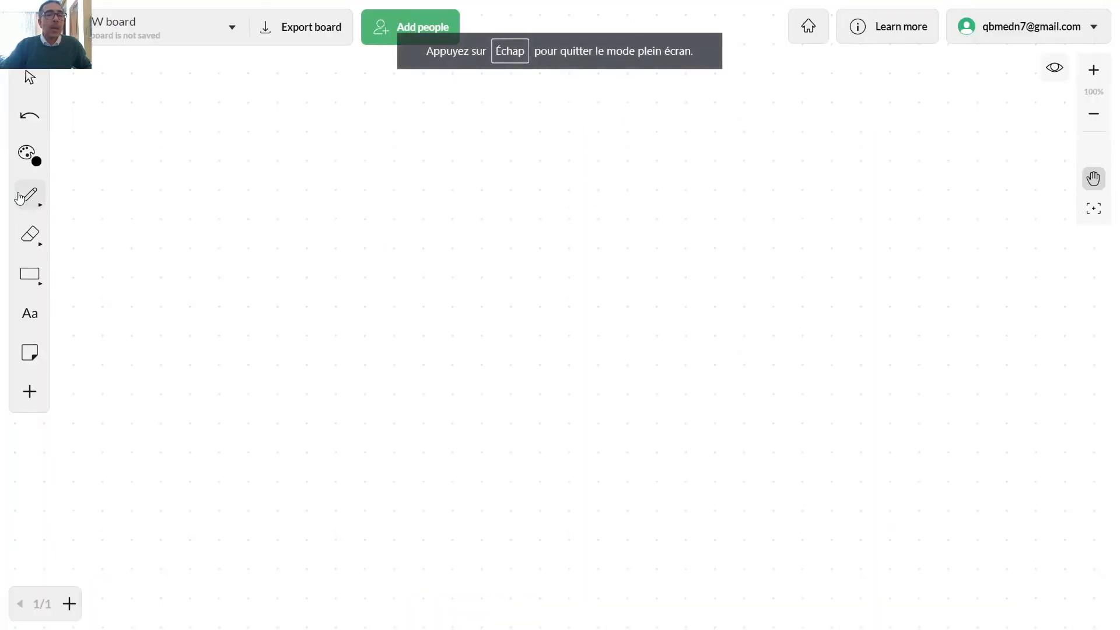
Step: Draw a rectangular table outline in green with the pen and separate a header row across its upper part
left_click(27, 153)
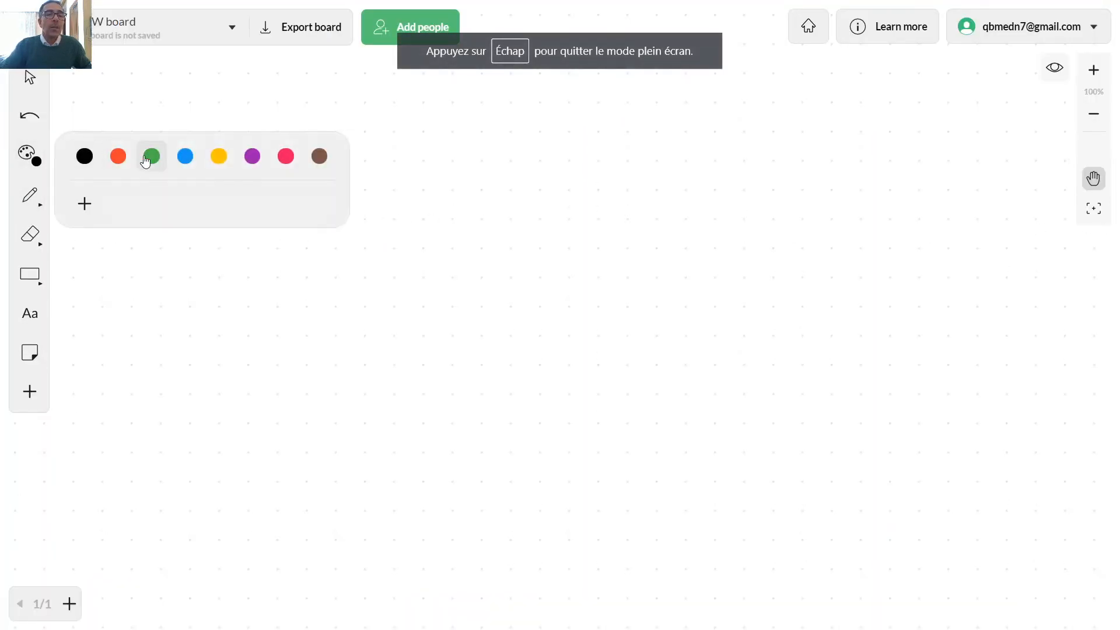
left_click(151, 161)
left_click(26, 203)
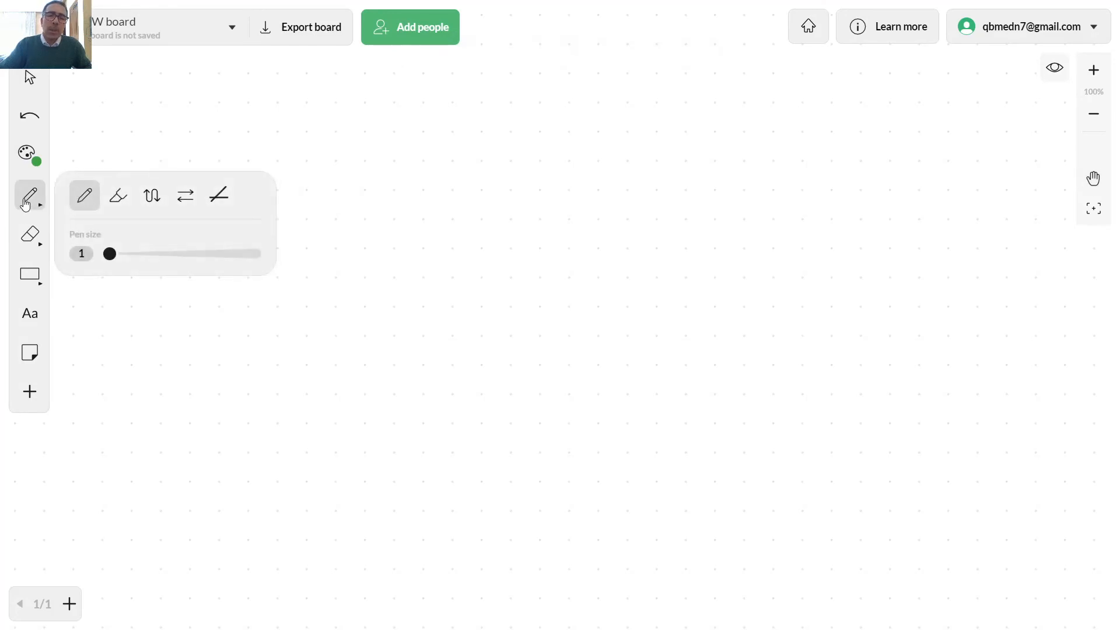
left_click_drag(442, 194, 442, 427)
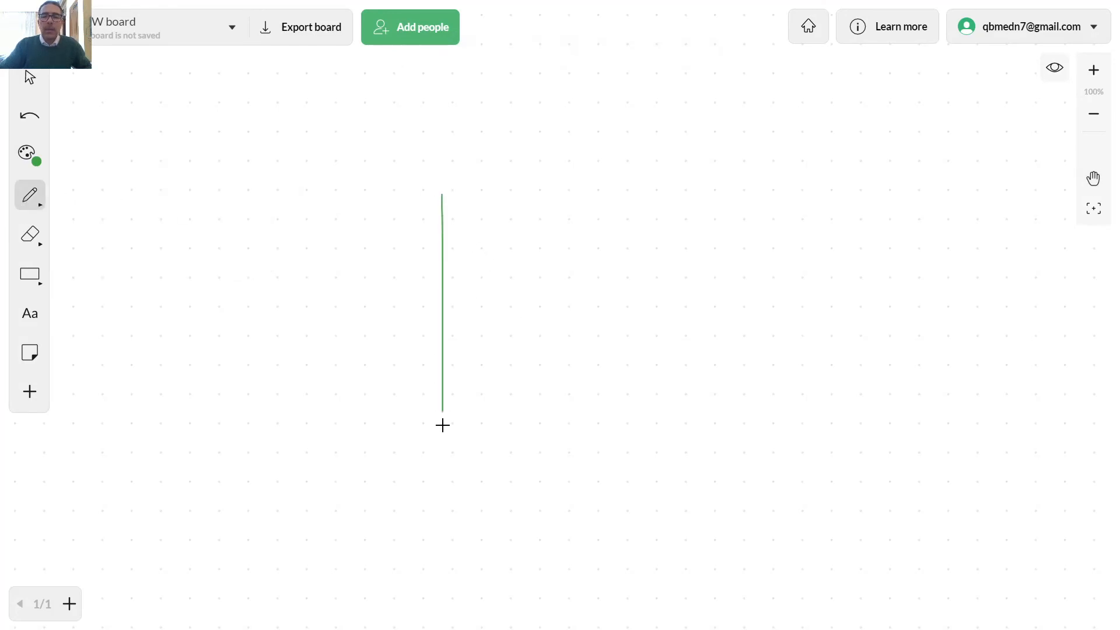
mouse_move(443, 200)
left_mouse_down()
mouse_move(917, 200)
mouse_move(955, 273)
mouse_move(952, 440)
mouse_move(470, 455)
mouse_move(432, 408)
left_mouse_up()
left_click_drag(439, 244, 961, 242)
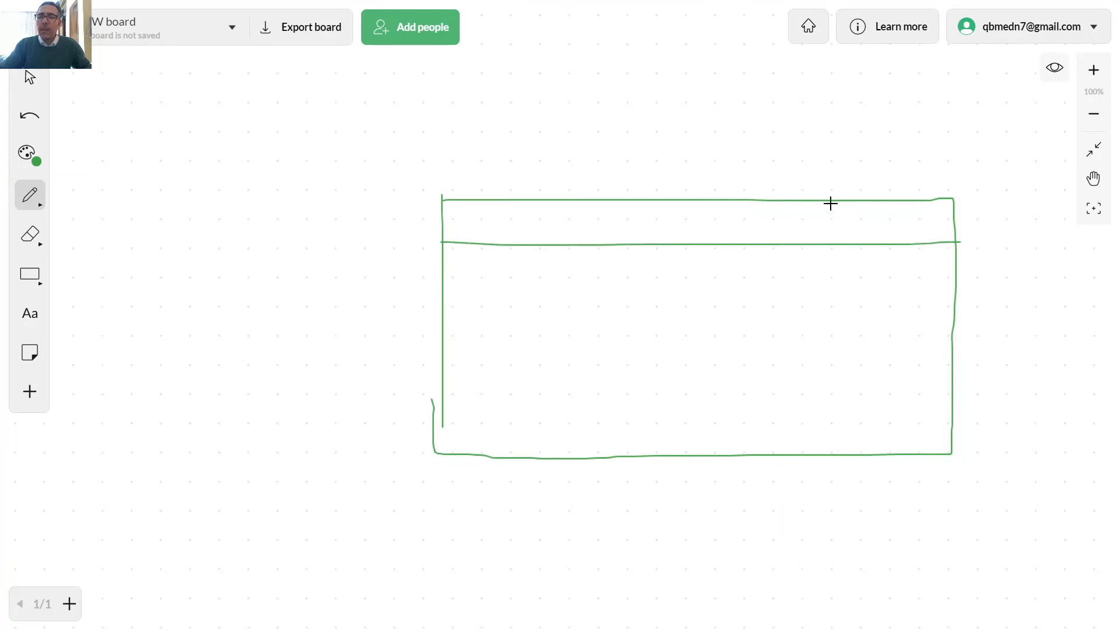
Step: Divide the table into four columns and several rows, and write the price heading "Prix U" above the last column
mouse_move(832, 205)
left_mouse_down()
mouse_move(838, 359)
mouse_move(825, 458)
left_mouse_up()
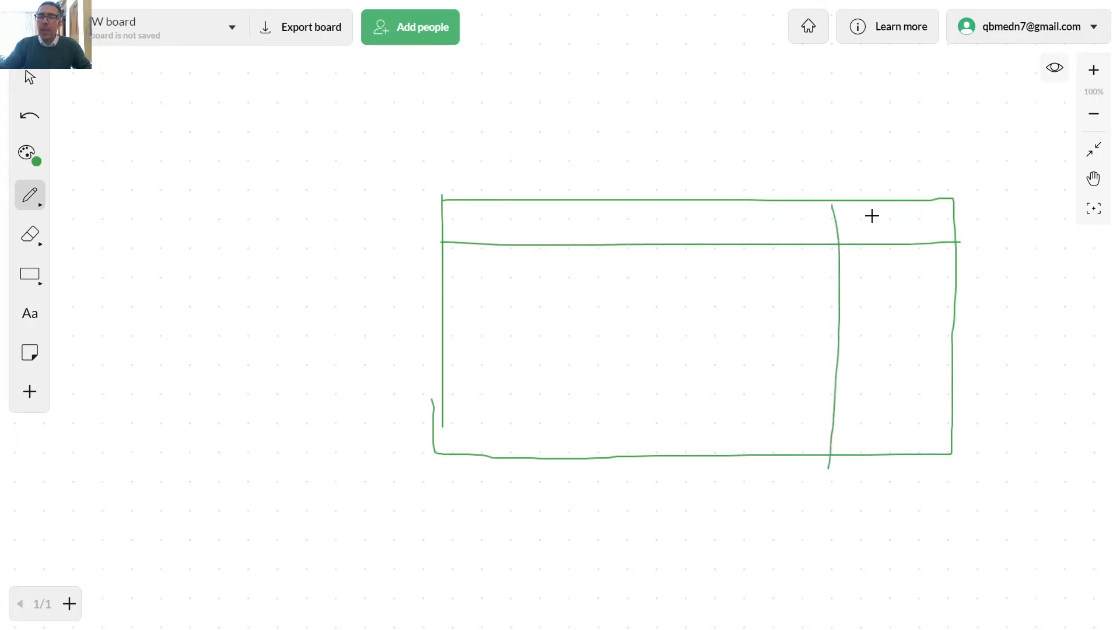
mouse_move(869, 209)
left_mouse_down()
mouse_move(881, 235)
mouse_move(893, 221)
mouse_move(895, 234)
left_mouse_up()
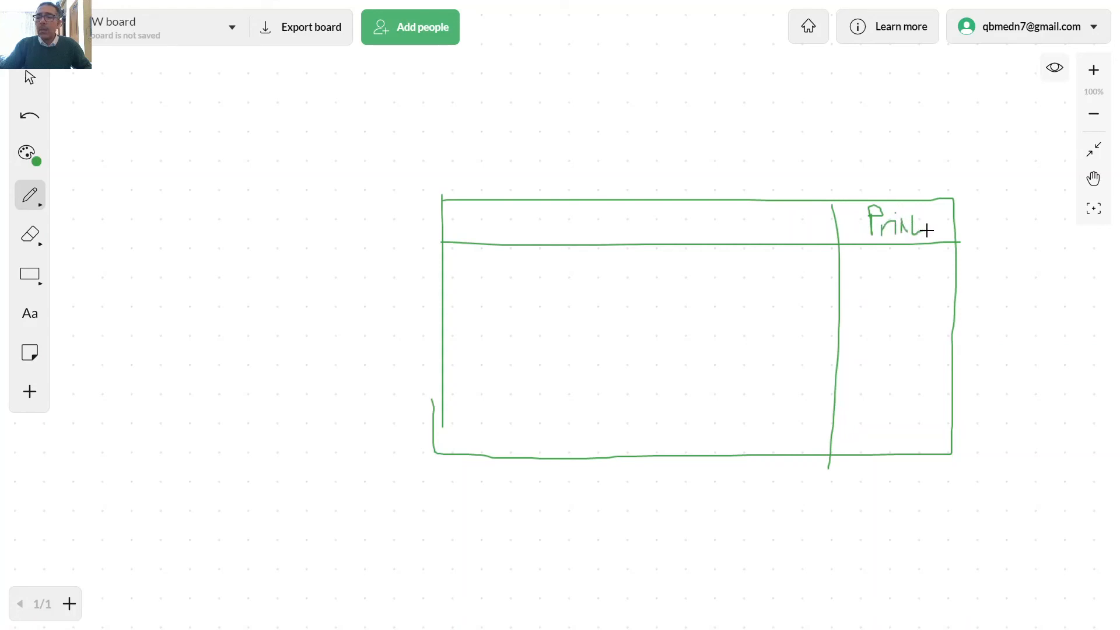
left_click_drag(629, 208, 628, 455)
left_click_drag(709, 191, 714, 457)
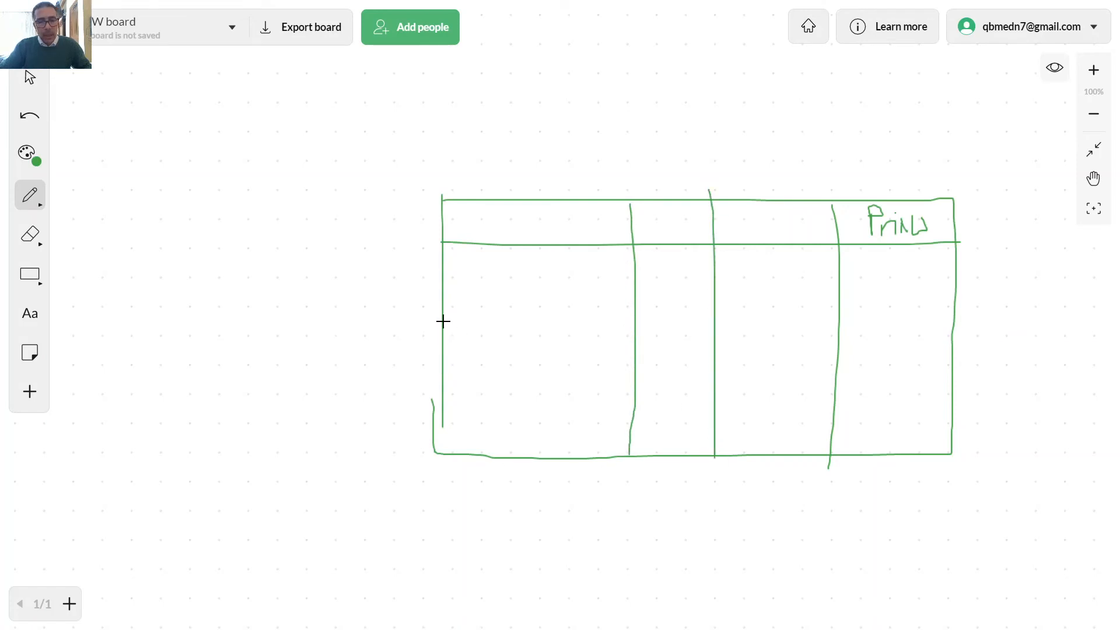
left_click_drag(443, 320, 951, 322)
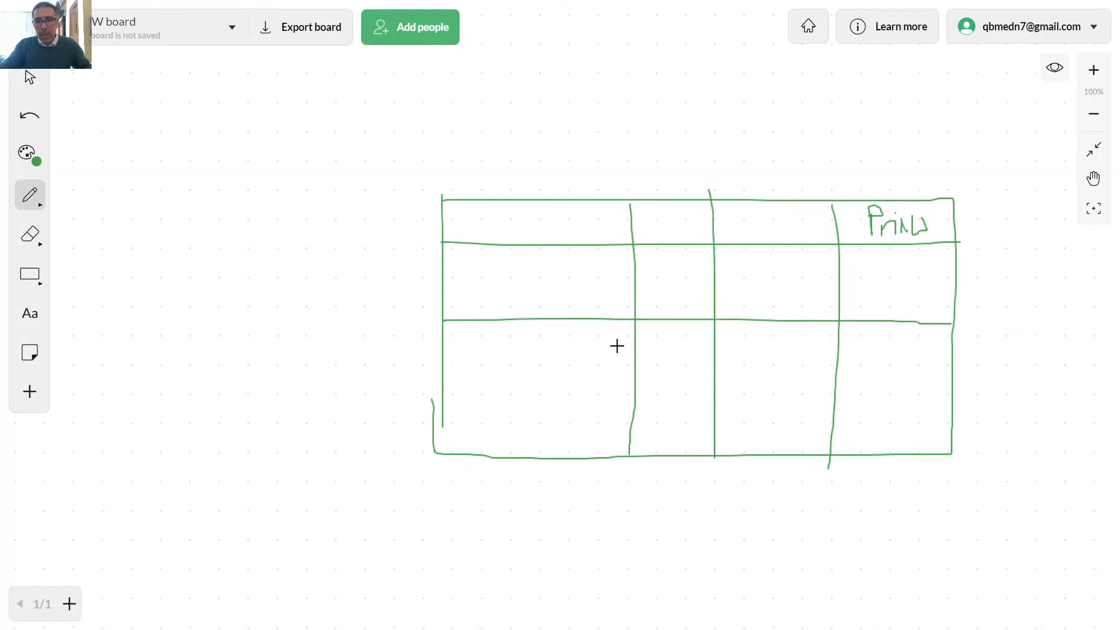
left_click_drag(445, 359, 954, 358)
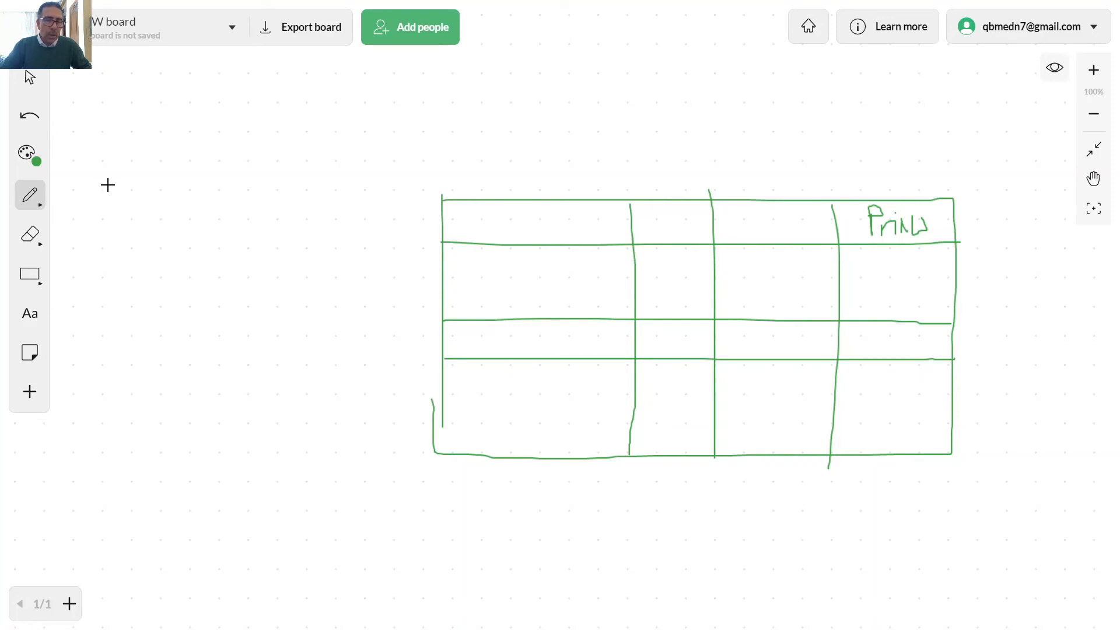
Step: Write "Update Prod" with "Where" further below beside the table in red, and title the table "Prod"
left_click(27, 154)
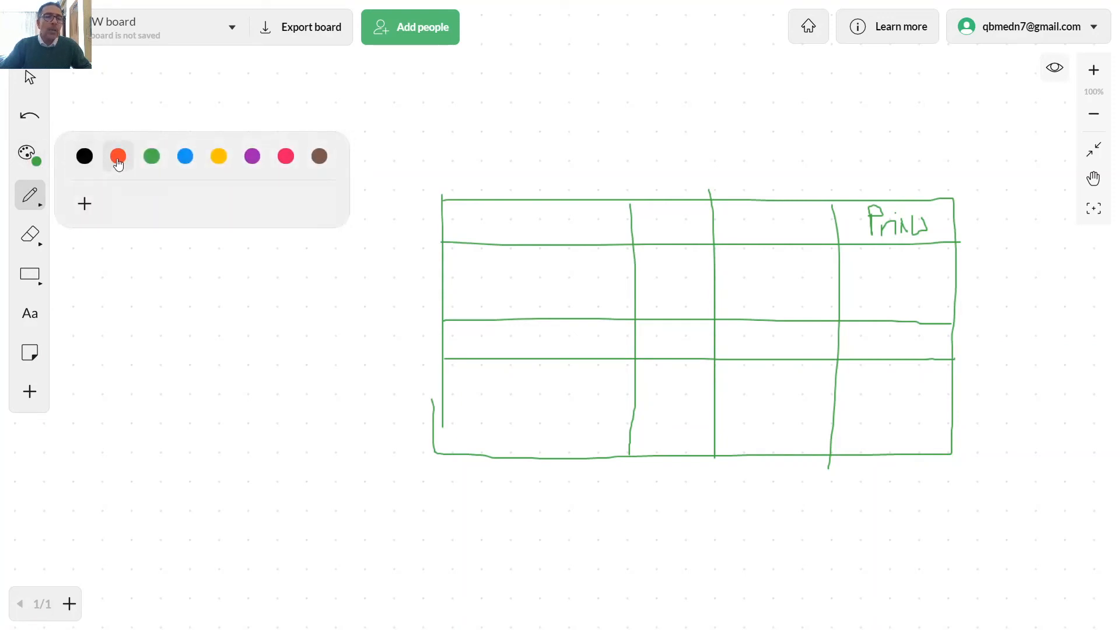
left_click(118, 161)
mouse_move(75, 175)
left_mouse_down()
mouse_move(95, 213)
mouse_move(108, 178)
mouse_move(124, 255)
left_mouse_up()
mouse_move(122, 204)
left_mouse_down()
mouse_move(165, 183)
mouse_move(174, 198)
mouse_move(226, 196)
left_mouse_up()
mouse_move(224, 158)
left_mouse_down()
mouse_move(260, 216)
mouse_move(229, 168)
left_mouse_up()
mouse_move(629, 148)
left_mouse_down()
mouse_move(625, 119)
mouse_move(609, 119)
mouse_move(665, 120)
mouse_move(688, 142)
mouse_move(683, 111)
mouse_move(703, 152)
left_mouse_up()
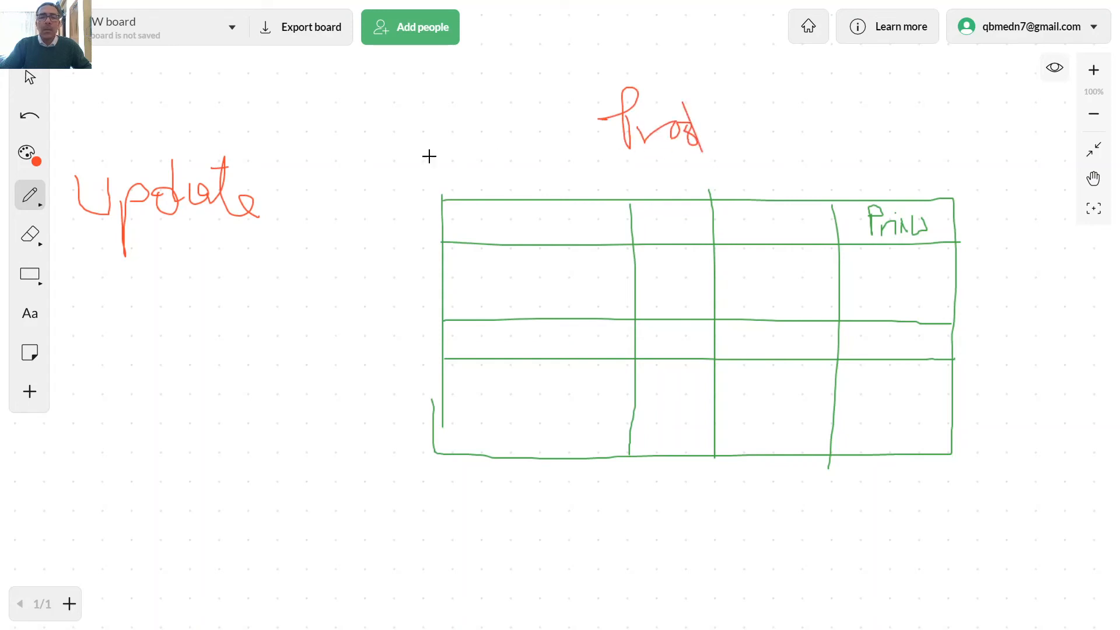
mouse_move(292, 180)
left_mouse_down()
mouse_move(290, 211)
mouse_move(294, 191)
mouse_move(342, 200)
mouse_move(342, 167)
mouse_move(358, 204)
left_mouse_up()
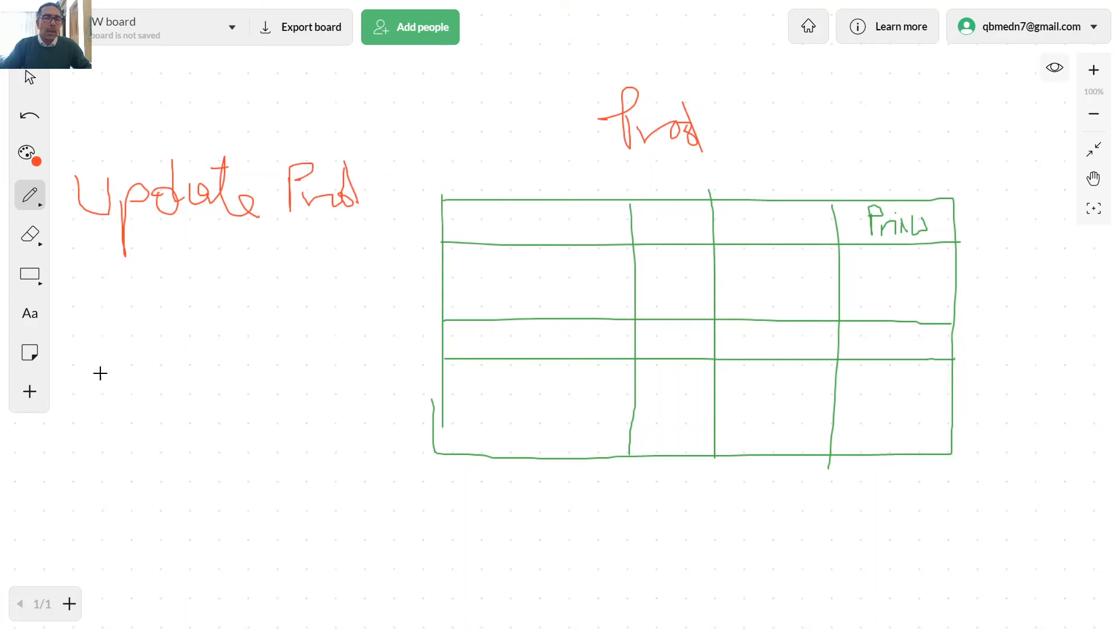
mouse_move(75, 381)
left_mouse_down()
mouse_move(118, 374)
mouse_move(110, 392)
mouse_move(131, 387)
left_mouse_up()
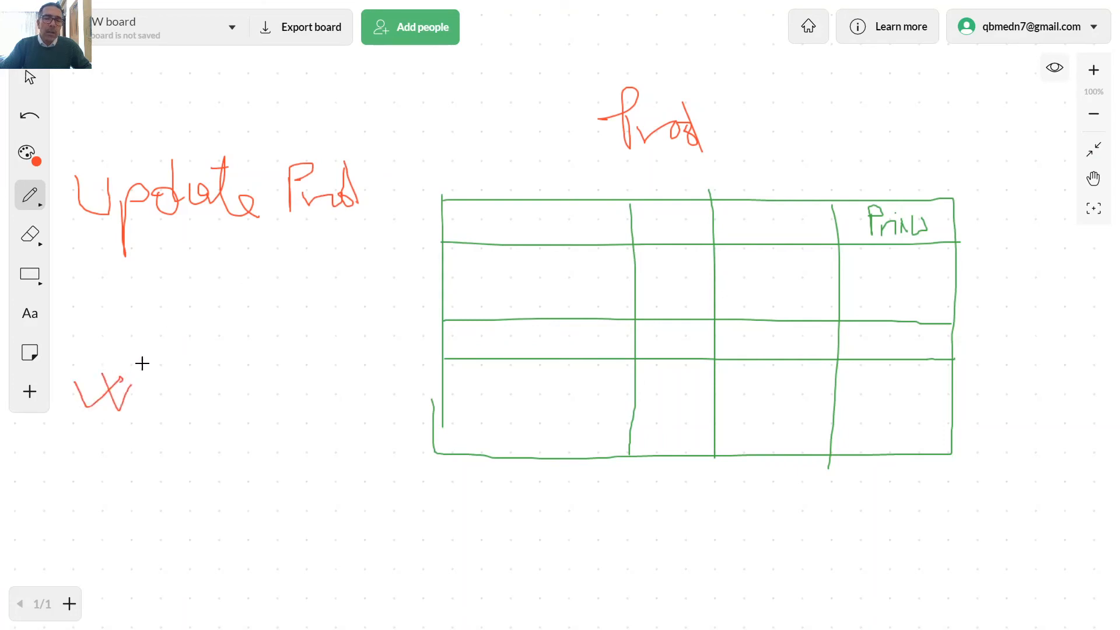
mouse_move(152, 346)
left_mouse_down()
mouse_move(205, 402)
mouse_move(240, 390)
mouse_move(250, 402)
mouse_move(177, 351)
mouse_move(161, 358)
left_mouse_up()
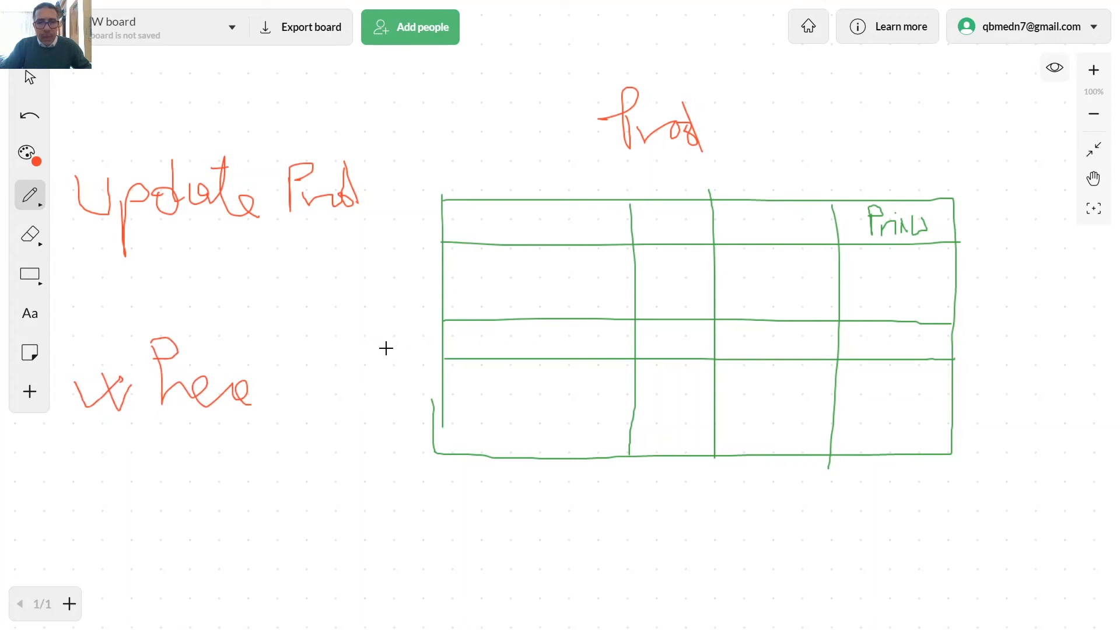
Step: Mark two rows of the table with red horizontal lines, adding a small arrowhead beside the upper one
left_click_drag(429, 334, 418, 329)
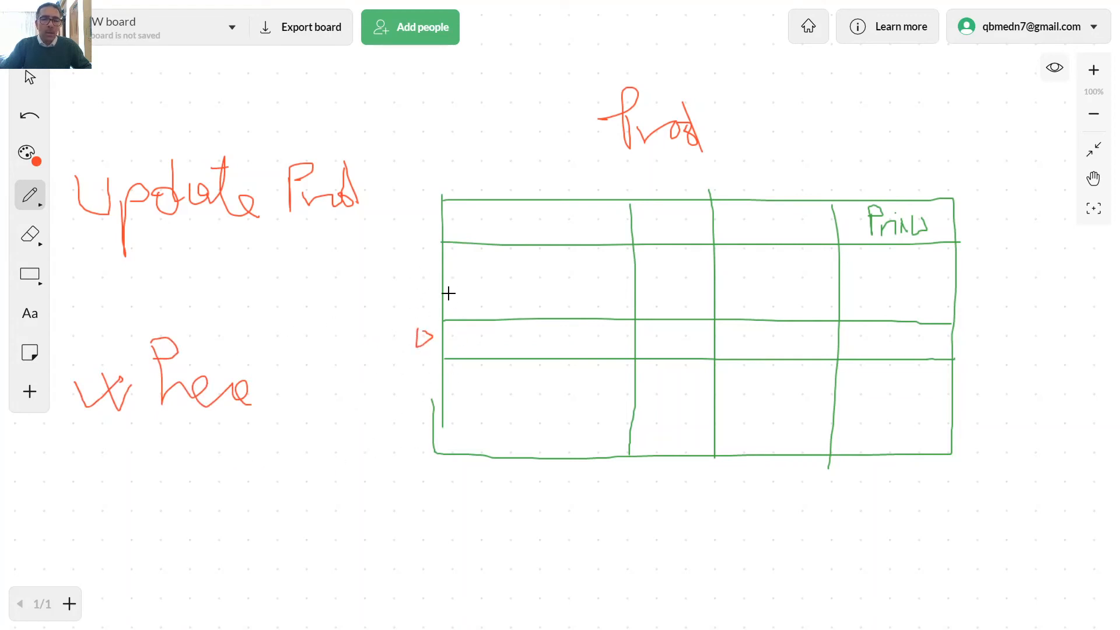
left_click_drag(442, 404, 932, 403)
left_click_drag(461, 430, 969, 427)
left_click_drag(436, 323, 913, 320)
left_click_drag(443, 355, 923, 348)
Step: Write the condition "Cd" under "Where" and circle it, and write "Set" under "Update"
mouse_move(178, 433)
left_mouse_down()
mouse_move(163, 437)
mouse_move(224, 457)
left_mouse_up()
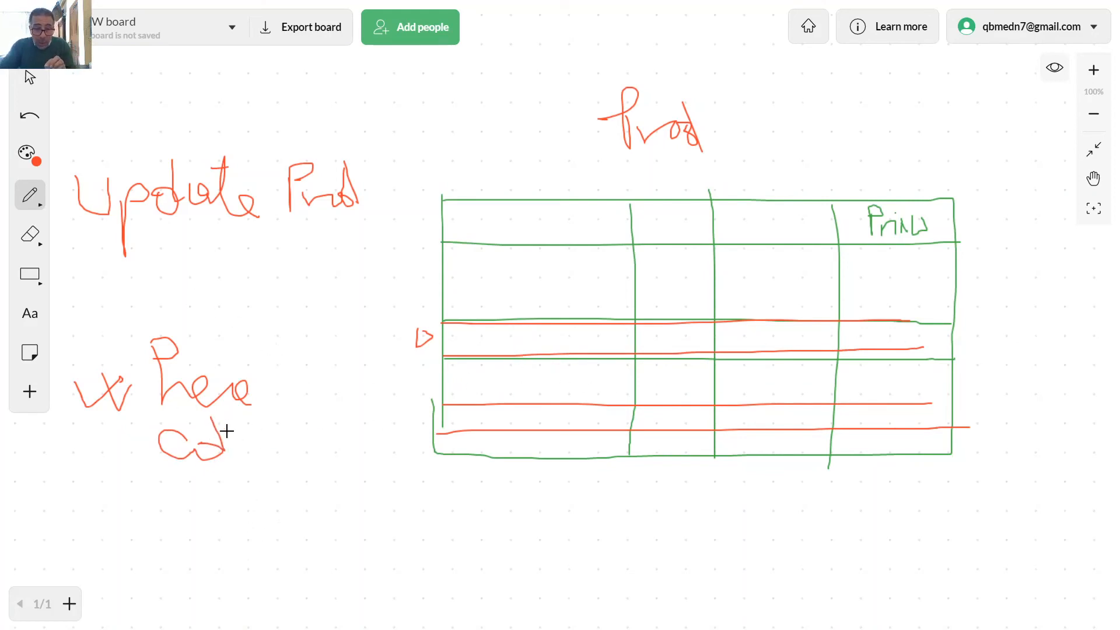
mouse_move(225, 422)
left_mouse_down()
mouse_move(126, 442)
mouse_move(244, 452)
left_mouse_up()
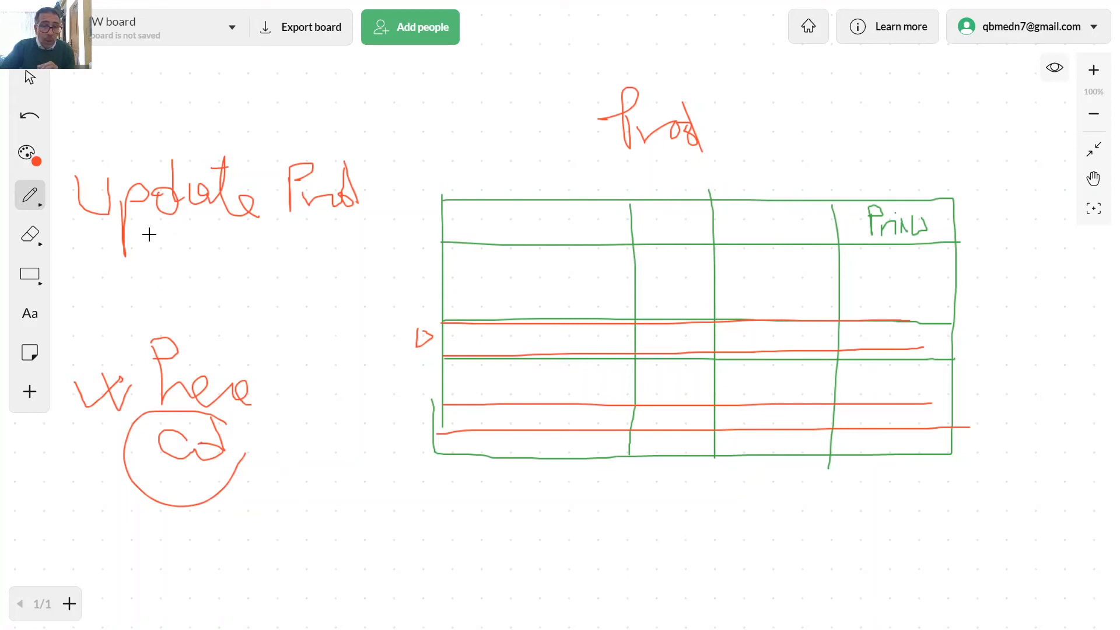
mouse_move(150, 232)
left_mouse_down()
mouse_move(127, 259)
mouse_move(192, 238)
mouse_move(201, 254)
mouse_move(248, 261)
left_mouse_up()
left_click_drag(192, 227, 221, 243)
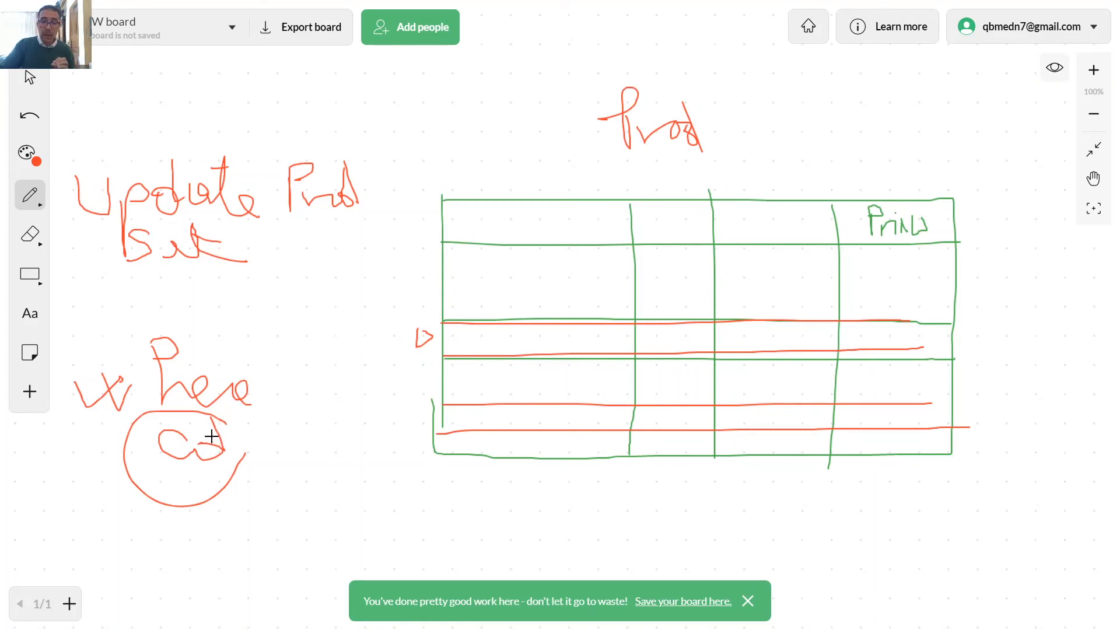
left_click_drag(219, 421, 226, 477)
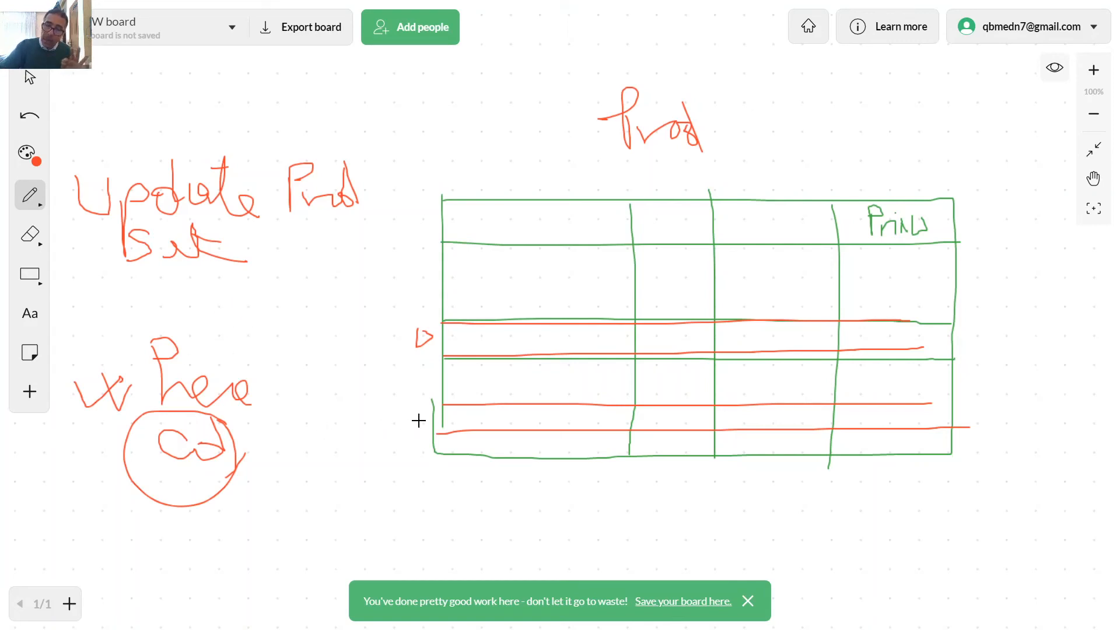
Step: Hatch the second-column and price cells of the upper marked row, and draw an arrow pointing to the circled condition
left_click_drag(419, 330, 429, 339)
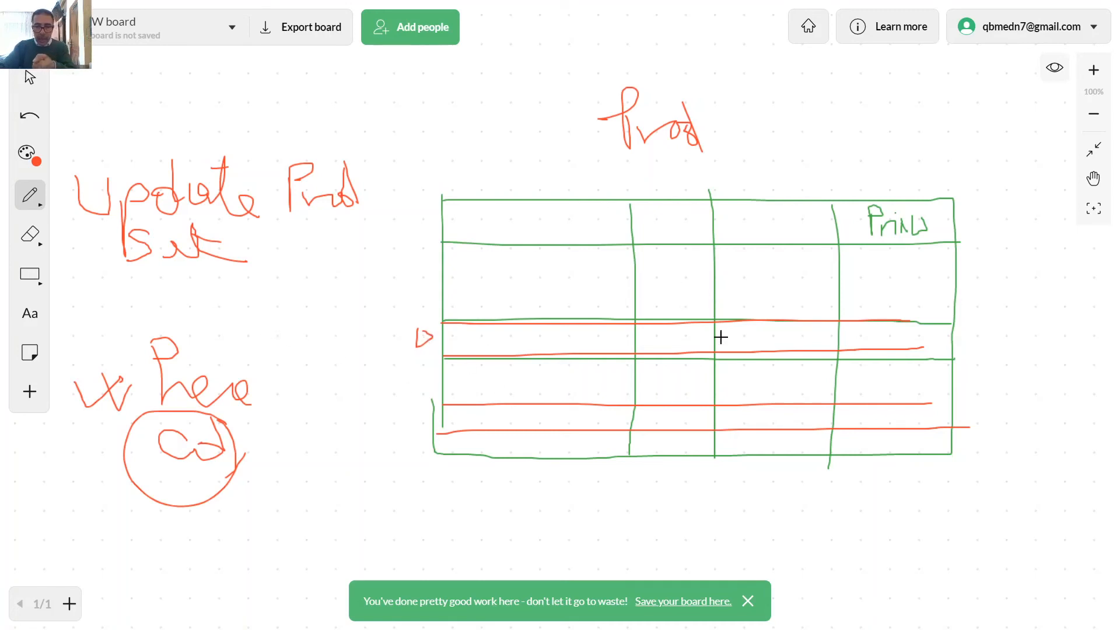
left_click_drag(684, 350, 636, 355)
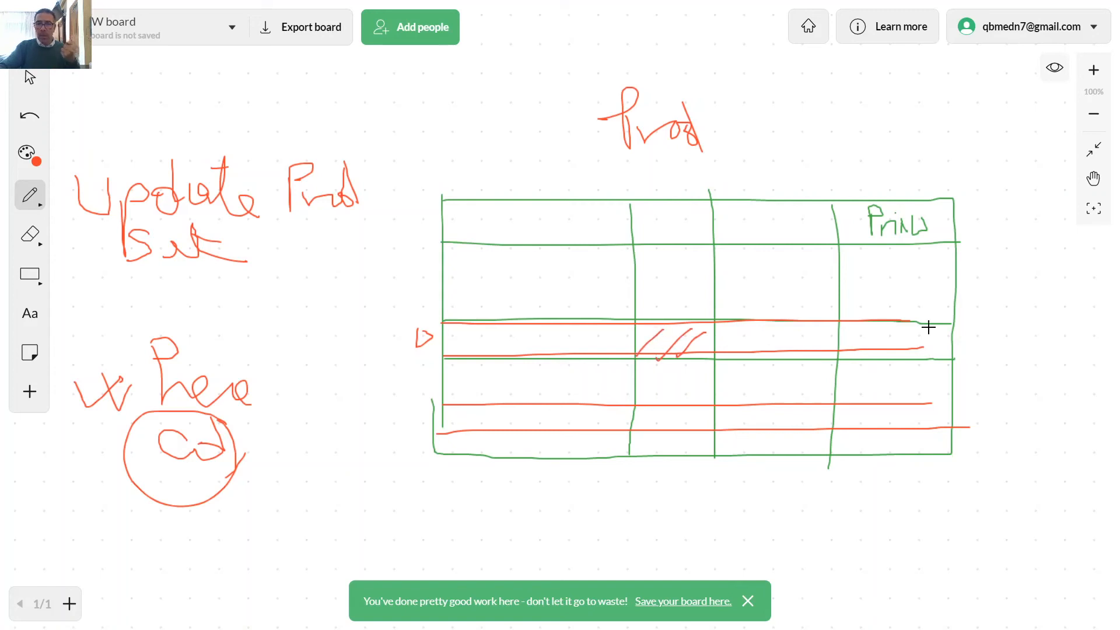
mouse_move(928, 327)
left_mouse_down()
mouse_move(874, 320)
mouse_move(842, 347)
mouse_move(885, 353)
mouse_move(919, 332)
mouse_move(951, 347)
left_mouse_up()
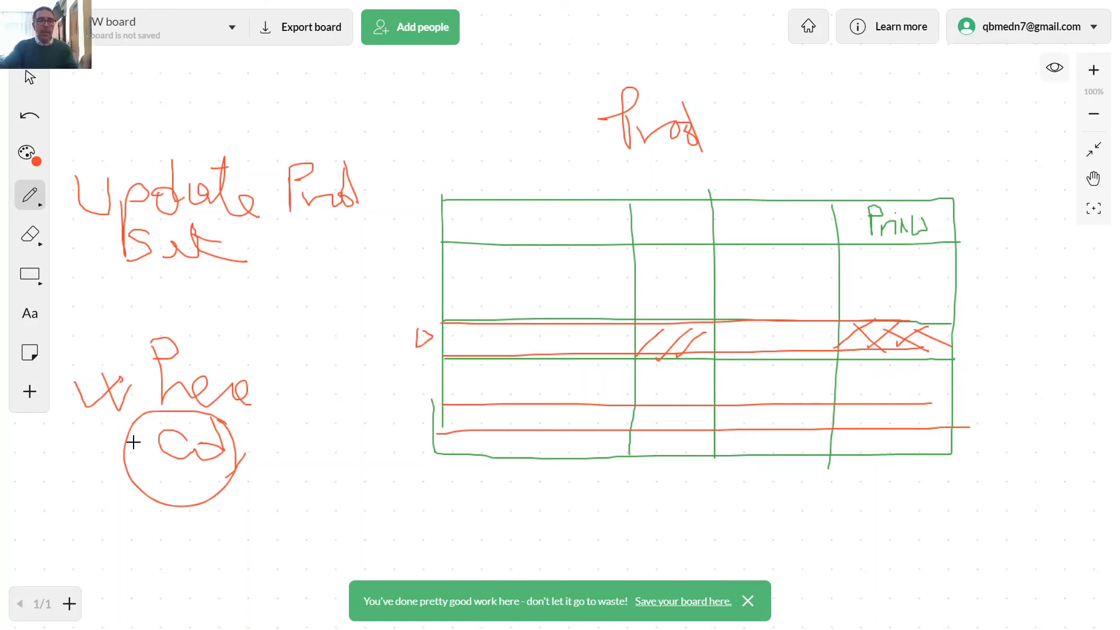
mouse_move(143, 451)
left_mouse_down()
mouse_move(95, 449)
mouse_move(115, 435)
mouse_move(117, 452)
left_mouse_up()
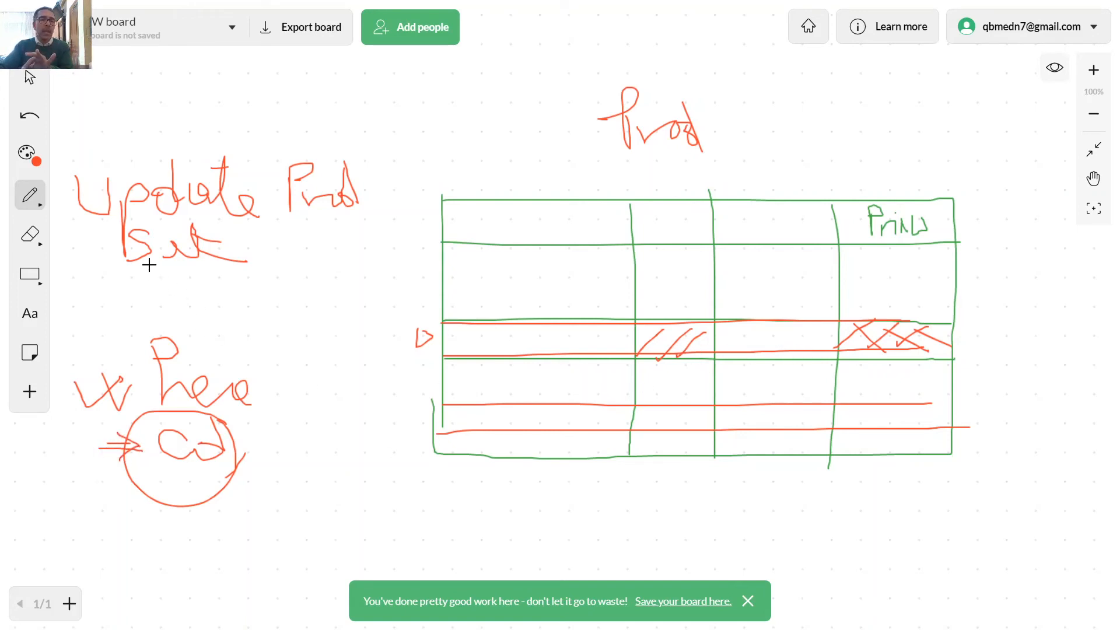
Step: Underline "Set" and write the assignment "Prix = Prix ..." followed by a comma beneath it
left_click_drag(130, 268, 218, 272)
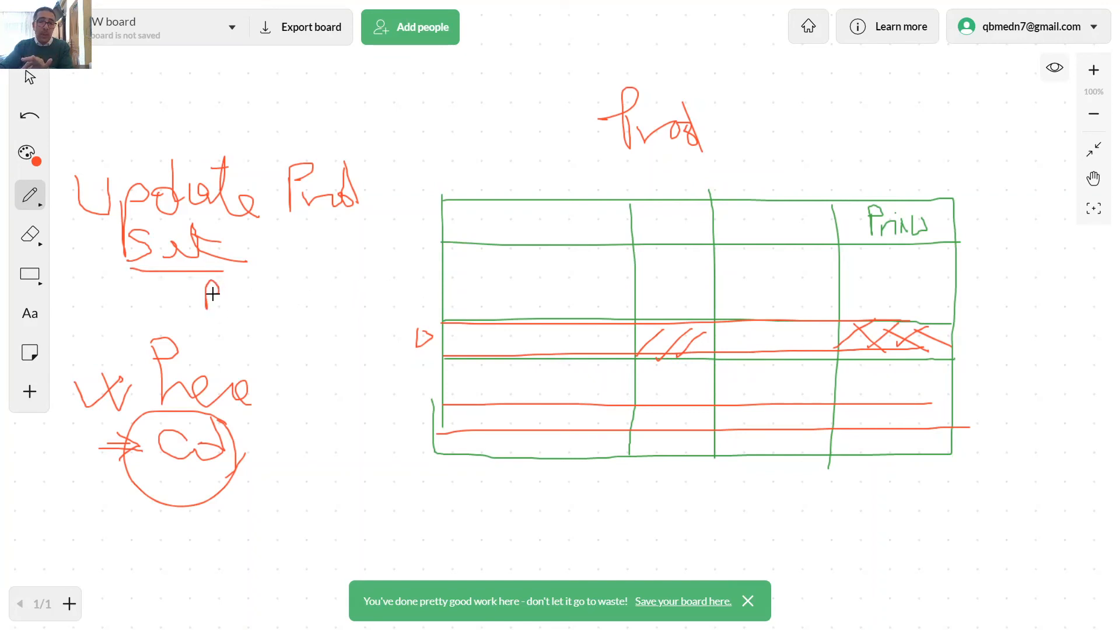
mouse_move(212, 293)
left_mouse_down()
mouse_move(222, 306)
mouse_move(260, 309)
mouse_move(312, 295)
left_mouse_up()
left_click(235, 283)
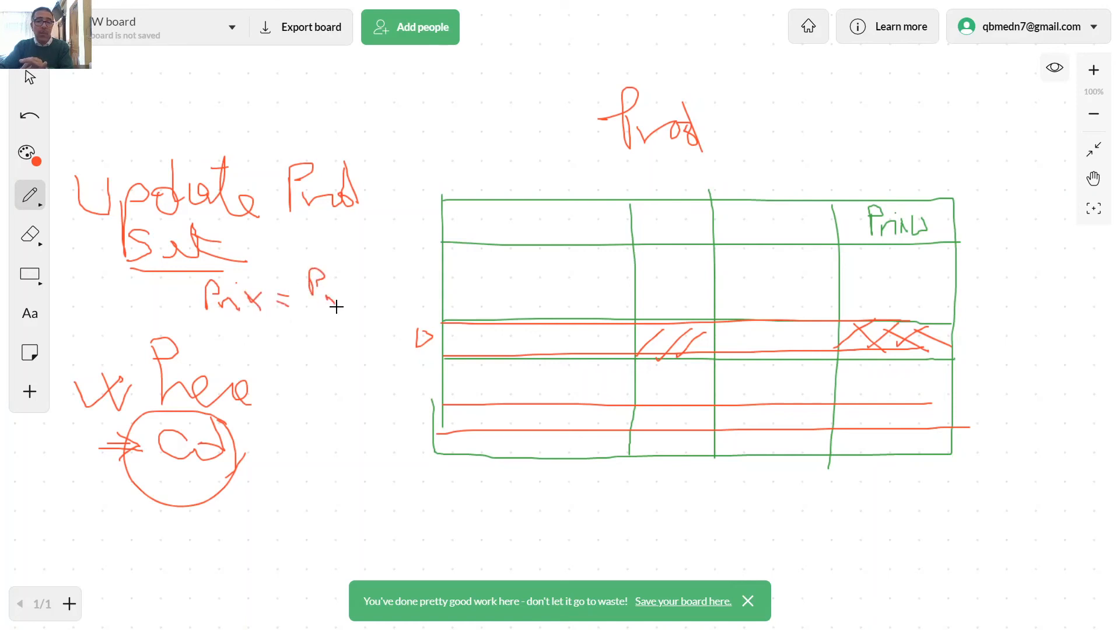
left_click_drag(354, 310, 389, 301)
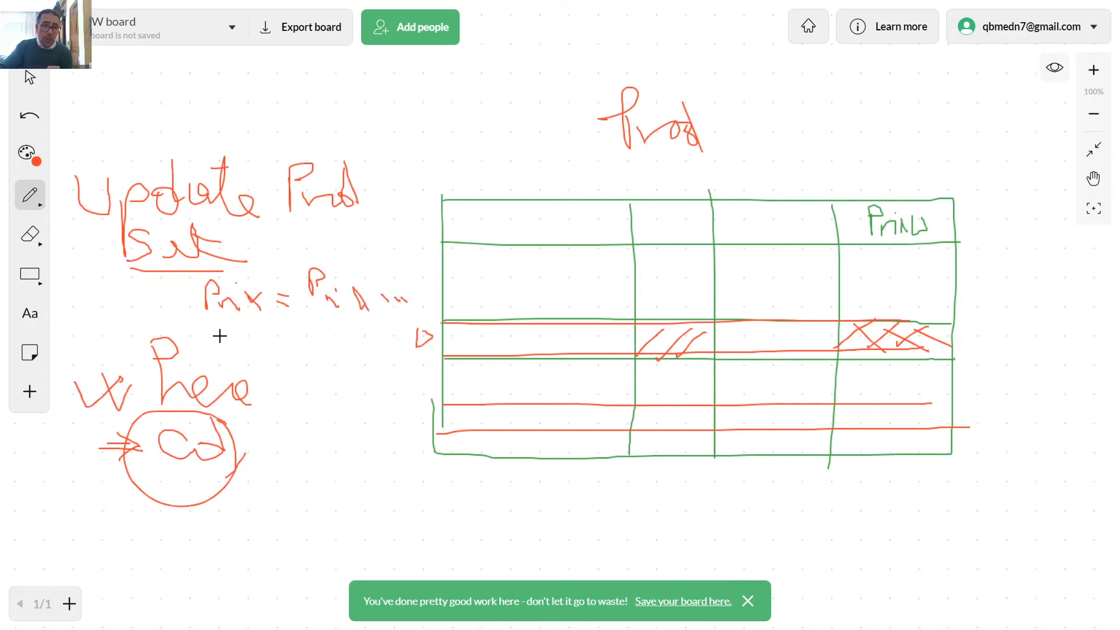
left_click_drag(421, 302, 417, 317)
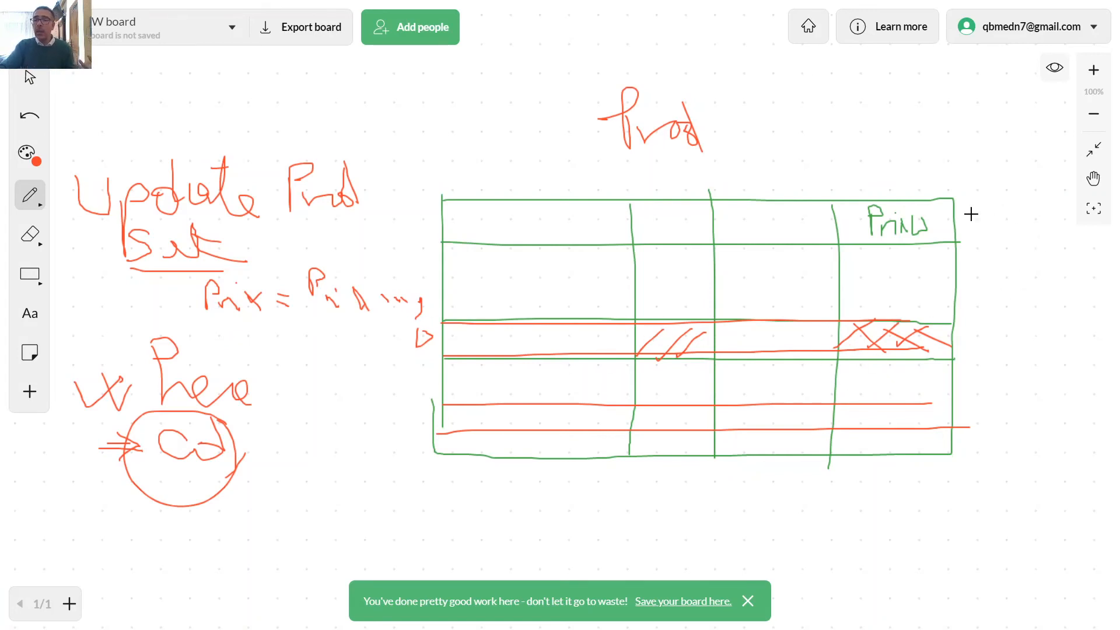
Step: Add a fifth column headed "Remi" after the price column, outlined in red
mouse_move(985, 200)
left_mouse_down()
mouse_move(982, 236)
mouse_move(1007, 207)
mouse_move(1002, 233)
mouse_move(1007, 220)
mouse_move(1020, 229)
mouse_move(1048, 216)
mouse_move(1055, 225)
left_mouse_up()
left_click(1052, 189)
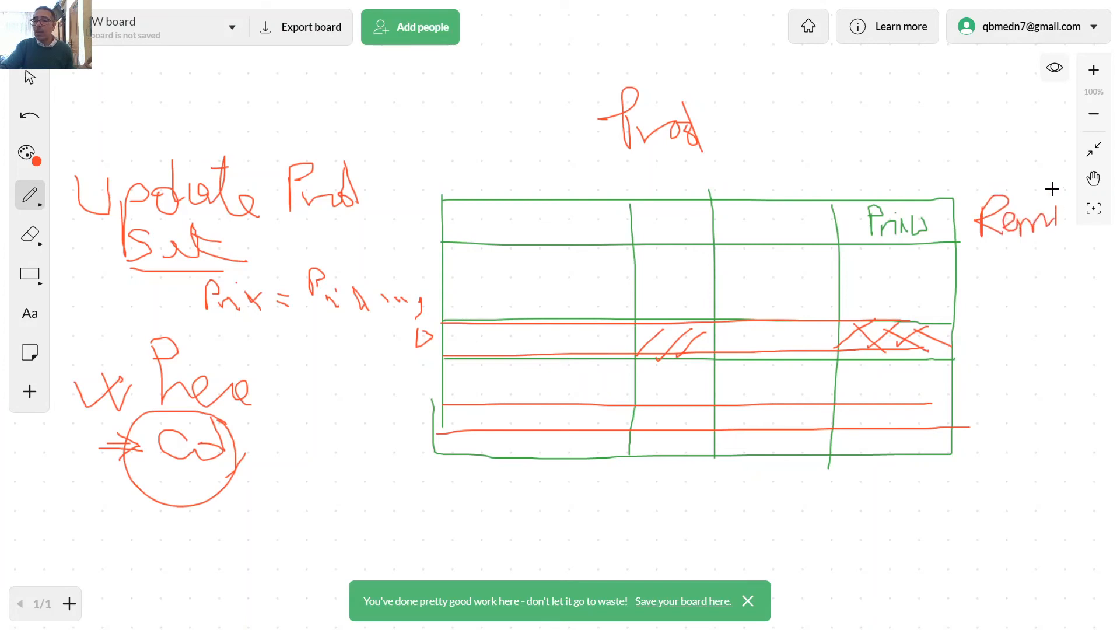
left_click_drag(943, 198, 1089, 196)
left_click_drag(953, 242, 1059, 240)
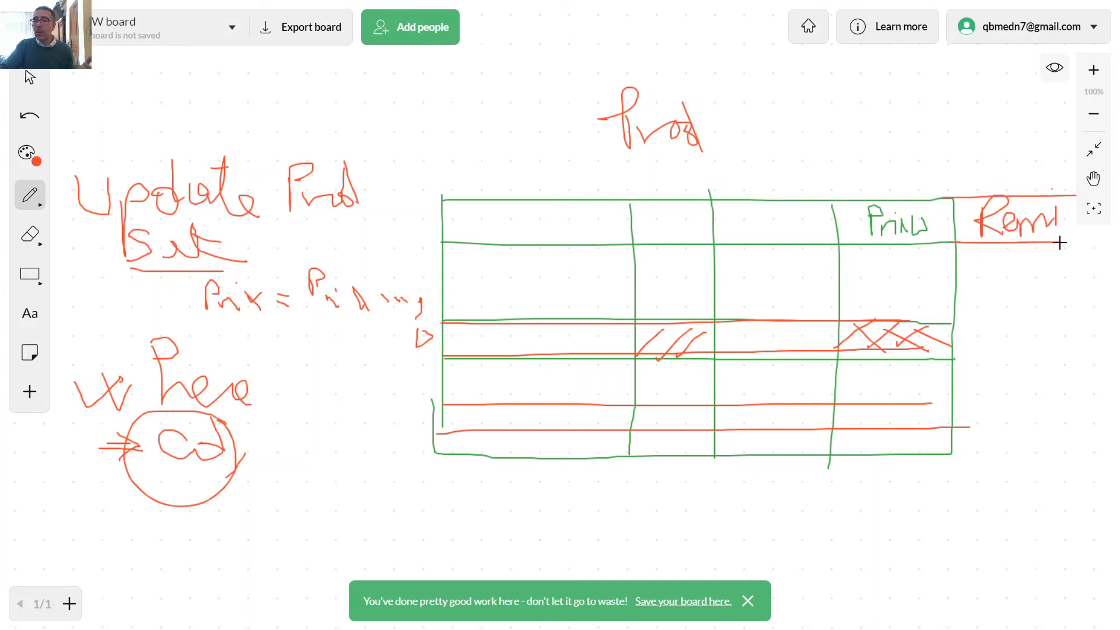
left_click_drag(1060, 198, 1057, 447)
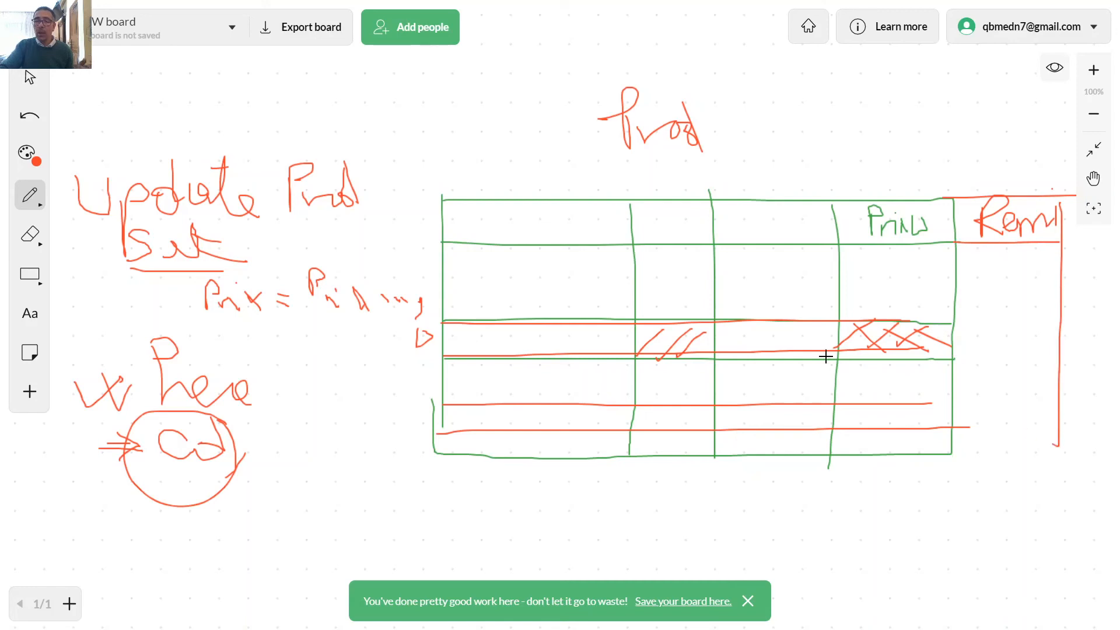
Step: Circle the price expression and add its multiplier, and write a second comma-separated assignment "Remise = Remise x 0.95" below it
mouse_move(334, 264)
left_mouse_down()
mouse_move(313, 262)
mouse_move(317, 312)
mouse_move(414, 327)
mouse_move(395, 262)
mouse_move(330, 255)
left_mouse_up()
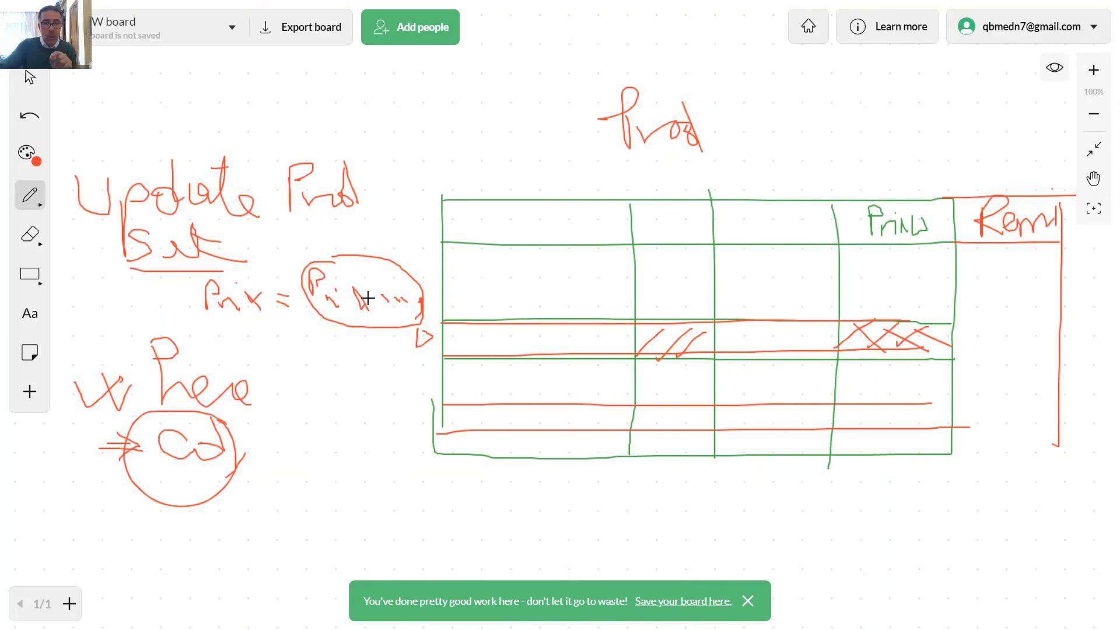
mouse_move(360, 288)
left_mouse_down()
mouse_move(407, 294)
mouse_move(417, 264)
mouse_move(424, 287)
left_mouse_up()
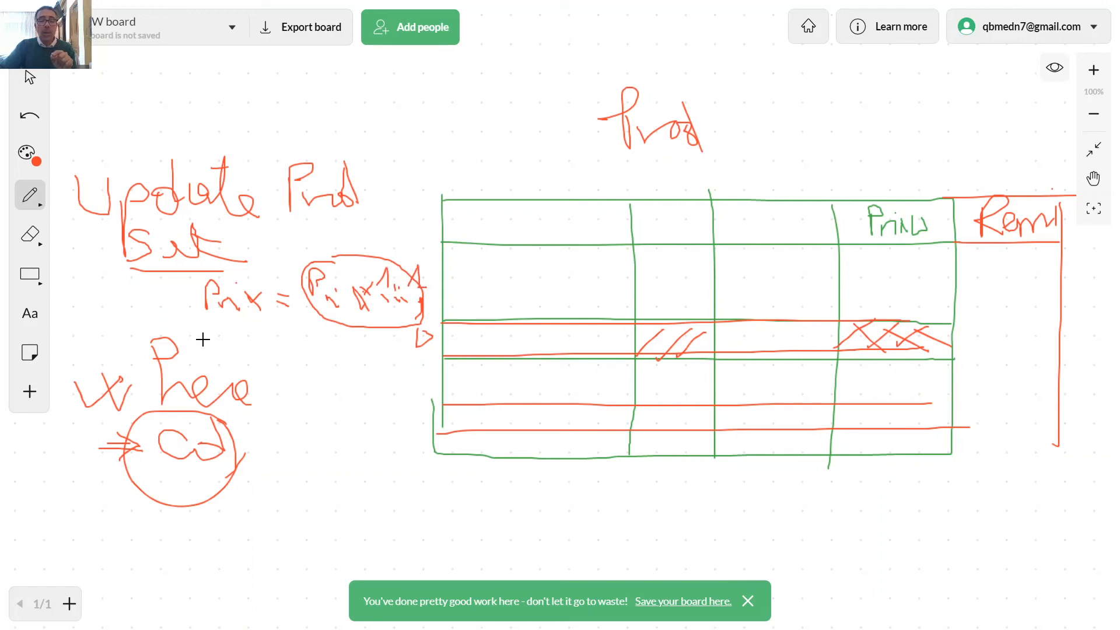
mouse_move(208, 340)
left_mouse_down()
mouse_move(208, 355)
mouse_move(233, 331)
mouse_move(233, 355)
mouse_move(238, 344)
mouse_move(250, 358)
mouse_move(278, 342)
mouse_move(266, 334)
mouse_move(321, 332)
mouse_move(326, 363)
mouse_move(395, 354)
left_mouse_up()
mouse_move(334, 372)
left_mouse_down()
mouse_move(332, 389)
mouse_move(336, 374)
mouse_move(367, 372)
mouse_move(358, 402)
mouse_move(393, 390)
mouse_move(374, 402)
left_mouse_up()
left_click(348, 391)
left_click_drag(377, 373, 395, 370)
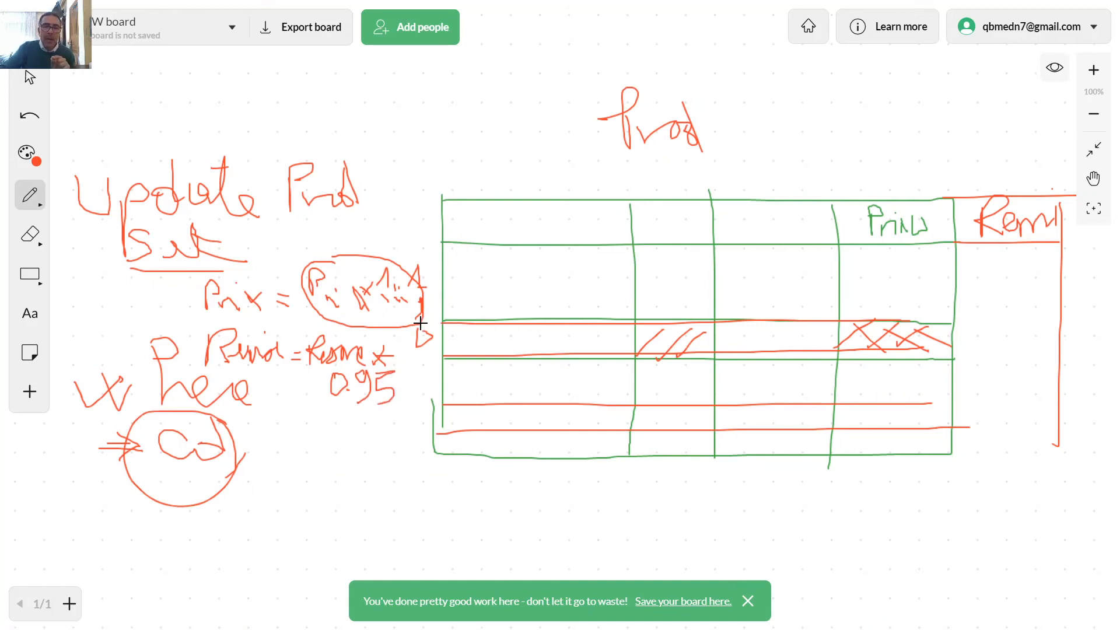
left_click_drag(434, 308, 425, 324)
Step: Underline the price assignment and cross-hatch the second-column, price and "Remi" cells of the upper marked row
left_click_drag(219, 320, 371, 333)
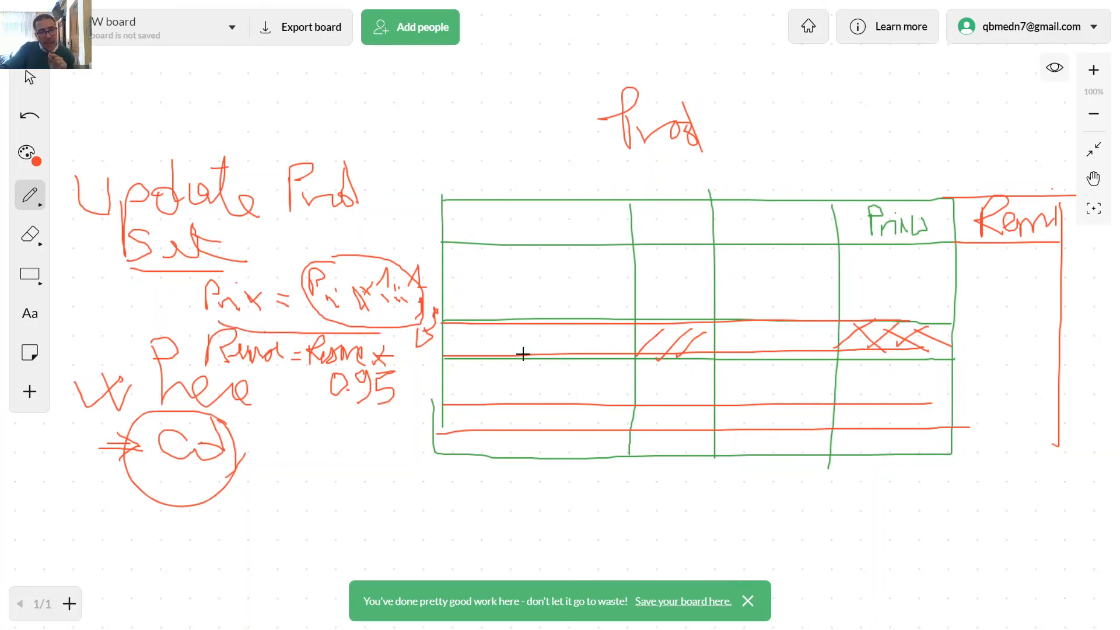
mouse_move(705, 328)
left_mouse_down()
mouse_move(658, 344)
mouse_move(712, 335)
left_mouse_up()
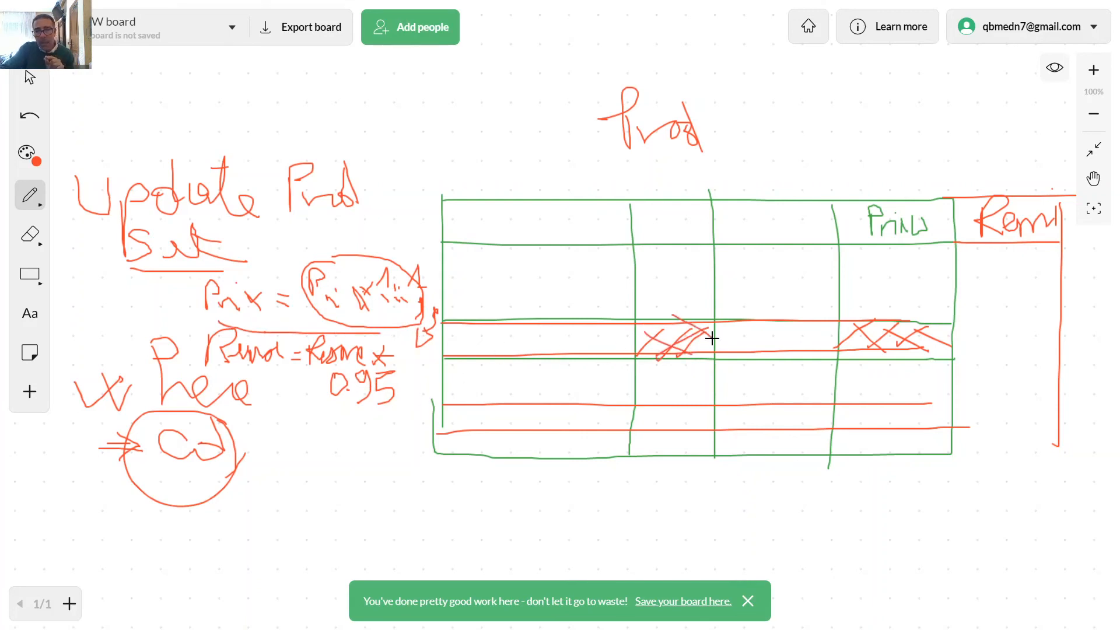
mouse_move(918, 330)
left_mouse_down()
mouse_move(877, 352)
mouse_move(904, 362)
left_mouse_up()
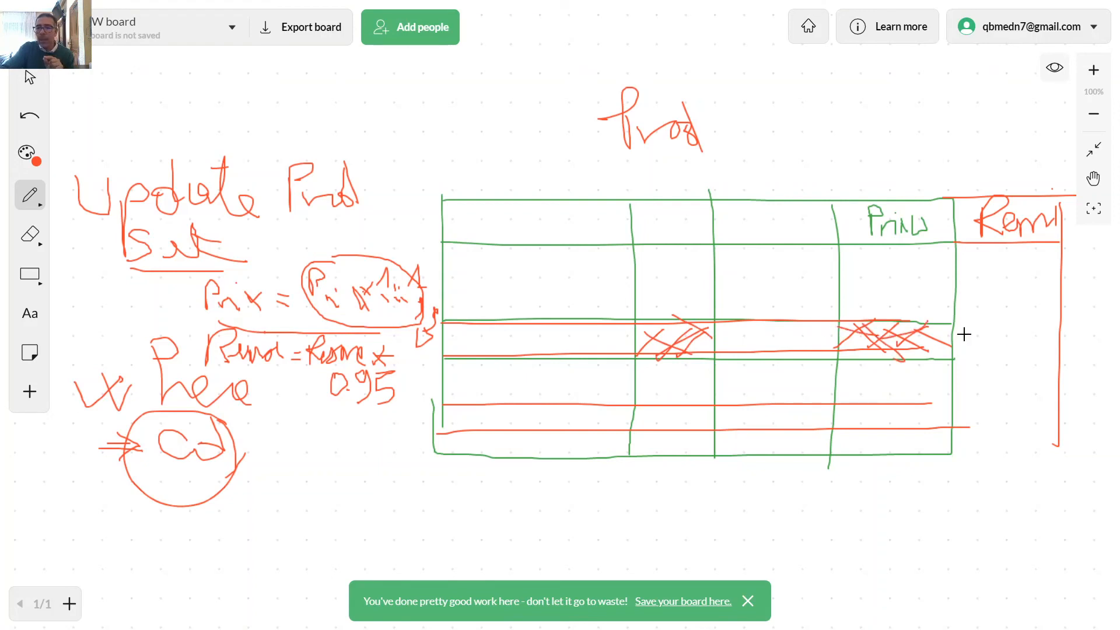
mouse_move(1014, 325)
left_mouse_down()
mouse_move(977, 352)
mouse_move(950, 347)
mouse_move(991, 327)
mouse_move(1072, 342)
left_mouse_up()
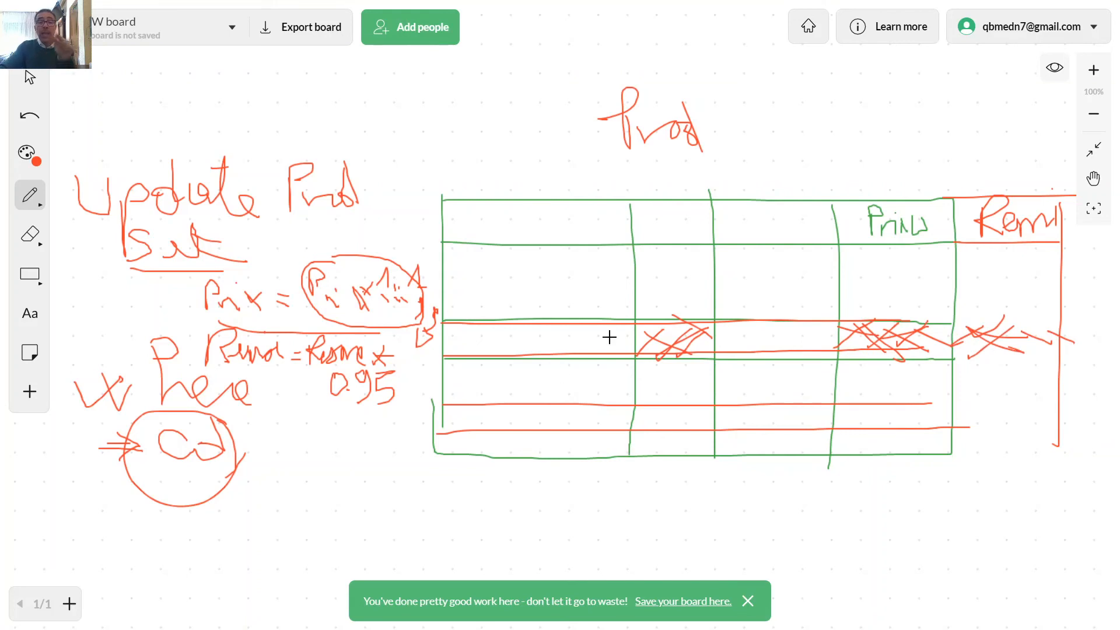
Step: Circle the Where condition again with a line under it, and hatch the price and "Remi" cells of the lower marked row
mouse_move(174, 415)
left_mouse_down()
mouse_move(130, 457)
mouse_move(238, 470)
mouse_move(158, 425)
mouse_move(185, 491)
mouse_move(214, 490)
left_mouse_up()
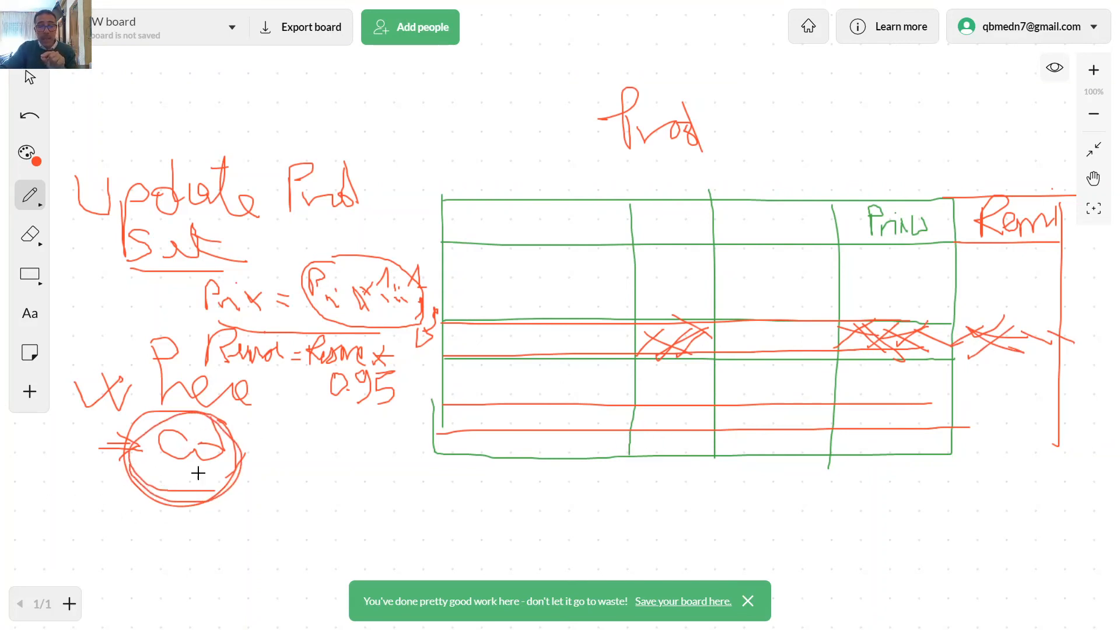
mouse_move(843, 431)
left_mouse_down()
mouse_move(880, 403)
mouse_move(889, 414)
mouse_move(932, 400)
mouse_move(939, 429)
left_mouse_up()
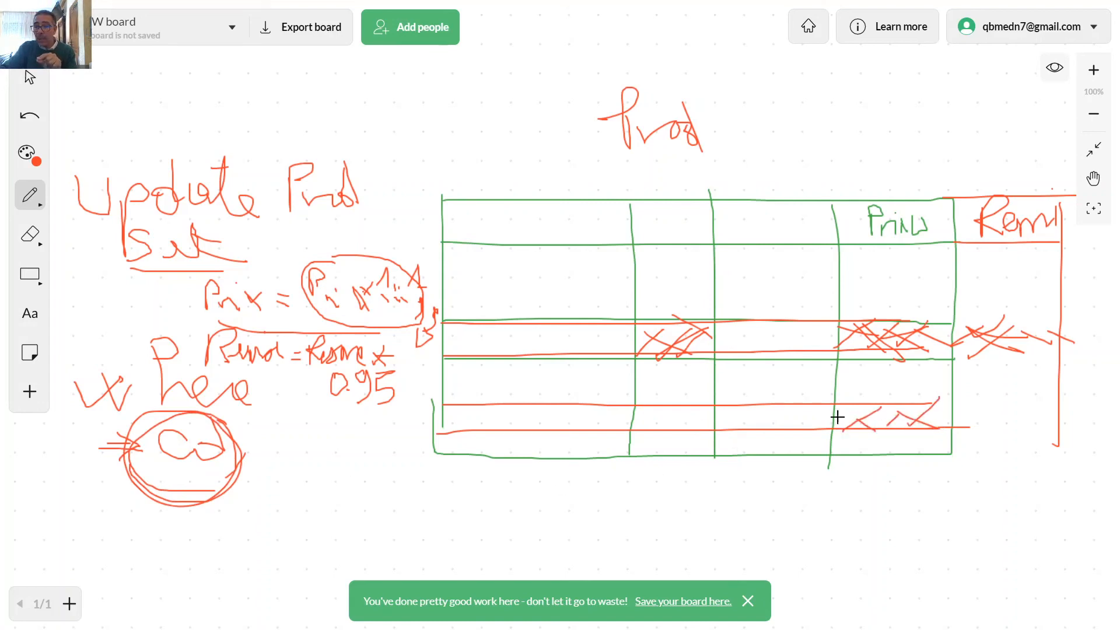
left_click_drag(838, 414, 850, 425)
mouse_move(1041, 408)
left_mouse_down()
mouse_move(1003, 426)
mouse_move(952, 428)
mouse_move(975, 404)
mouse_move(1053, 417)
left_mouse_up()
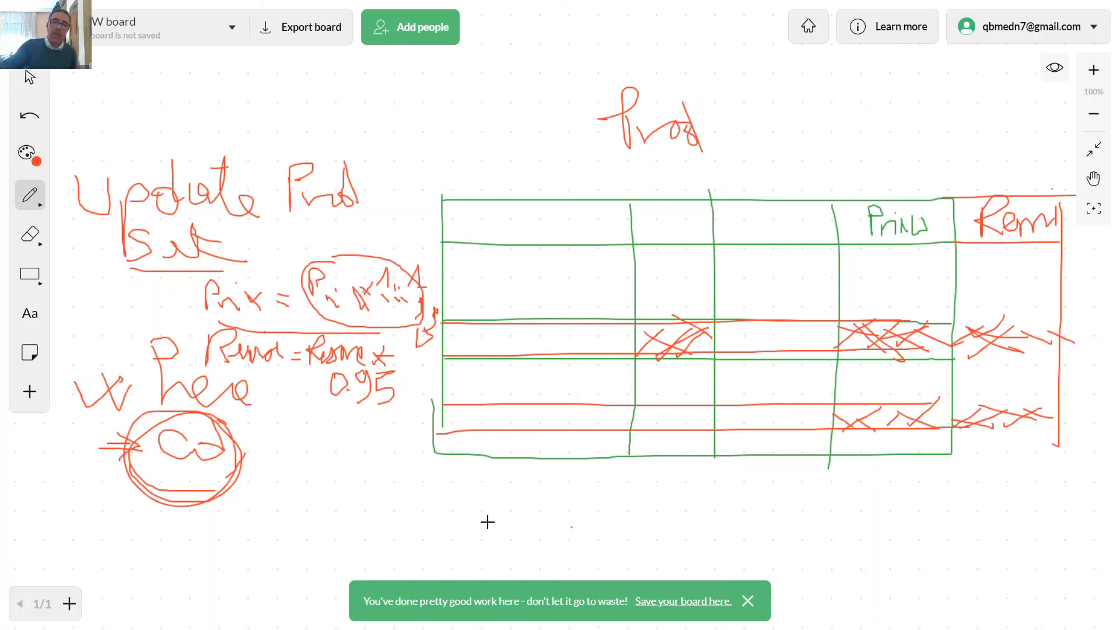
Step: Cross out the "Where" clause with its circled condition, and draw a horizontal line above the Update statement
left_click_drag(277, 389, 160, 468)
left_click_drag(102, 379, 205, 501)
left_click_drag(191, 373, 264, 460)
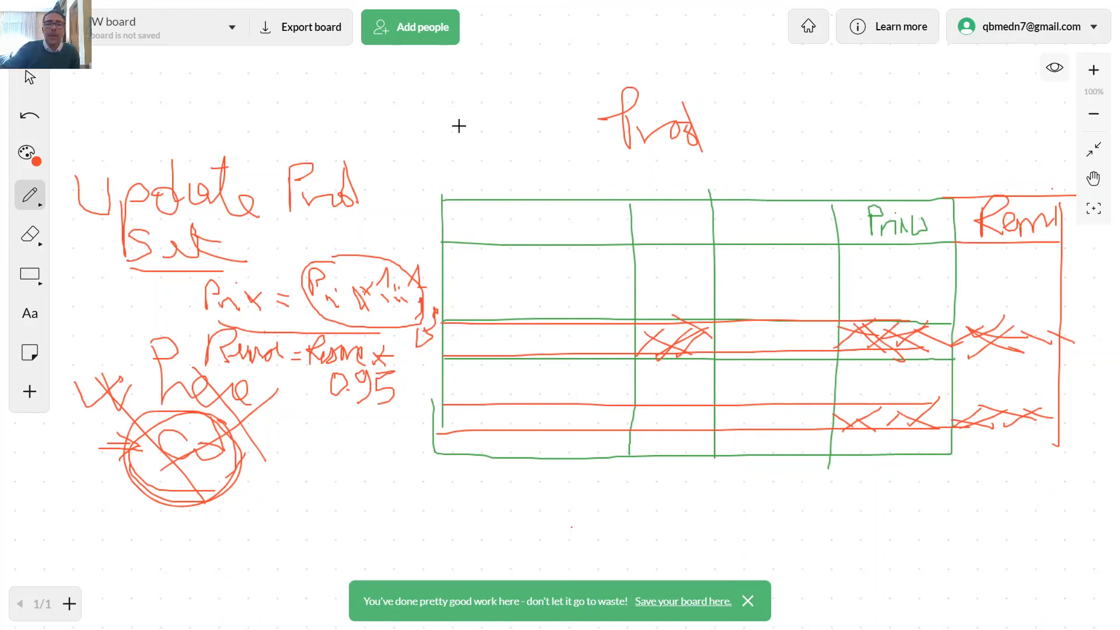
left_click_drag(111, 123, 357, 131)
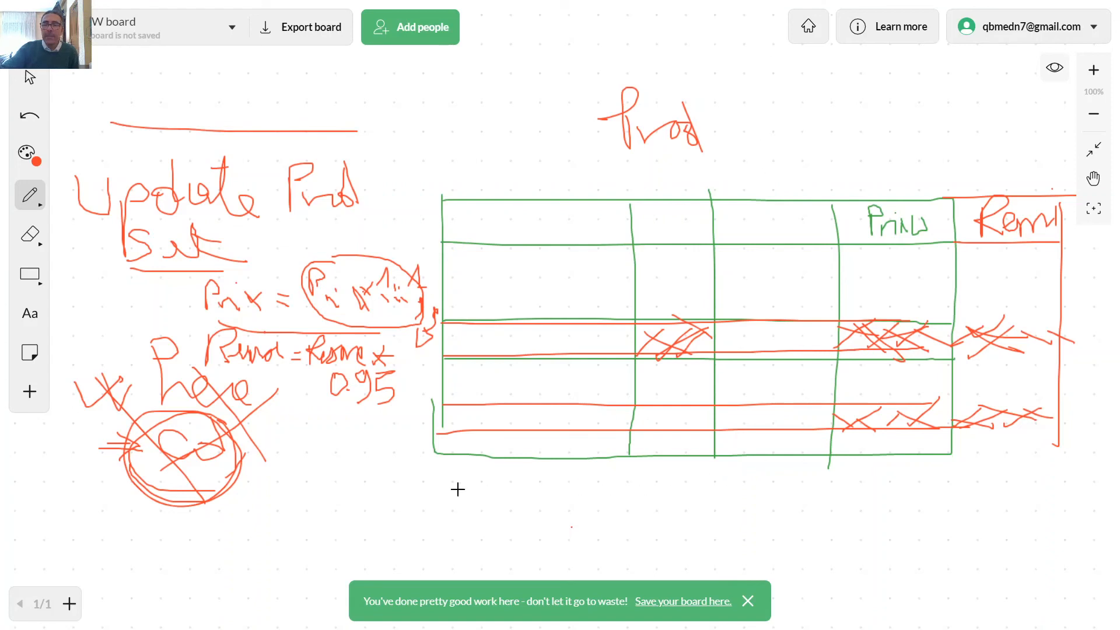
Step: Draw a double-headed arrow below the table and write "Insert into Tab values ( ), ( ), ..." with "MySQL" beneath it
left_click_drag(368, 502, 804, 505)
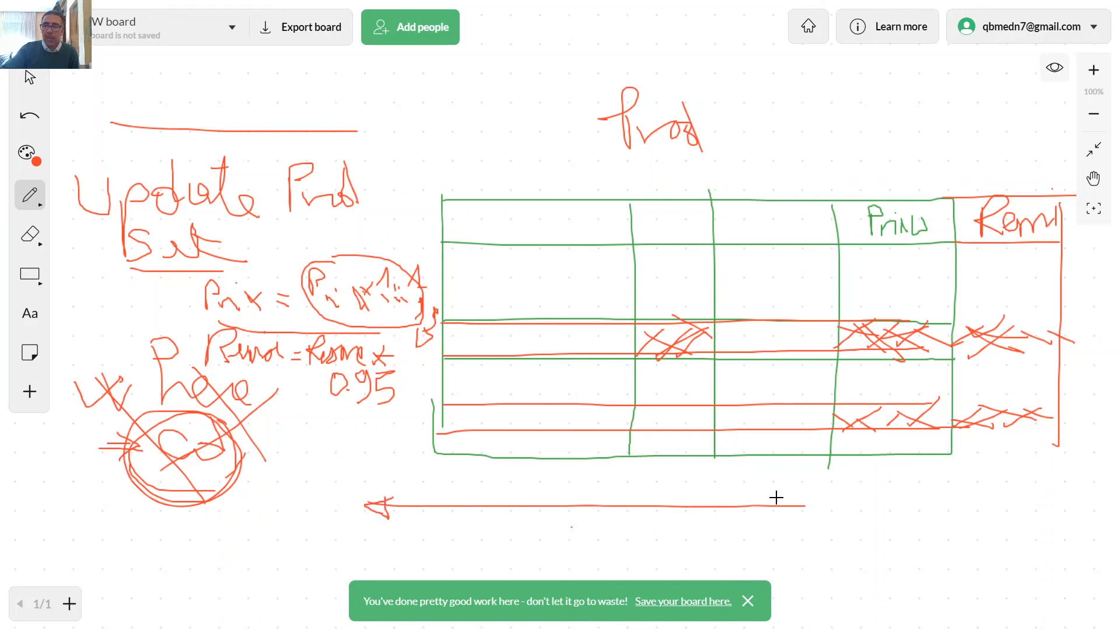
mouse_move(779, 497)
left_mouse_down()
mouse_move(800, 502)
mouse_move(780, 518)
mouse_move(779, 504)
mouse_move(810, 503)
mouse_move(774, 520)
left_mouse_up()
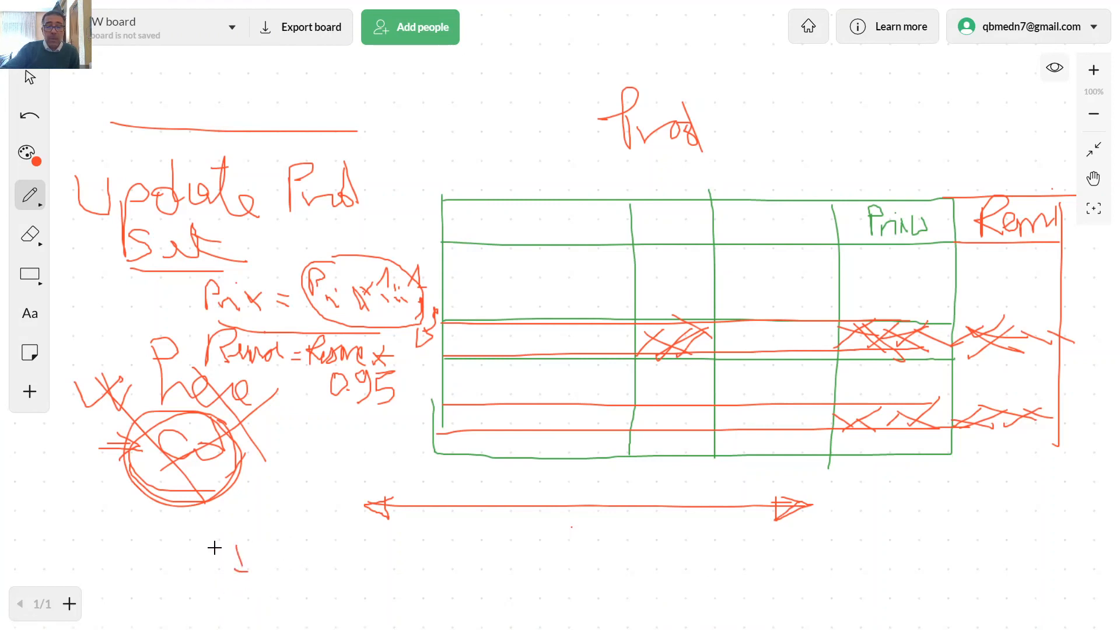
mouse_move(214, 547)
left_mouse_down()
mouse_move(245, 547)
mouse_move(274, 573)
mouse_move(305, 562)
mouse_move(462, 562)
mouse_move(484, 545)
mouse_move(552, 568)
mouse_move(570, 532)
mouse_move(617, 563)
left_mouse_up()
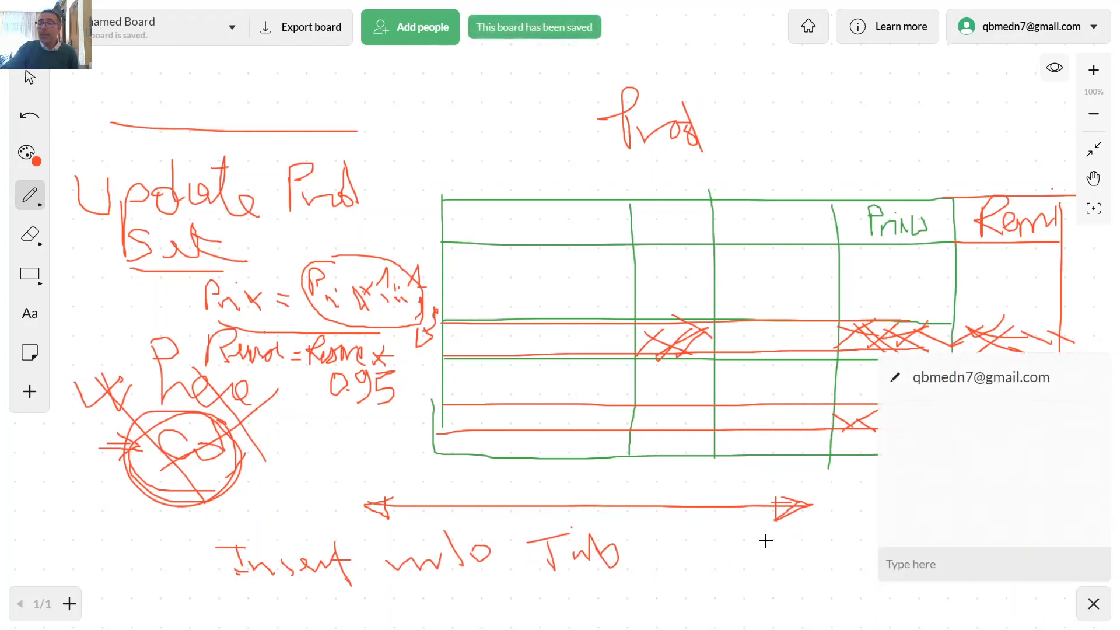
left_click(1031, 563)
left_click(1095, 603)
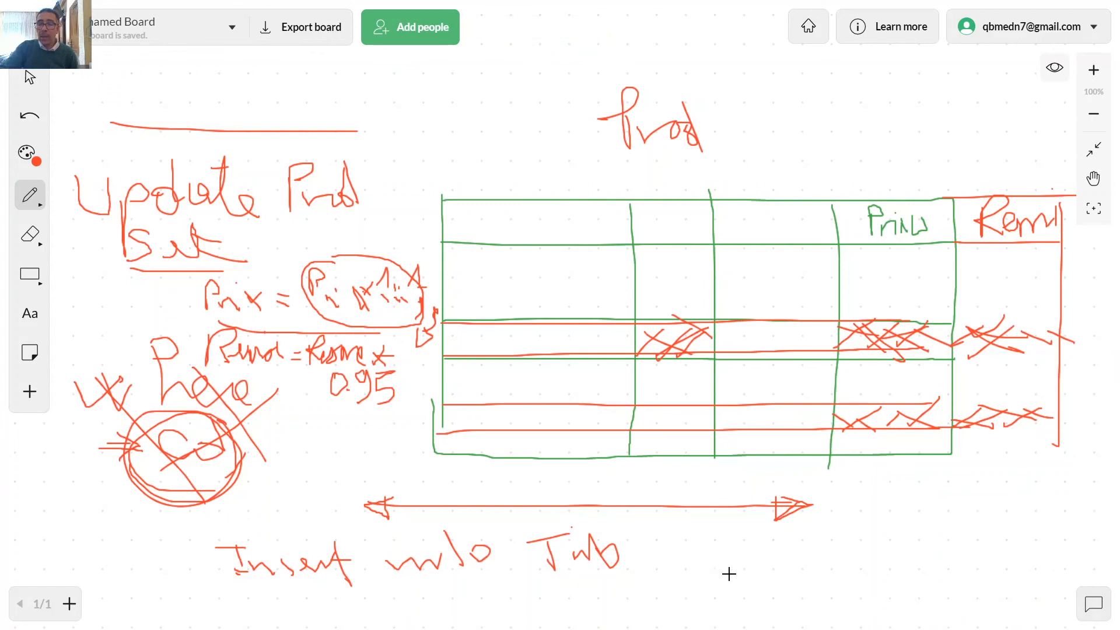
mouse_move(711, 548)
left_mouse_down()
mouse_move(743, 532)
mouse_move(764, 549)
mouse_move(782, 540)
mouse_move(864, 566)
left_mouse_up()
left_click_drag(893, 523, 899, 568)
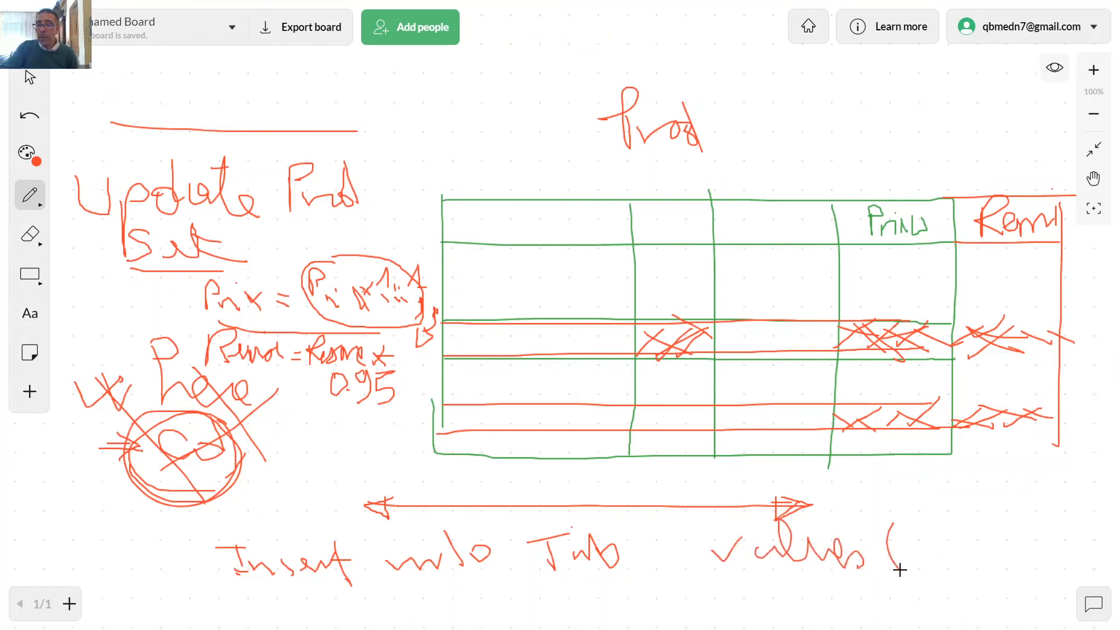
mouse_move(935, 519)
left_mouse_down()
mouse_move(954, 566)
mouse_move(974, 569)
left_mouse_up()
left_click_drag(1000, 520, 998, 566)
mouse_move(1023, 520)
left_mouse_down()
mouse_move(1026, 565)
mouse_move(1042, 559)
left_mouse_up()
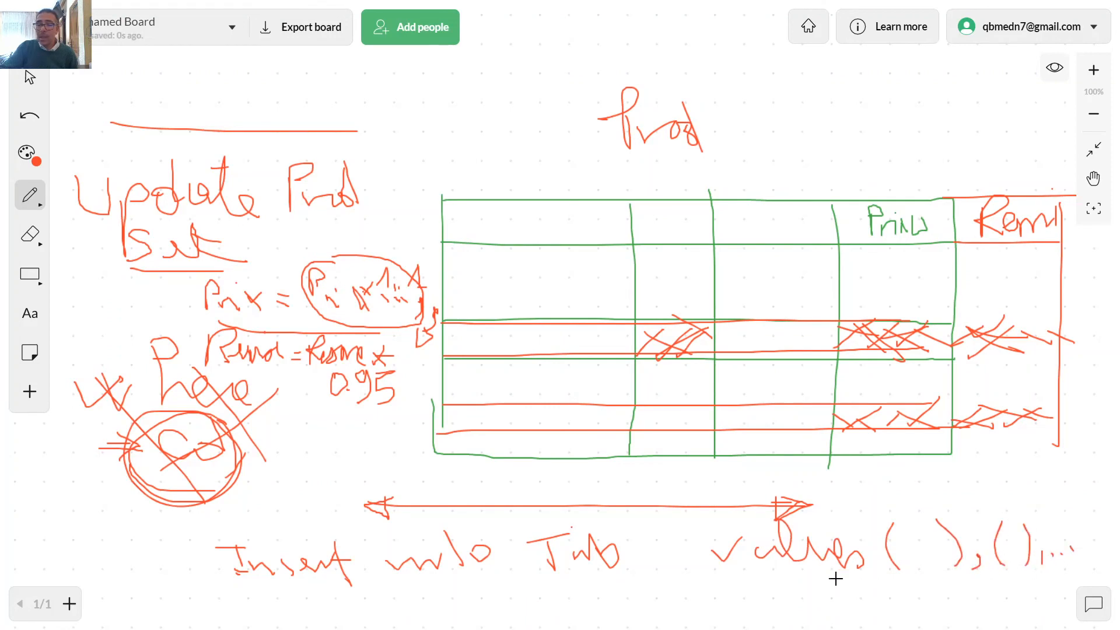
mouse_move(644, 584)
left_mouse_down()
mouse_move(667, 583)
mouse_move(680, 607)
mouse_move(719, 579)
mouse_move(750, 576)
mouse_move(772, 606)
mouse_move(819, 596)
left_mouse_up()
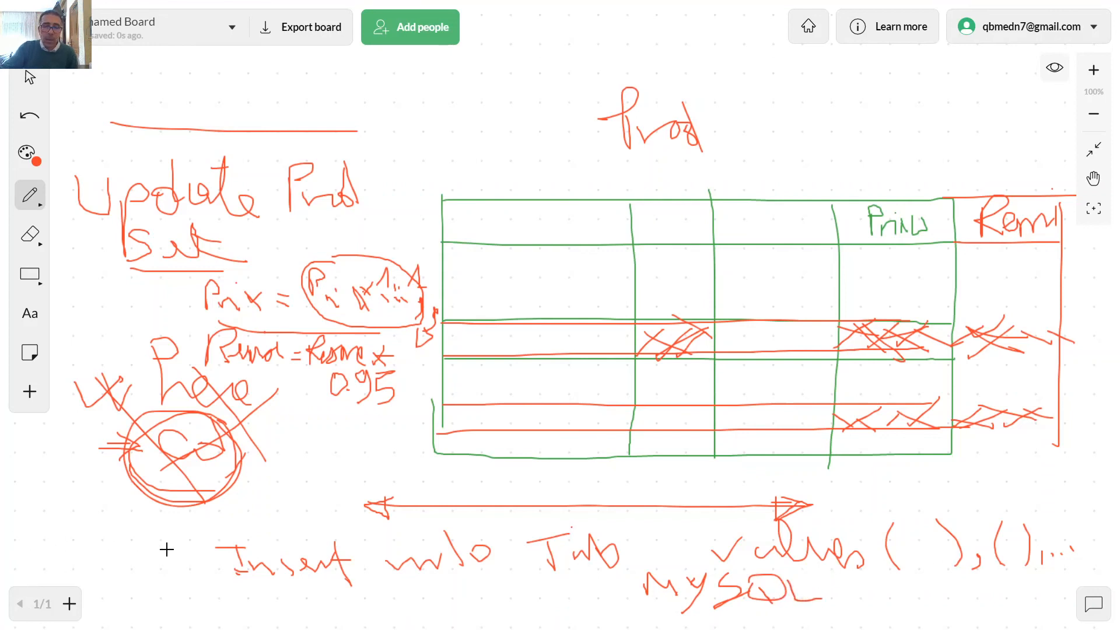
Step: Frame the single-row Insert statement, cross the inside of its first parentheses, and draw an arrow to them from the second pair
mouse_move(197, 551)
left_mouse_down()
mouse_move(225, 527)
mouse_move(905, 512)
mouse_move(964, 518)
mouse_move(971, 583)
mouse_move(229, 592)
left_mouse_up()
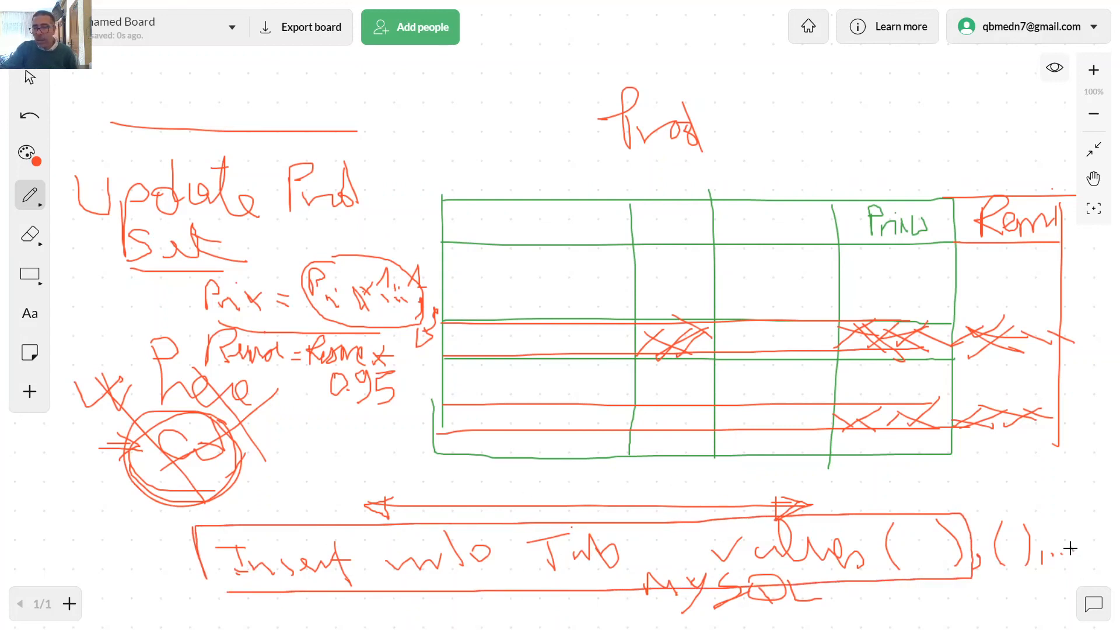
mouse_move(945, 527)
left_mouse_down()
mouse_move(891, 570)
mouse_move(951, 570)
left_mouse_up()
mouse_move(1010, 525)
left_mouse_down()
mouse_move(937, 492)
mouse_move(908, 507)
mouse_move(926, 513)
left_mouse_up()
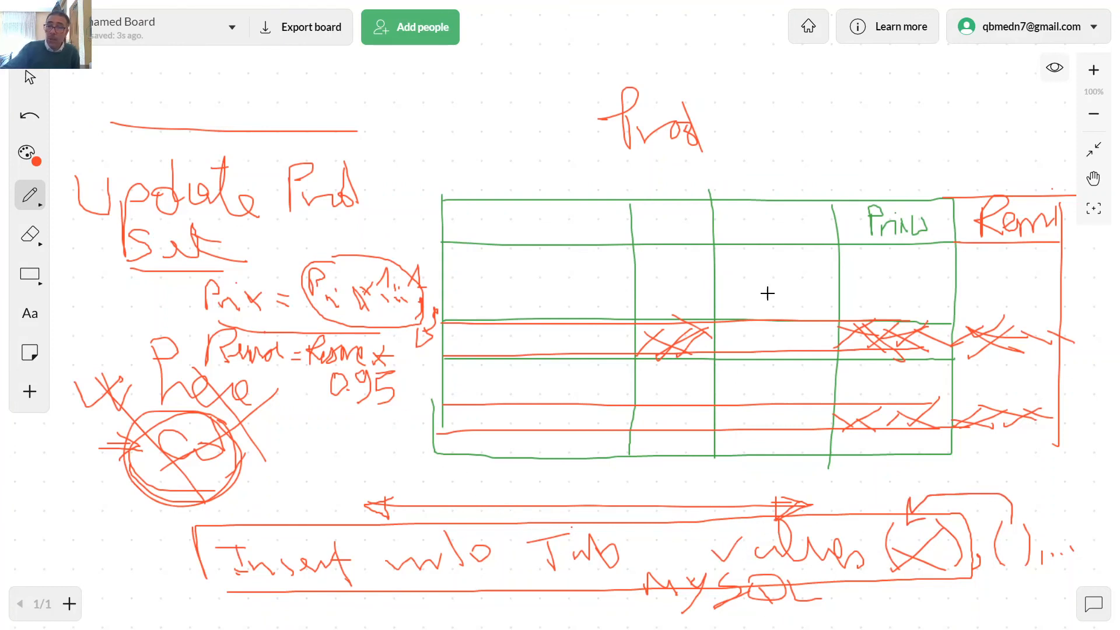
Step: Sketch a small table with columns and rows above the "Remi" column and label it "src"
mouse_move(867, 100)
left_mouse_down()
mouse_move(870, 131)
mouse_move(966, 68)
mouse_move(883, 145)
left_mouse_up()
mouse_move(885, 78)
left_mouse_down()
mouse_move(887, 134)
mouse_move(906, 141)
left_mouse_up()
left_click_drag(938, 70, 940, 140)
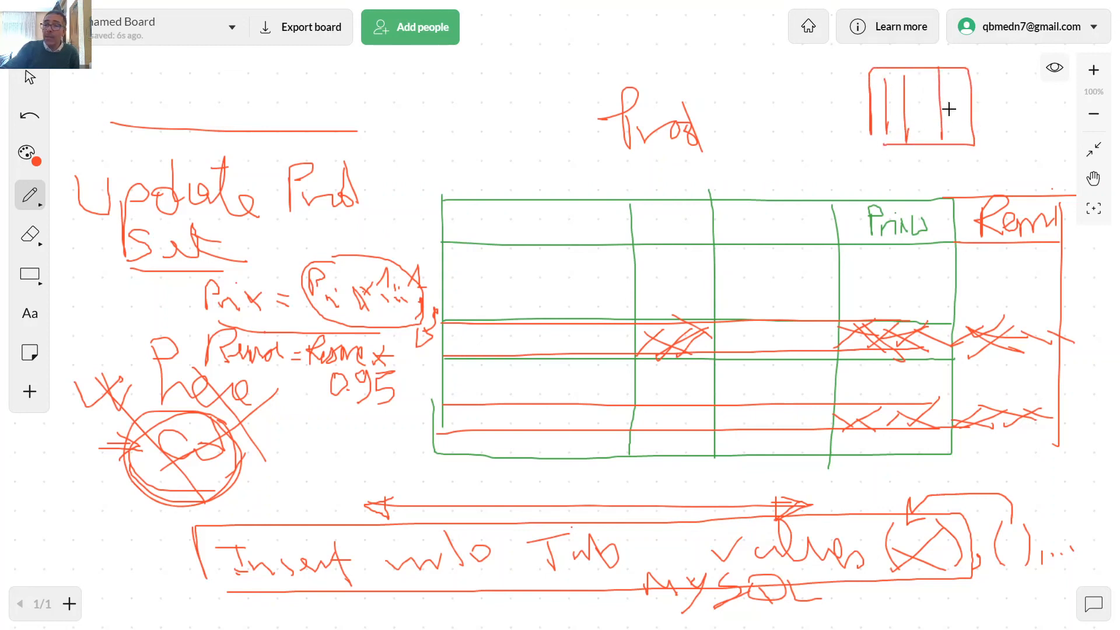
left_click_drag(957, 71, 959, 146)
left_click_drag(874, 83, 957, 86)
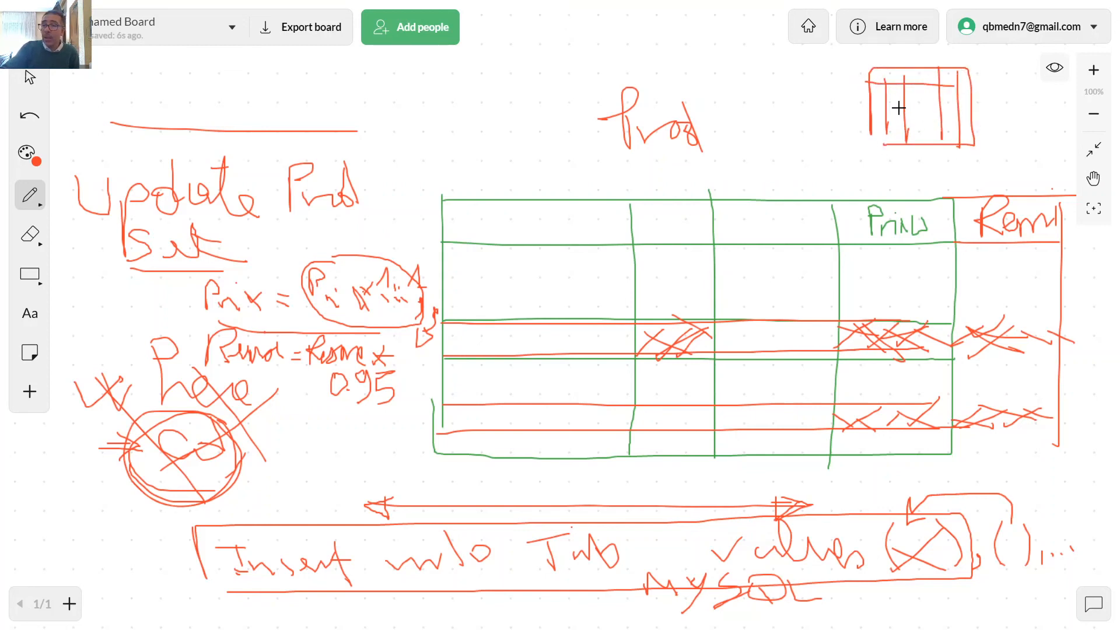
left_click_drag(880, 110, 987, 111)
mouse_move(909, 158)
left_mouse_down()
mouse_move(903, 178)
mouse_move(944, 155)
mouse_move(970, 174)
left_mouse_up()
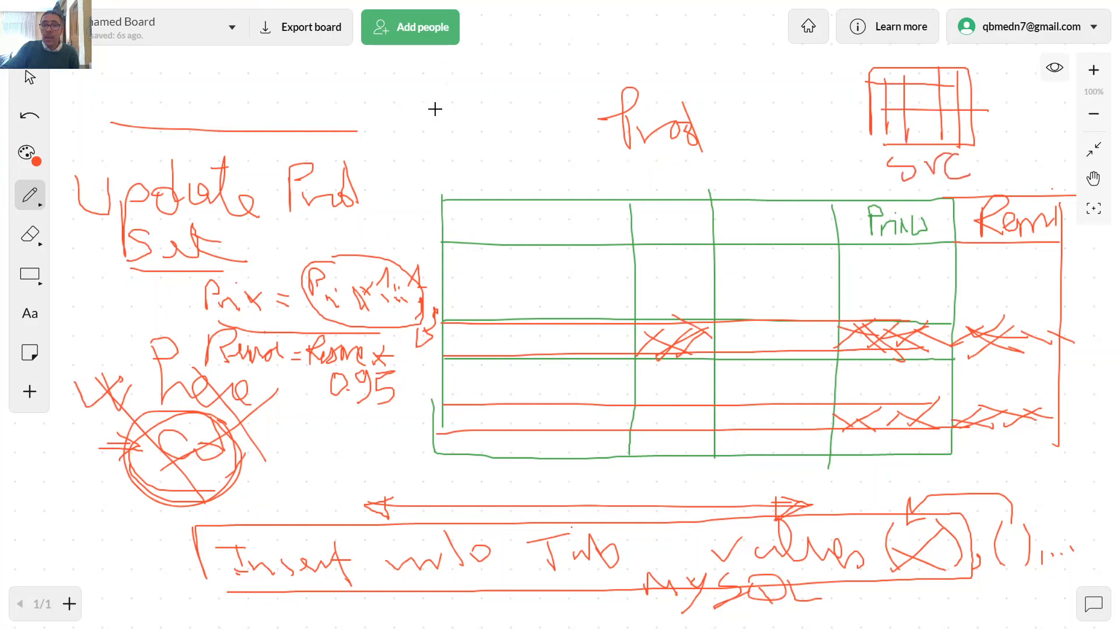
Step: Sketch a small gridded table above the "Prod" title and draw a bracket and arrow from the "src" table to it
mouse_move(554, 56)
left_mouse_down()
mouse_move(565, 110)
mouse_move(692, 43)
mouse_move(601, 98)
mouse_move(557, 55)
mouse_move(594, 98)
left_mouse_up()
left_click_drag(622, 49, 643, 94)
left_click_drag(665, 45, 691, 109)
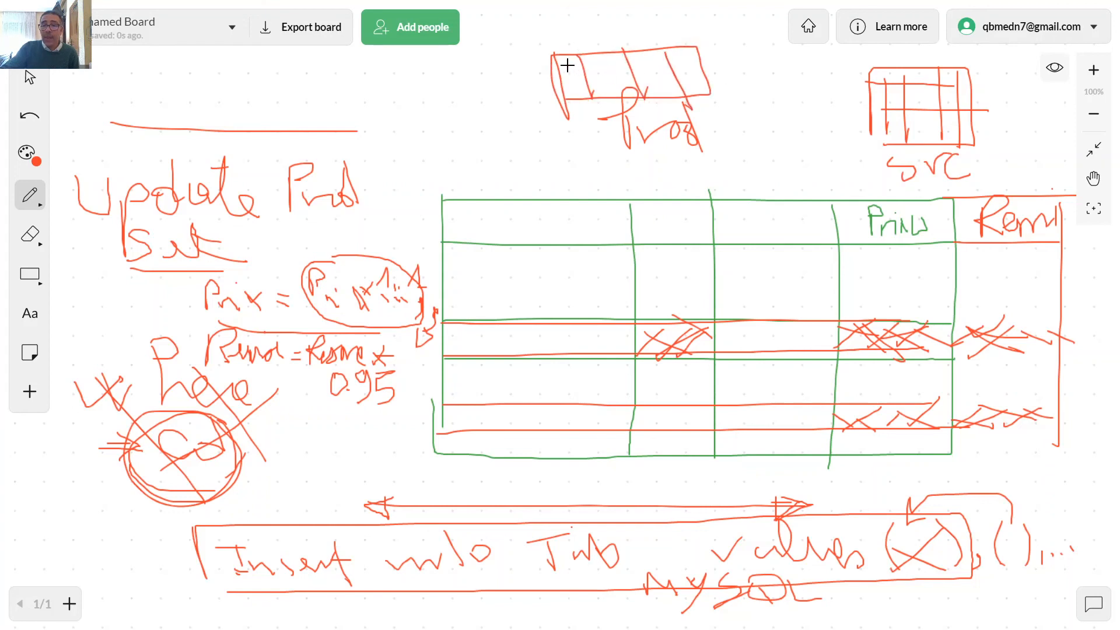
mouse_move(566, 65)
left_mouse_down()
mouse_move(732, 63)
mouse_move(697, 77)
left_mouse_up()
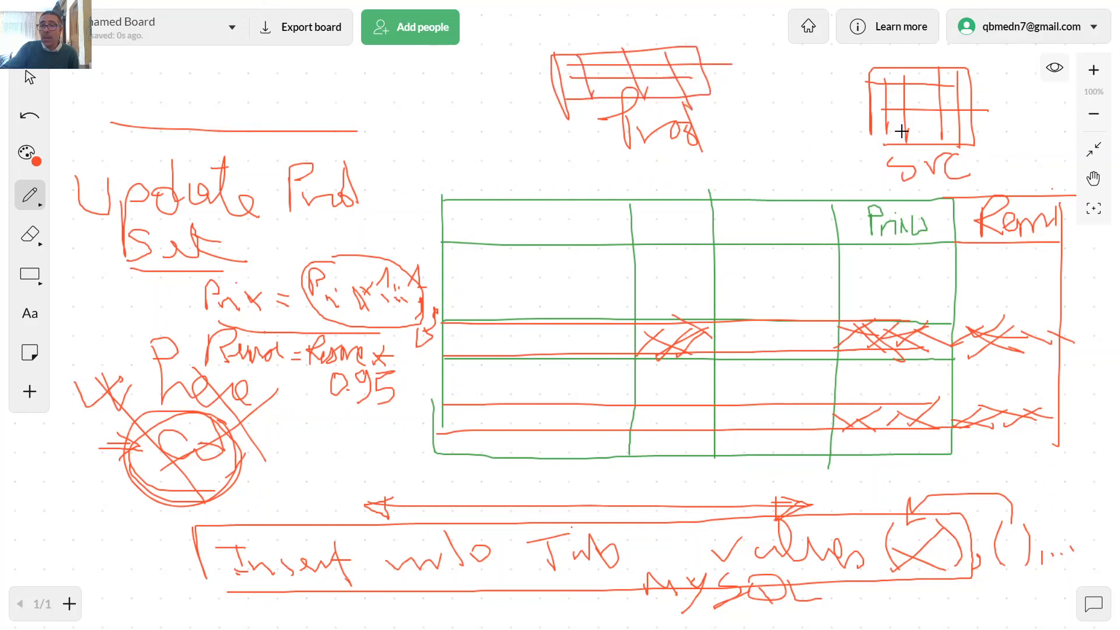
mouse_move(852, 67)
left_mouse_down()
mouse_move(860, 149)
mouse_move(719, 70)
mouse_move(734, 85)
left_mouse_up()
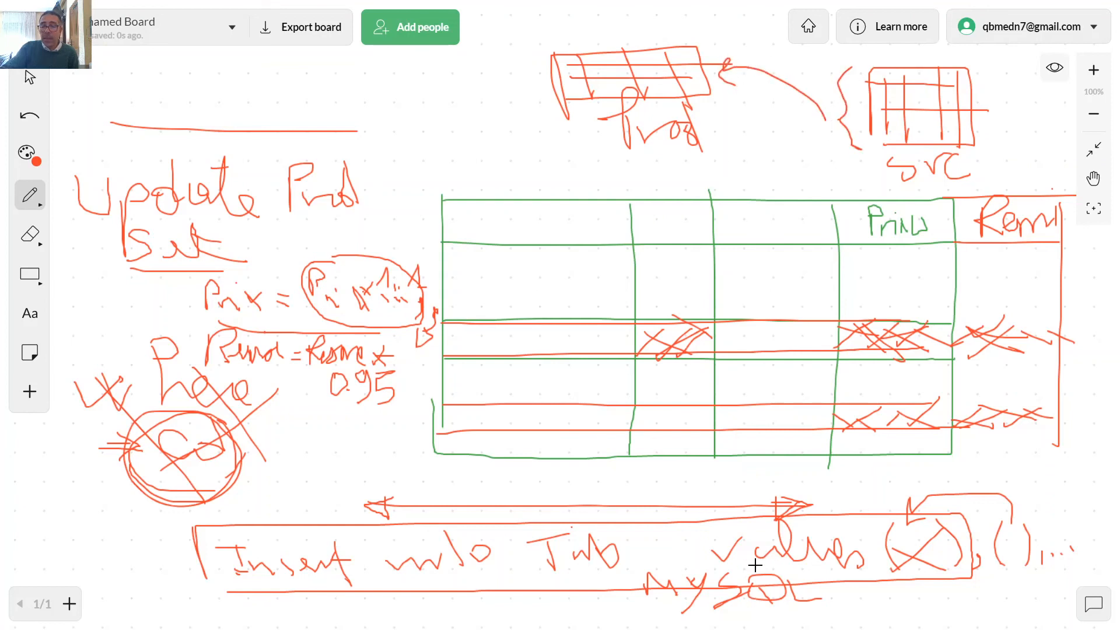
Step: Underline "values" in the Insert statement and circle both the "src" table and the small "Prod" table
left_click_drag(747, 567, 824, 568)
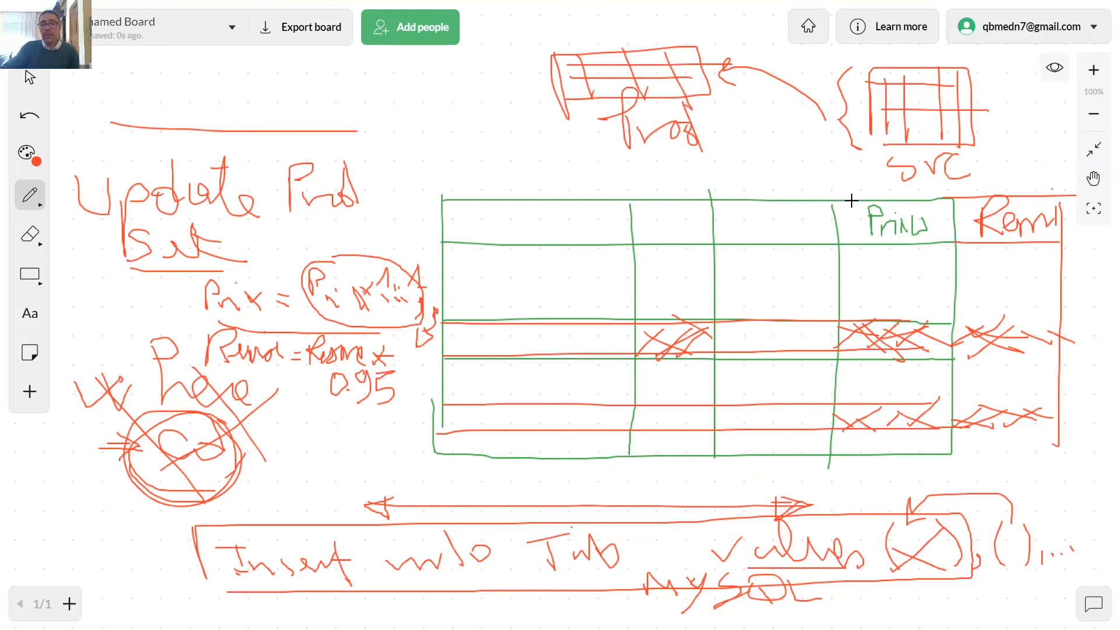
mouse_move(959, 62)
left_mouse_down()
mouse_move(904, 45)
mouse_move(894, 179)
mouse_move(962, 64)
left_mouse_up()
mouse_move(697, 50)
left_mouse_down()
mouse_move(665, 30)
mouse_move(543, 55)
mouse_move(654, 143)
mouse_move(697, 47)
left_mouse_up()
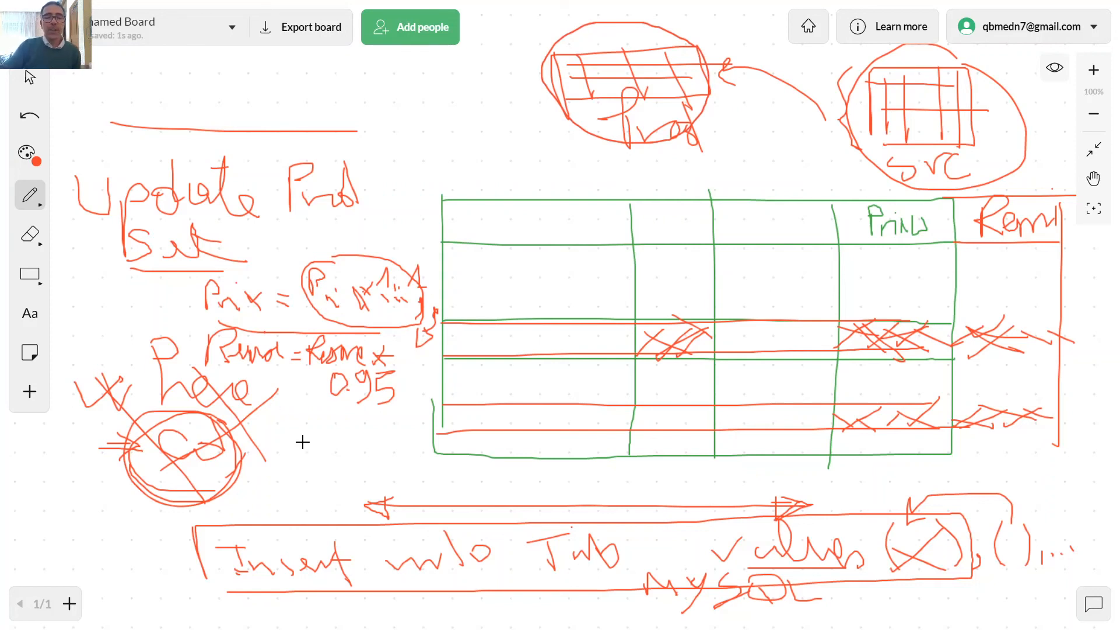
Step: Bring an empty area of the board below the framed Insert statement into view
left_click(1092, 178)
left_click_drag(462, 512, 462, 318)
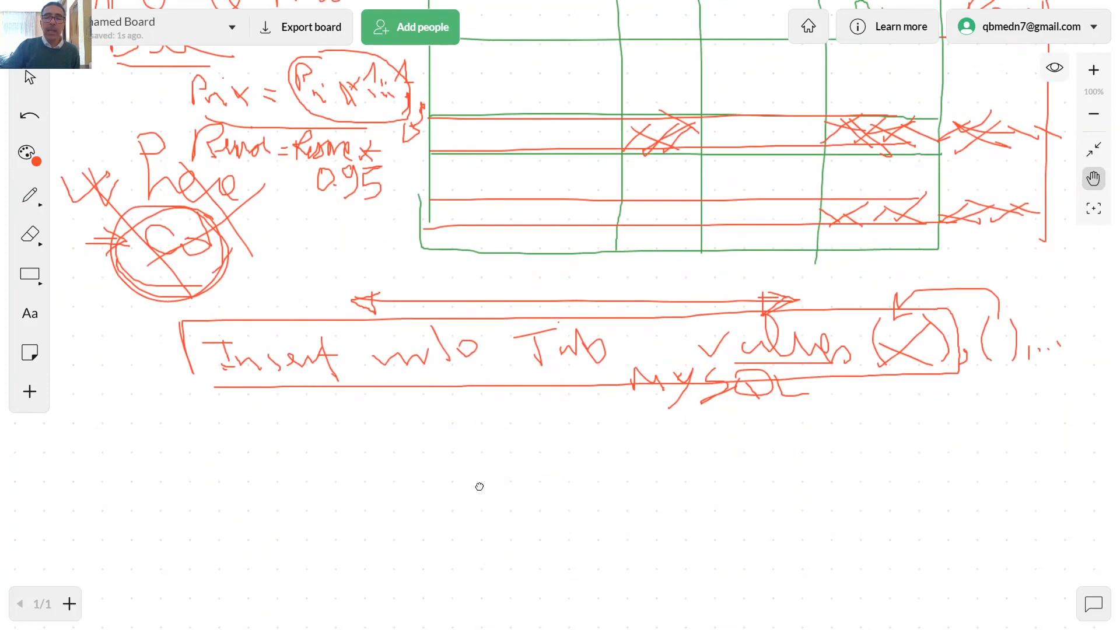
left_click_drag(480, 487, 478, 324)
left_click_drag(470, 440, 457, 342)
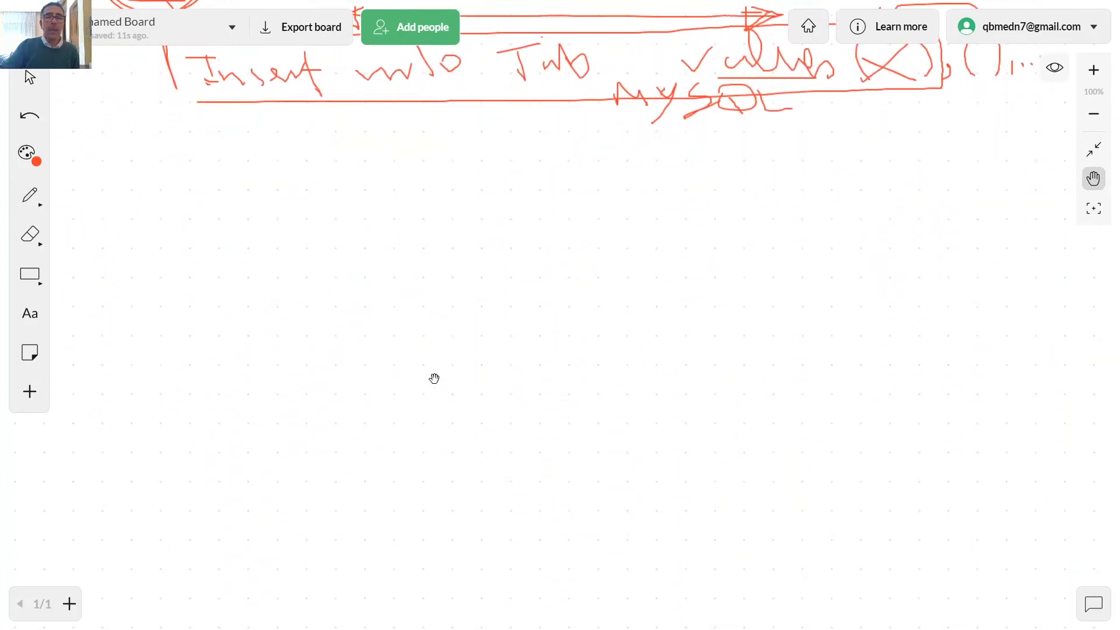